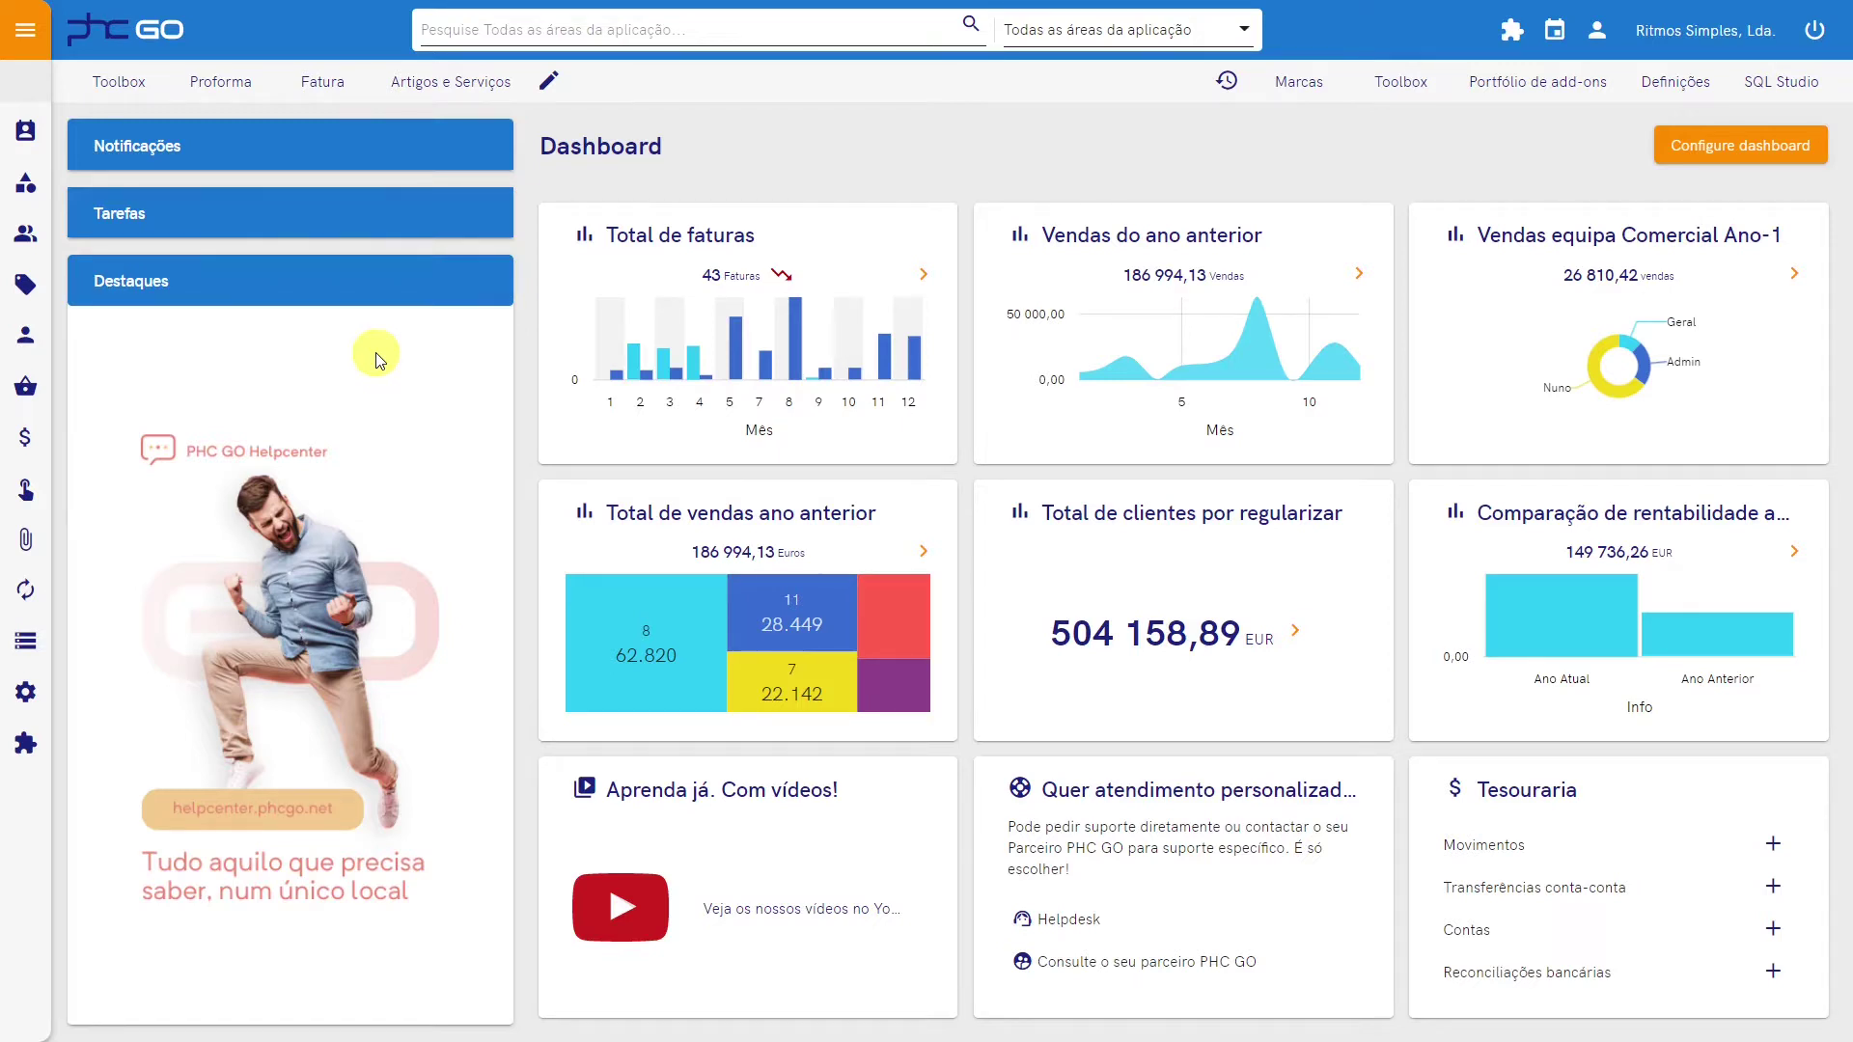
# - Open the Marcas list under Artigos e Serviços
pyautogui.click(24, 29)
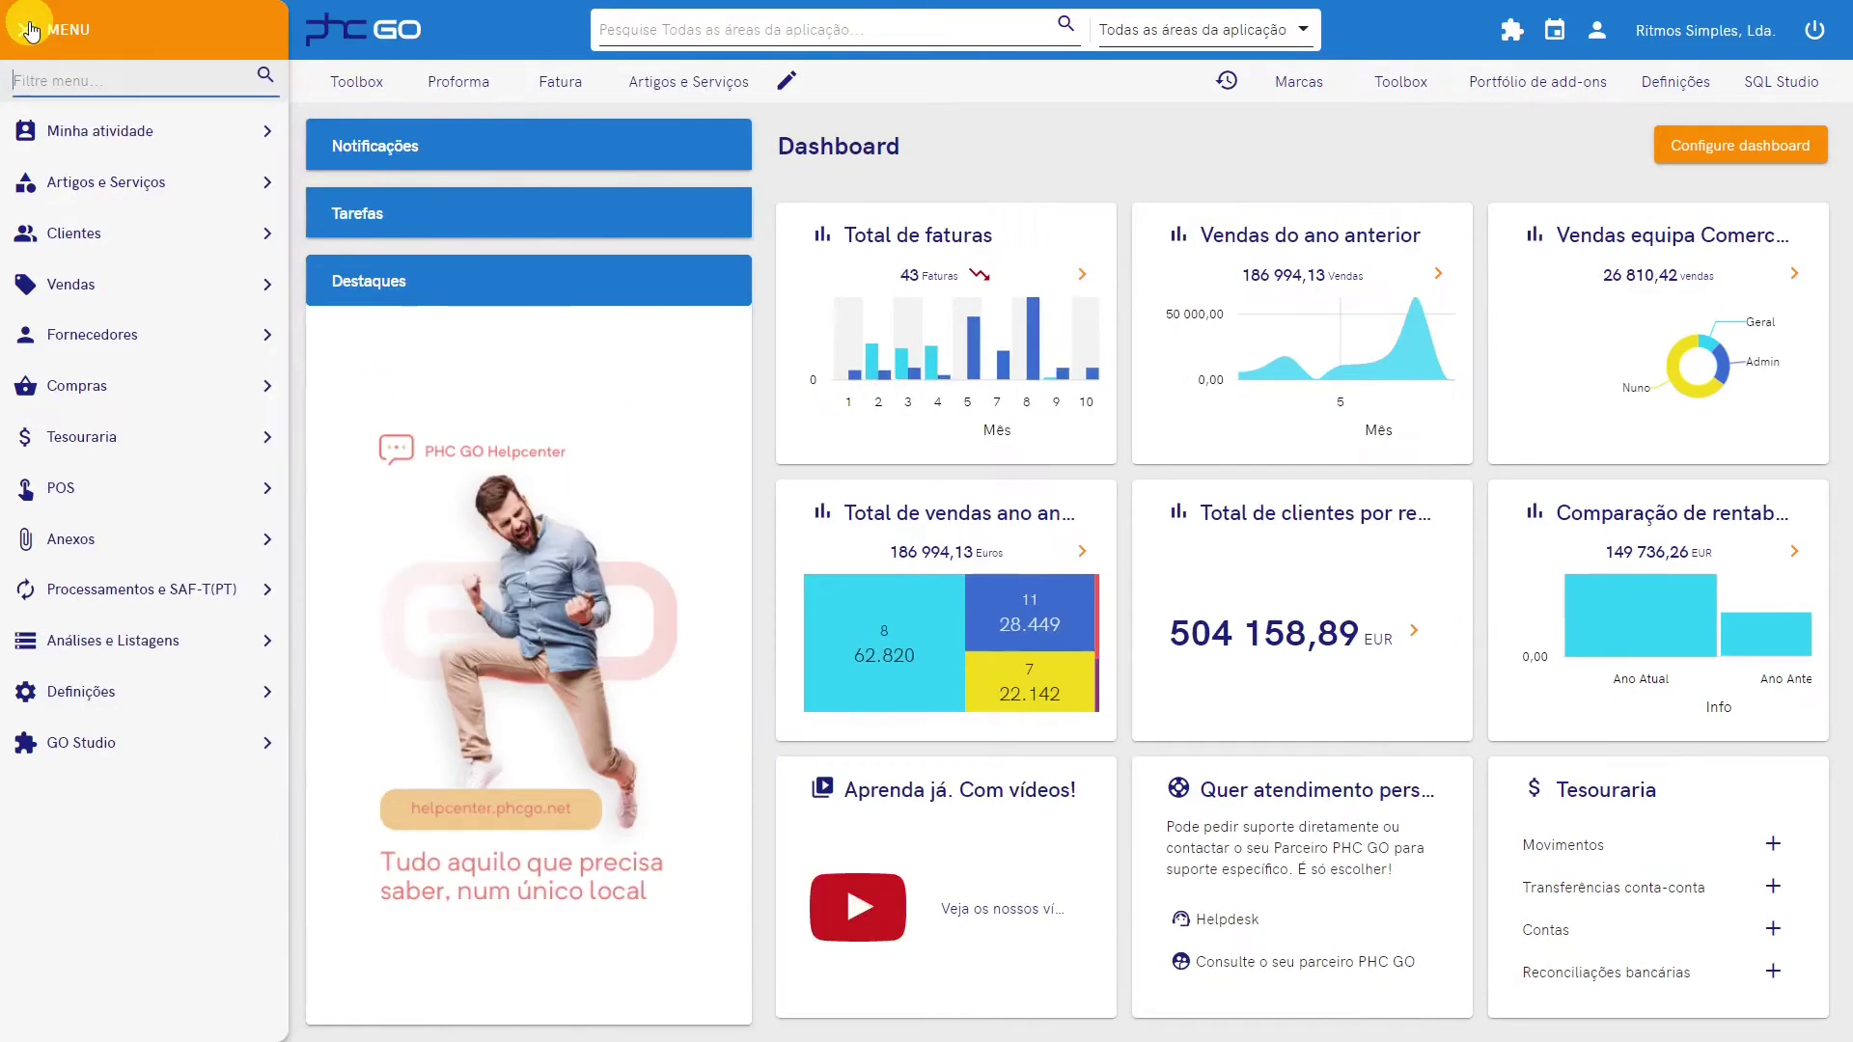
pyautogui.click(116, 192)
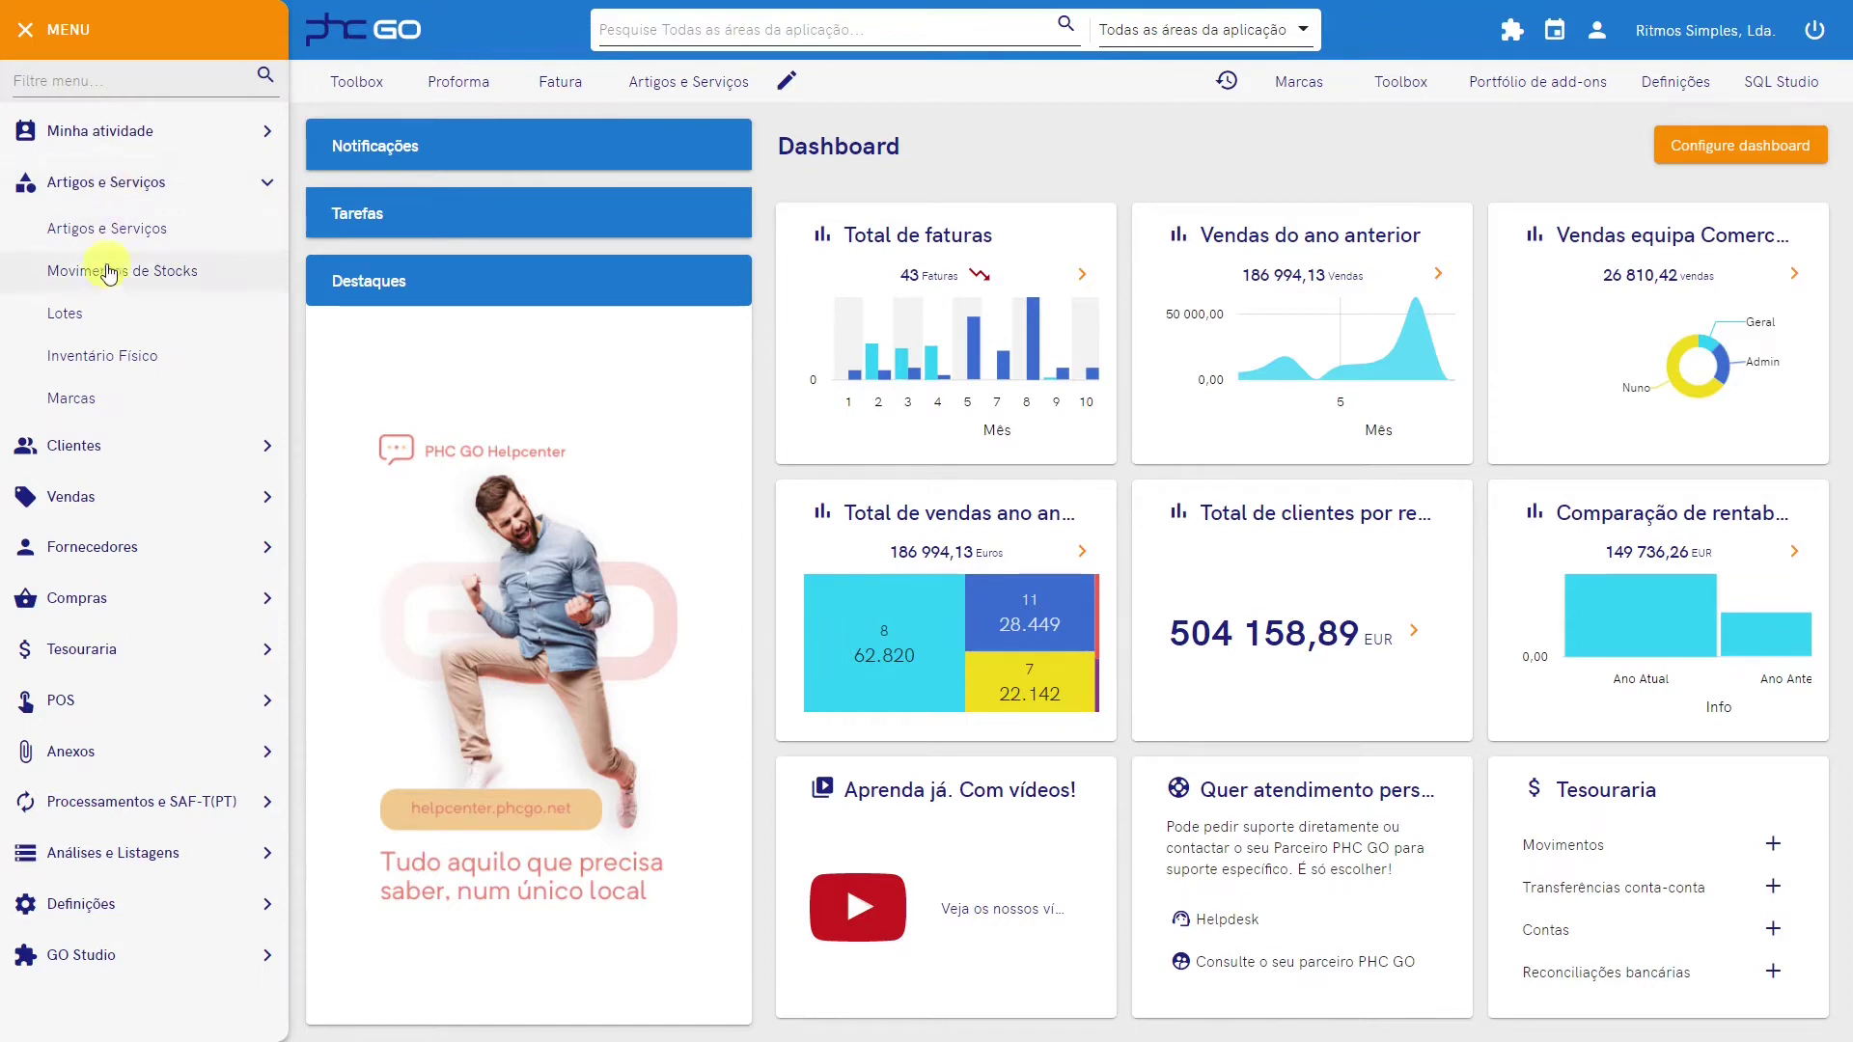
pyautogui.click(109, 409)
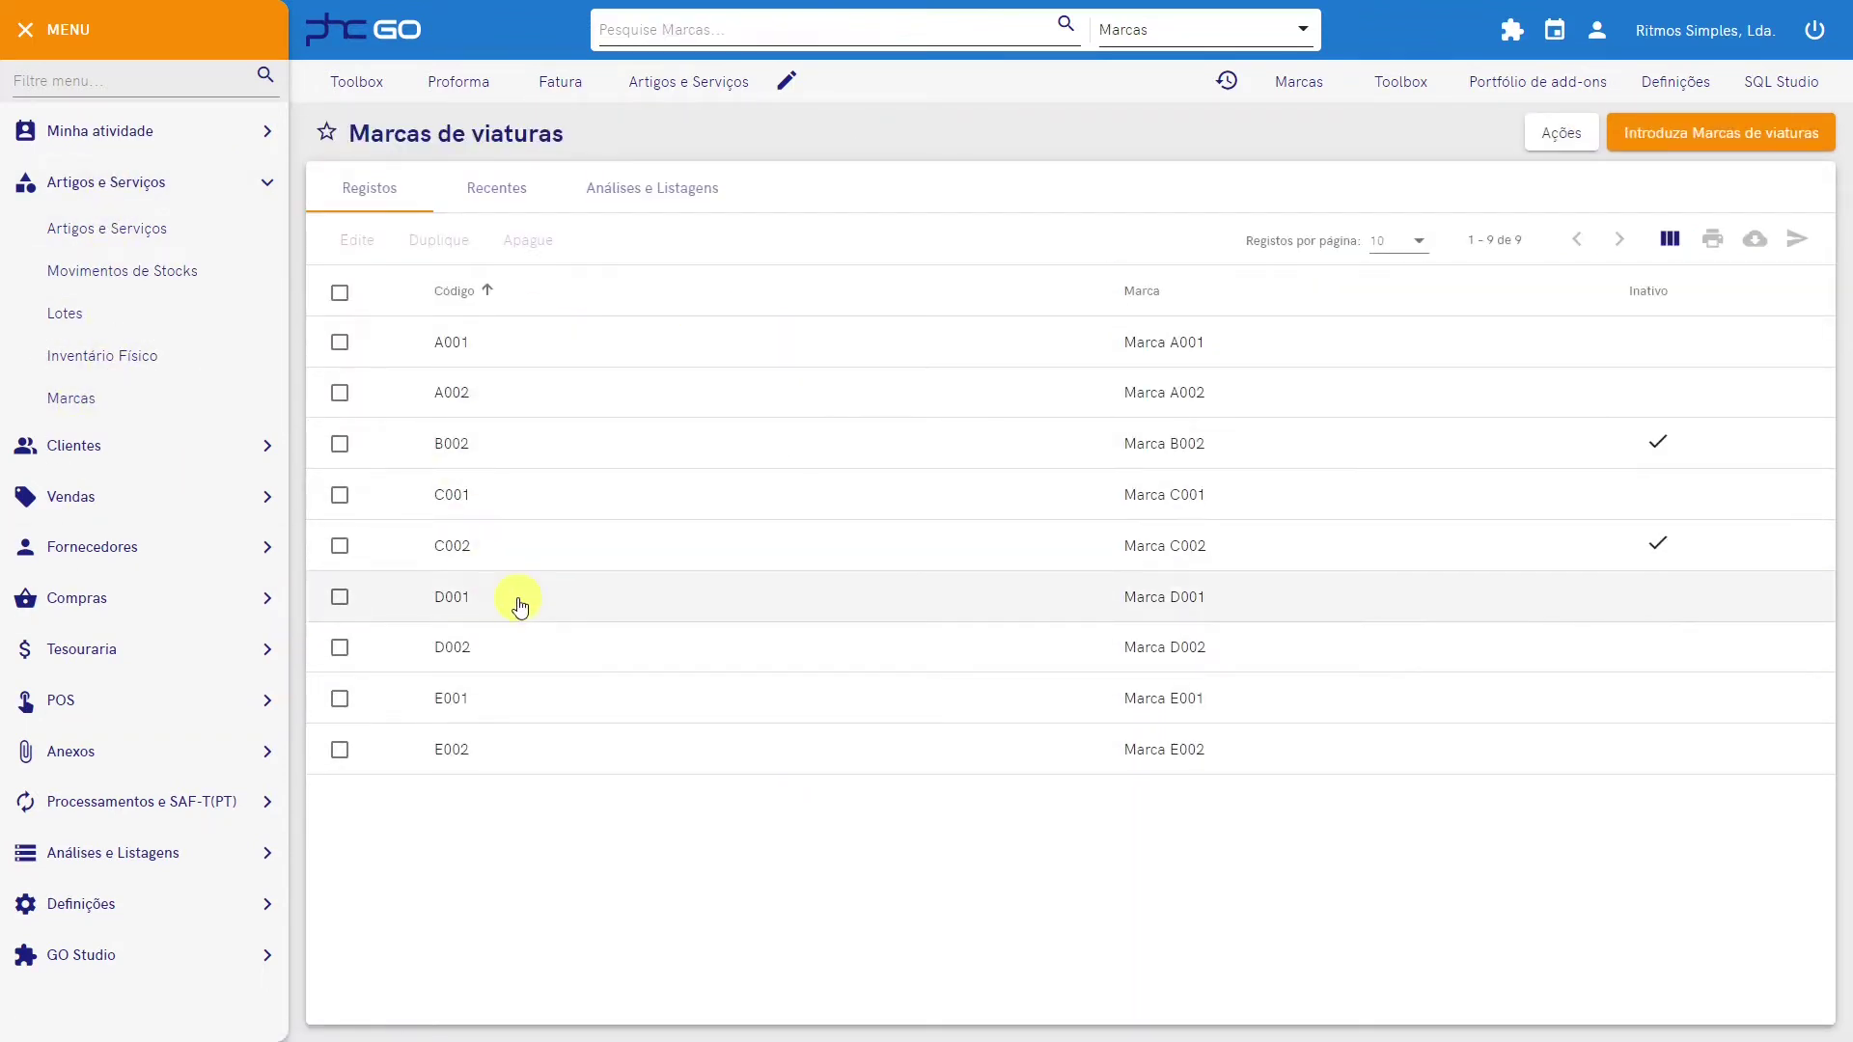
# - Open brand record A002 and review its Código, Marca, Observações and Inativo fields
pyautogui.click(457, 407)
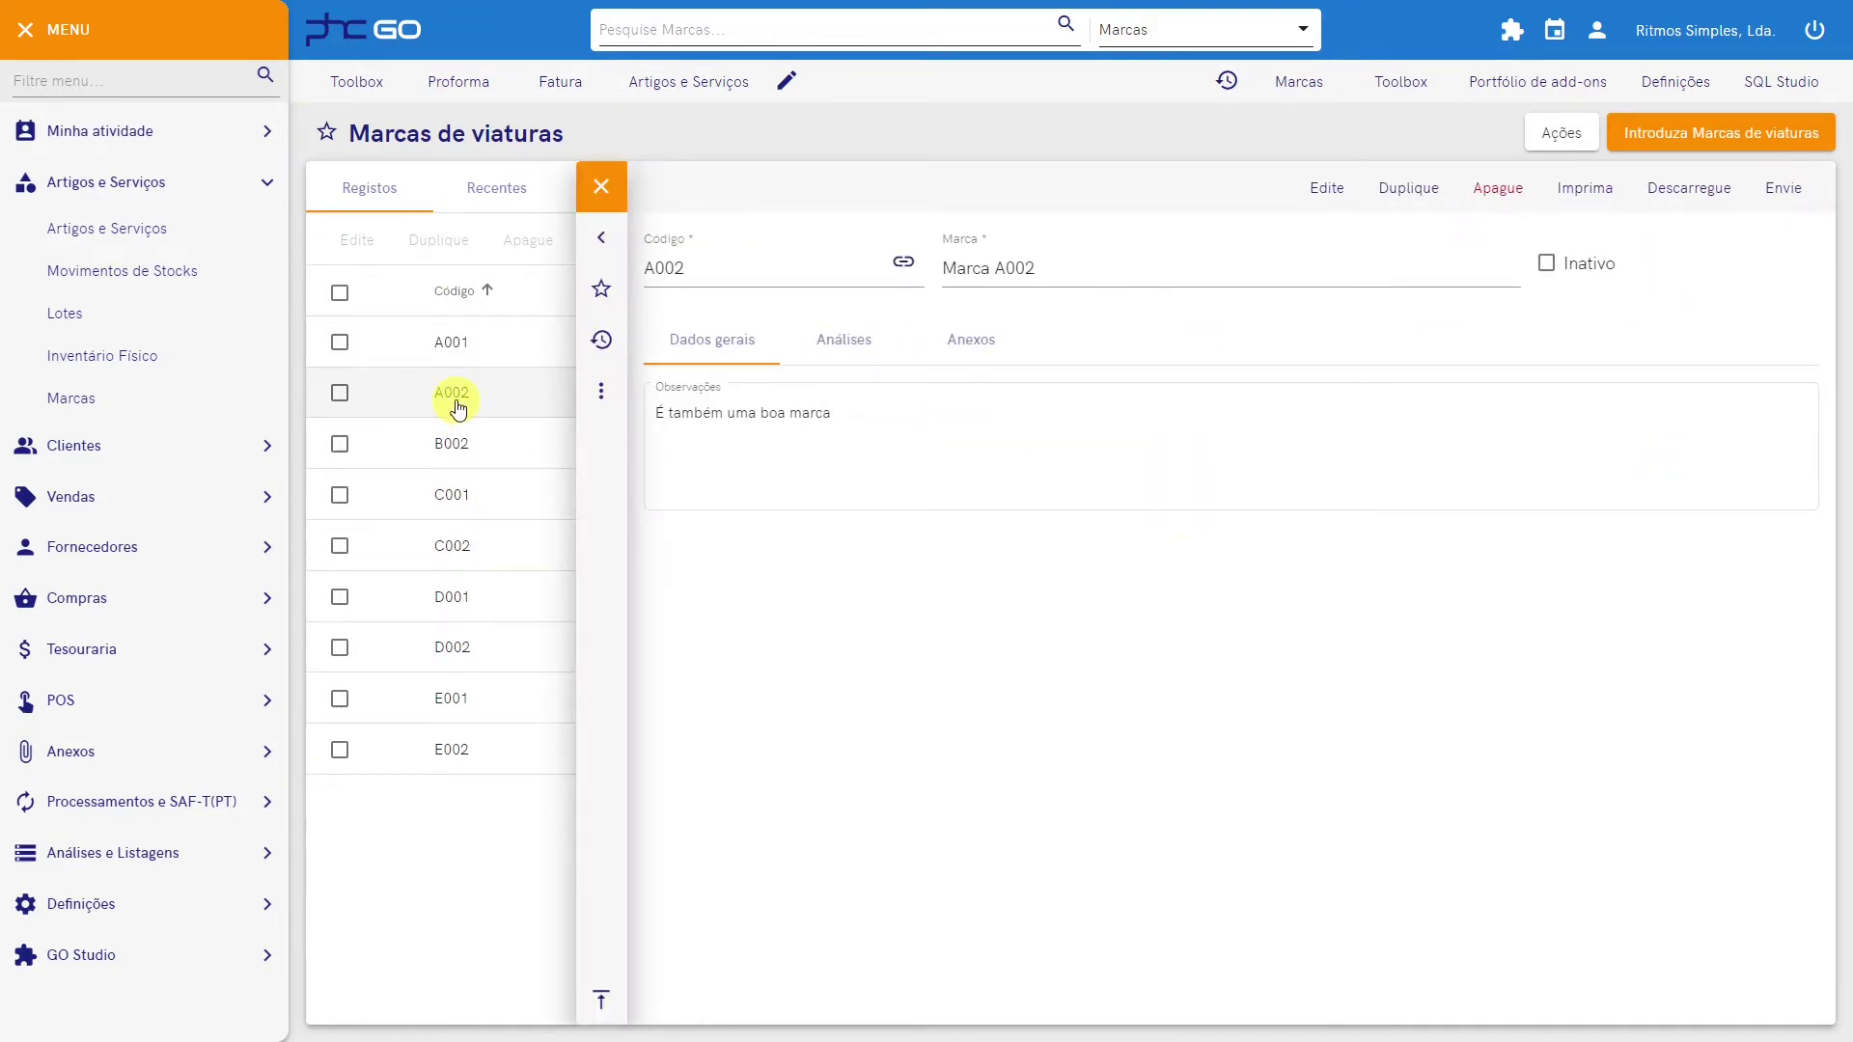
pyautogui.click(676, 258)
pyautogui.click(999, 269)
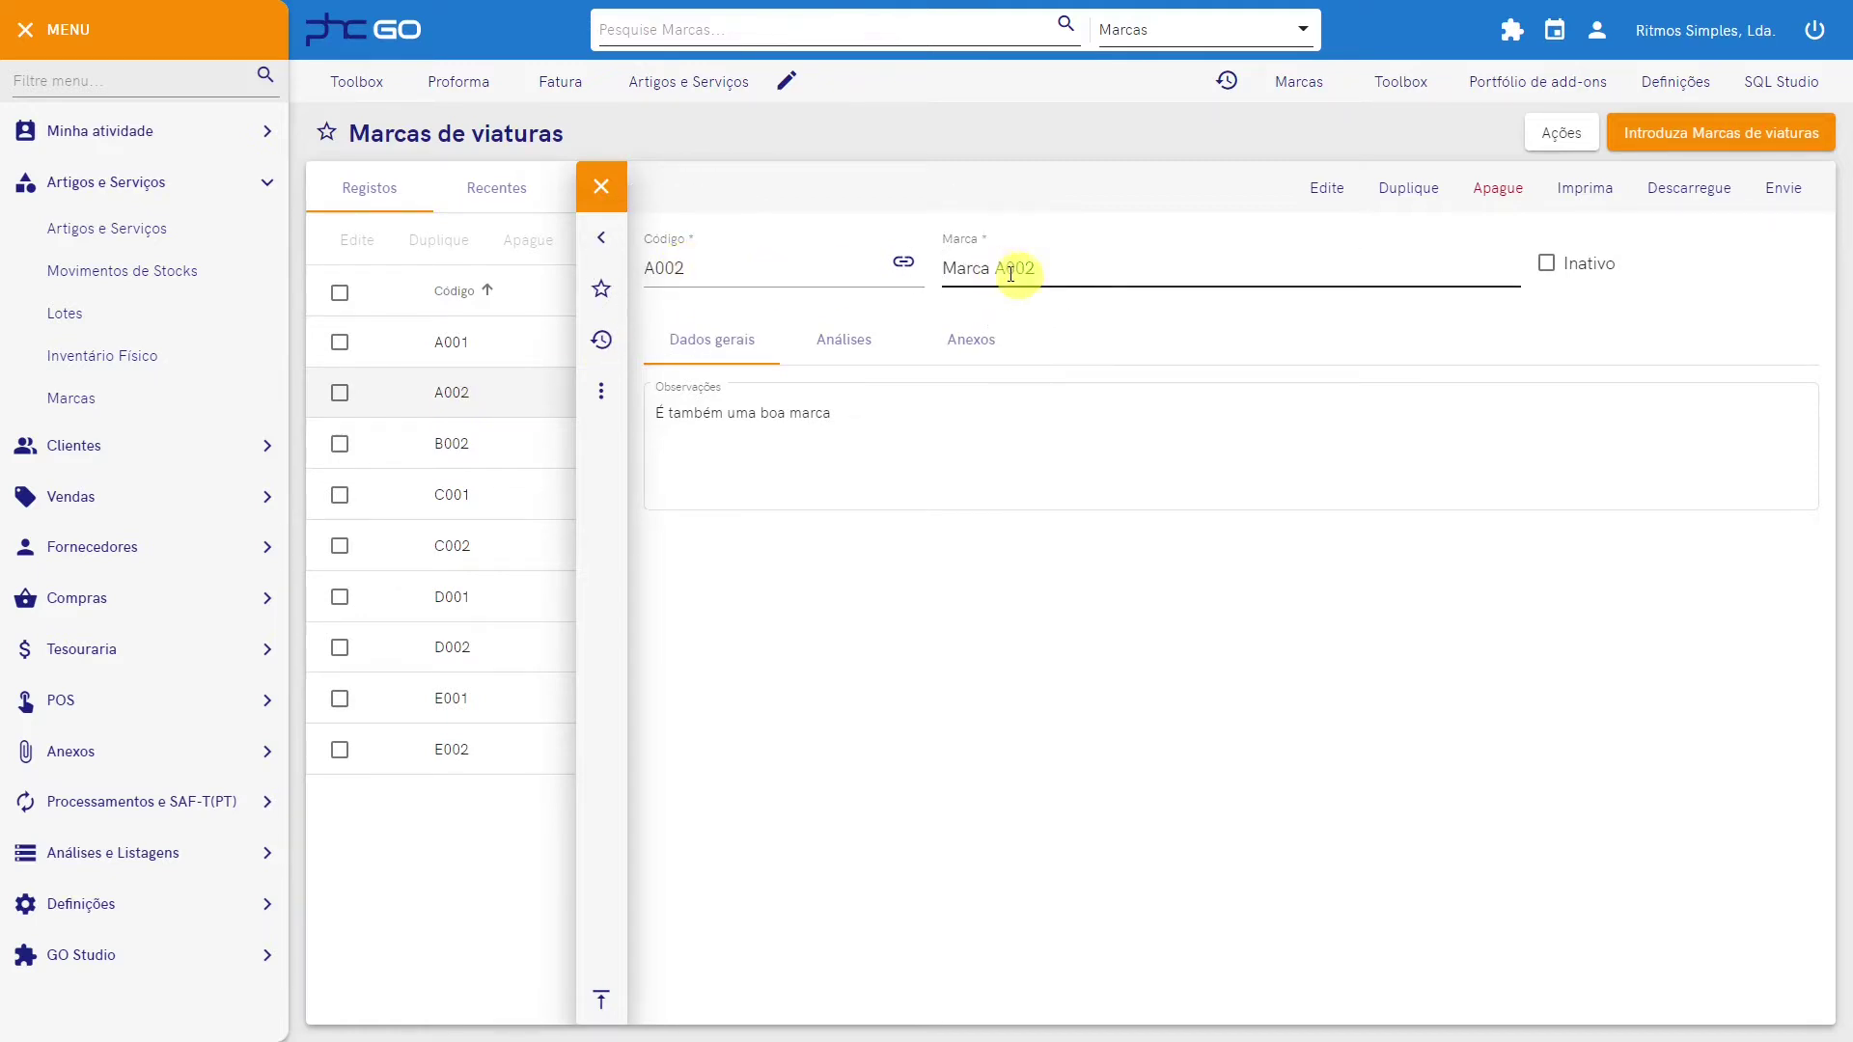
pyautogui.click(960, 429)
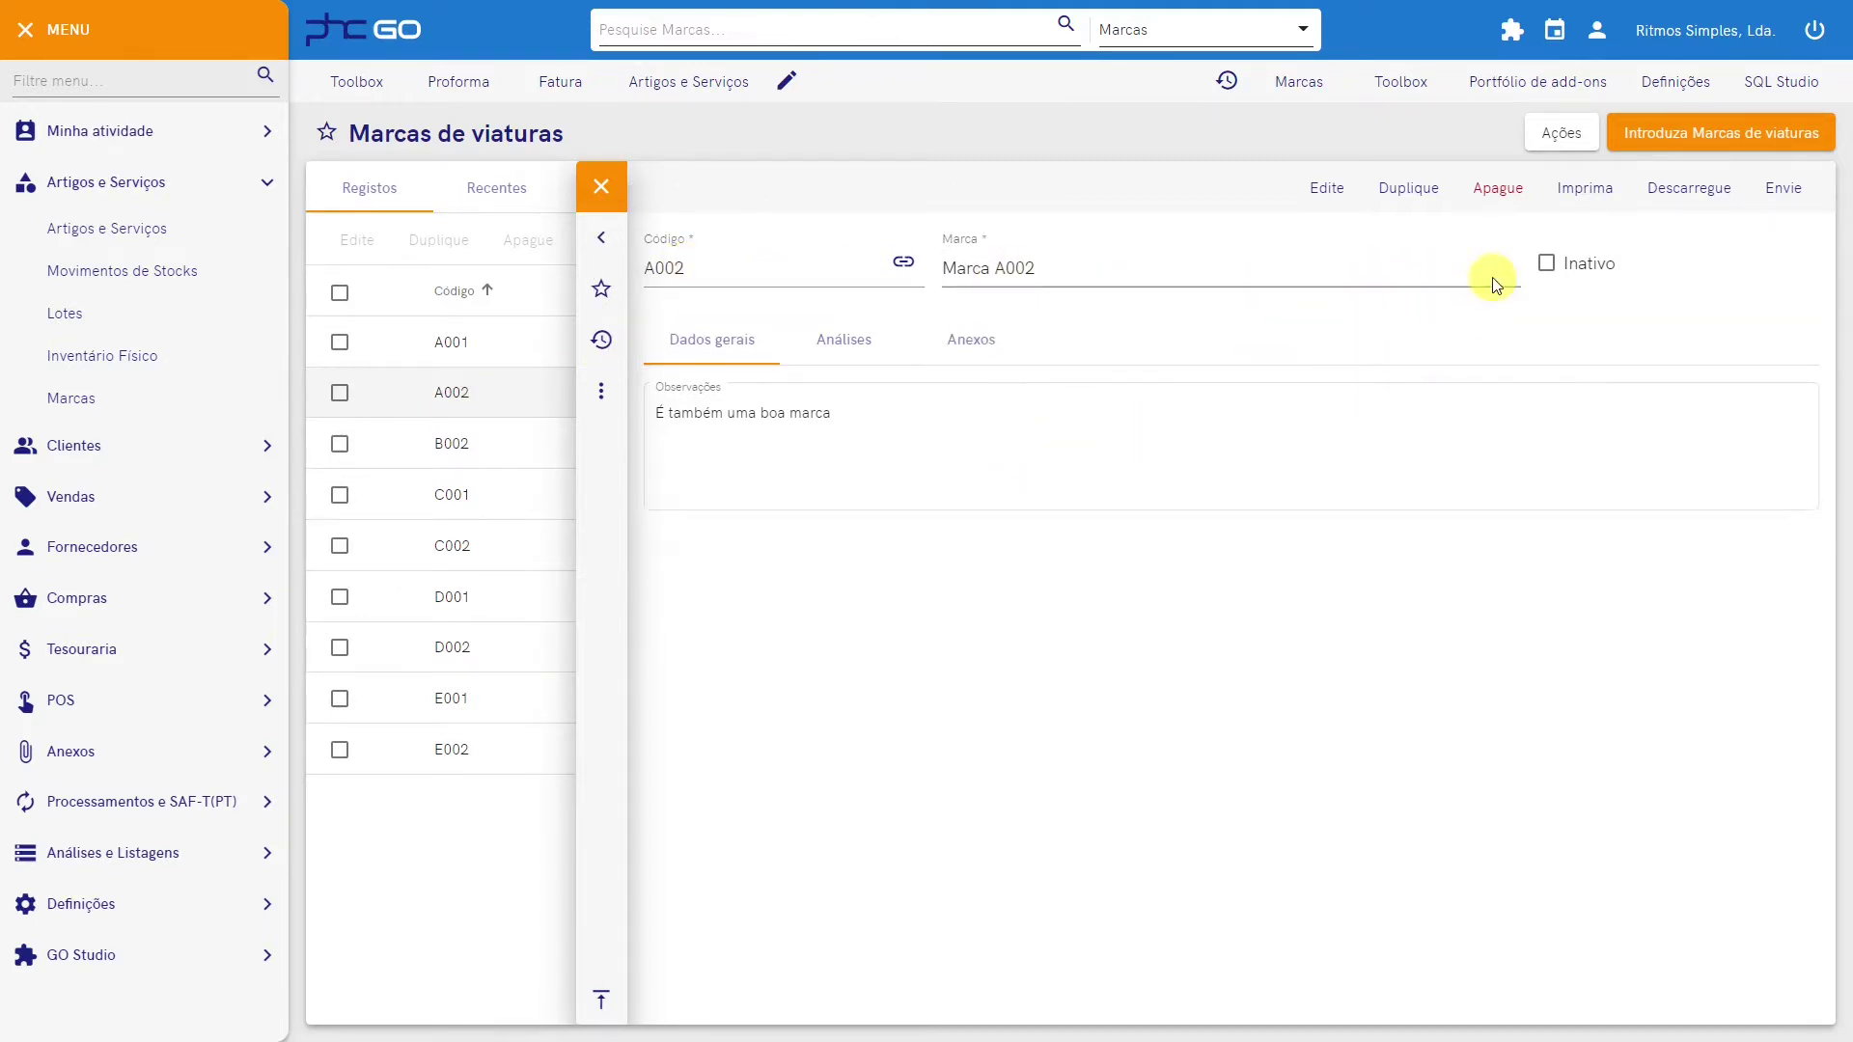
pyautogui.click(1546, 264)
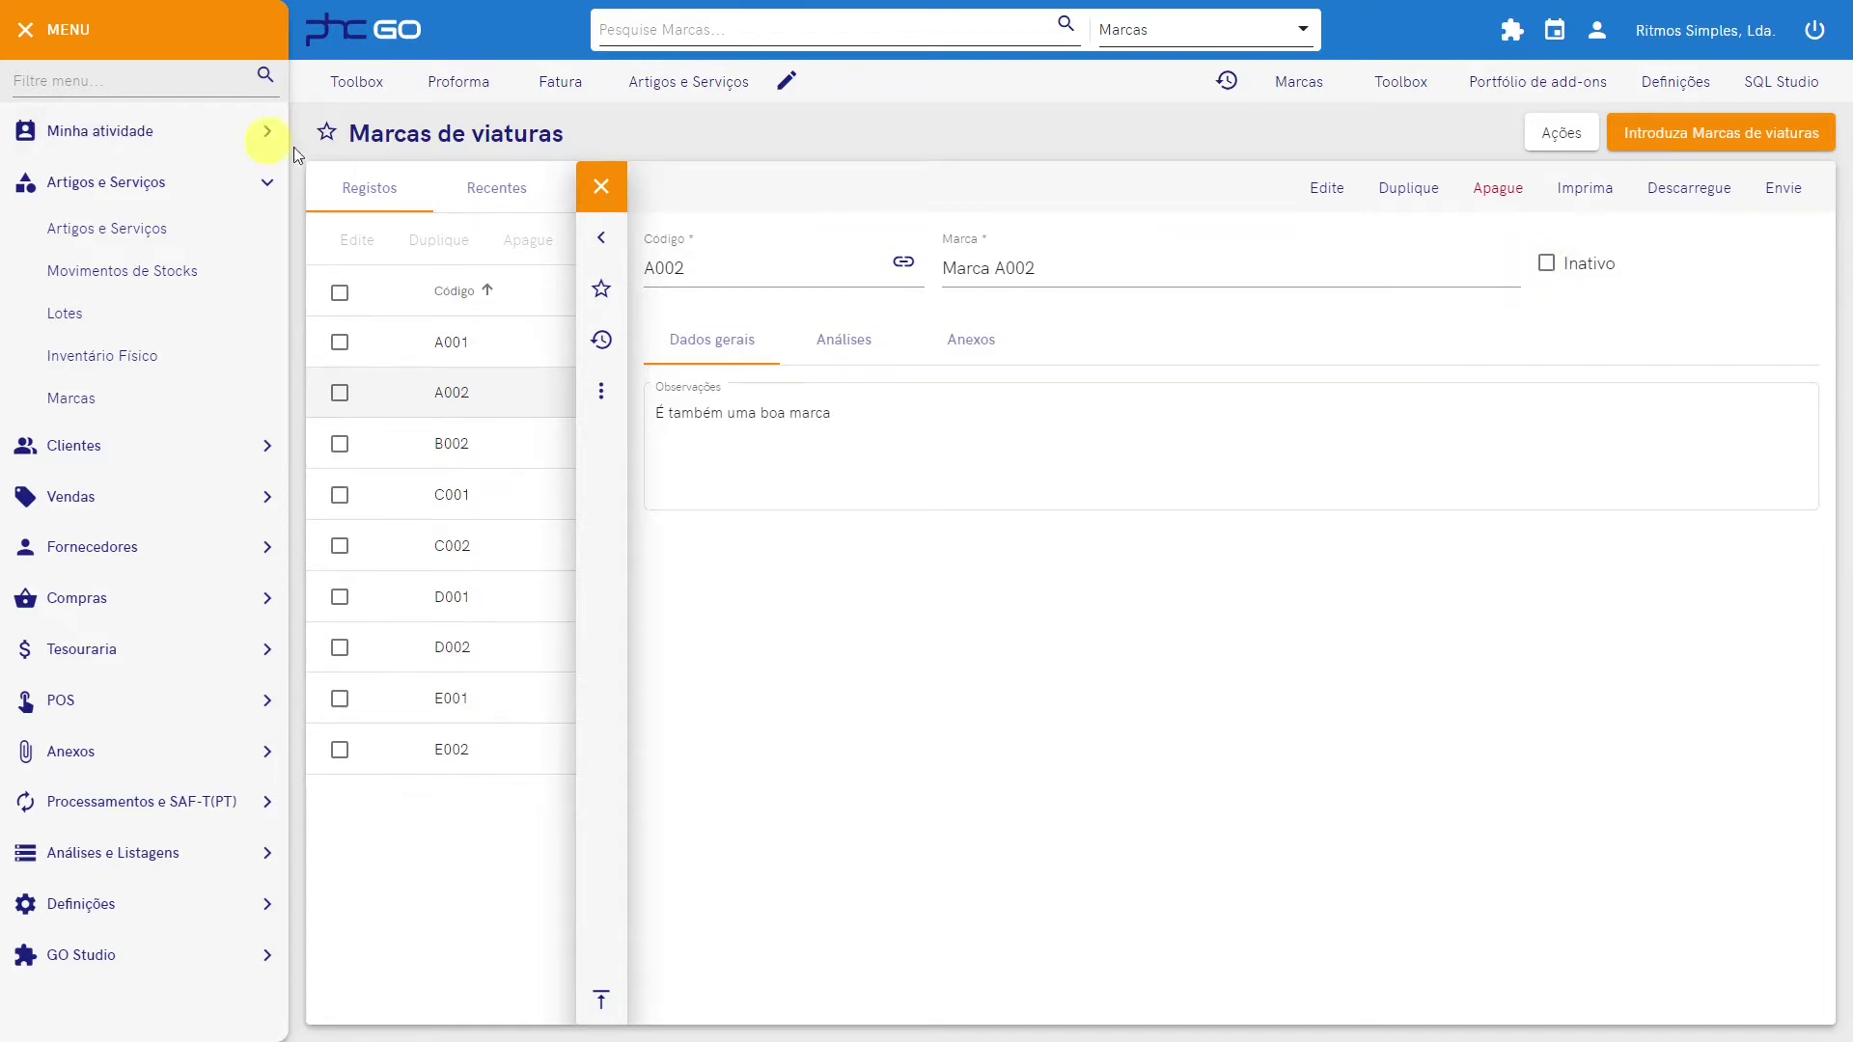
# - Open the Marcas entity from the GO Studio Toolbox's Ecrãs e entidades, expand its Desenho section and start editing it
pyautogui.click(74, 965)
pyautogui.click(89, 986)
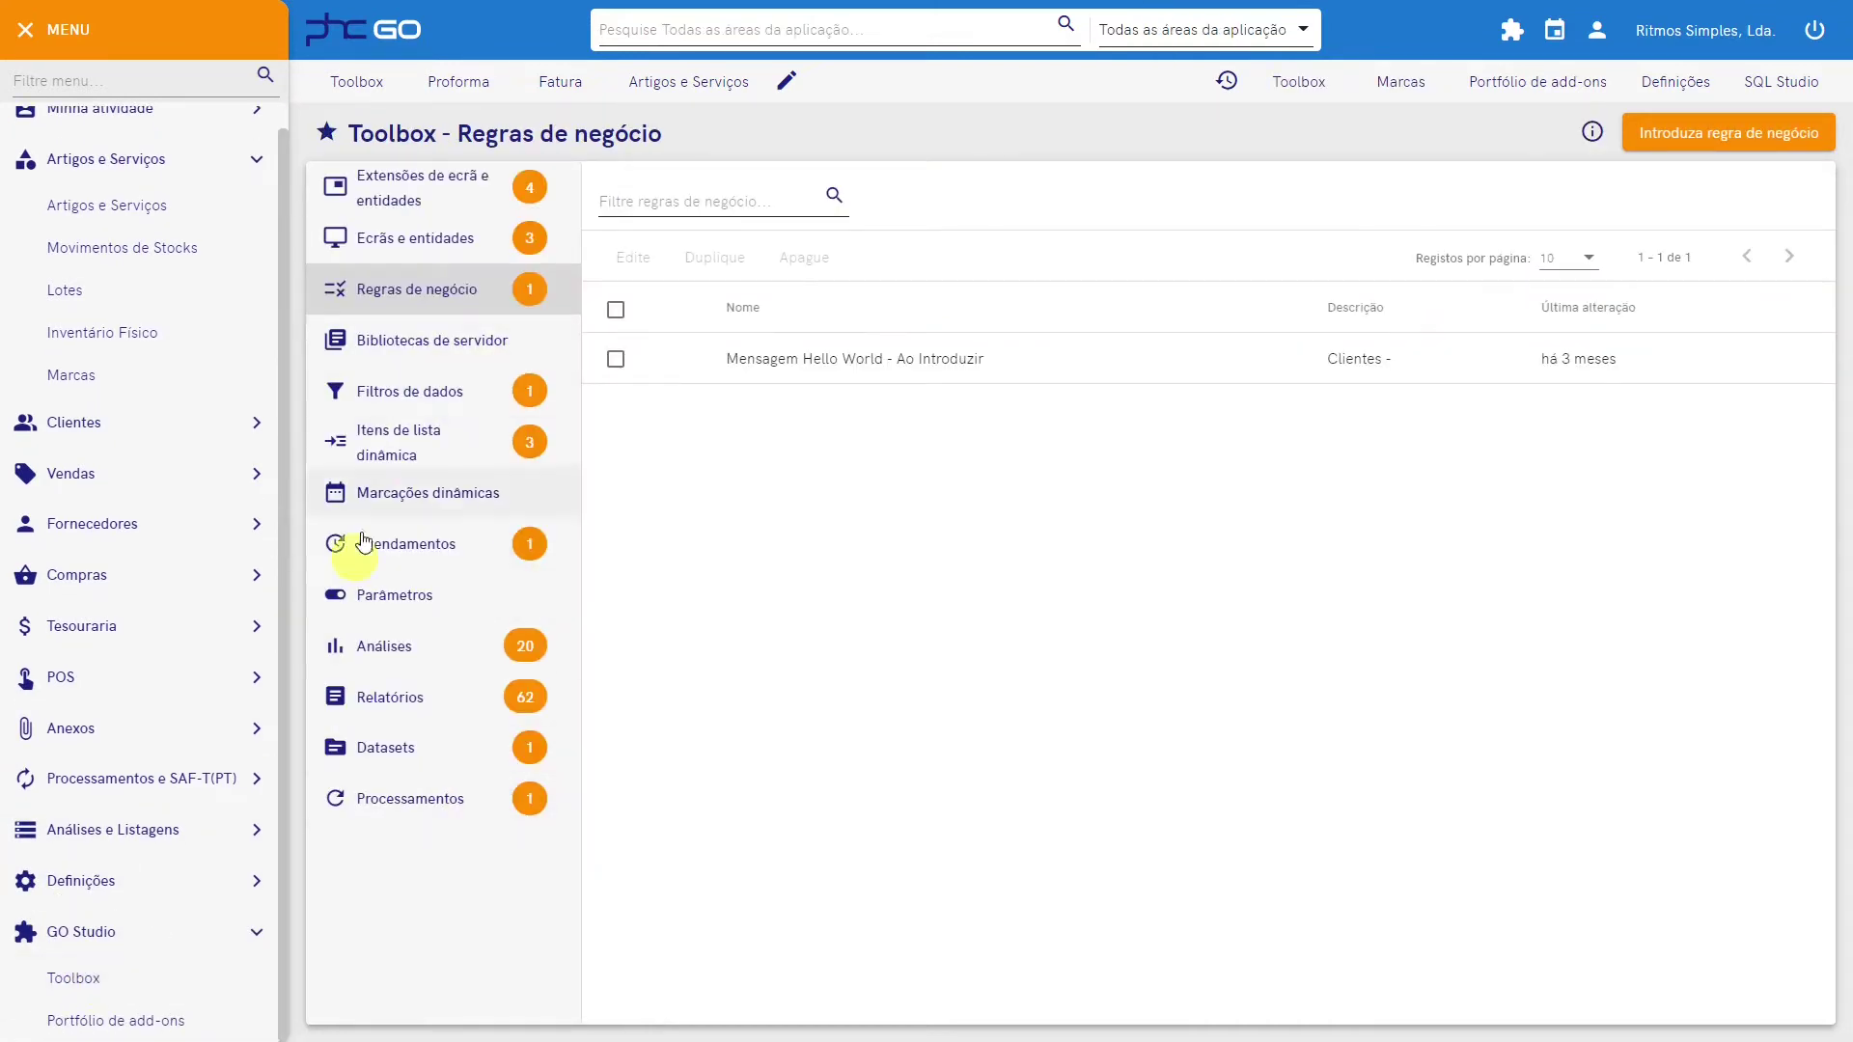
pyautogui.click(441, 253)
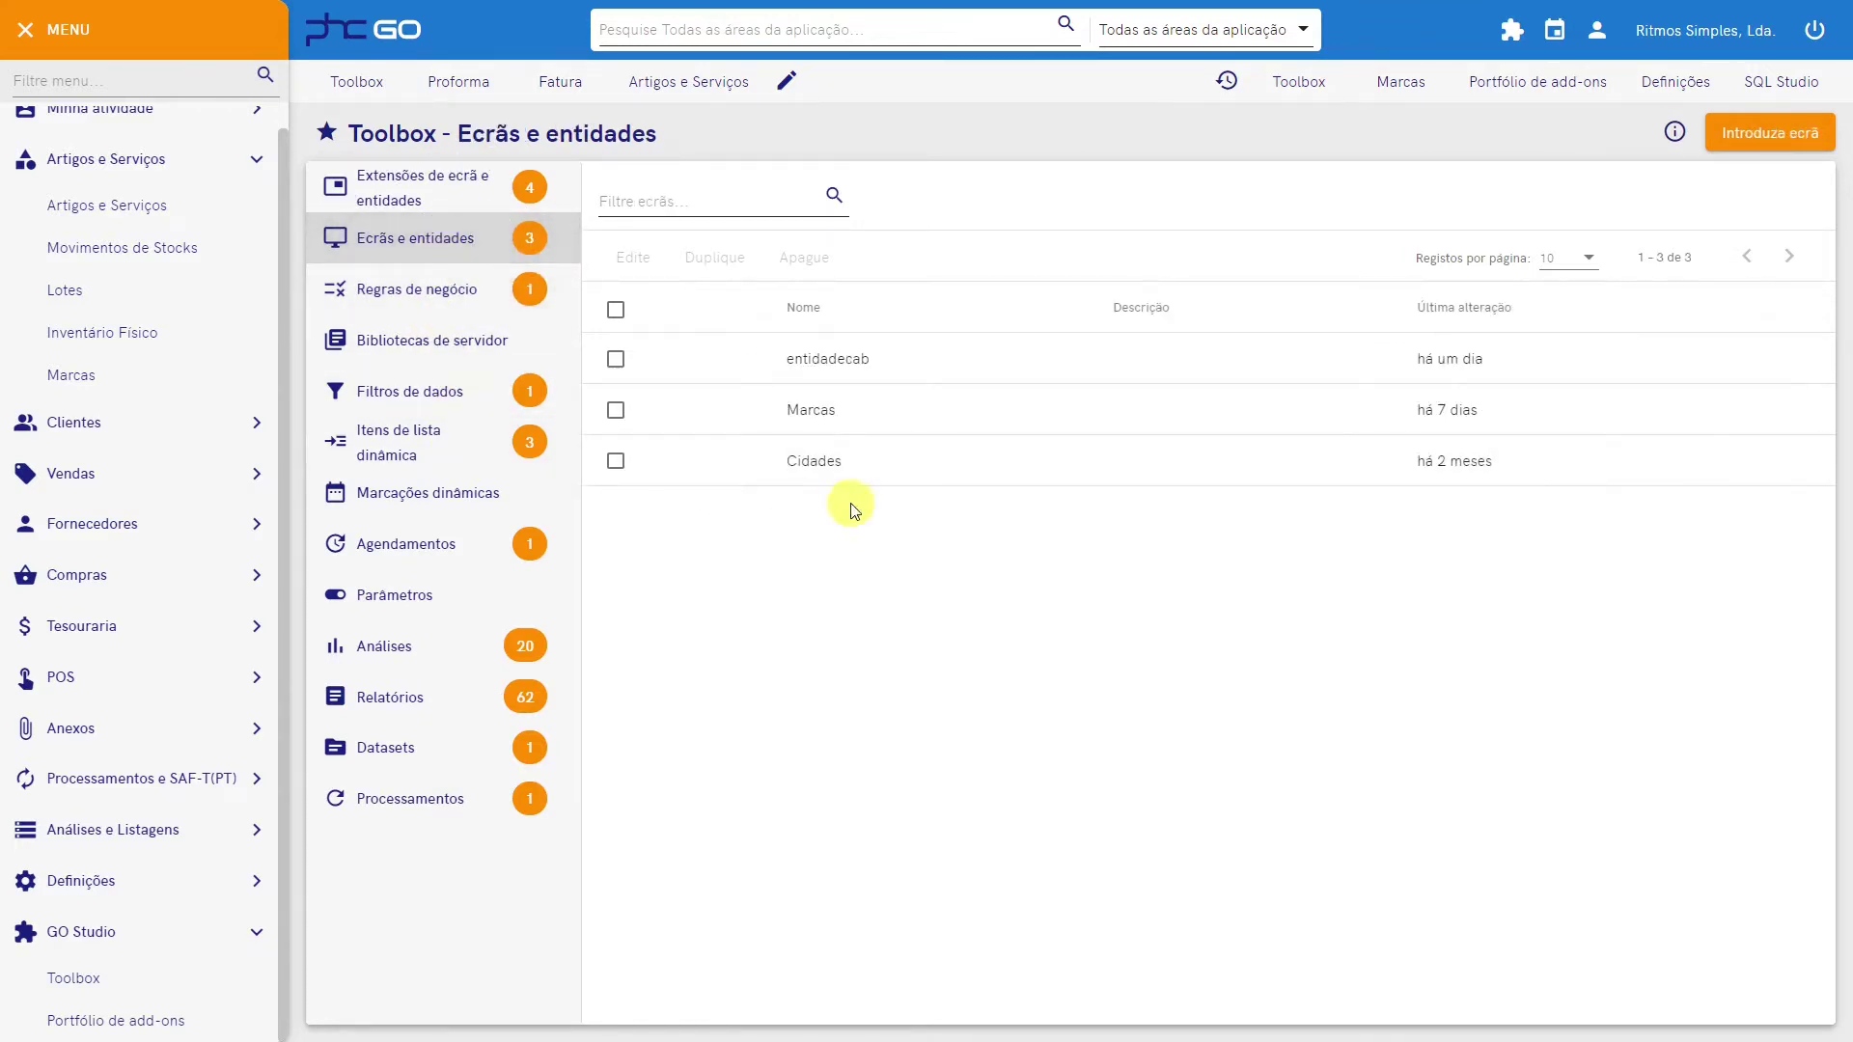
pyautogui.click(810, 410)
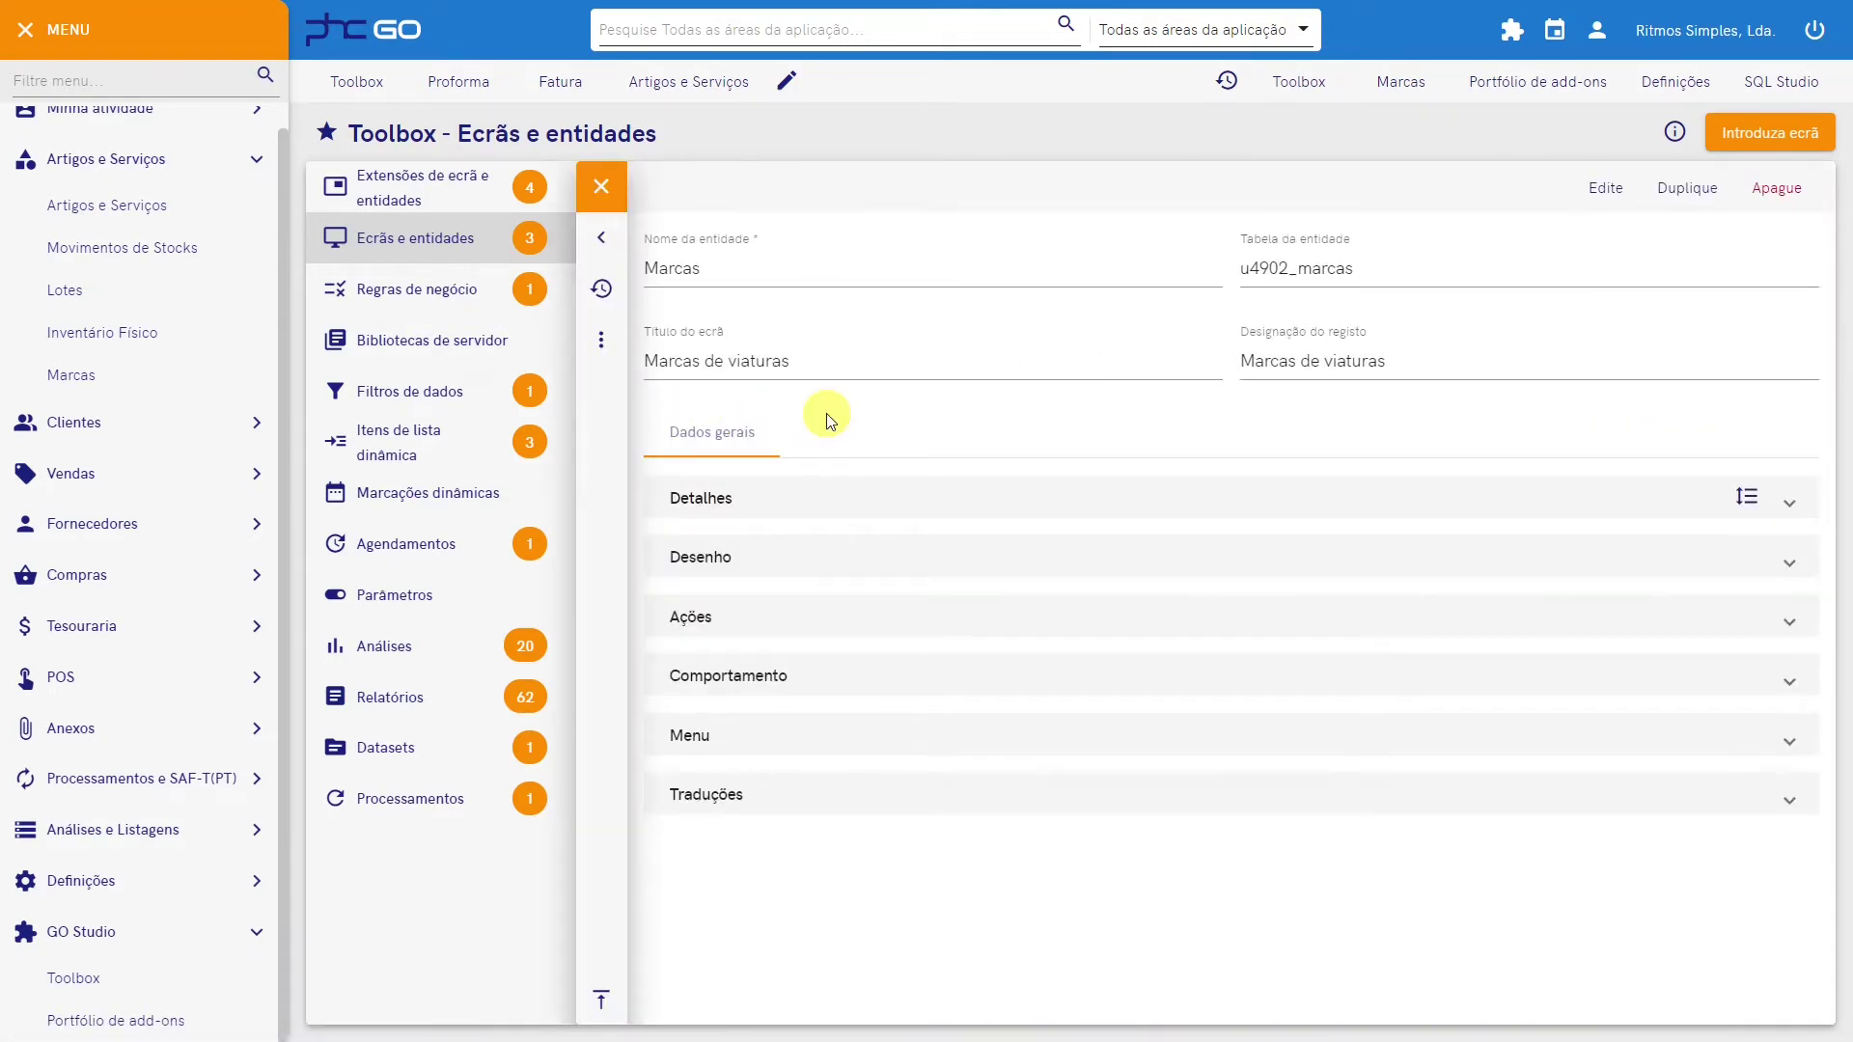
pyautogui.click(725, 564)
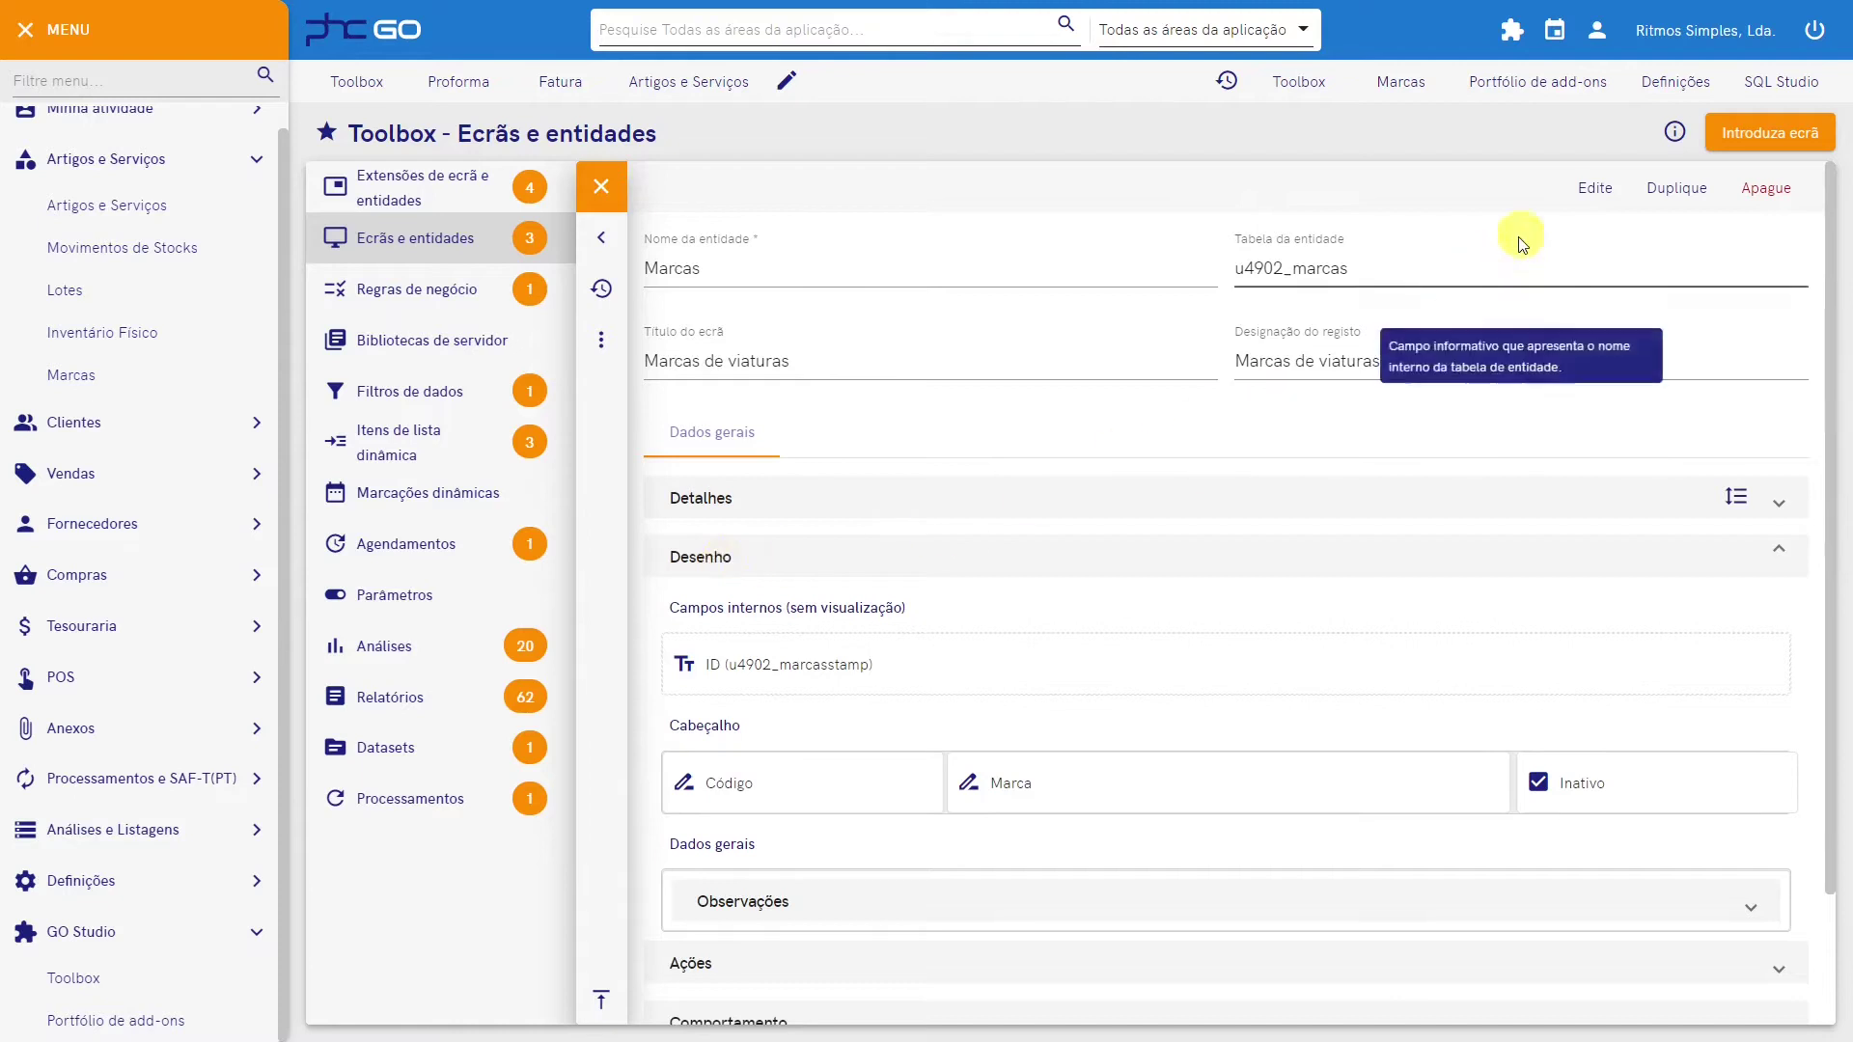
pyautogui.click(1592, 196)
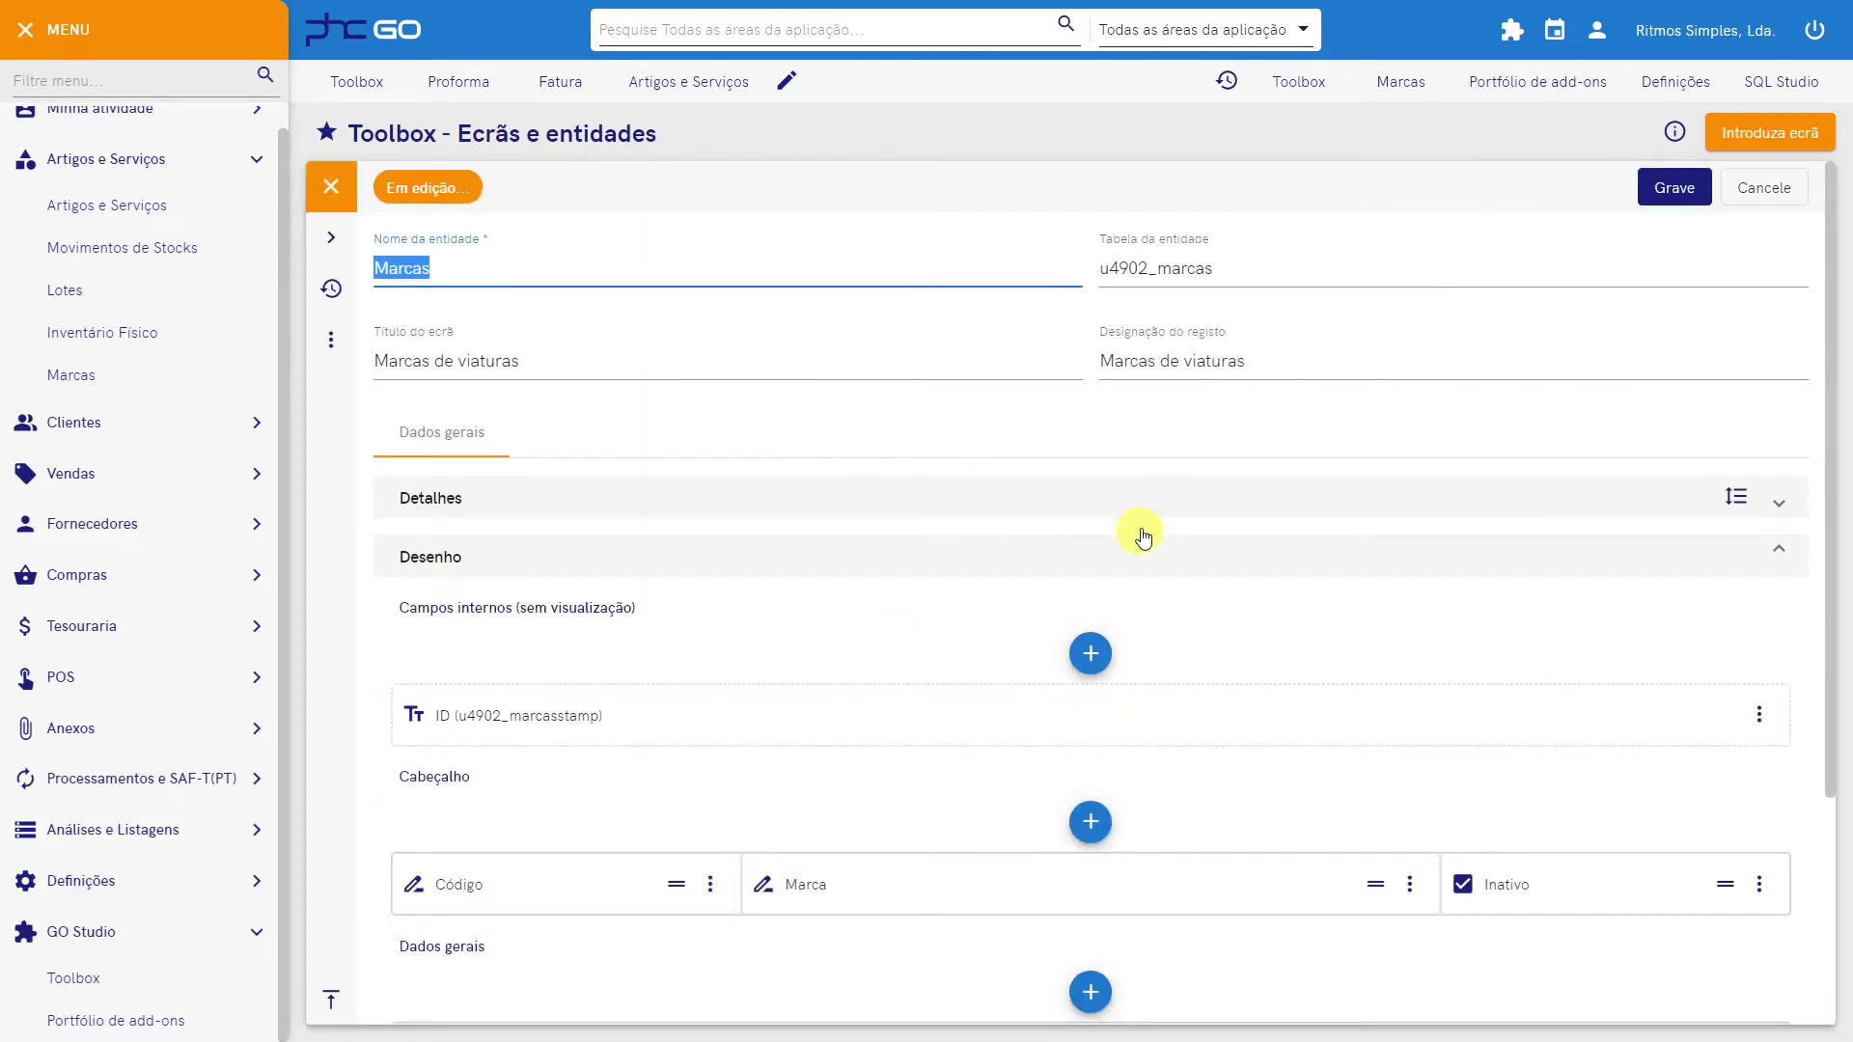
# - Add an Autocomplete object to the Cabeçalho with the name flstamp and the title Fornecedor
pyautogui.scroll(-3, 1105, 577)
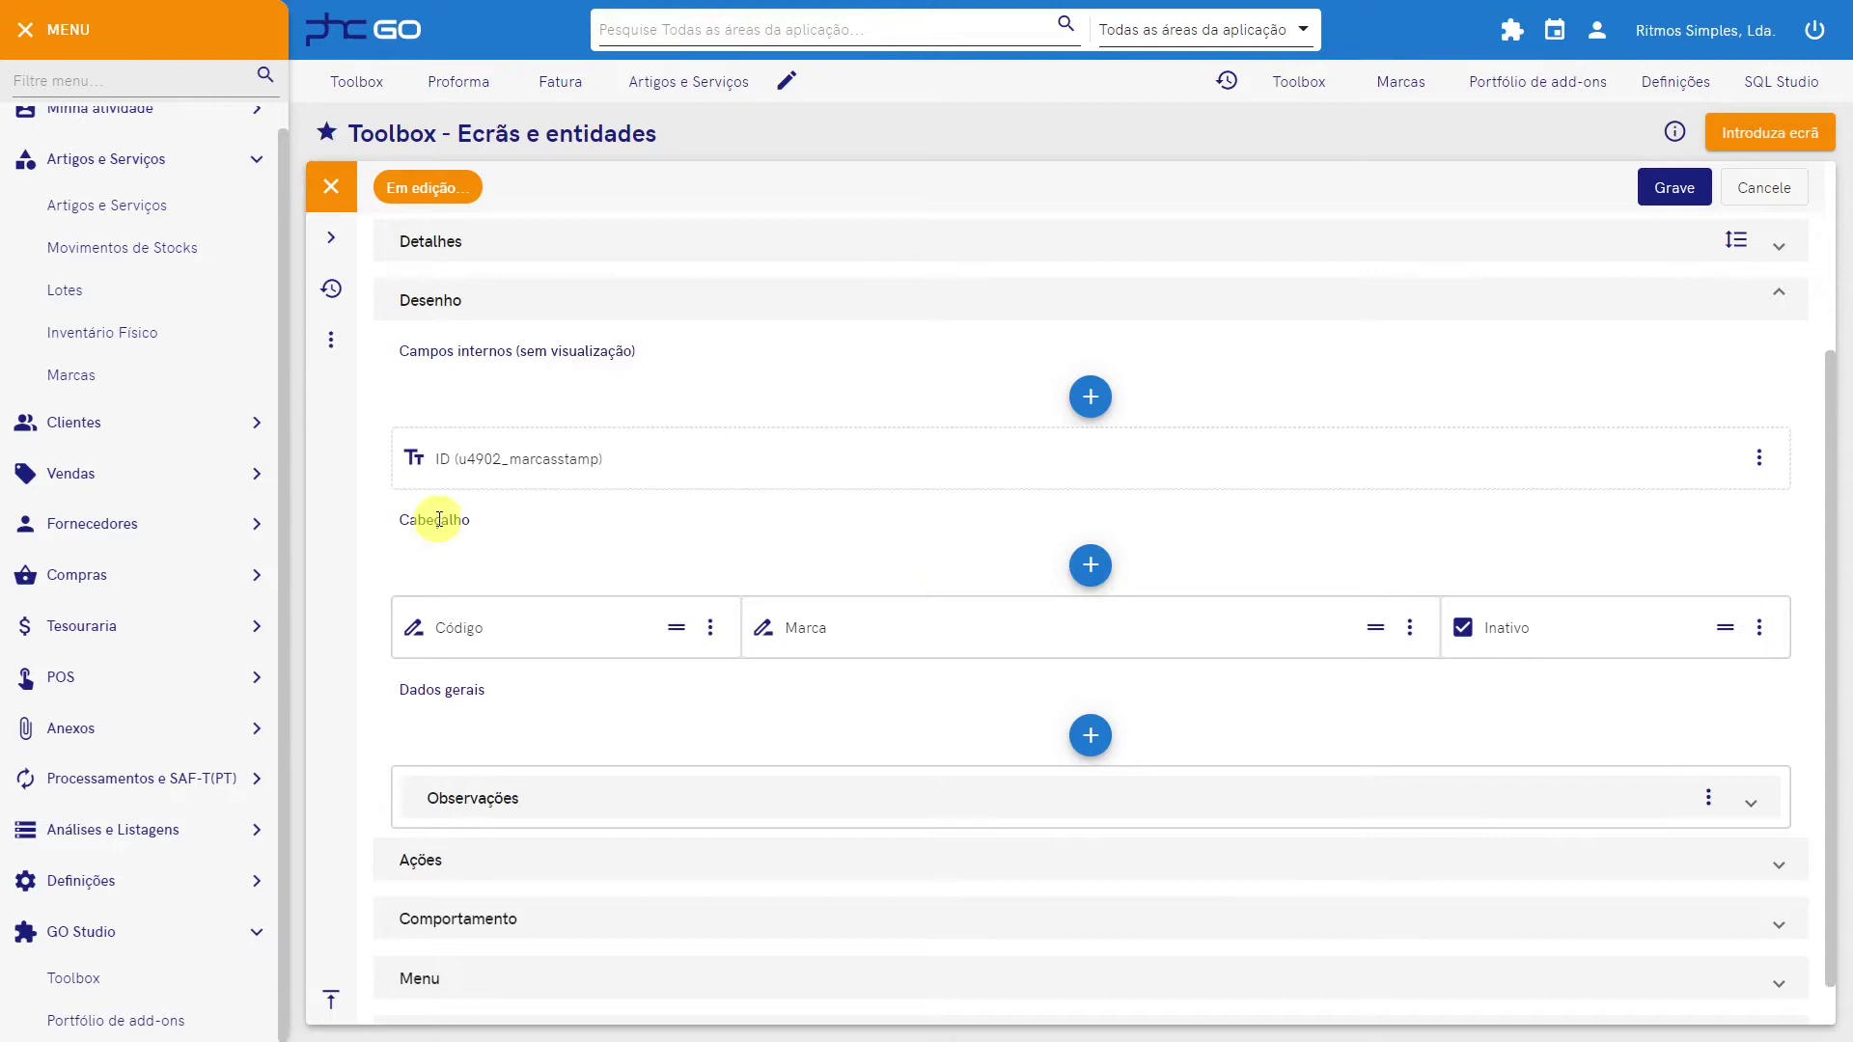
pyautogui.click(1093, 569)
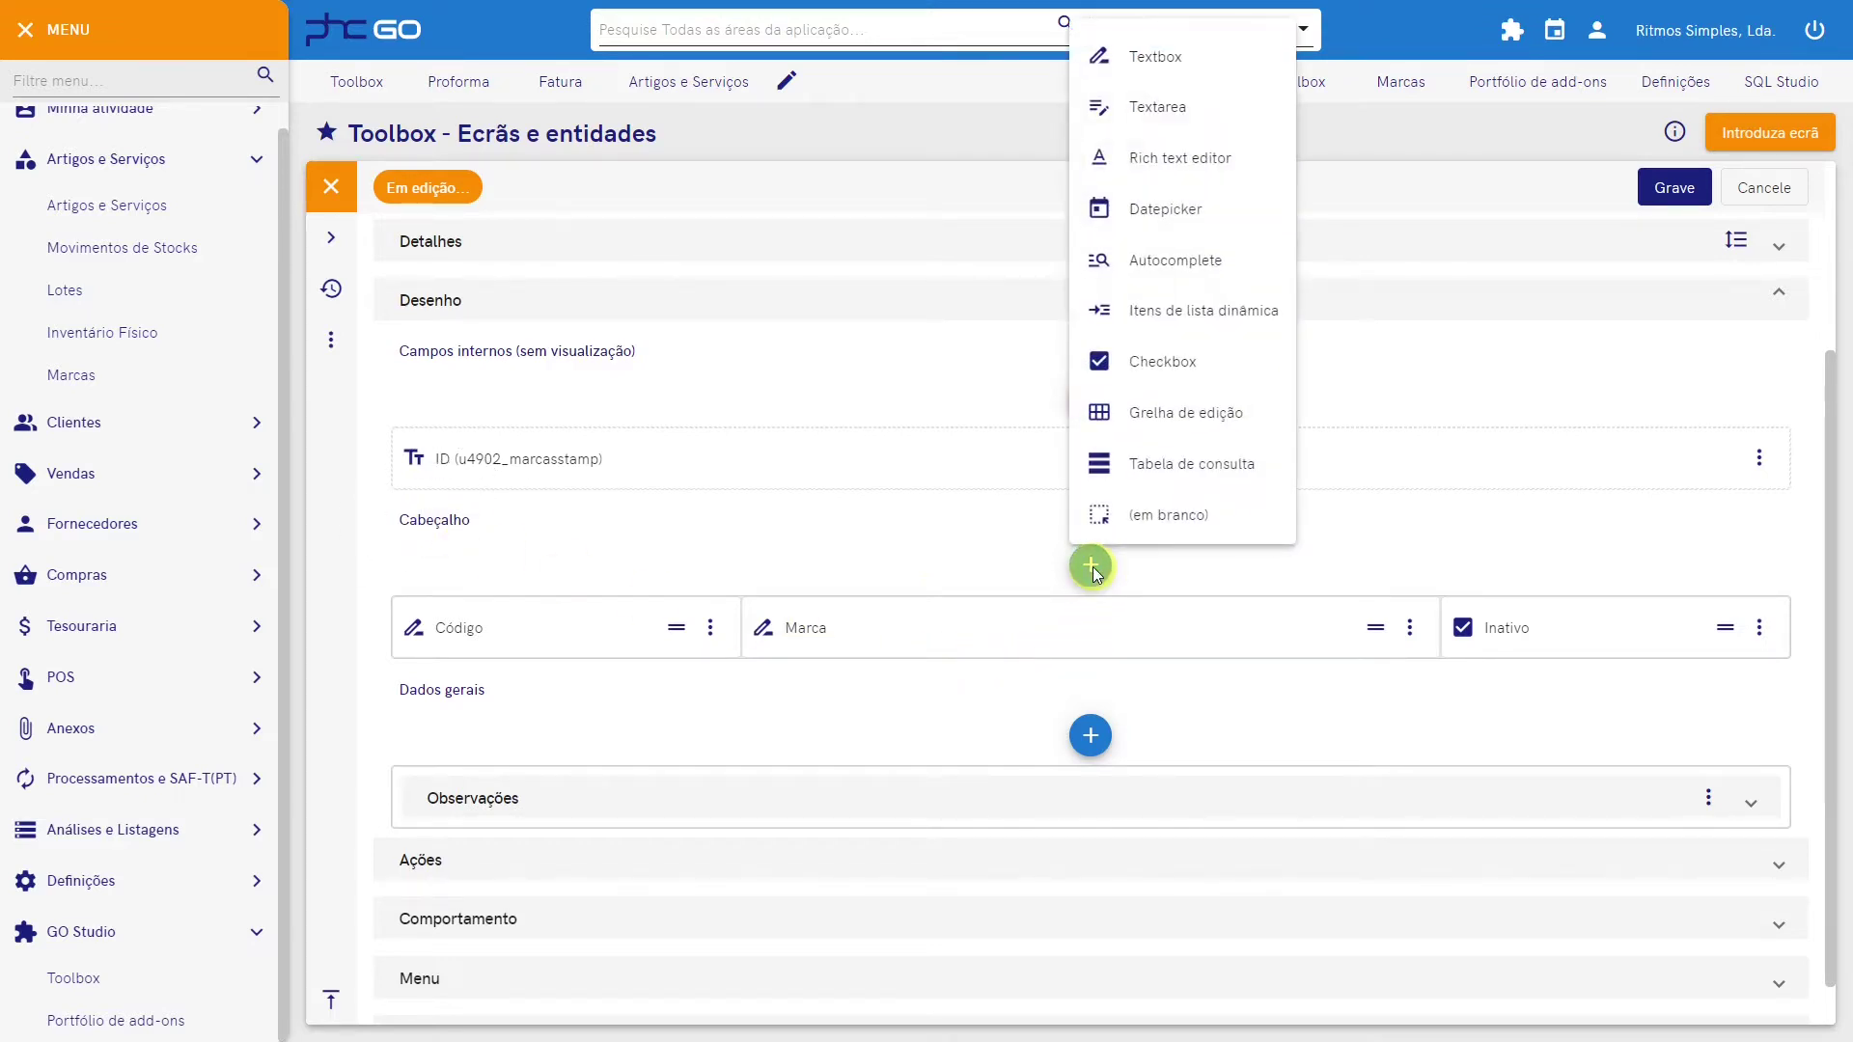
pyautogui.click(1179, 266)
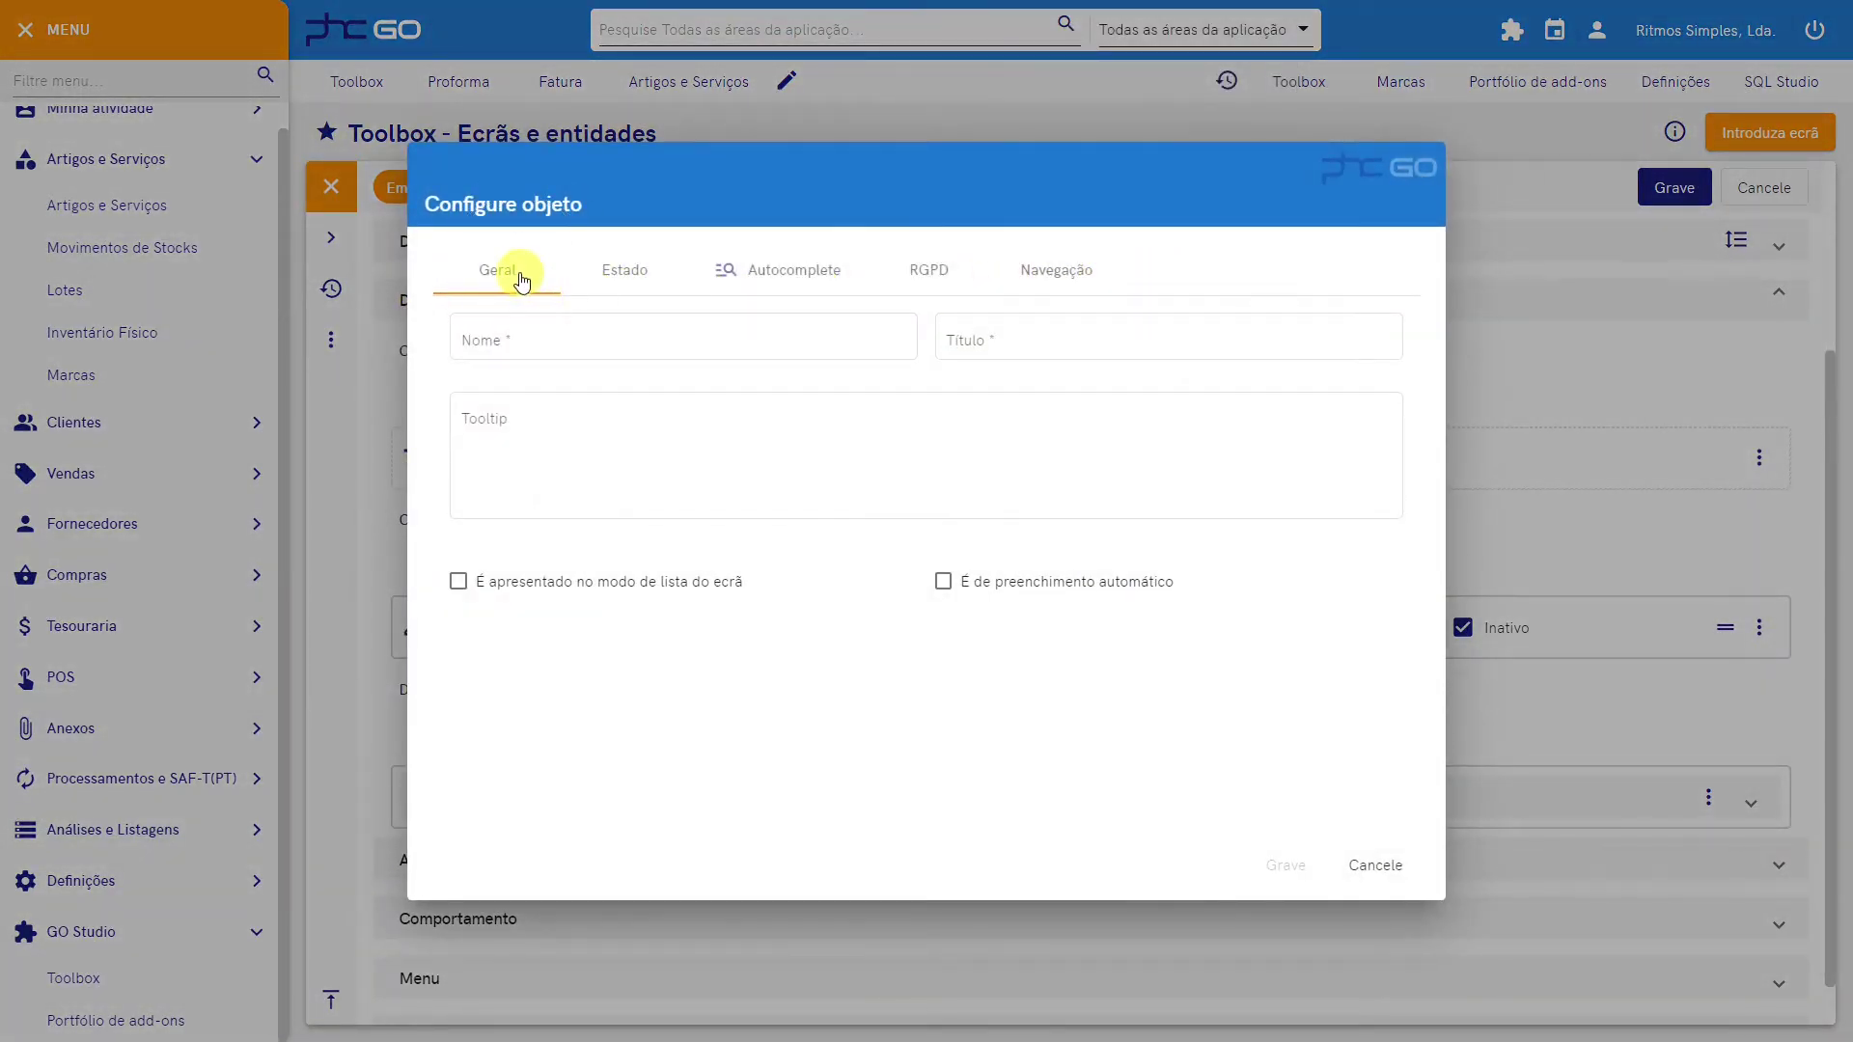
pyautogui.click(518, 333)
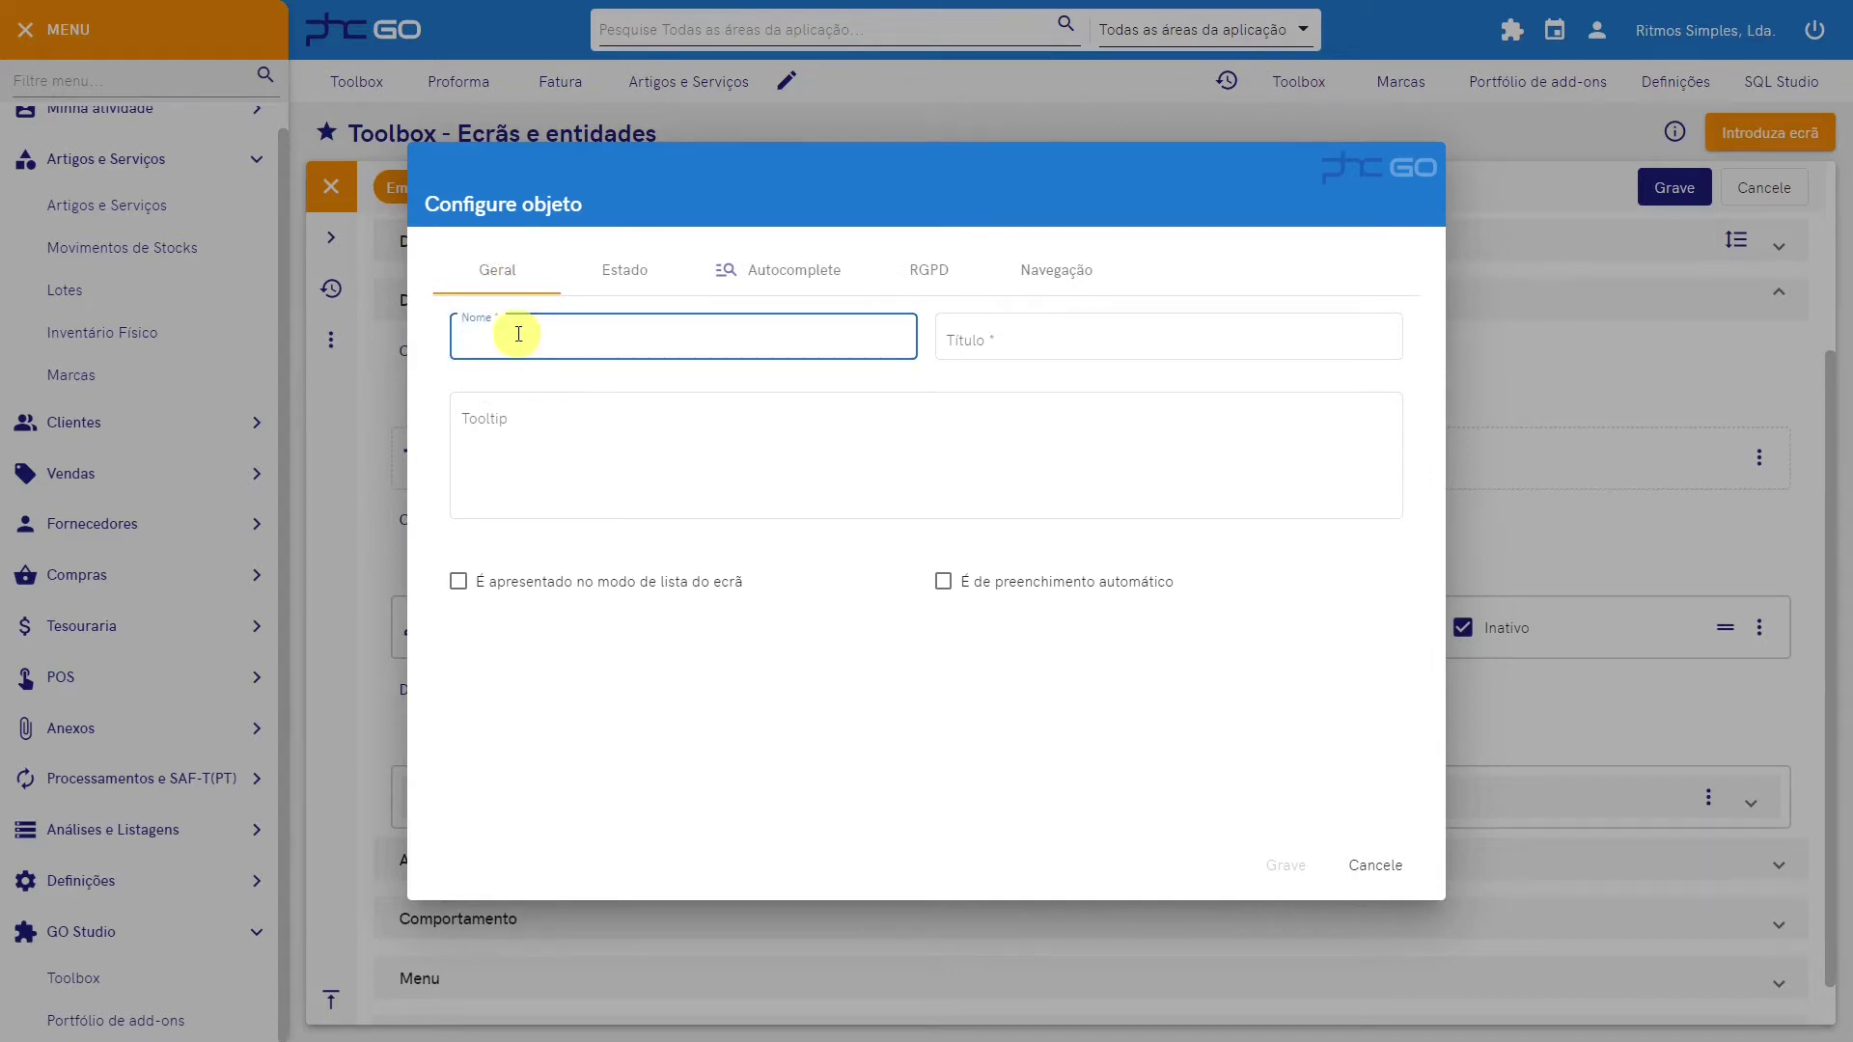
pyautogui.write('flstamp')
pyautogui.click(962, 336)
pyautogui.write('Fornecedor')
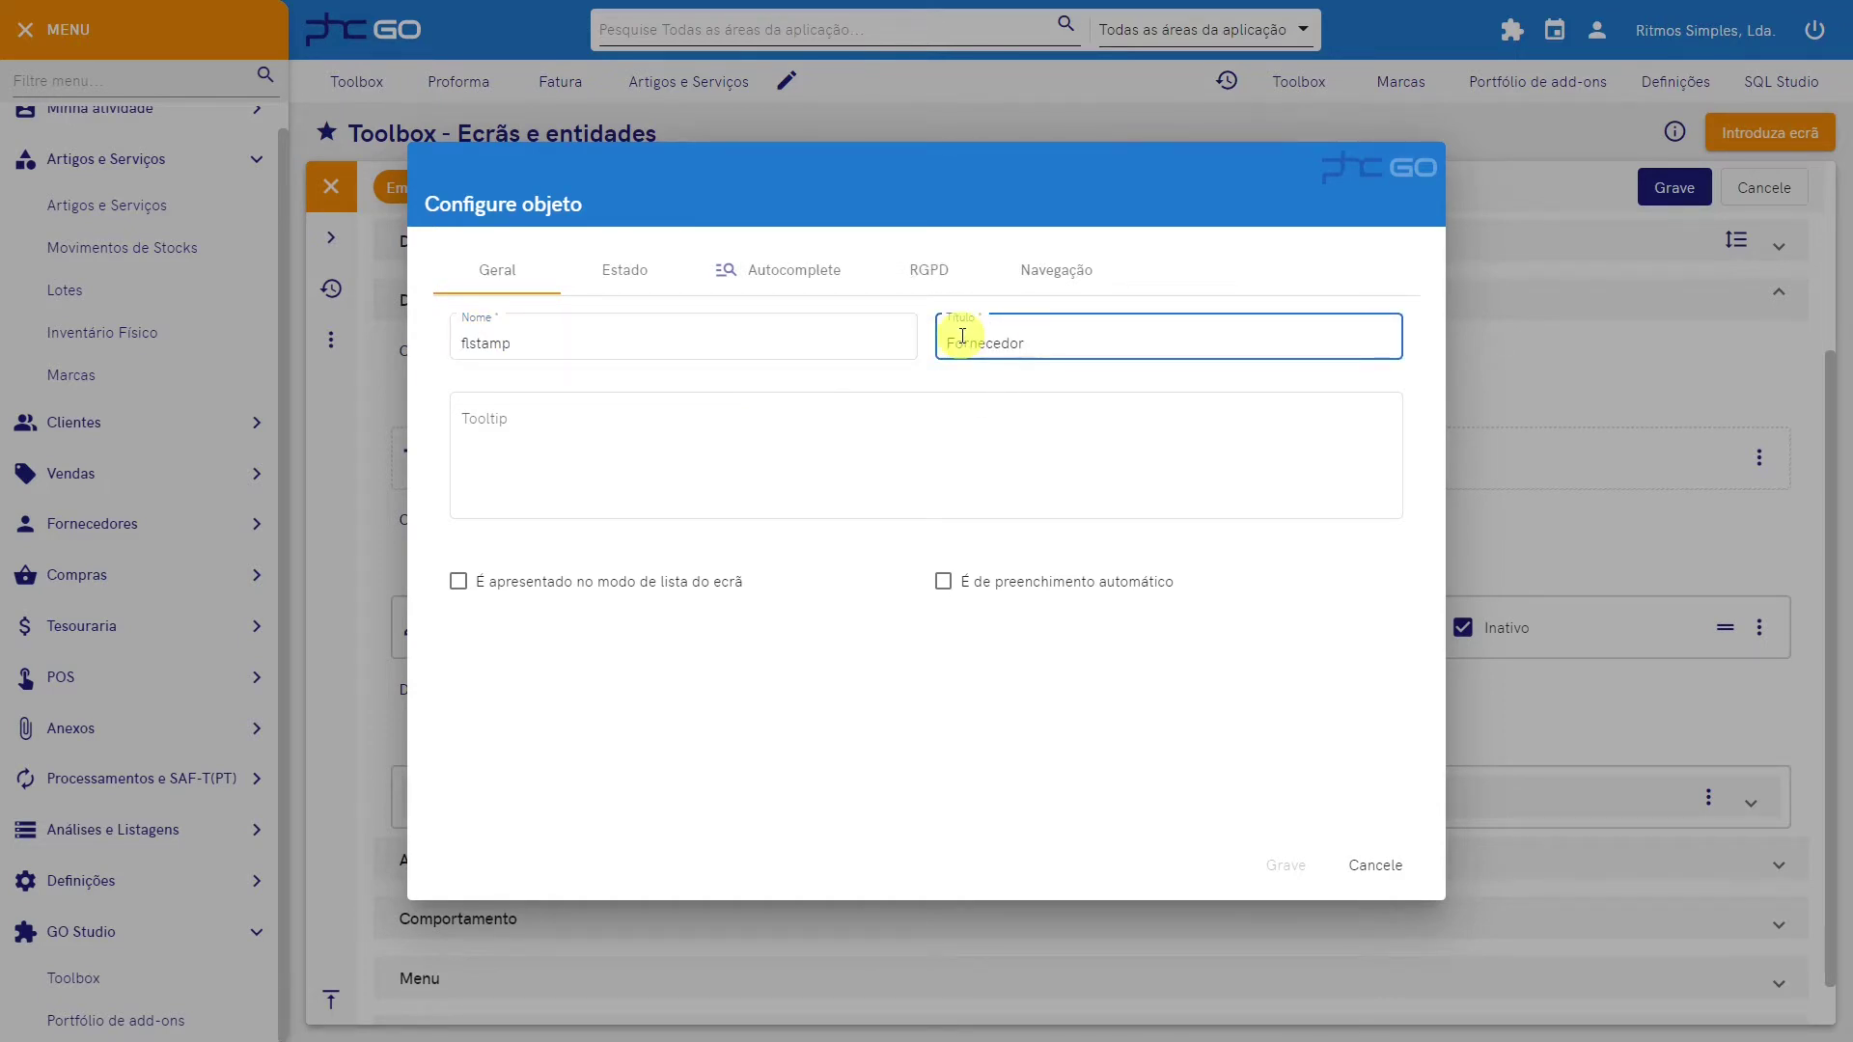
# - Set the Comprimento of the Autocomplete object to 25
pyautogui.click(832, 279)
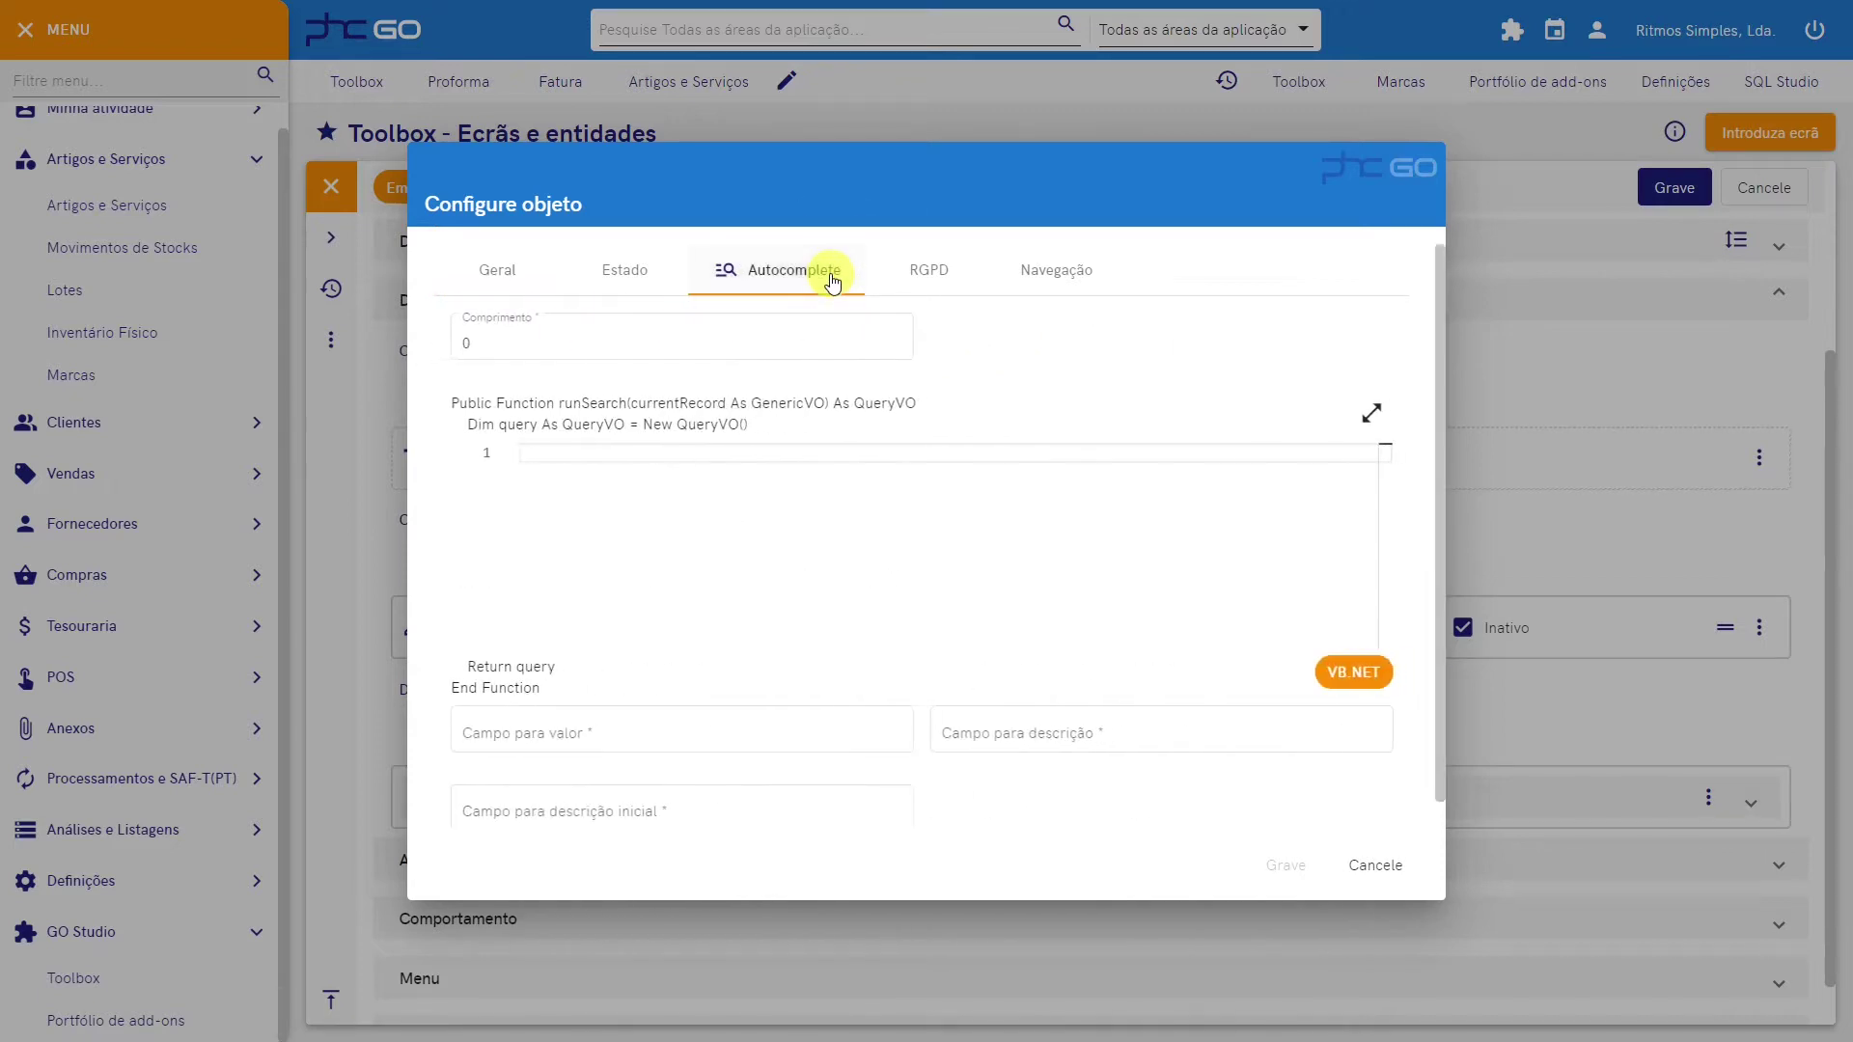
pyautogui.click(598, 337)
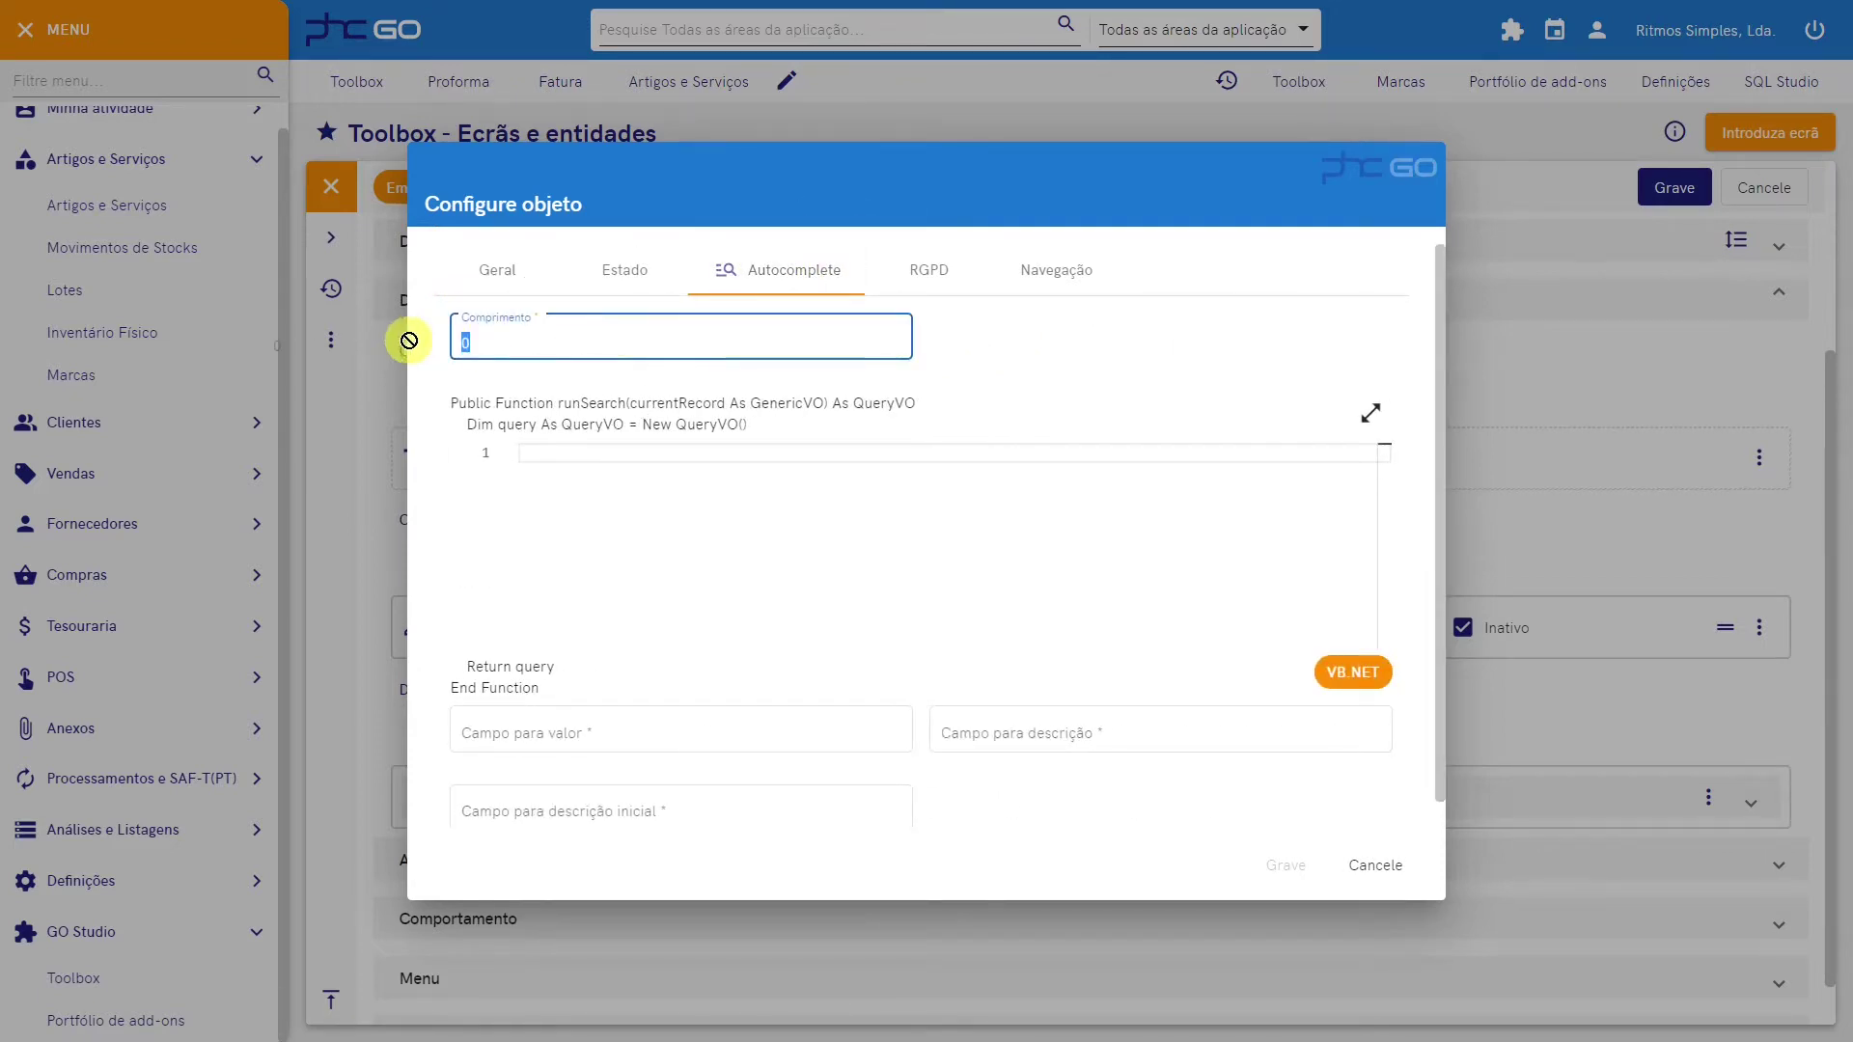
pyautogui.write('25')
# - Write the line query.entityName = "FL" in the object's runSearch function
pyautogui.moveTo(457, 403); pyautogui.dragTo(536, 401)
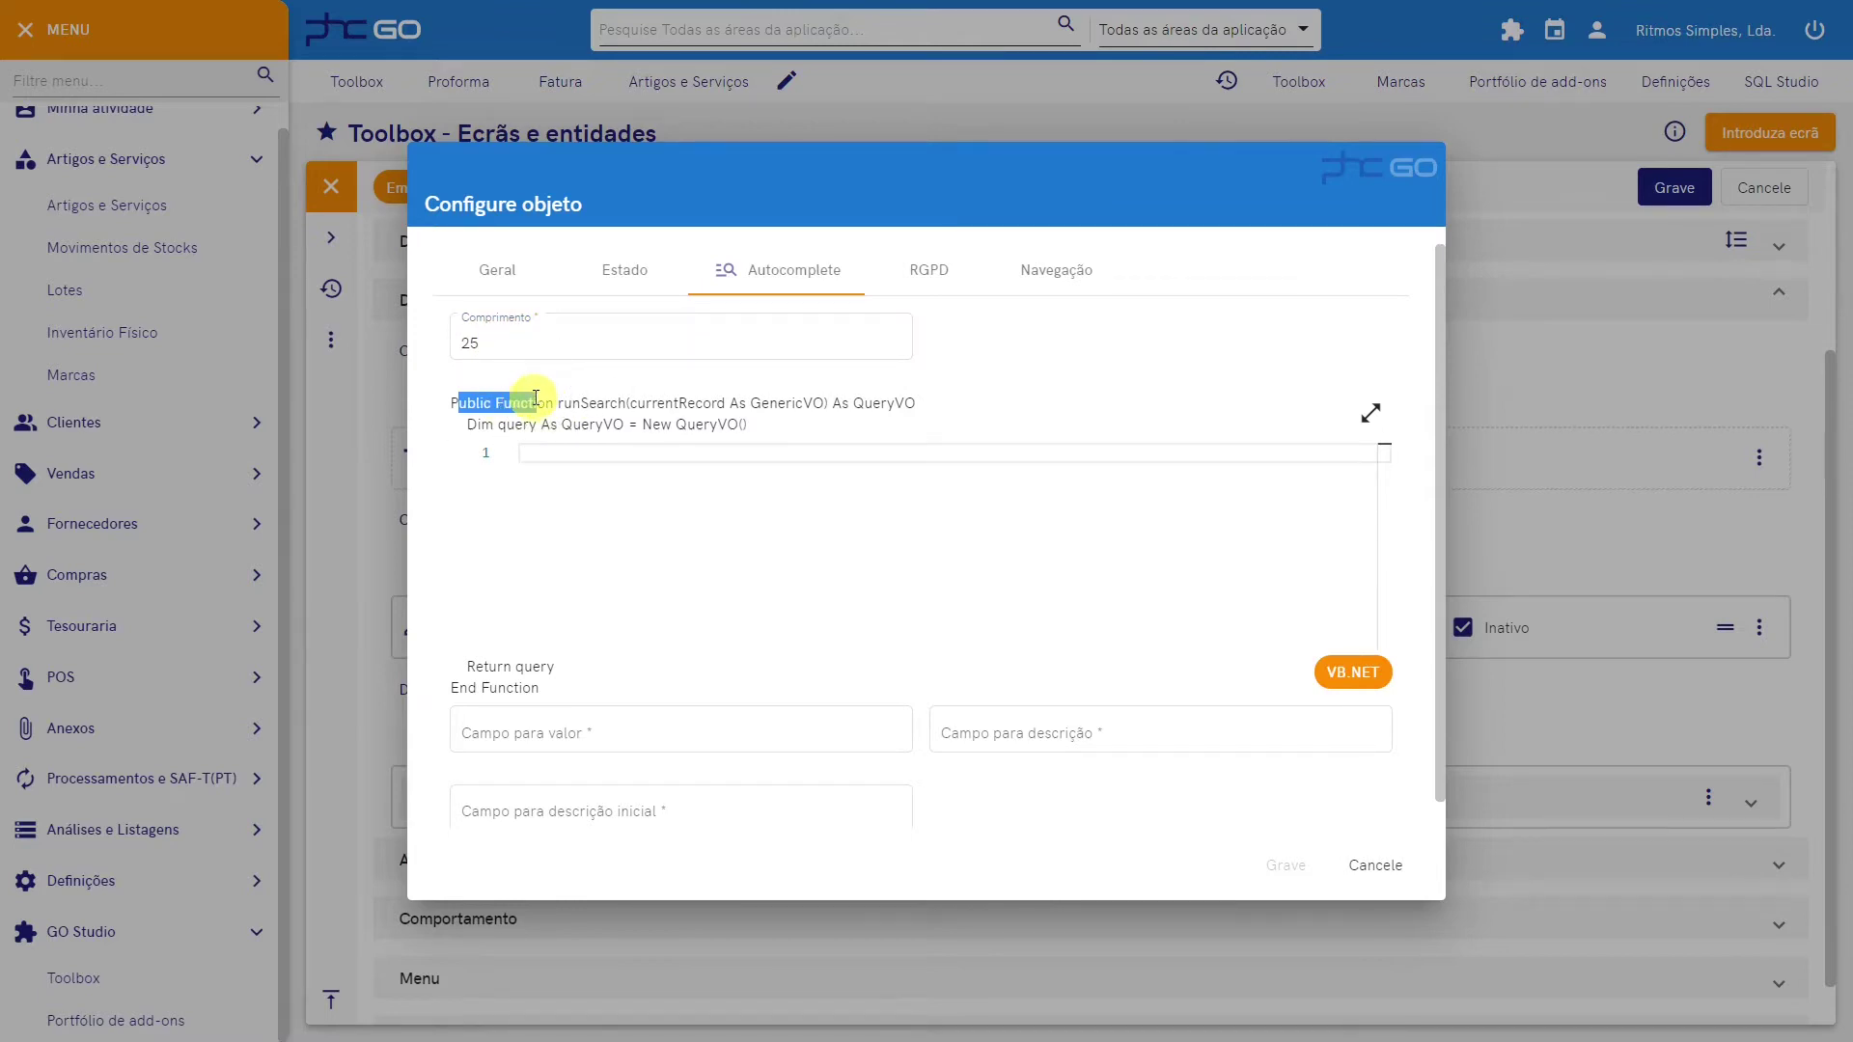
pyautogui.click(557, 453)
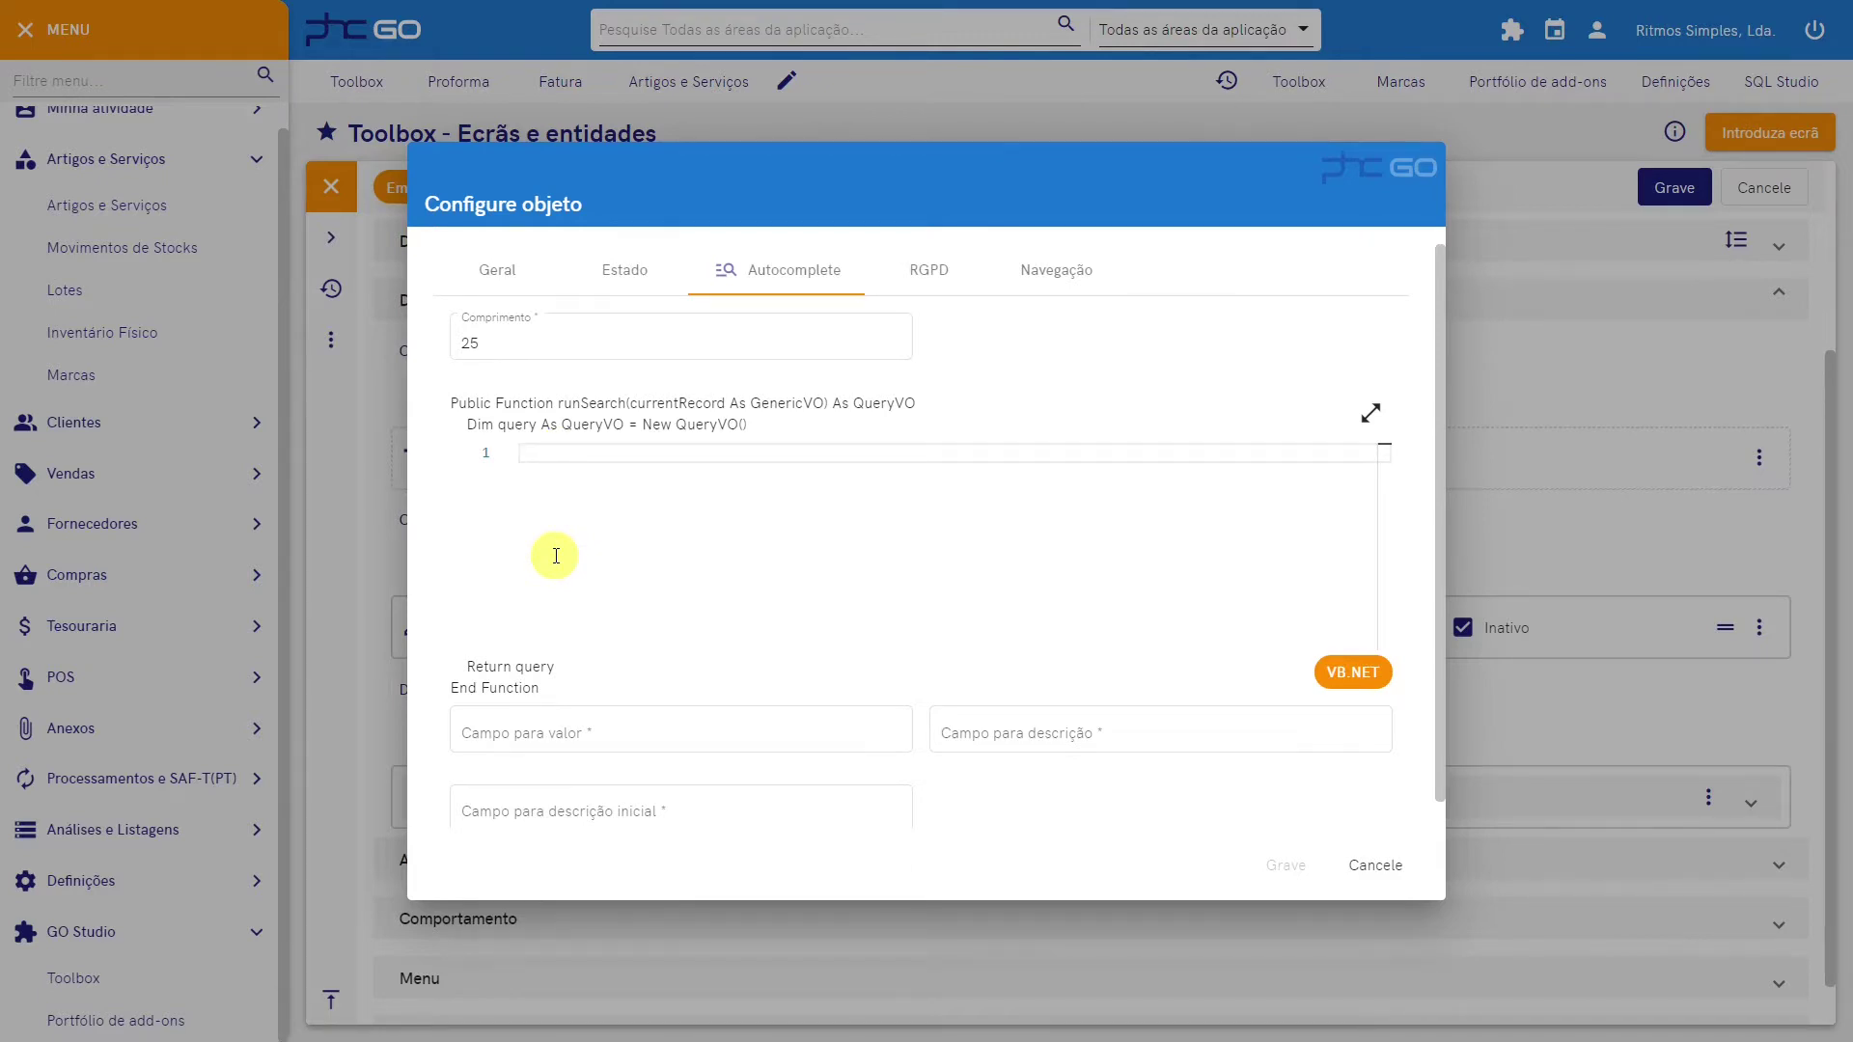
pyautogui.write('query.en')
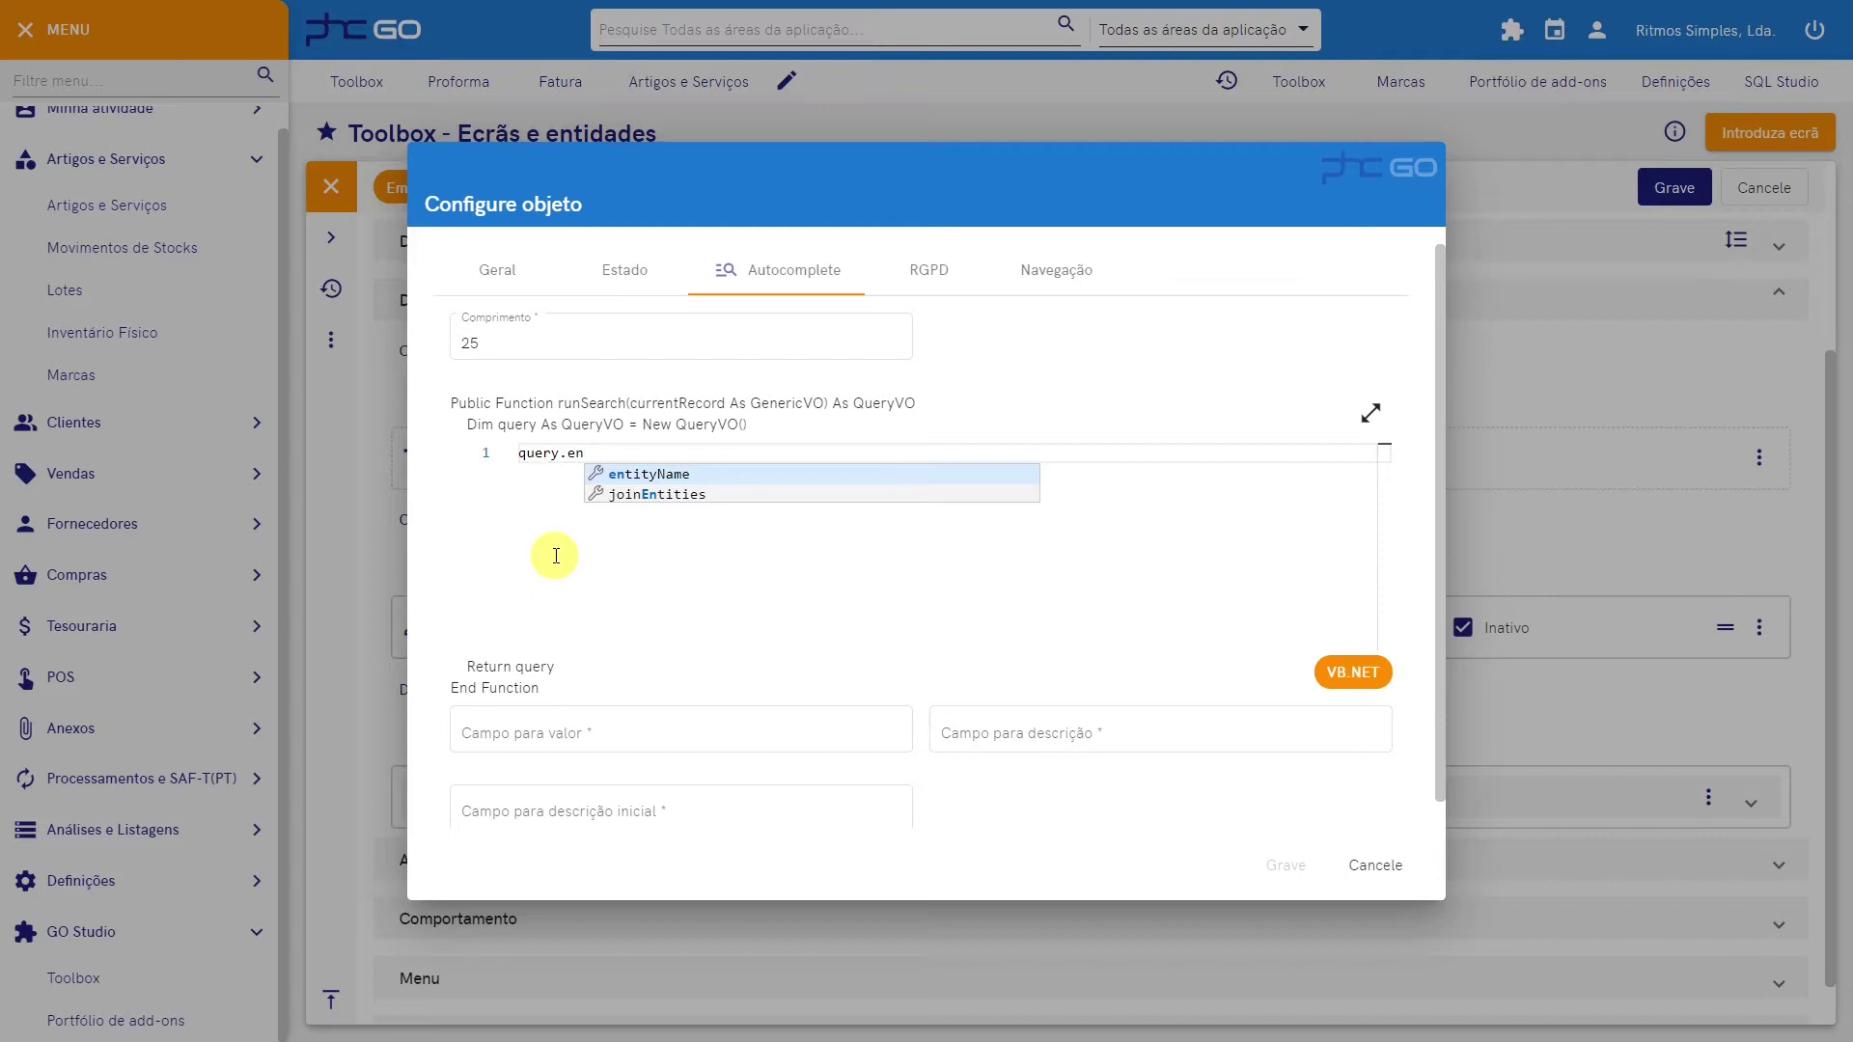
pyautogui.click(648, 474)
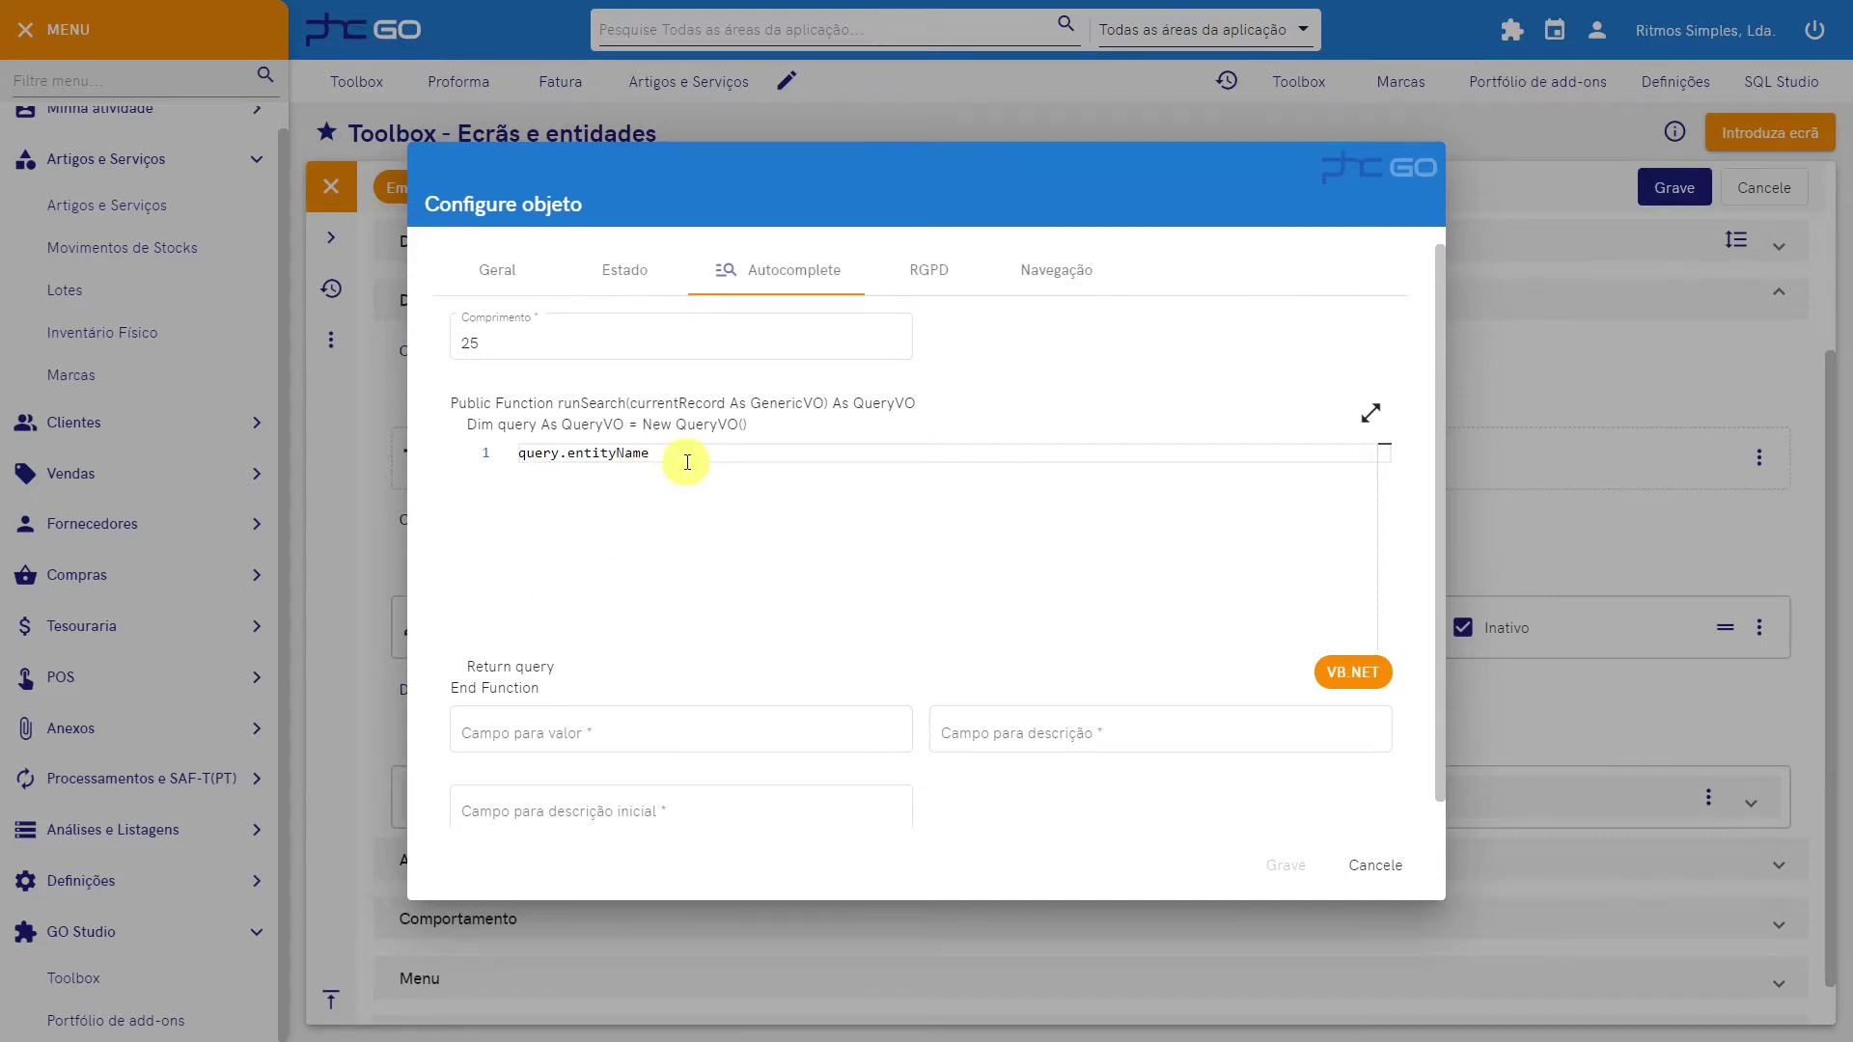
pyautogui.write('= "FL')
pyautogui.click(686, 456)
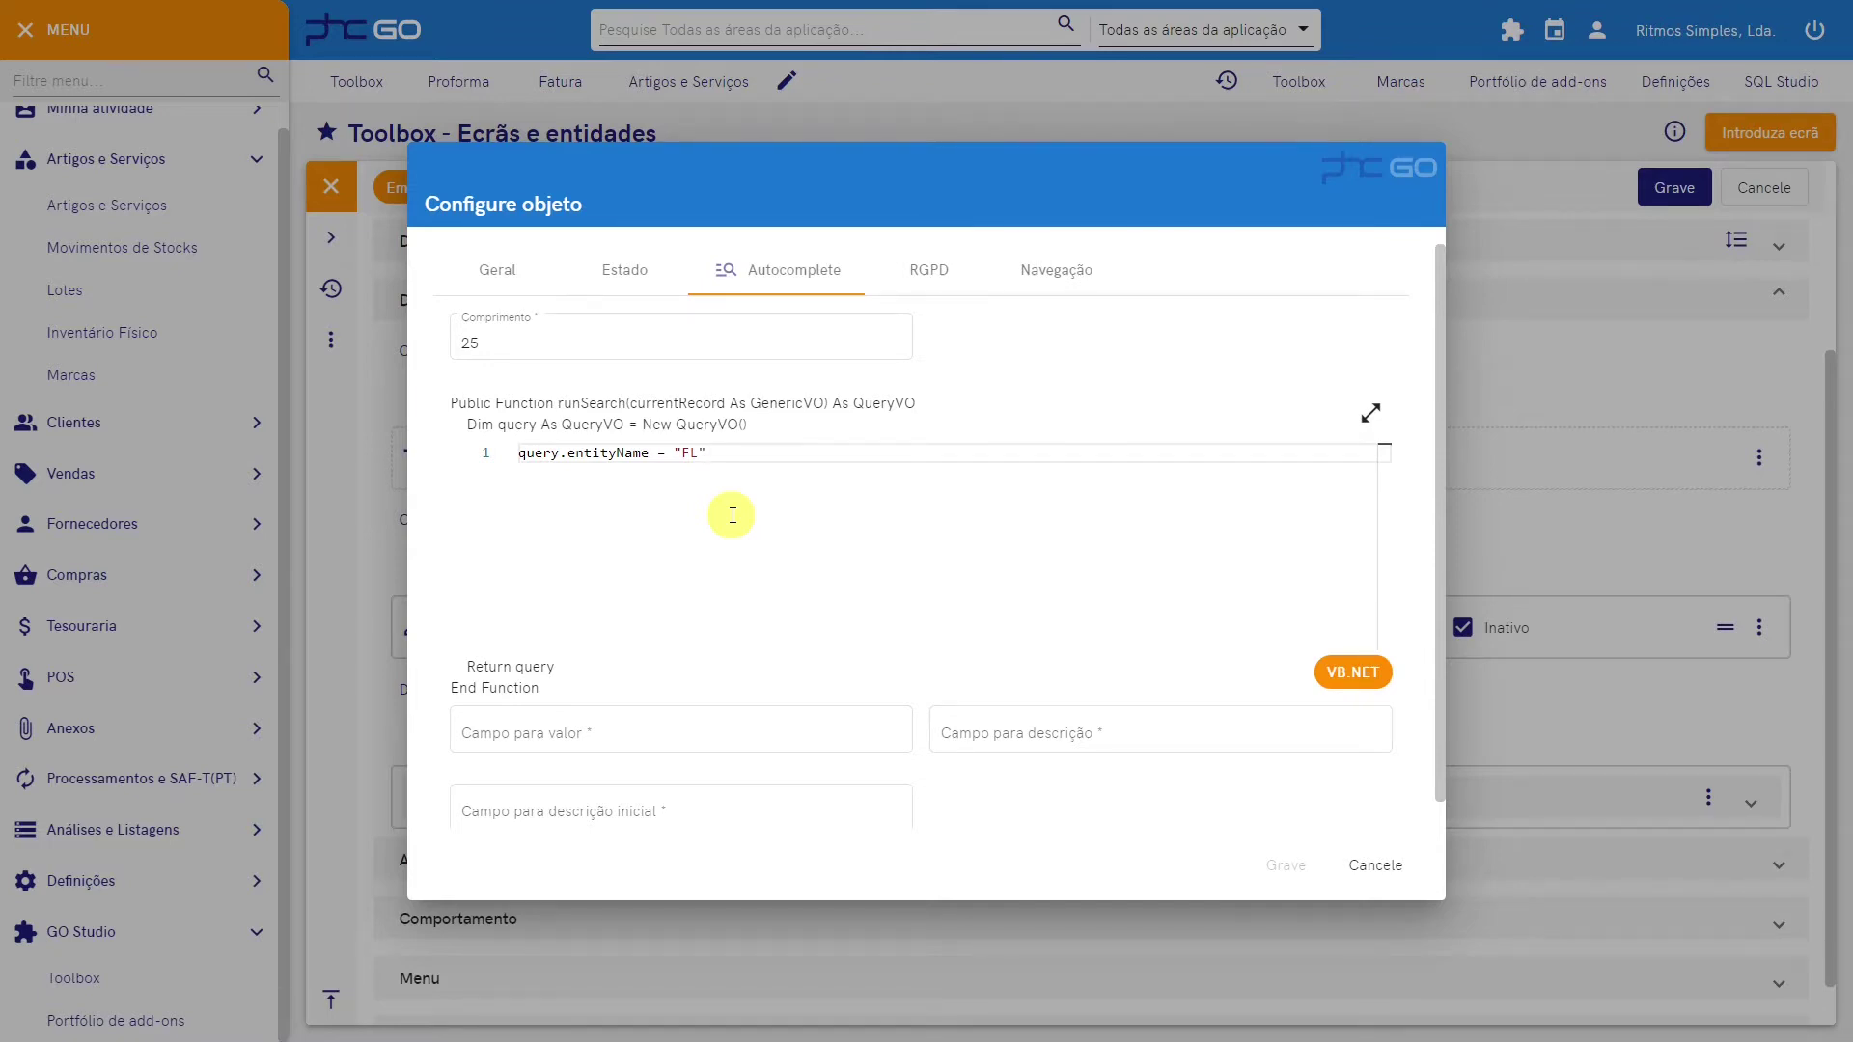
# - Set the value field to flstamp and both the description and initial description fields to nome, and save the object
pyautogui.click(582, 721)
pyautogui.click(1023, 737)
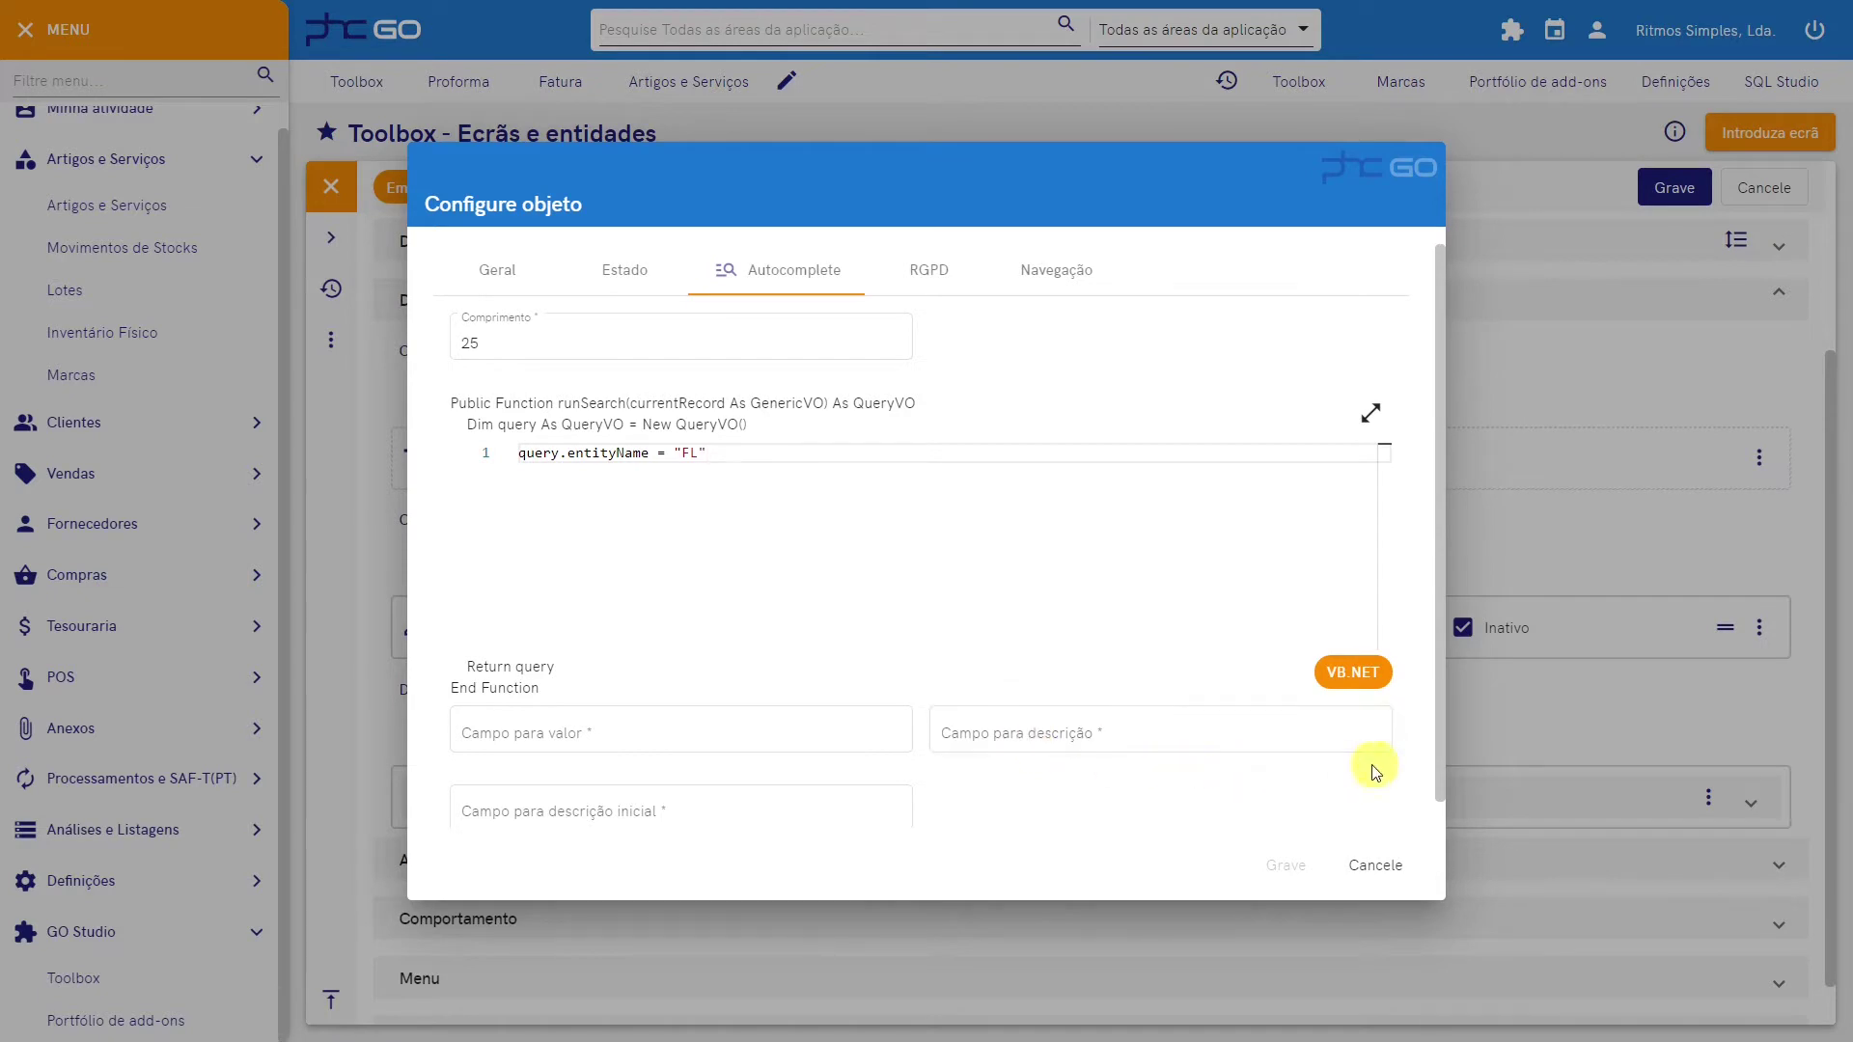
pyautogui.moveTo(1439, 732); pyautogui.dragTo(1440, 846)
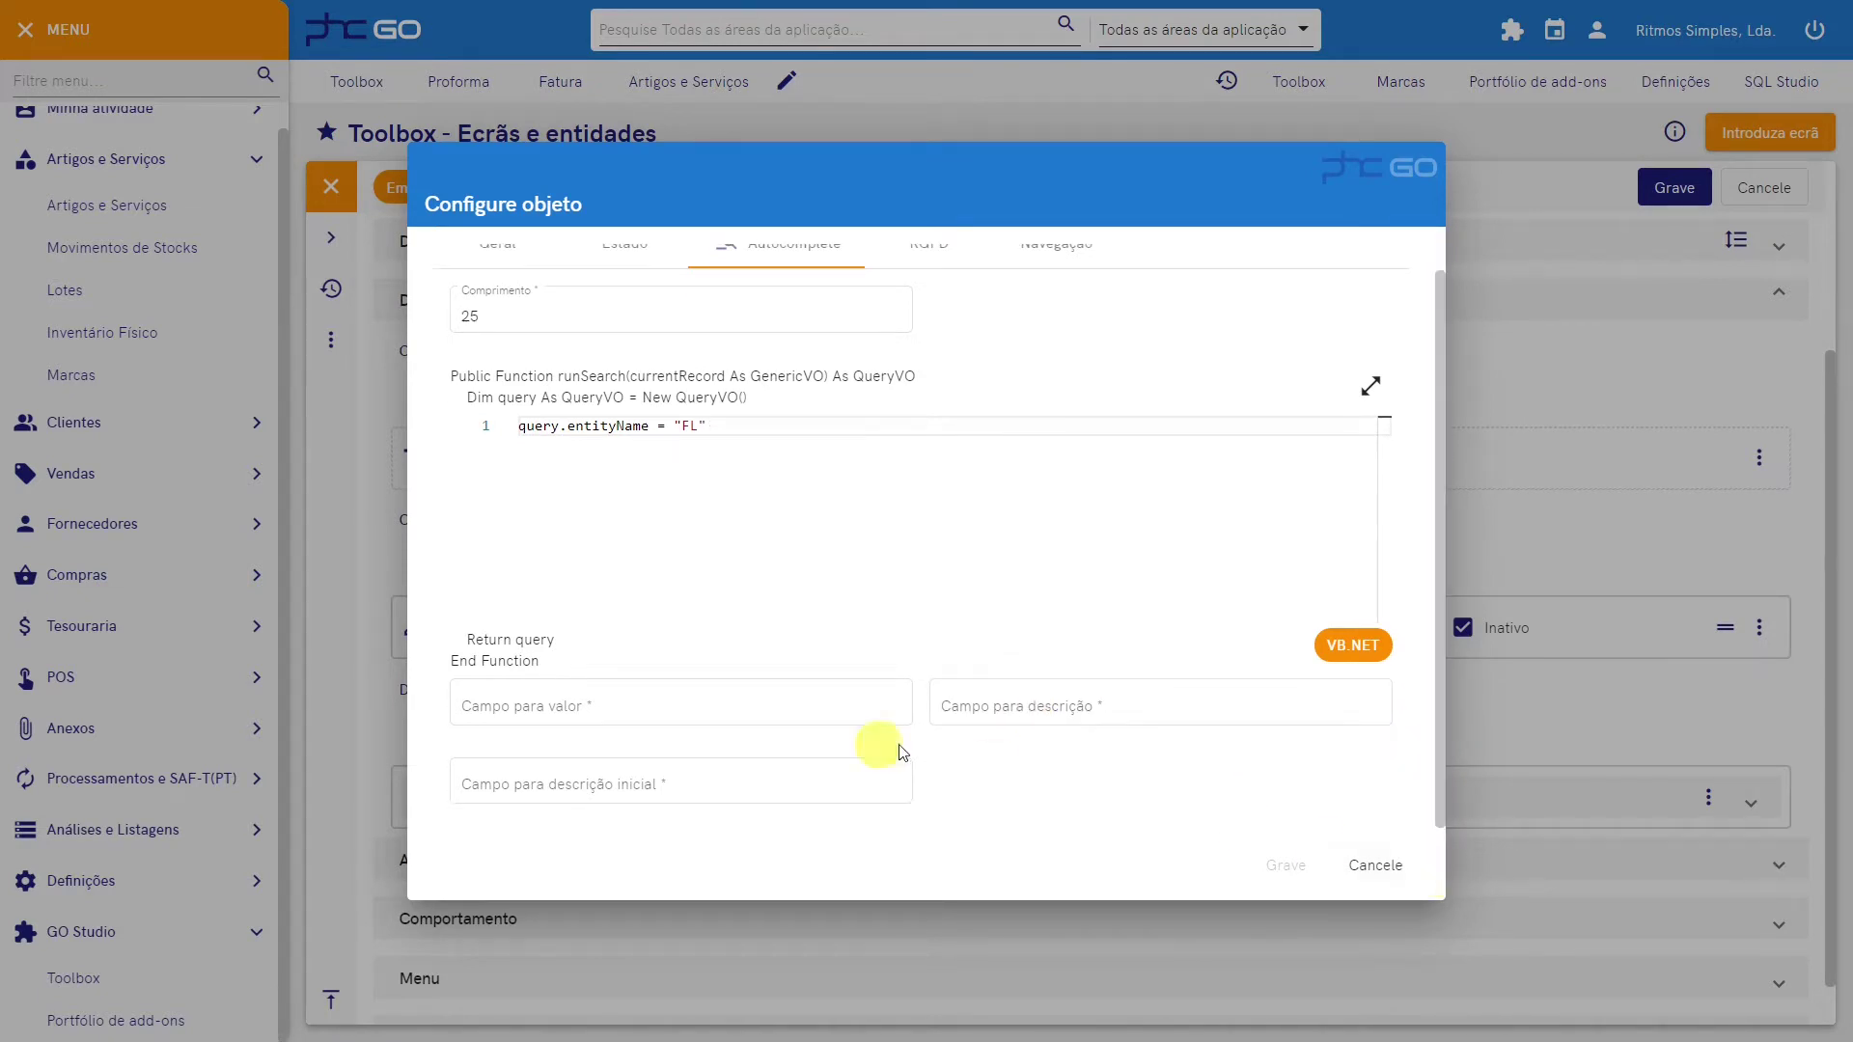
pyautogui.click(688, 702)
pyautogui.write('flstamp')
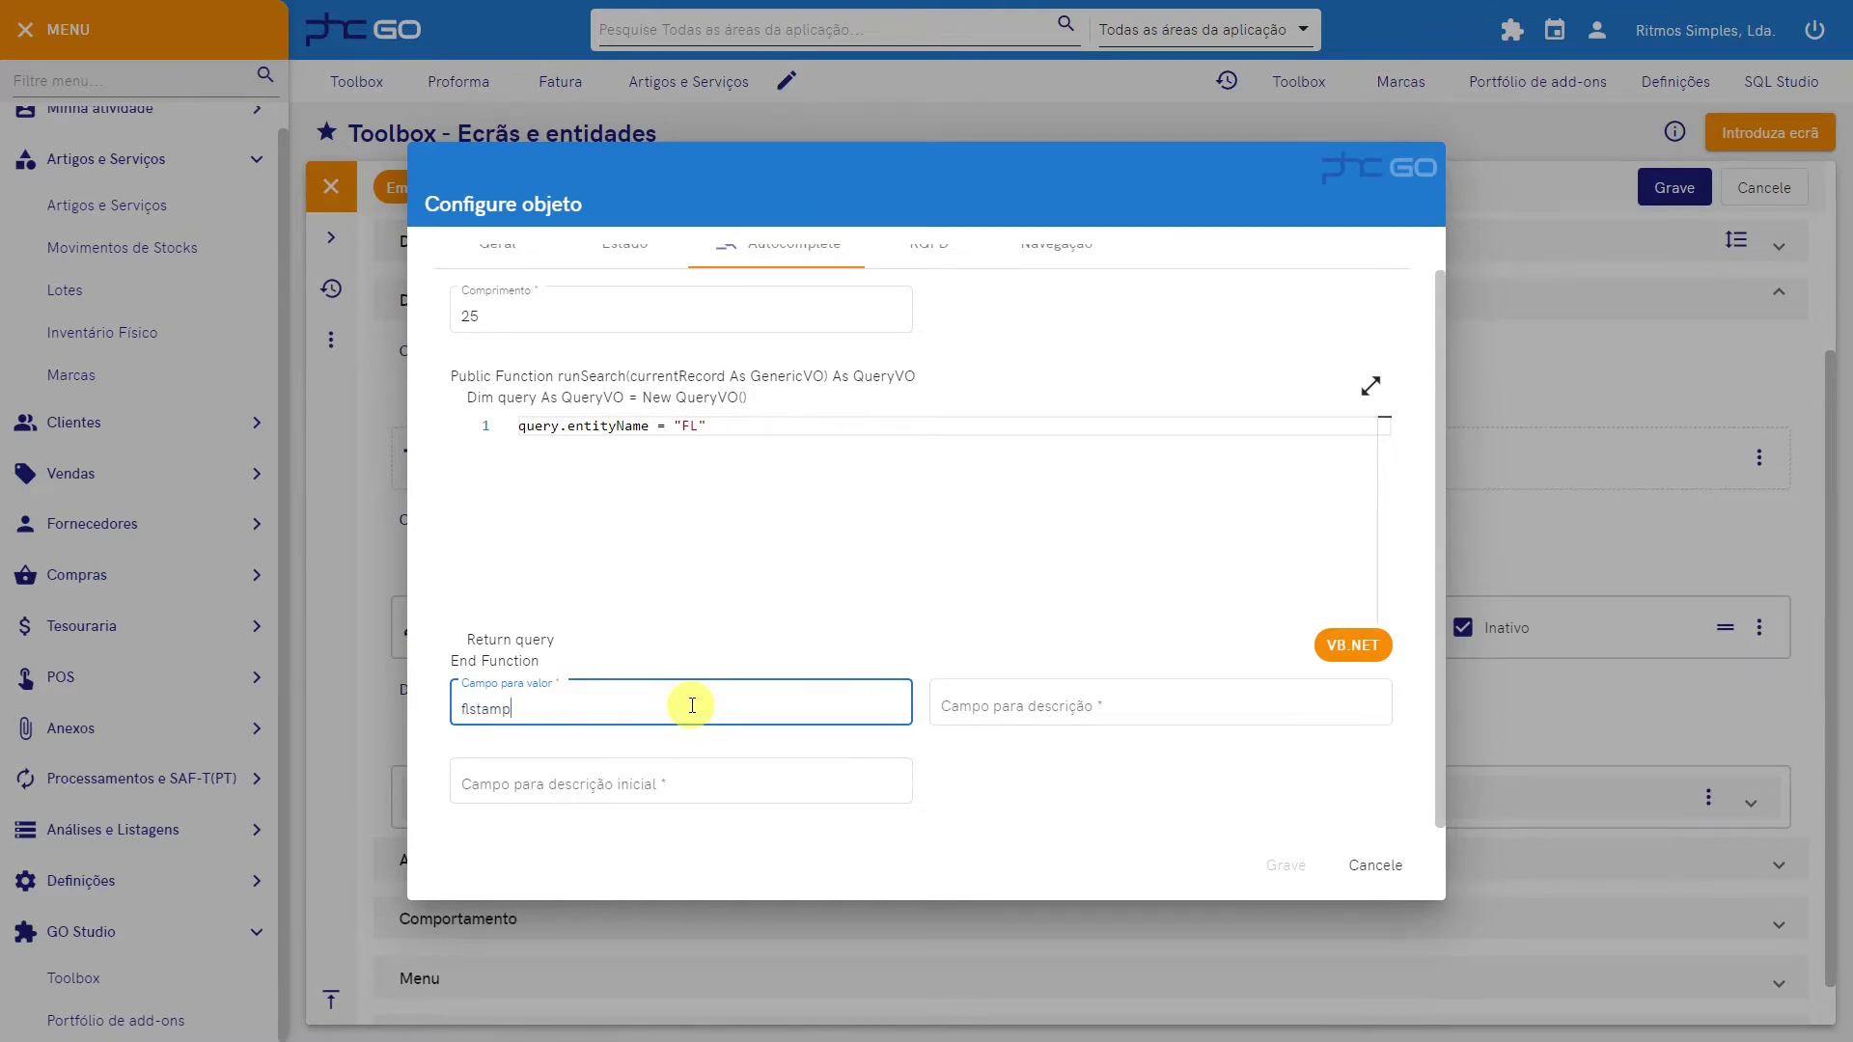
pyautogui.click(963, 705)
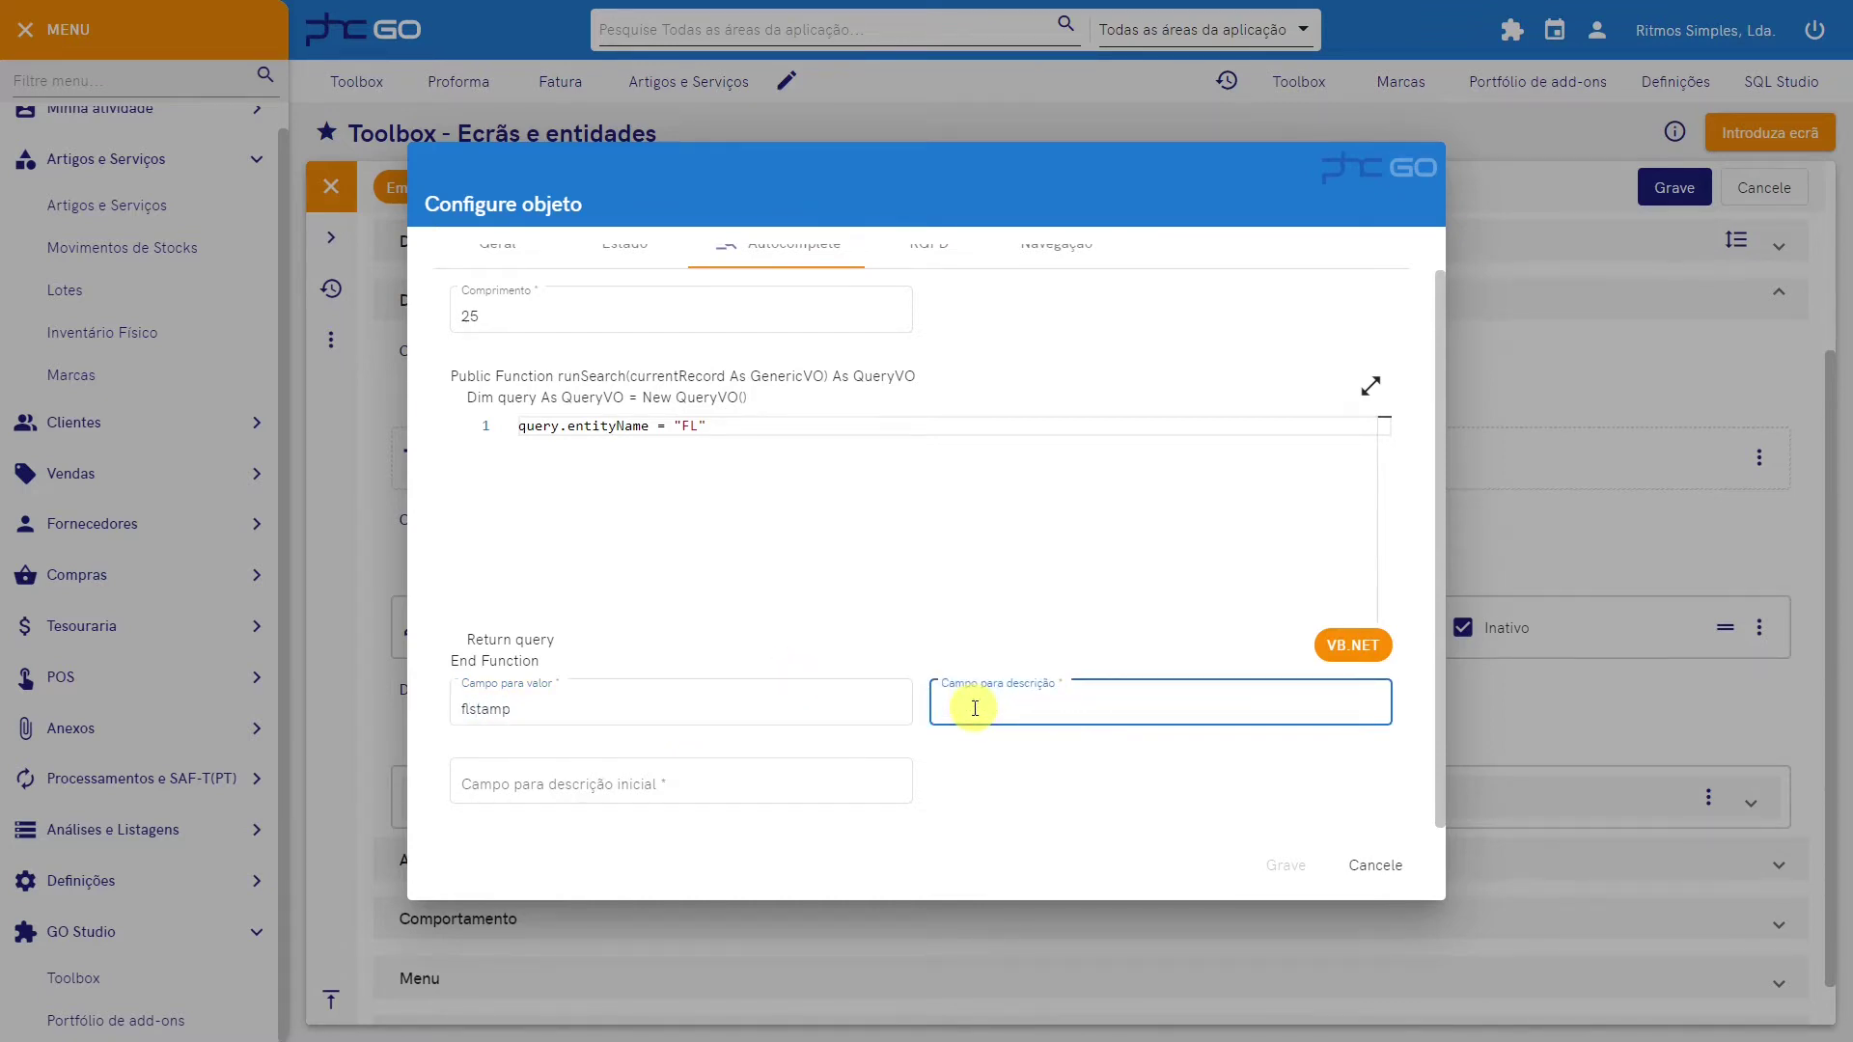
pyautogui.write('nome')
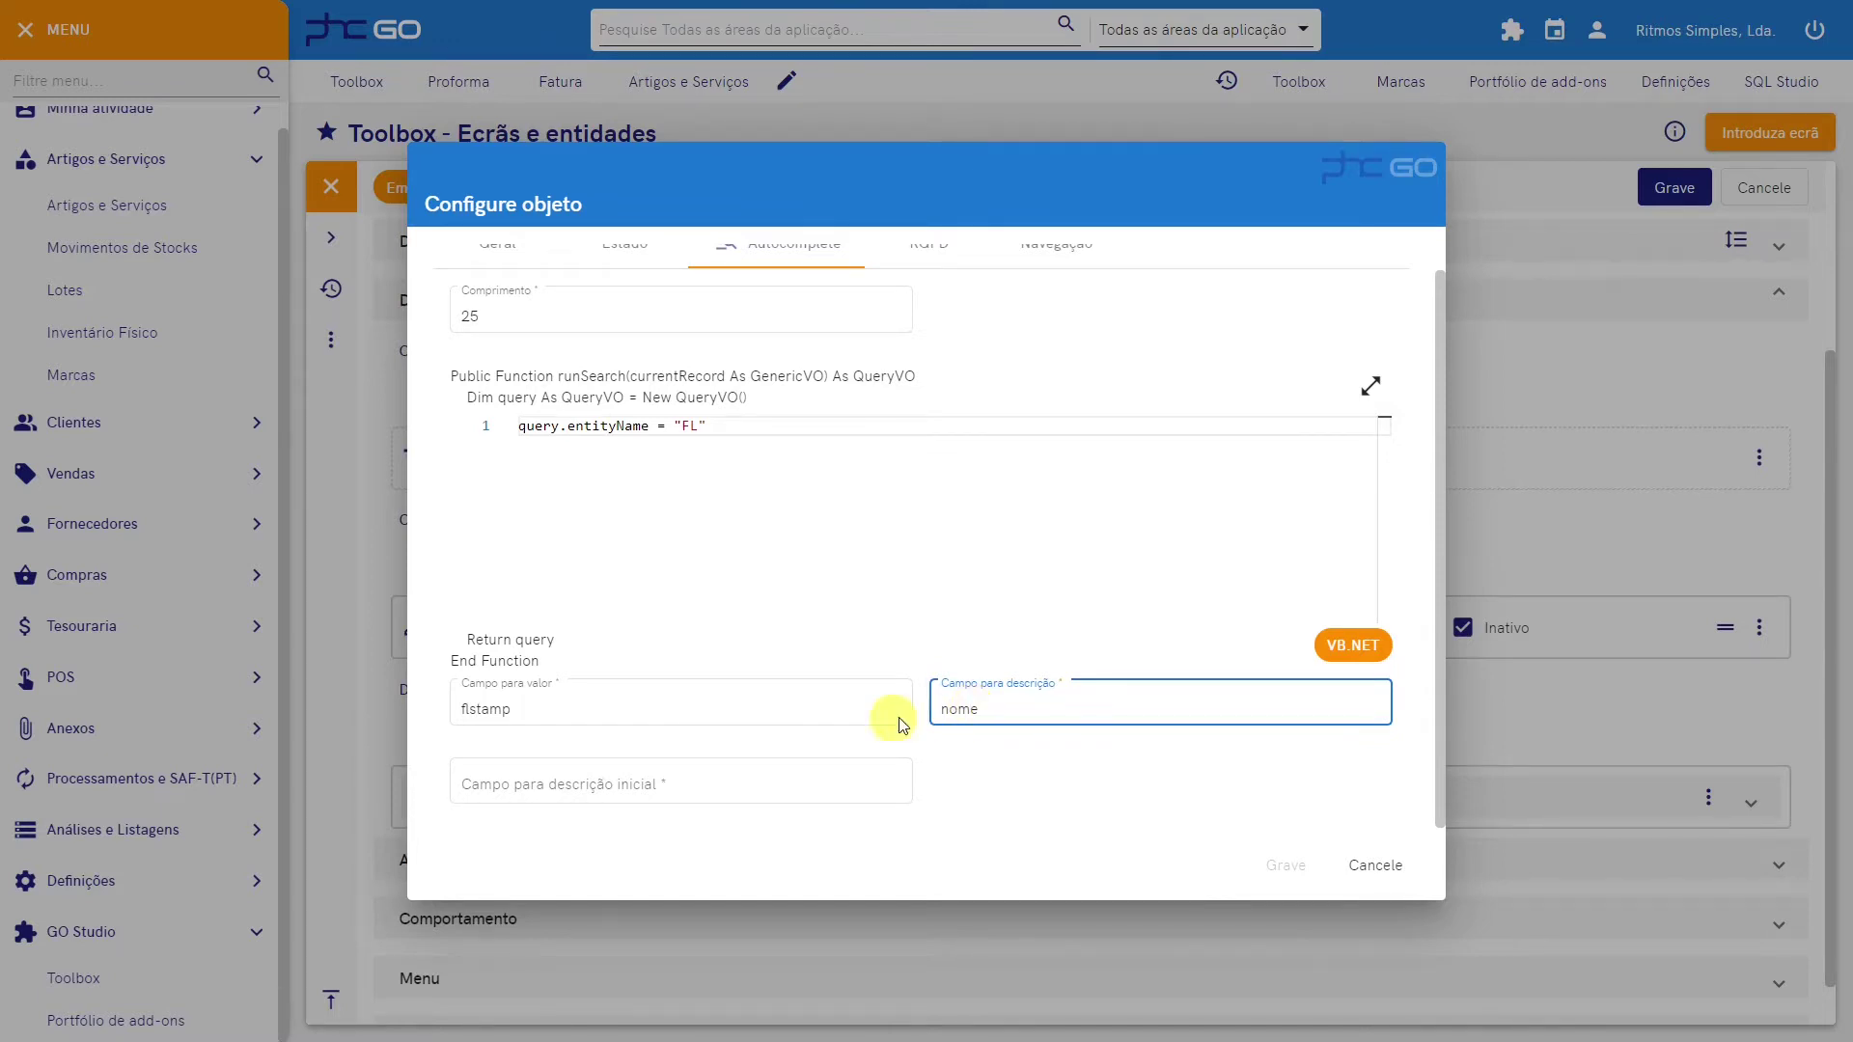
pyautogui.click(647, 787)
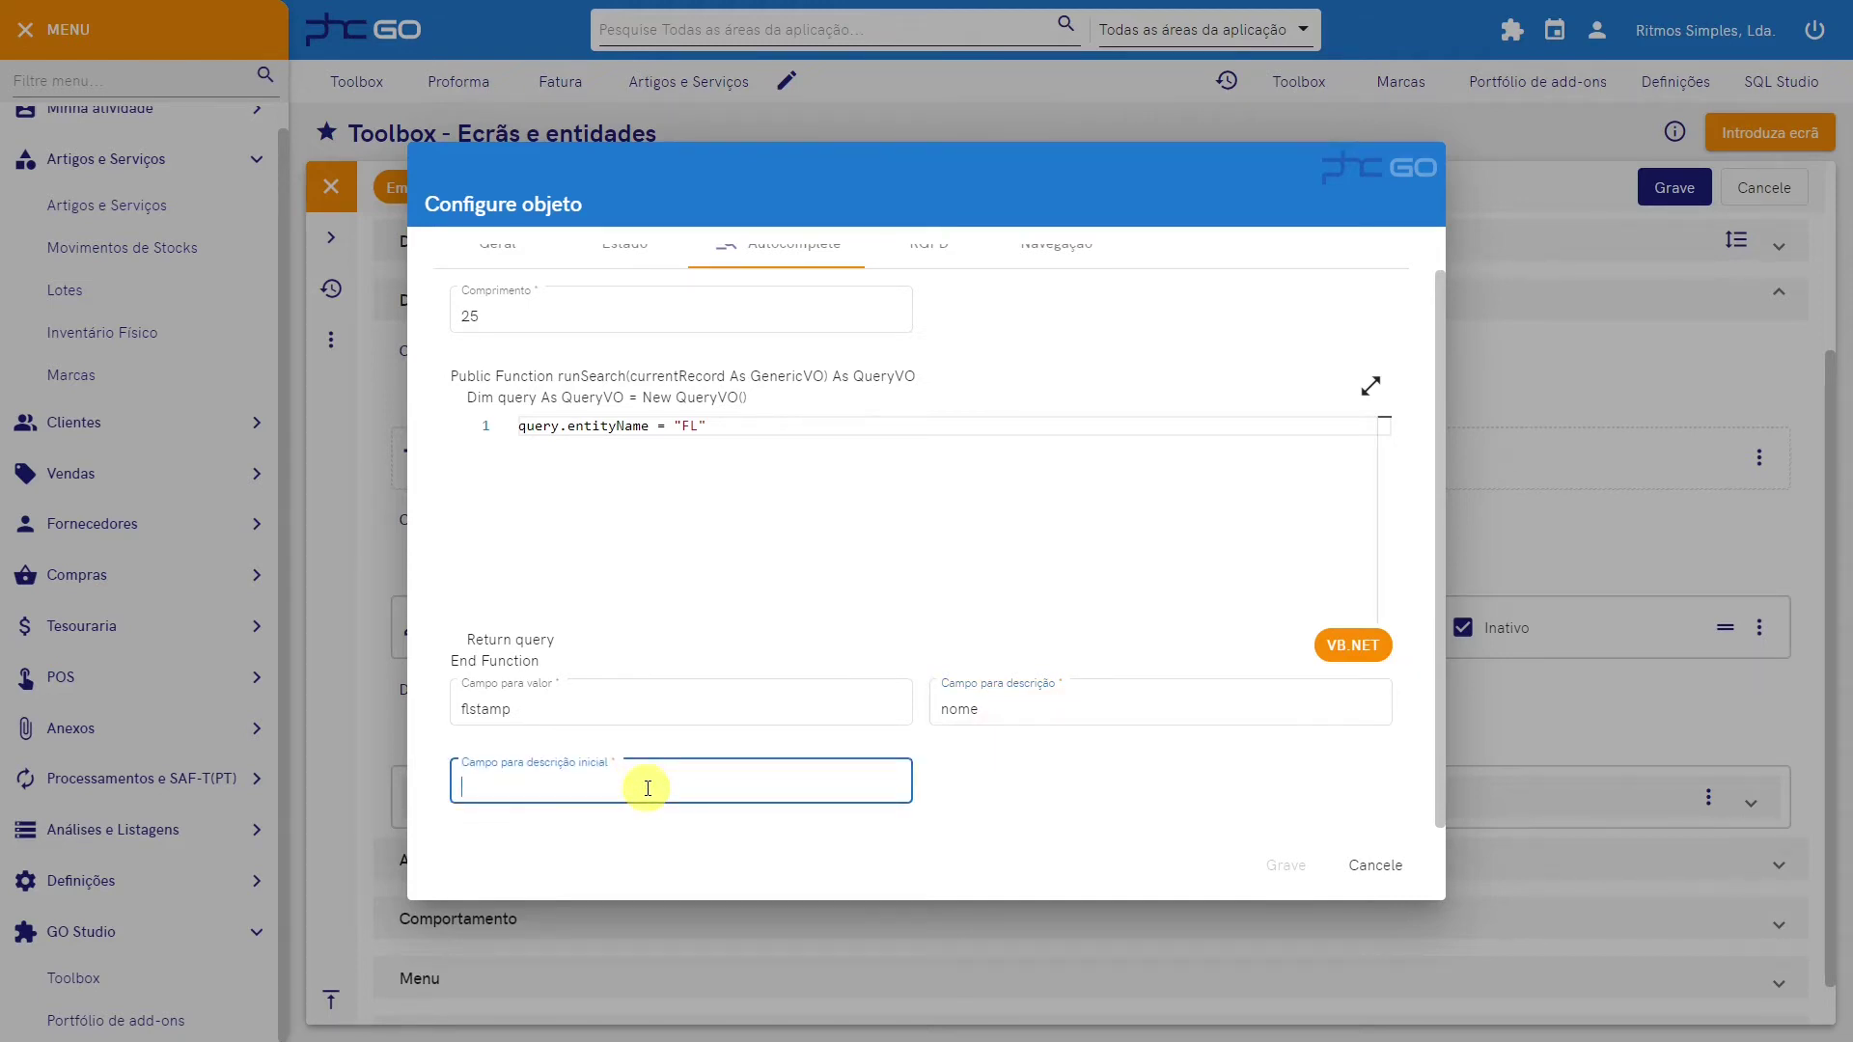
pyautogui.write('nome')
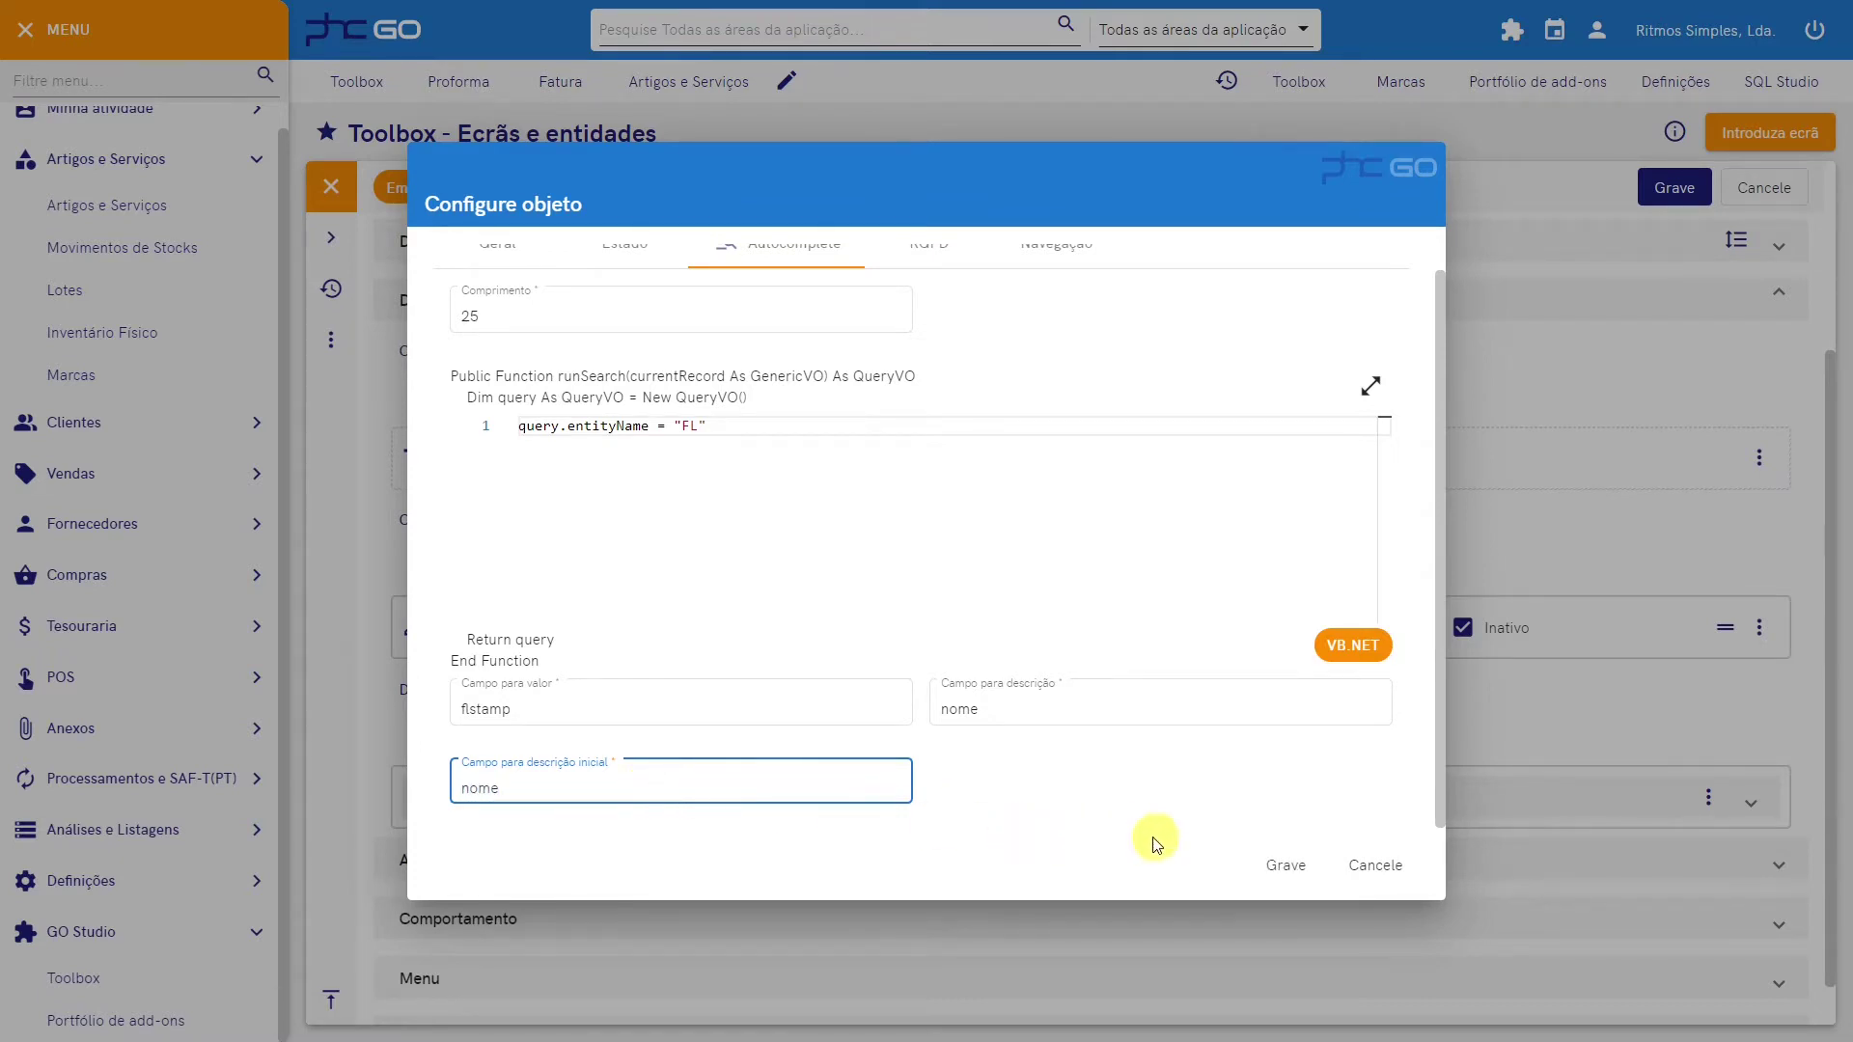
pyautogui.click(1285, 868)
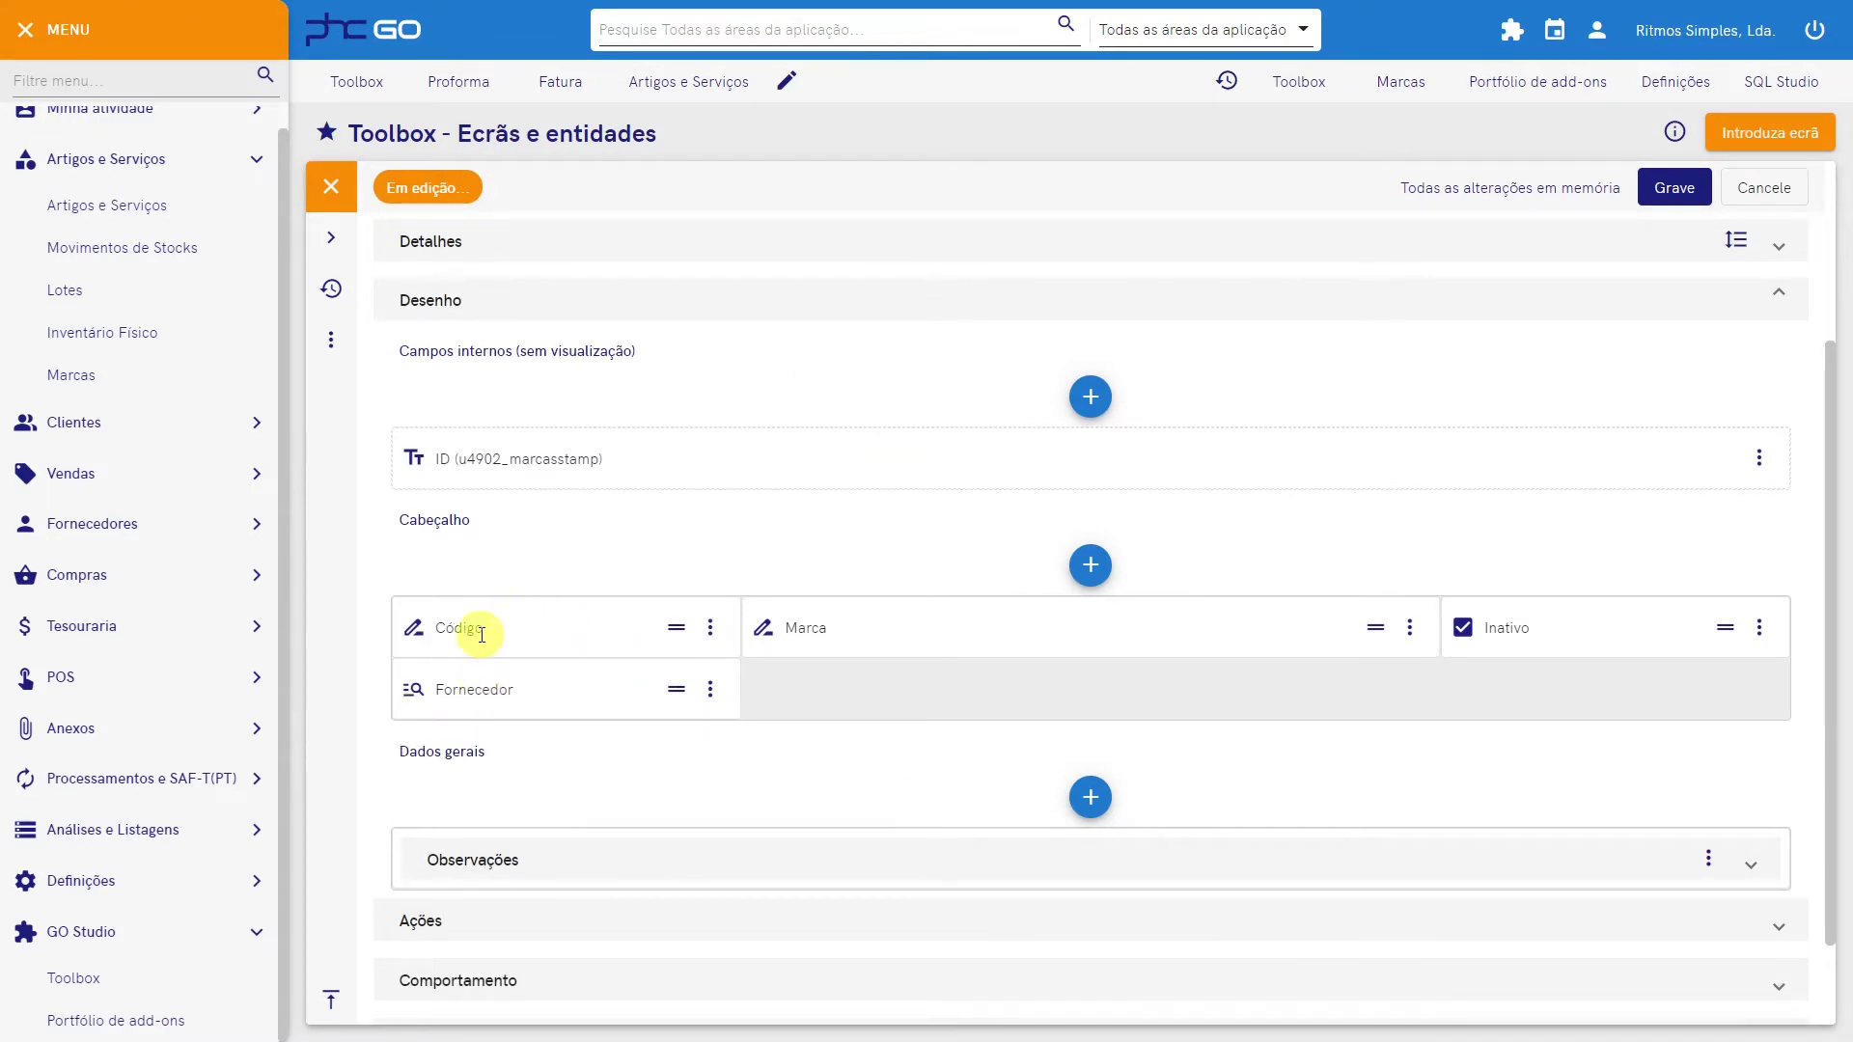
# - Widen the Fornecedor field in the Cabeçalho to span two columns
pyautogui.click(710, 691)
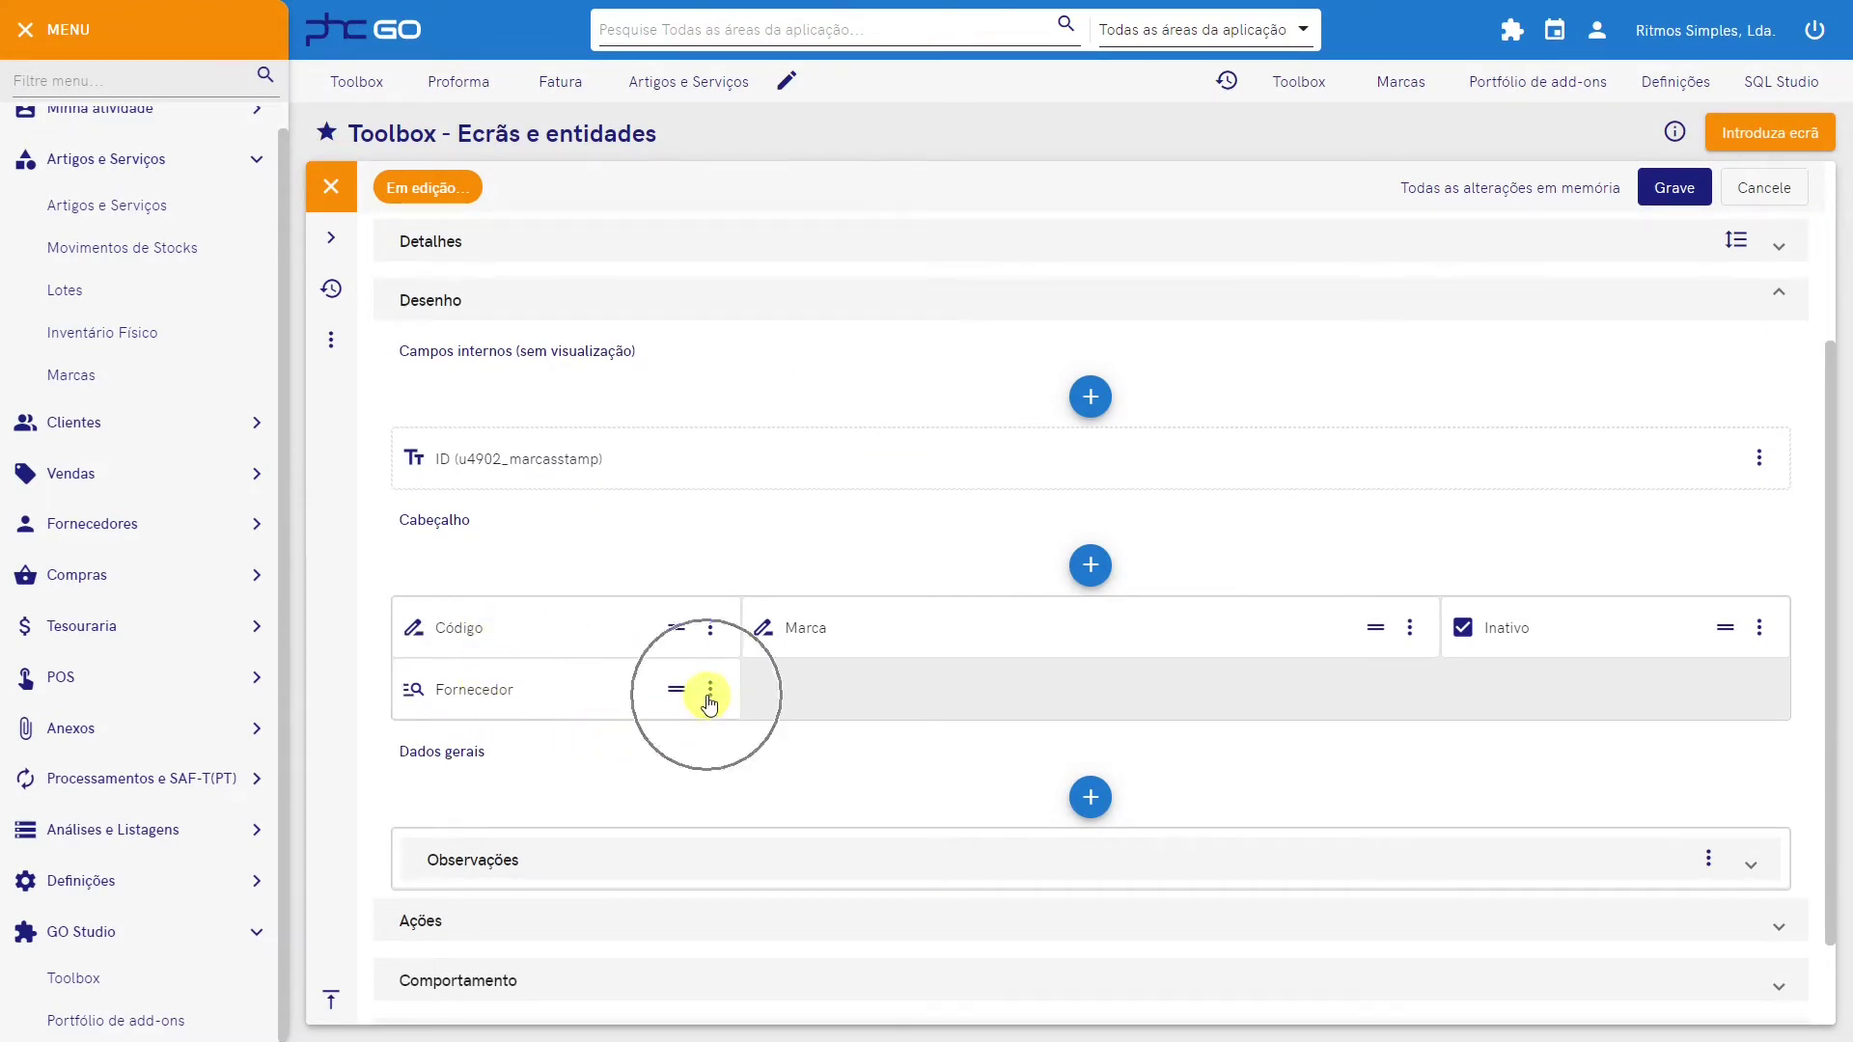
pyautogui.click(675, 749)
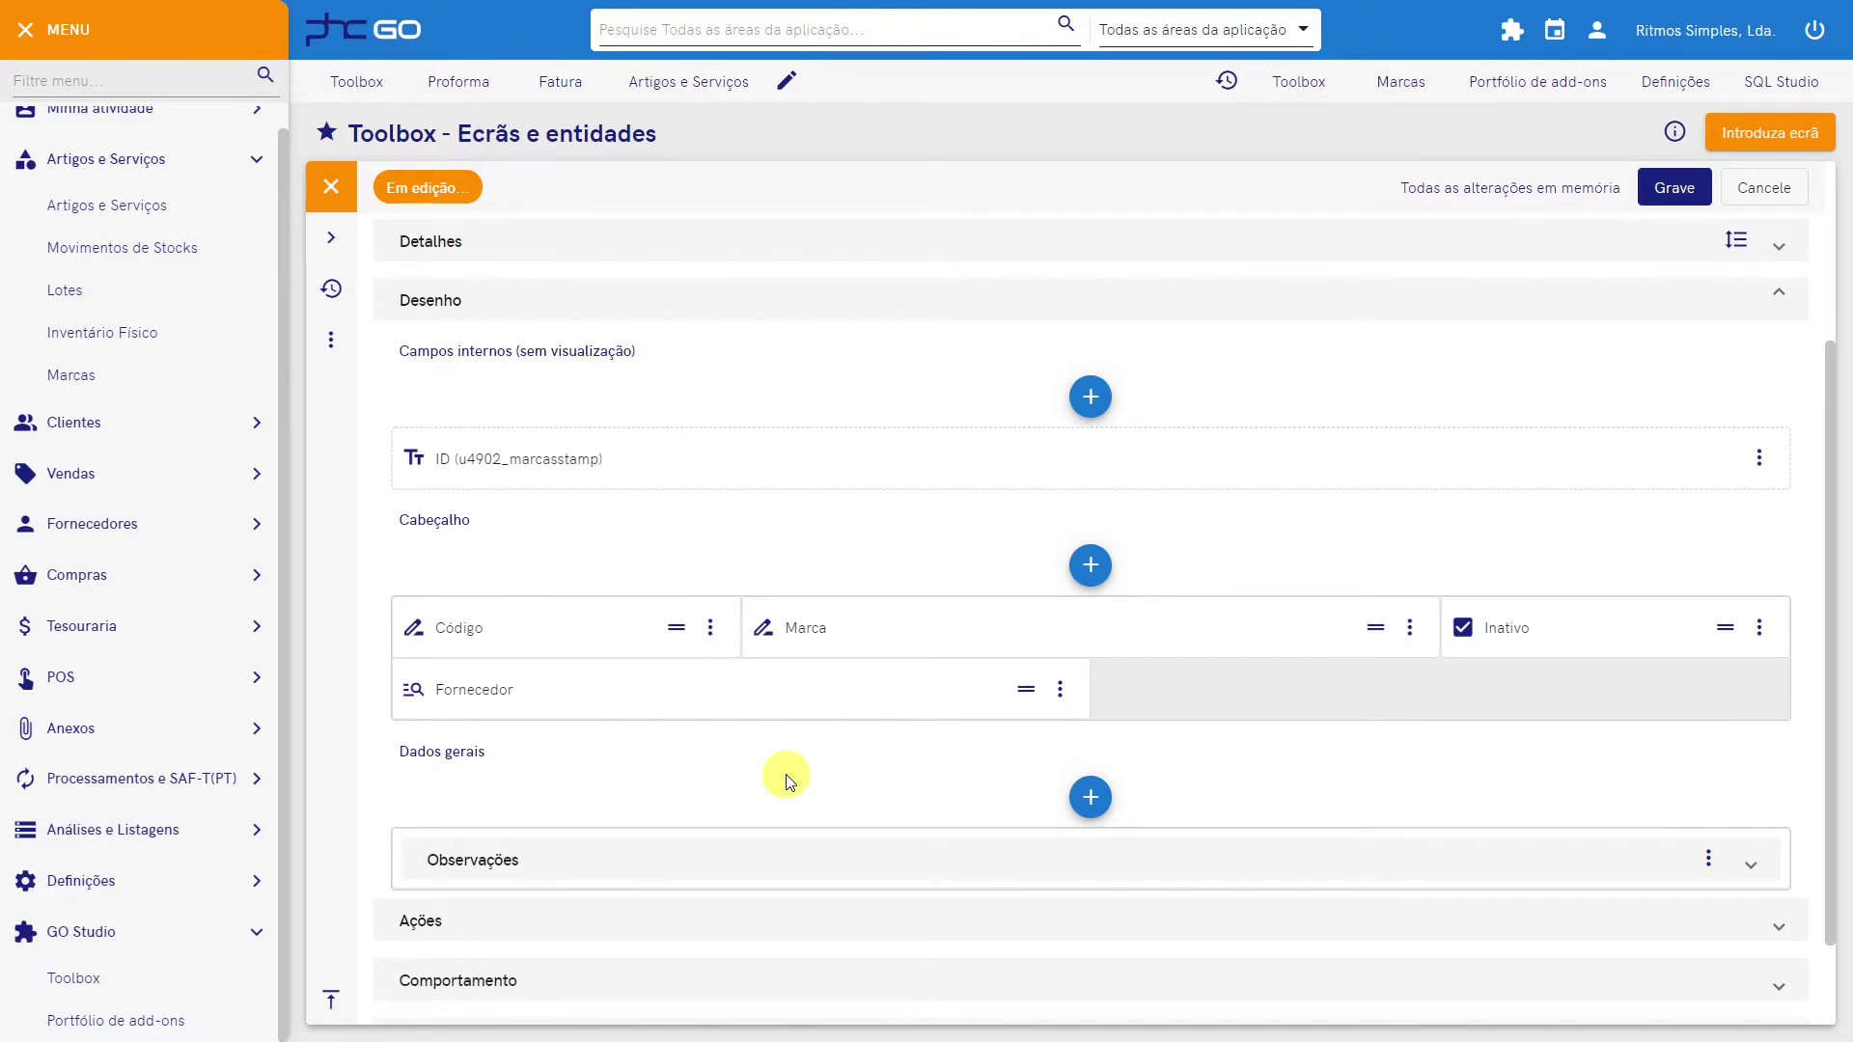
# - Add a Textbox object to the Cabeçalho with the name no and the title Nº Fornecedor
pyautogui.click(1091, 565)
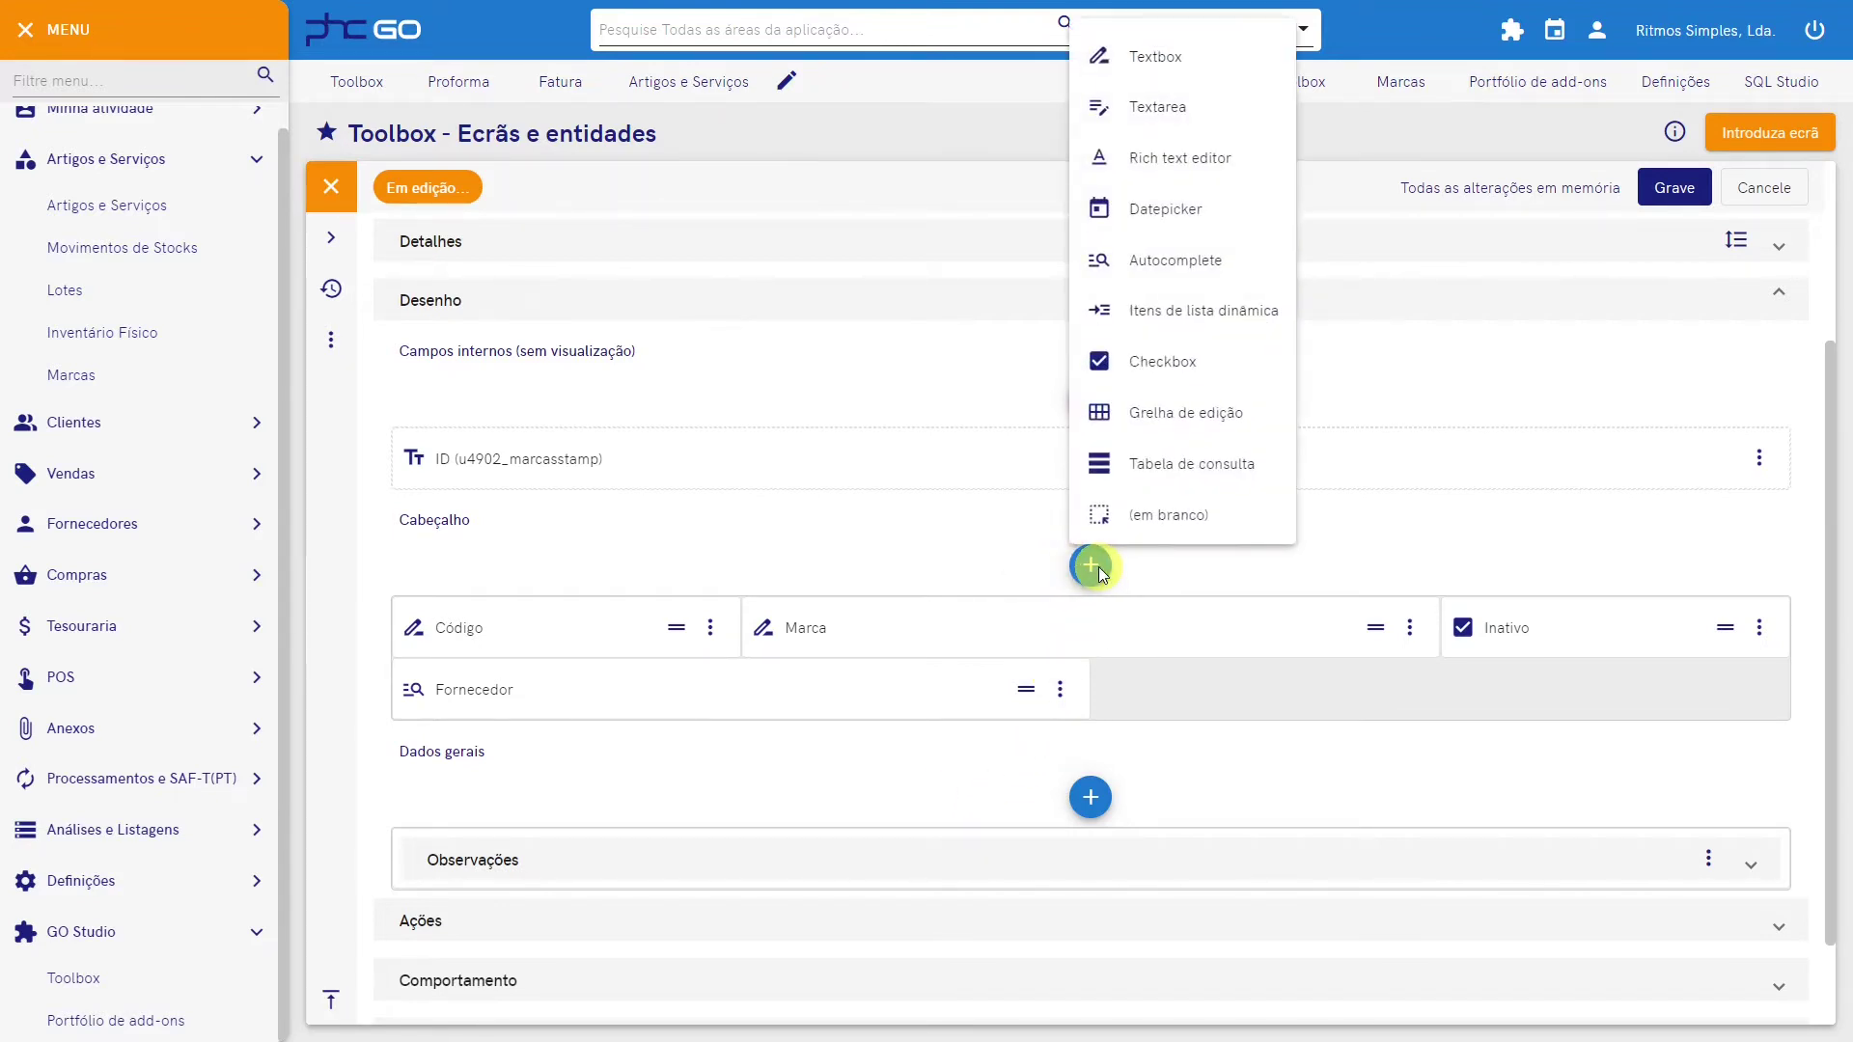
pyautogui.click(1181, 56)
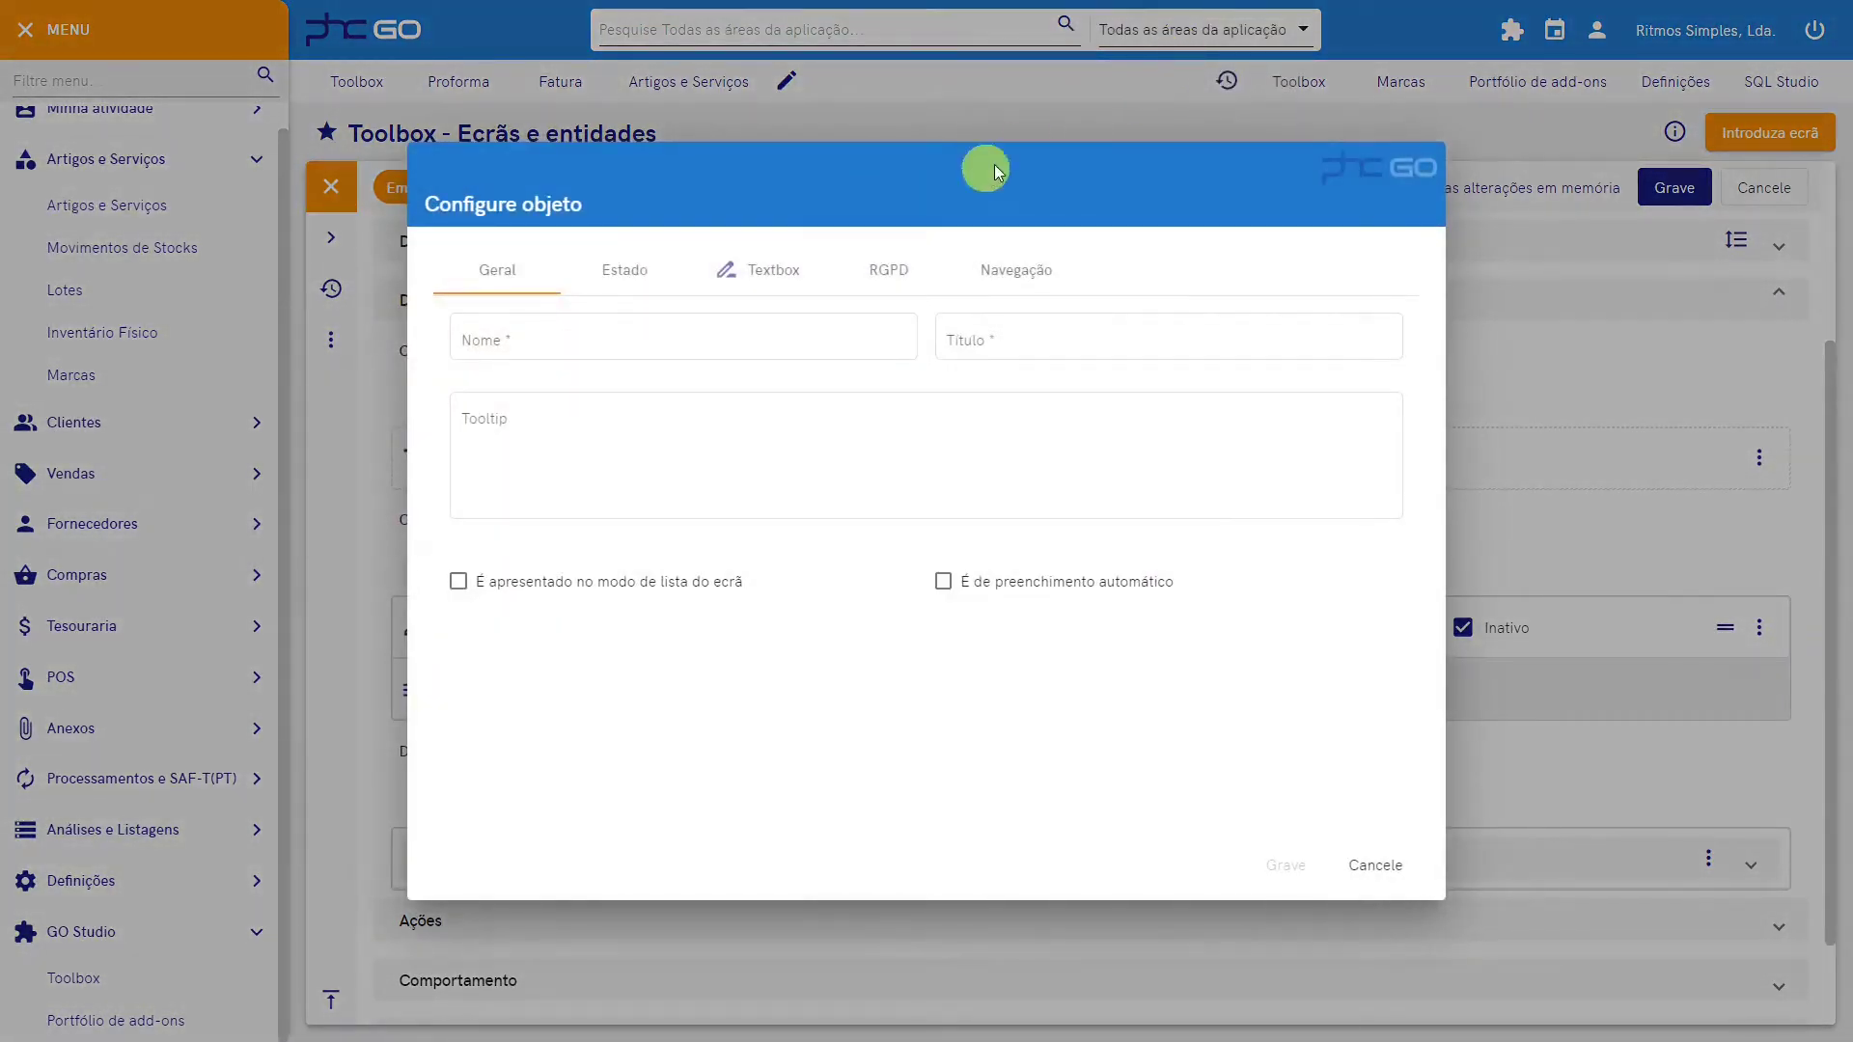
pyautogui.click(525, 286)
pyautogui.click(529, 336)
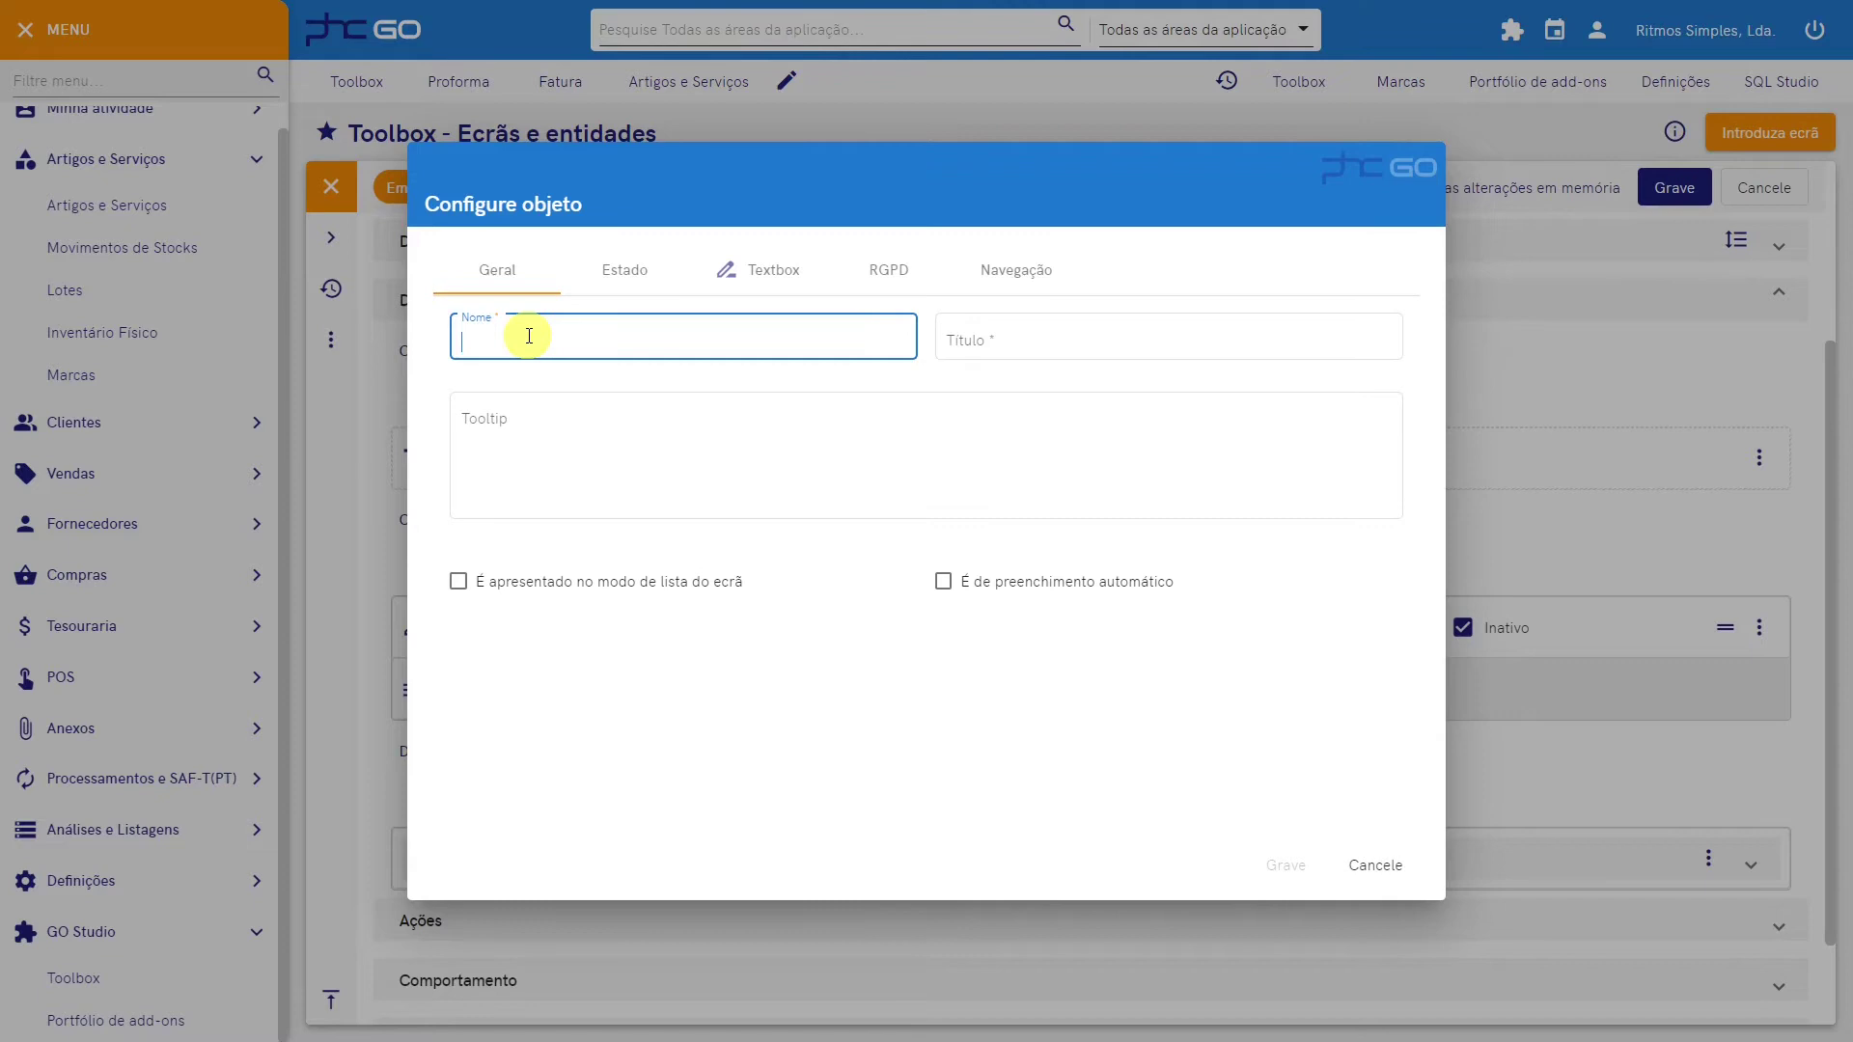
pyautogui.write('no')
pyautogui.click(974, 337)
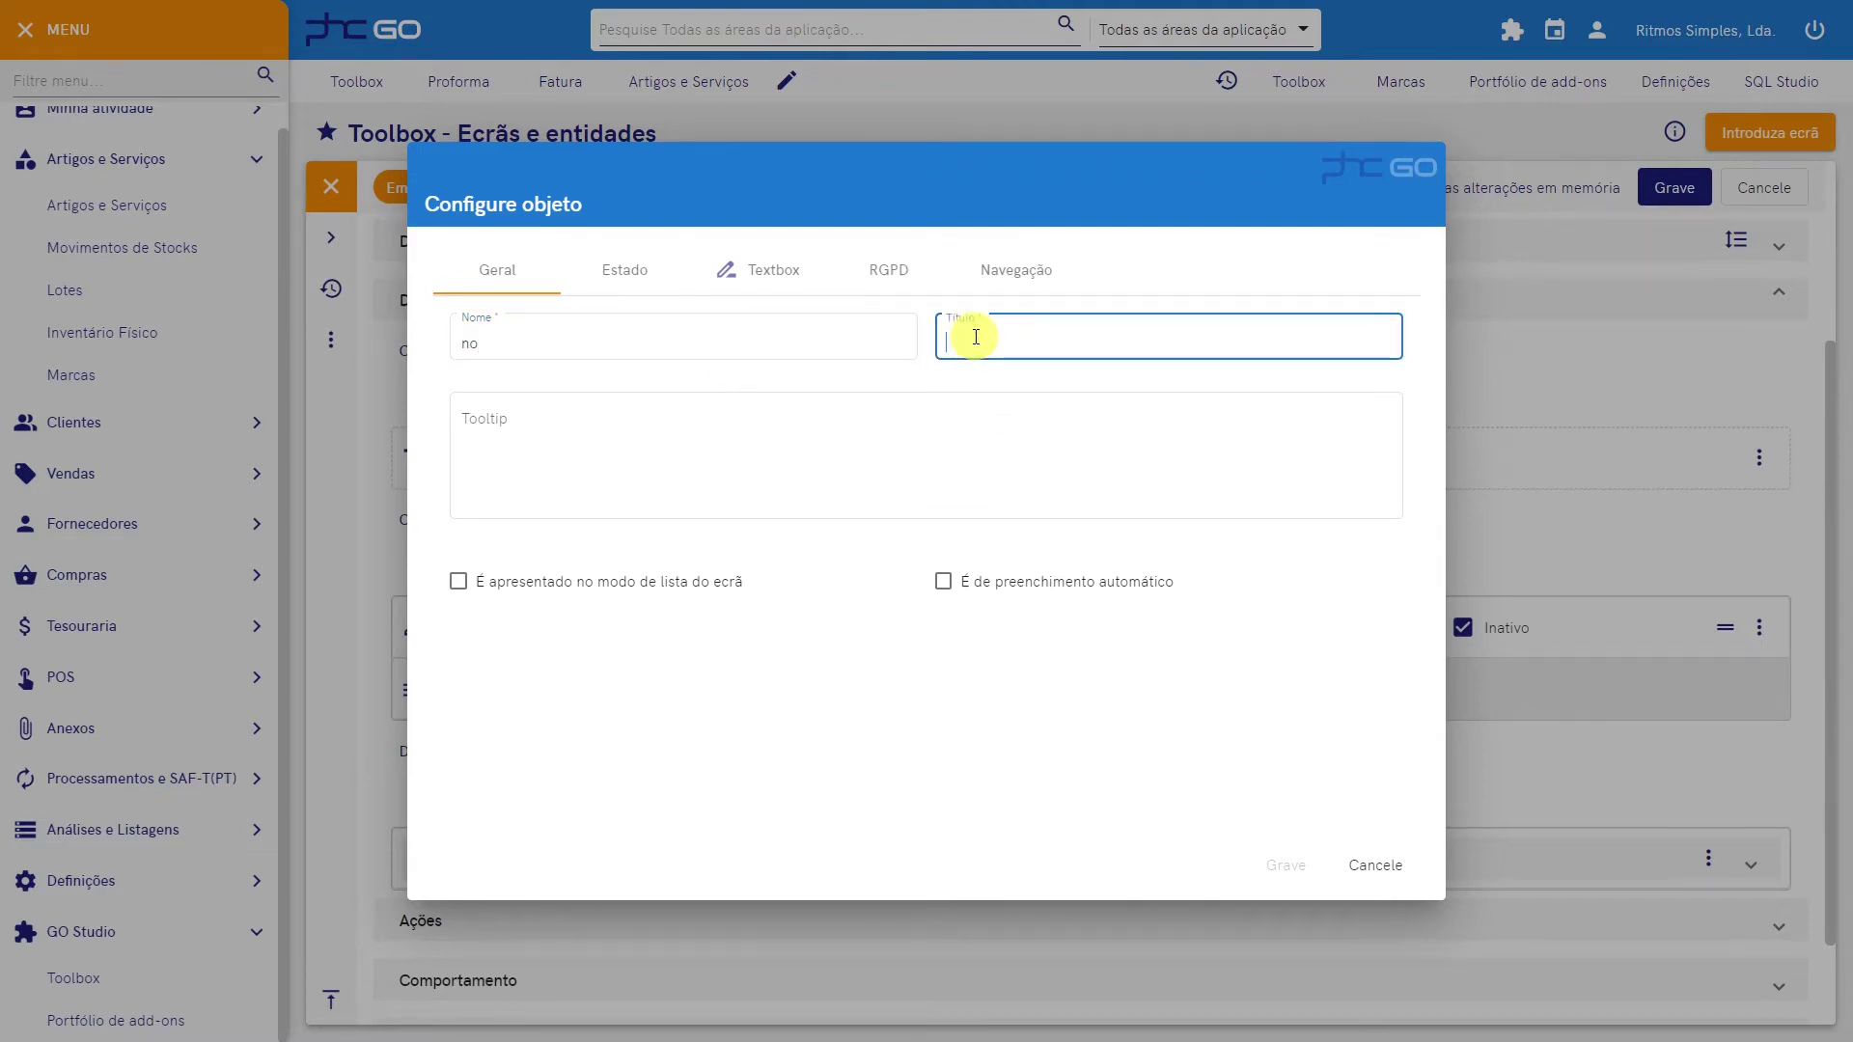
pyautogui.write('Nº Fornecedor')
# - Make the Nº Fornecedor textbox Readonly, with data type Inteiro and Comprimento 10, and save the object
pyautogui.click(646, 287)
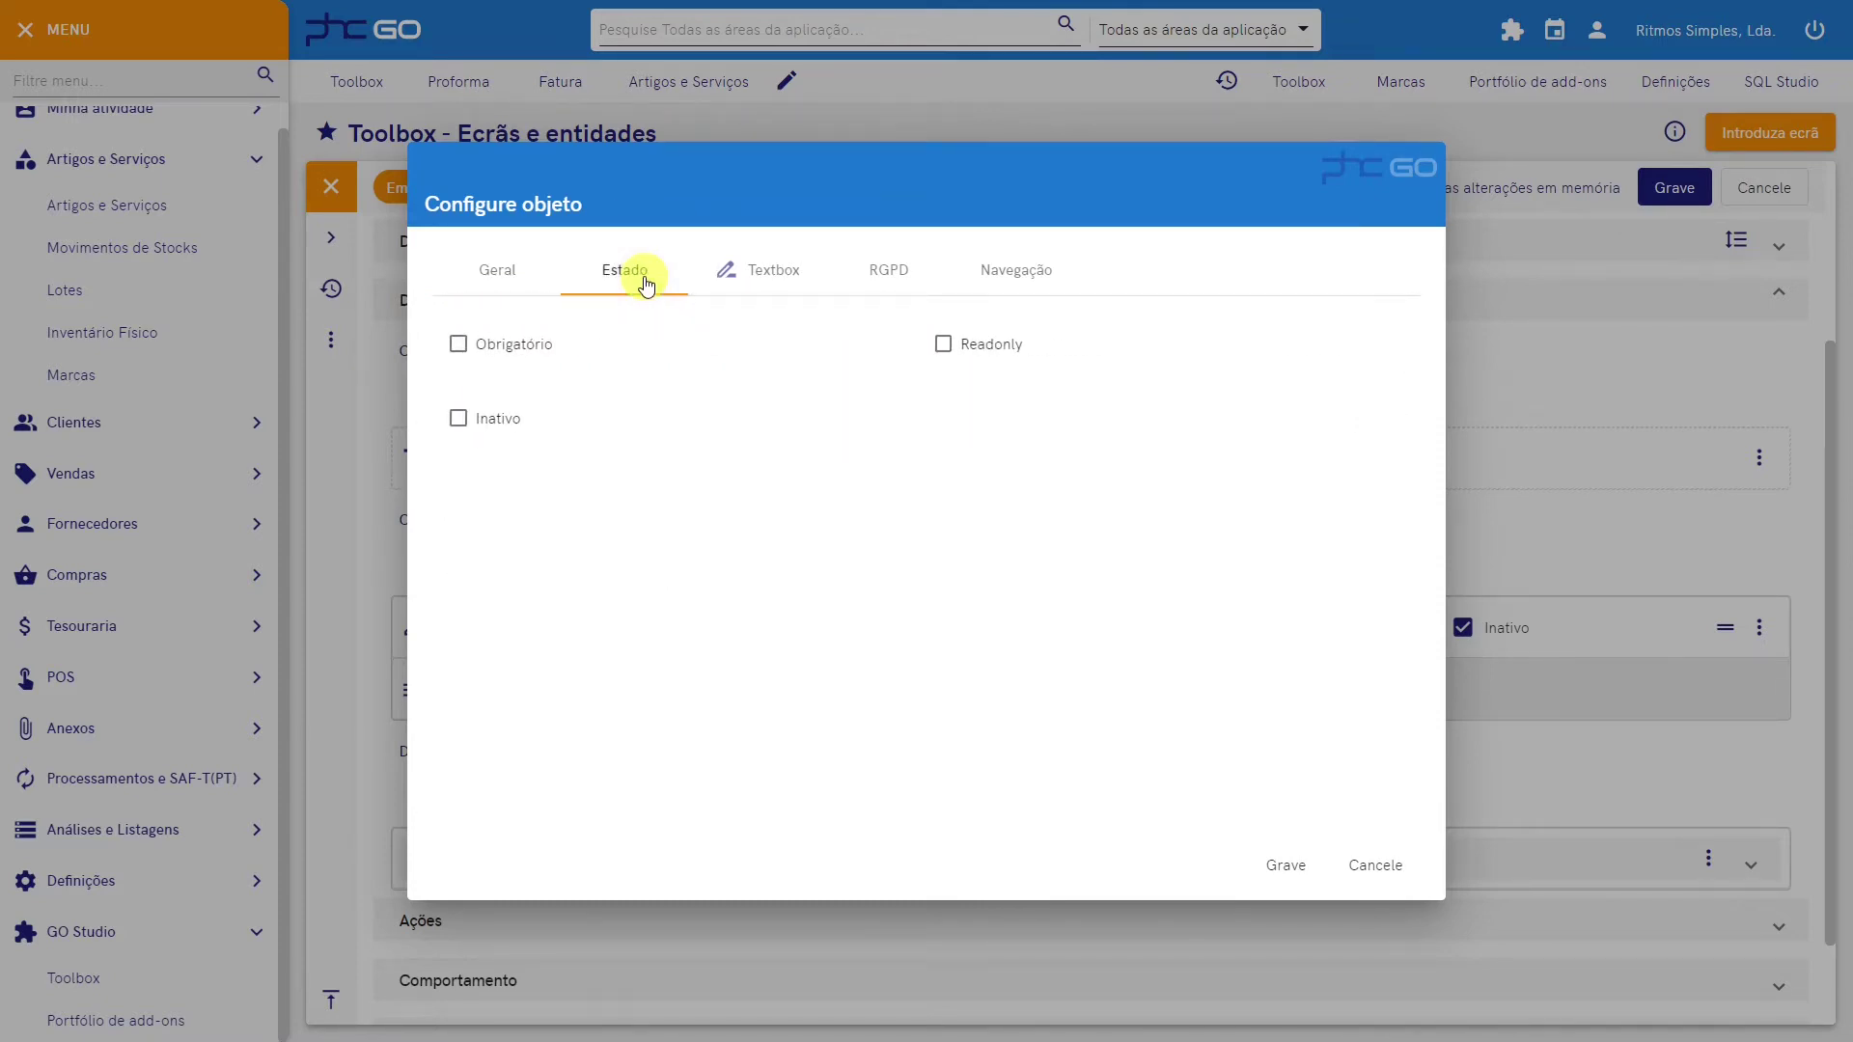
pyautogui.click(942, 344)
pyautogui.click(787, 271)
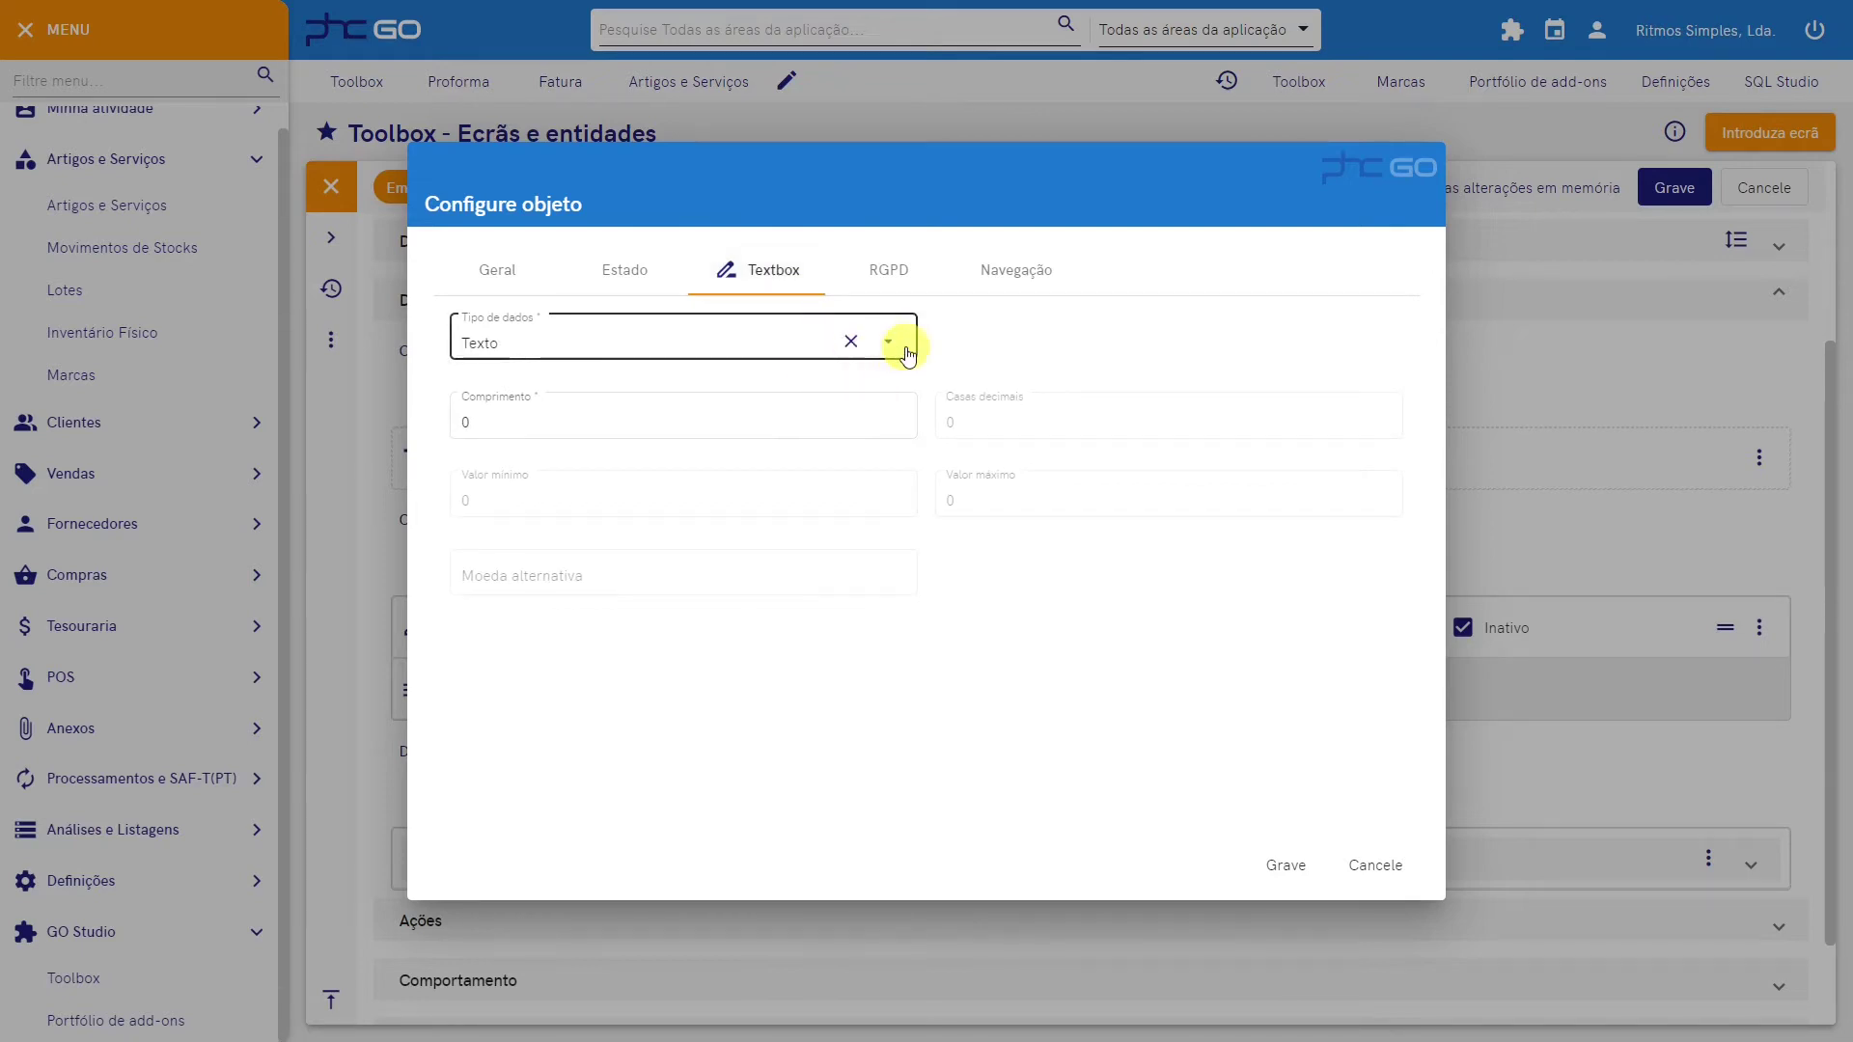
pyautogui.click(905, 349)
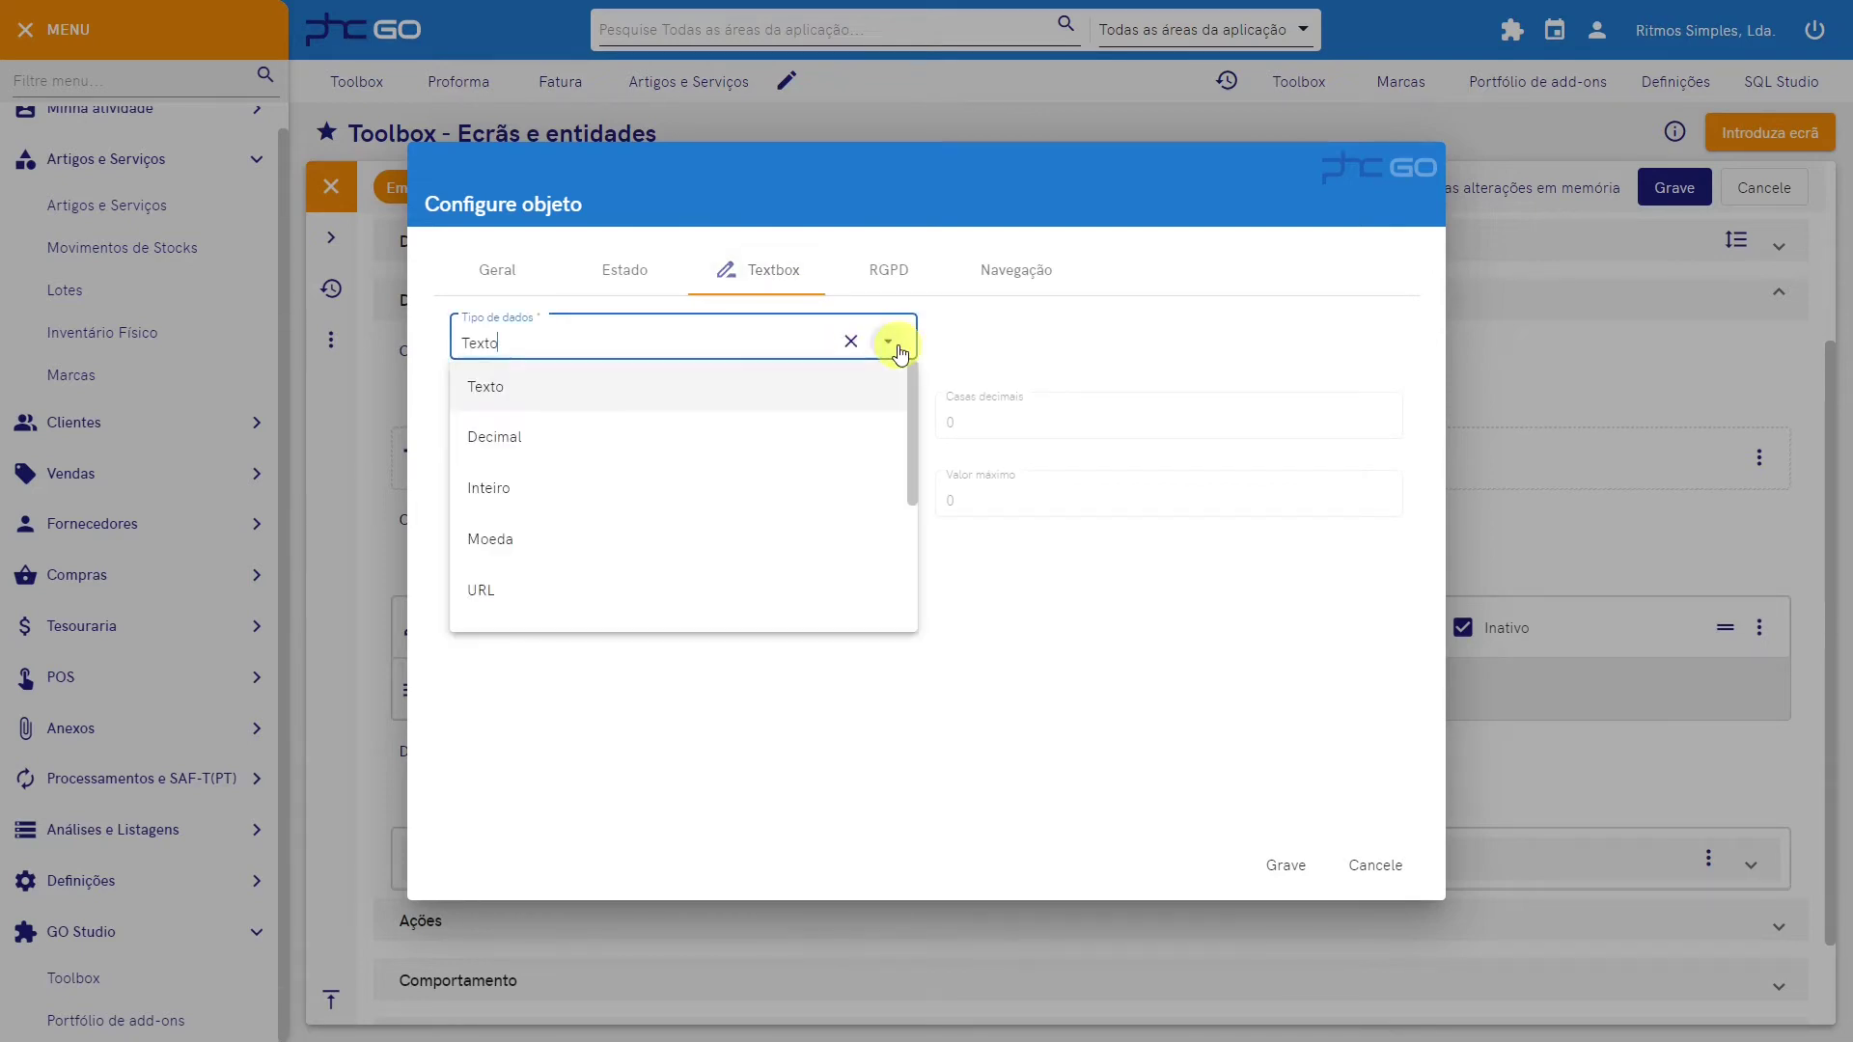
pyautogui.click(560, 491)
pyautogui.click(537, 426)
pyautogui.write('10')
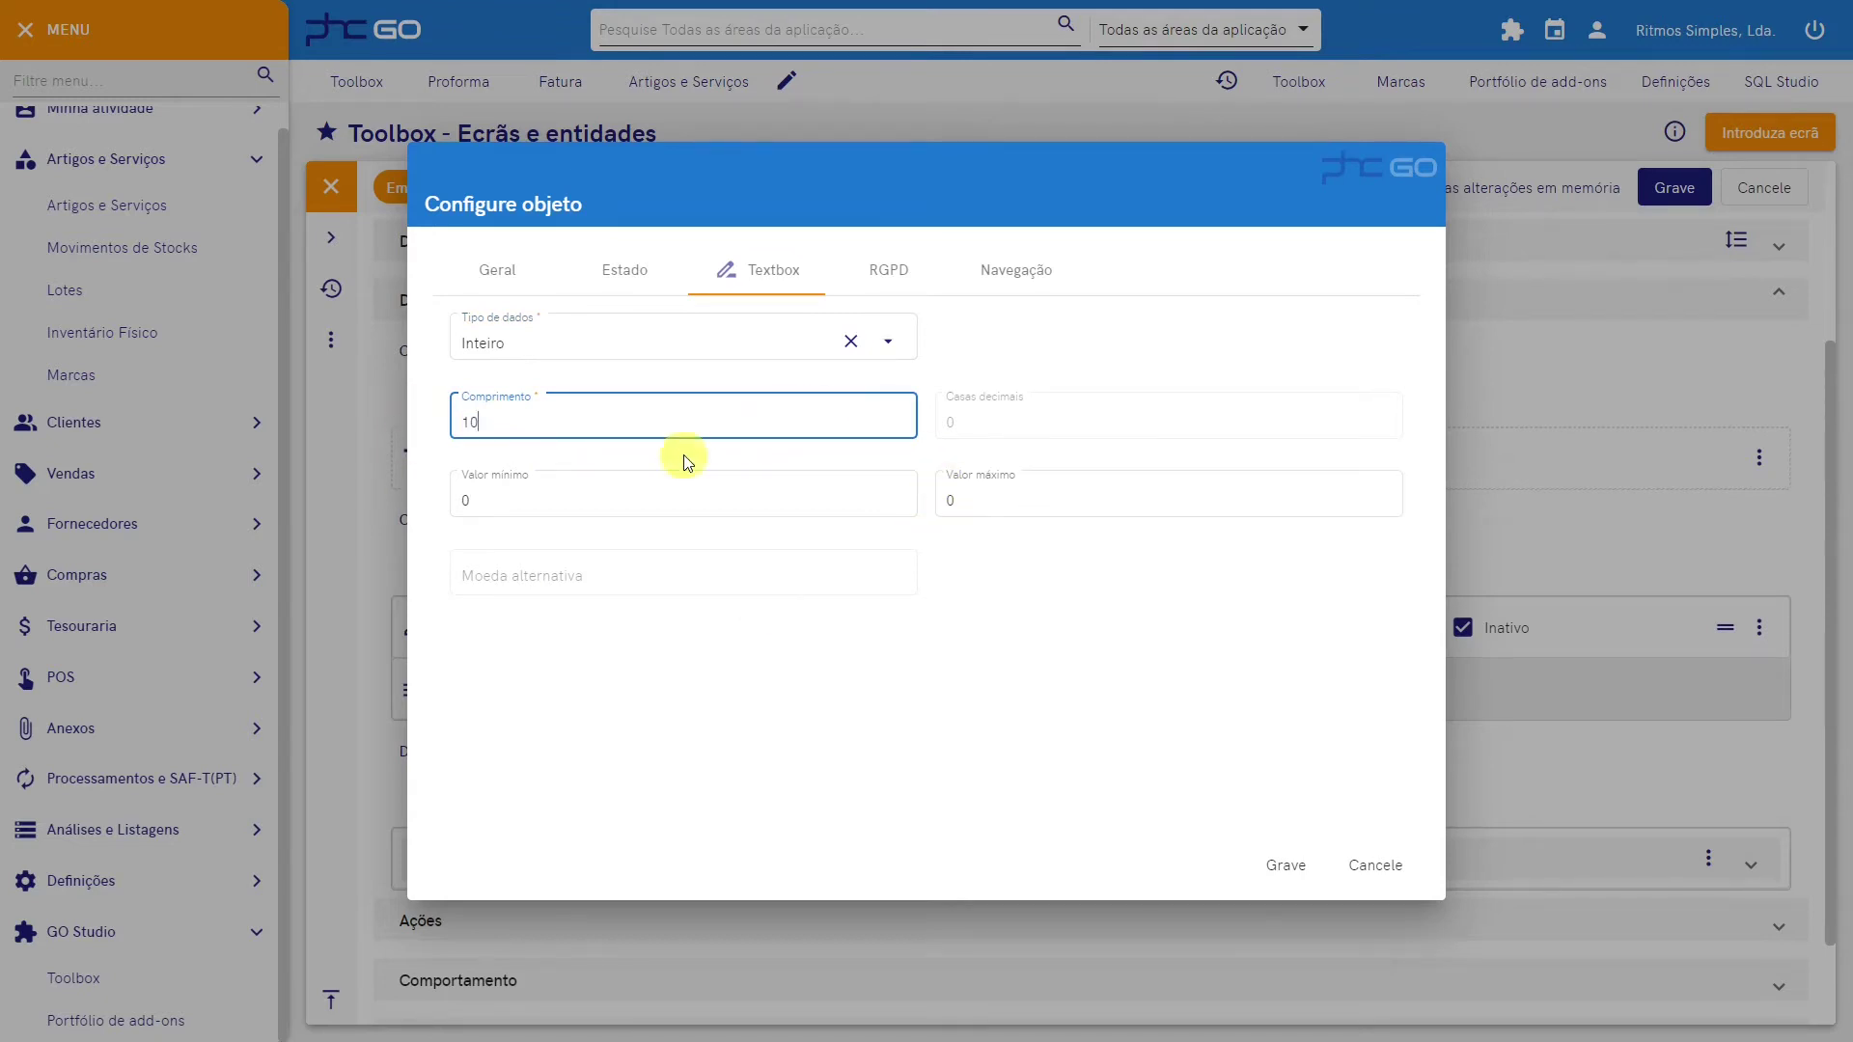
pyautogui.click(1285, 866)
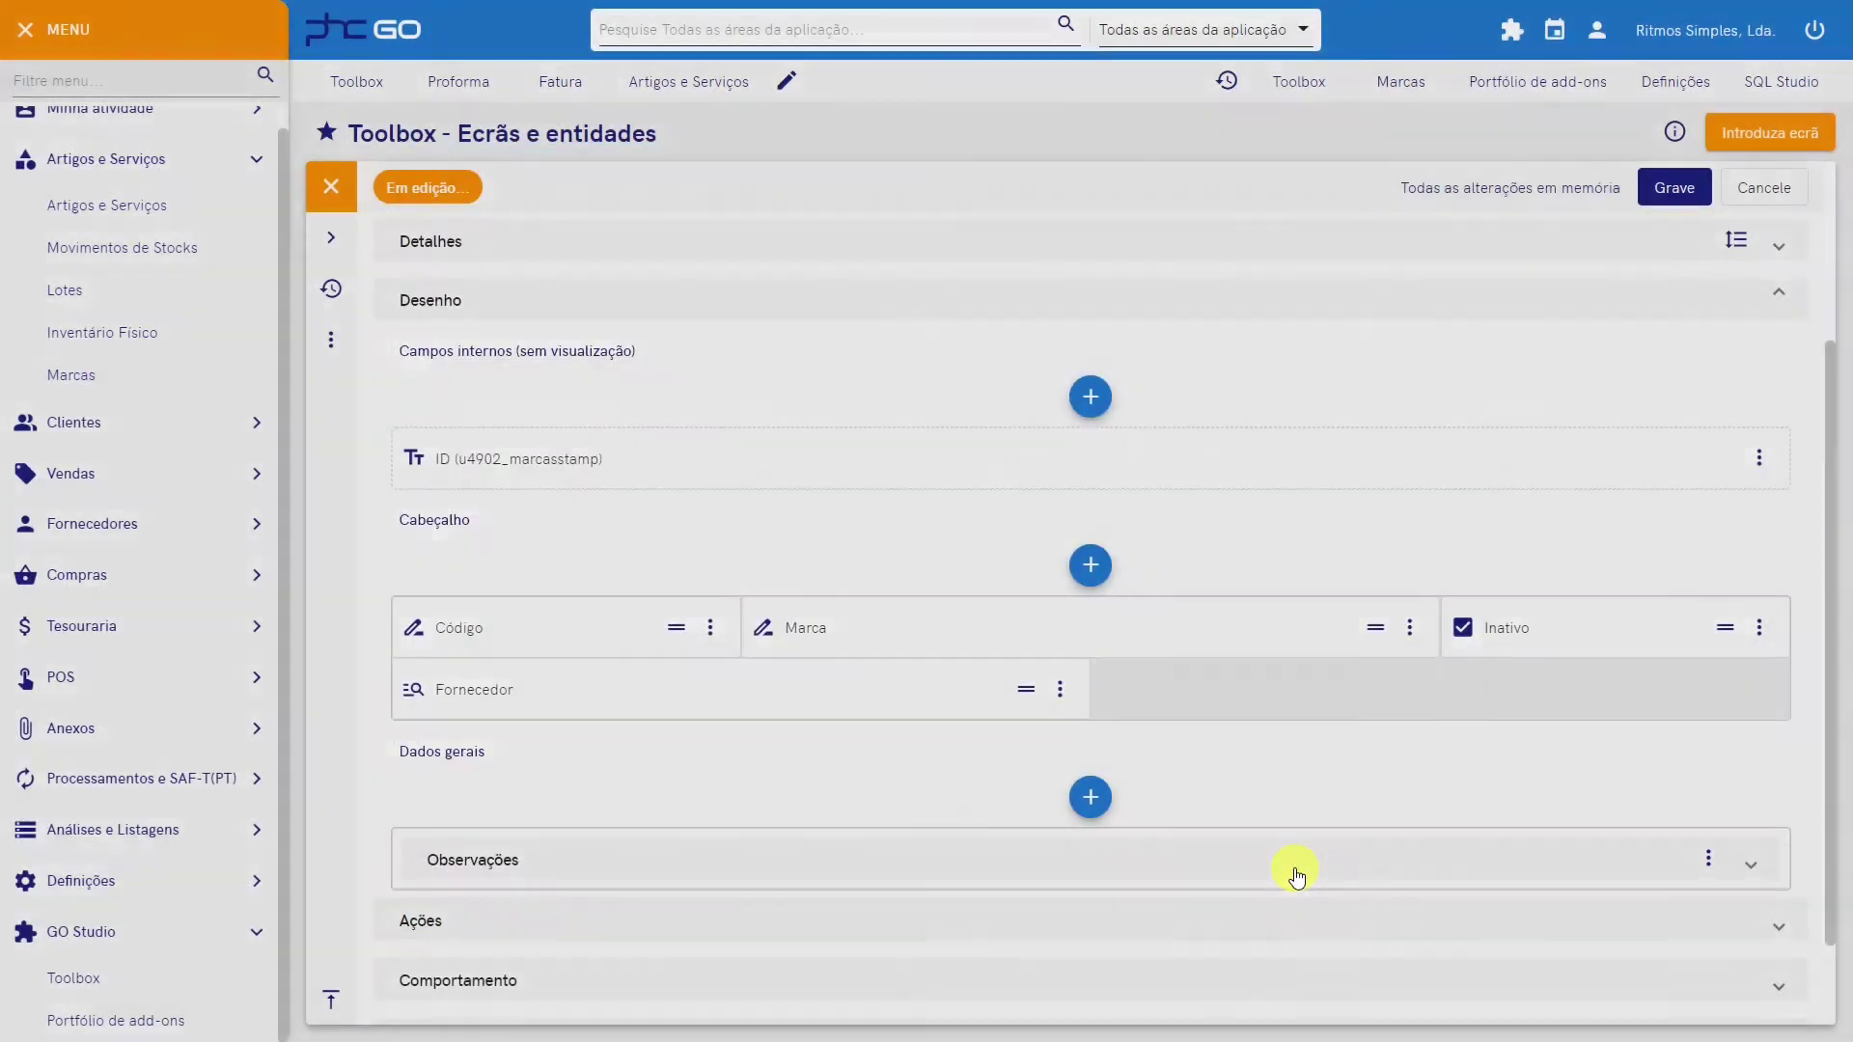
pyautogui.click(976, 708)
pyautogui.click(975, 708)
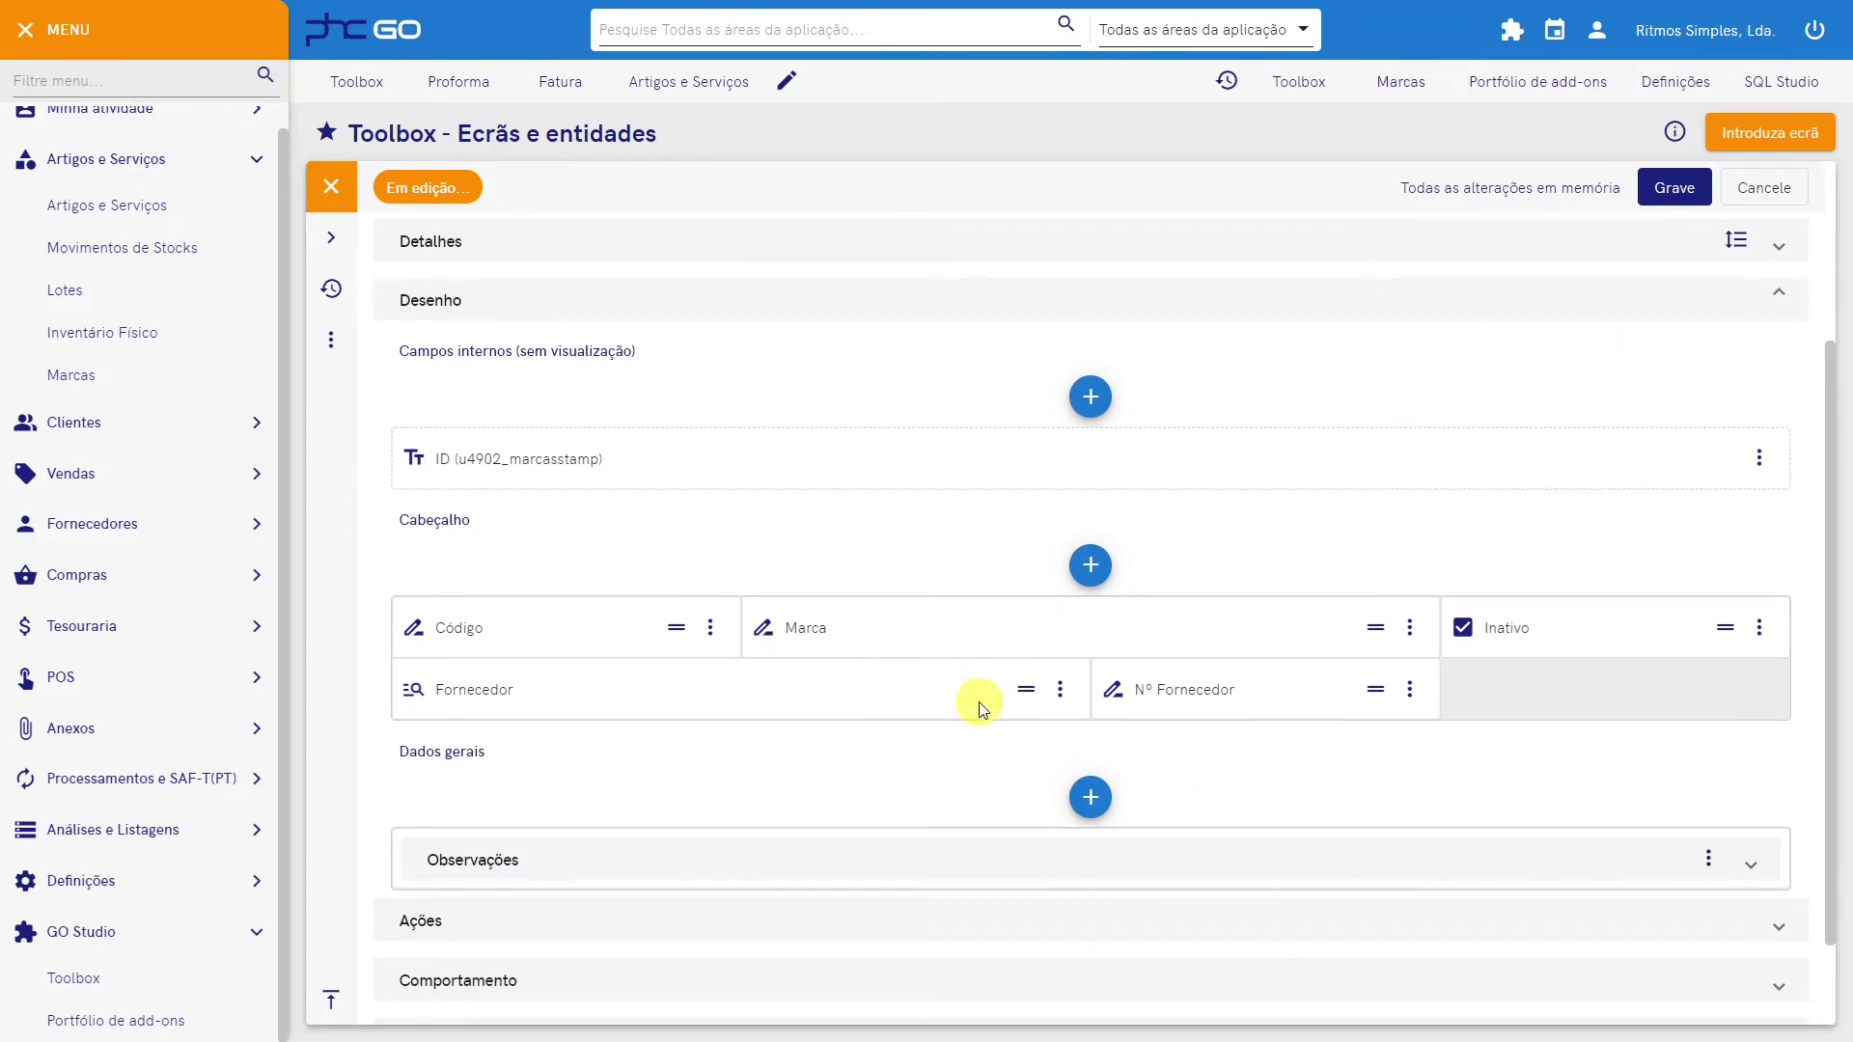
pyautogui.click(1194, 695)
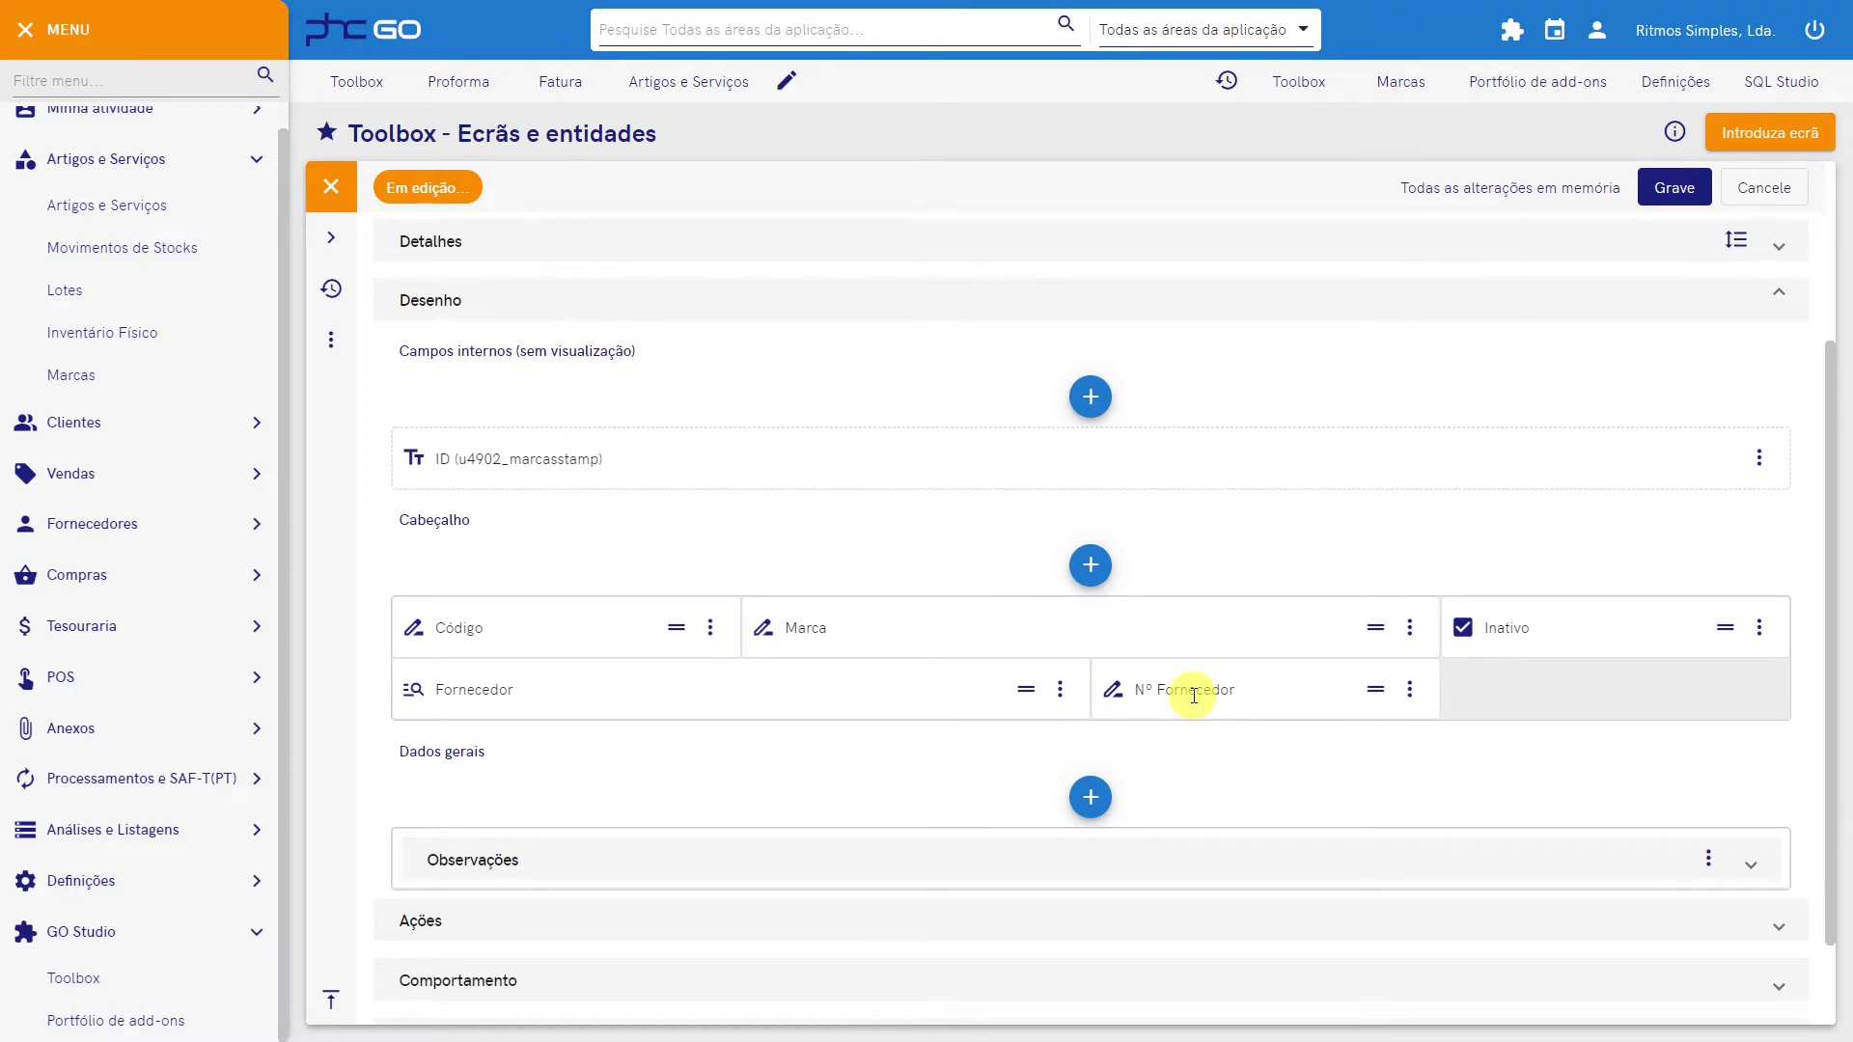
# - Add another Textbox object to the Cabeçalho with the name estab and the title Estabelecimento
pyautogui.click(1091, 565)
pyautogui.click(1175, 57)
pyautogui.click(501, 343)
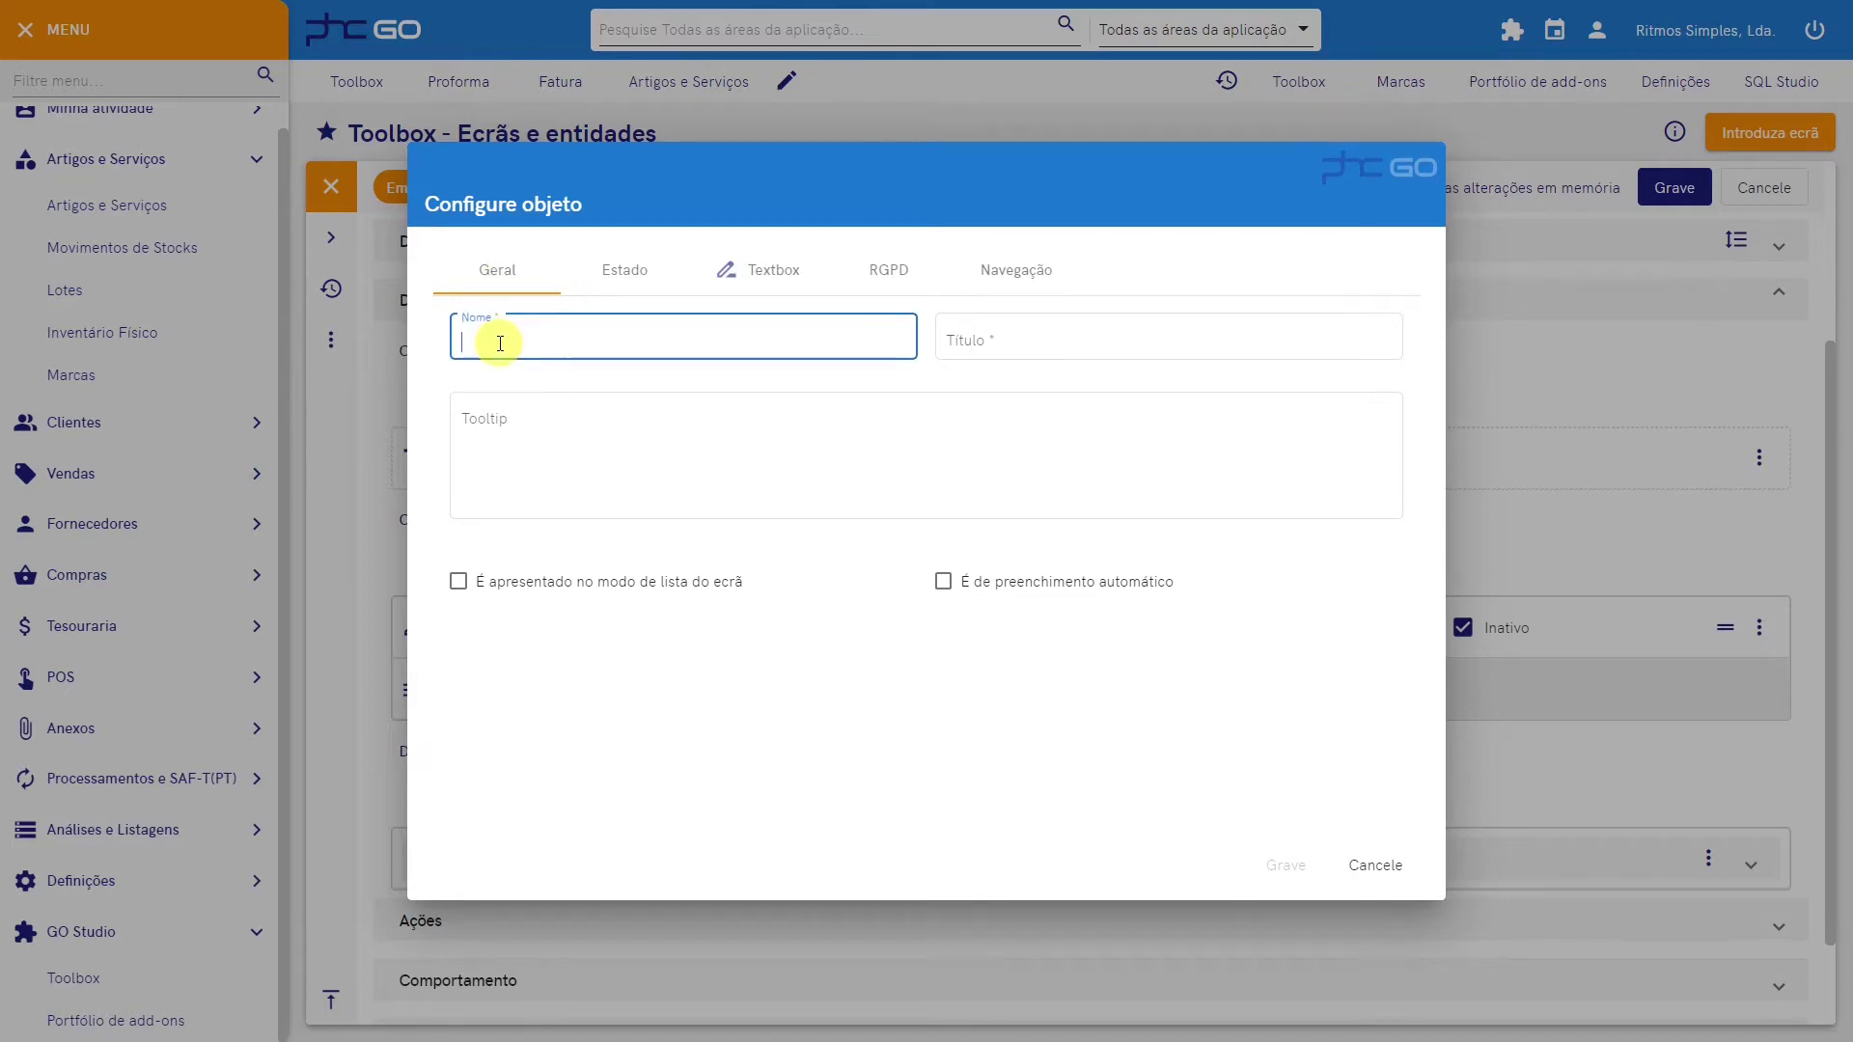
pyautogui.write('estab')
pyautogui.click(1110, 352)
pyautogui.write('Estabelecimento')
# - Make the Estabelecimento textbox Readonly, with data type Inteiro and Comprimento 5, and save the object
pyautogui.click(636, 275)
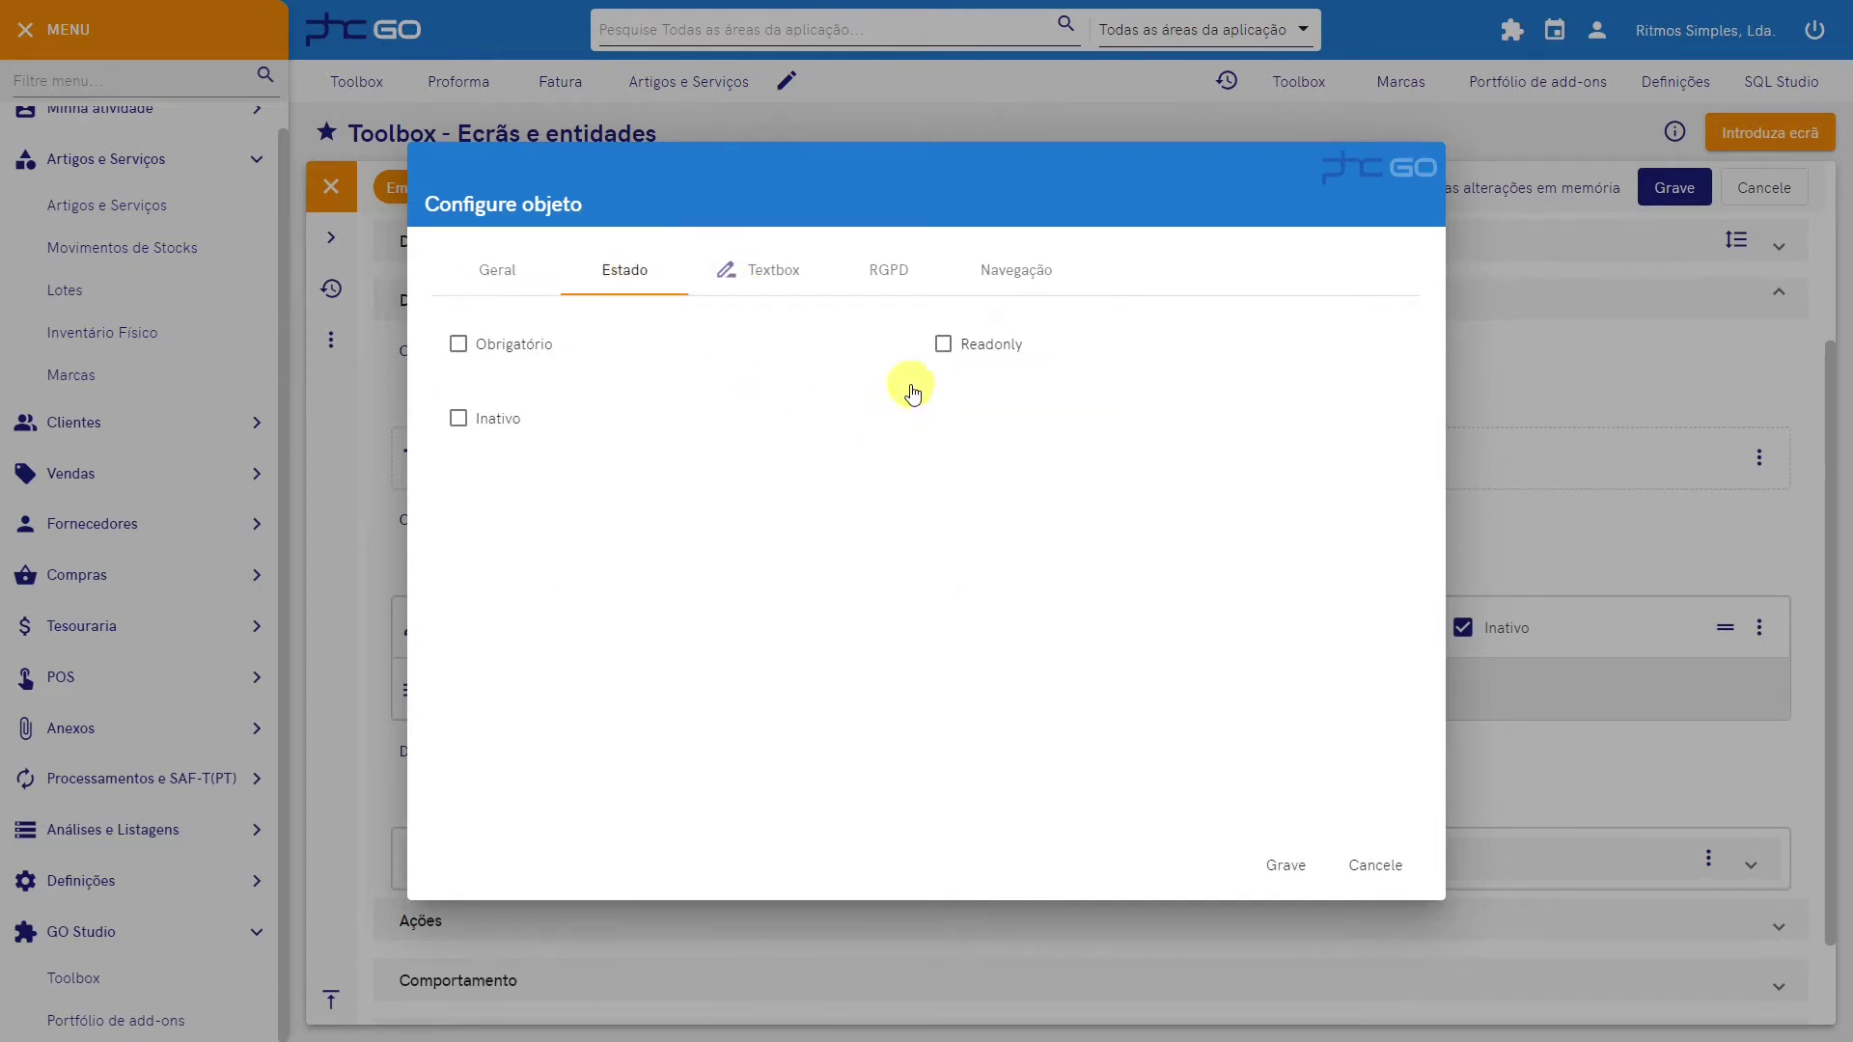
pyautogui.click(946, 347)
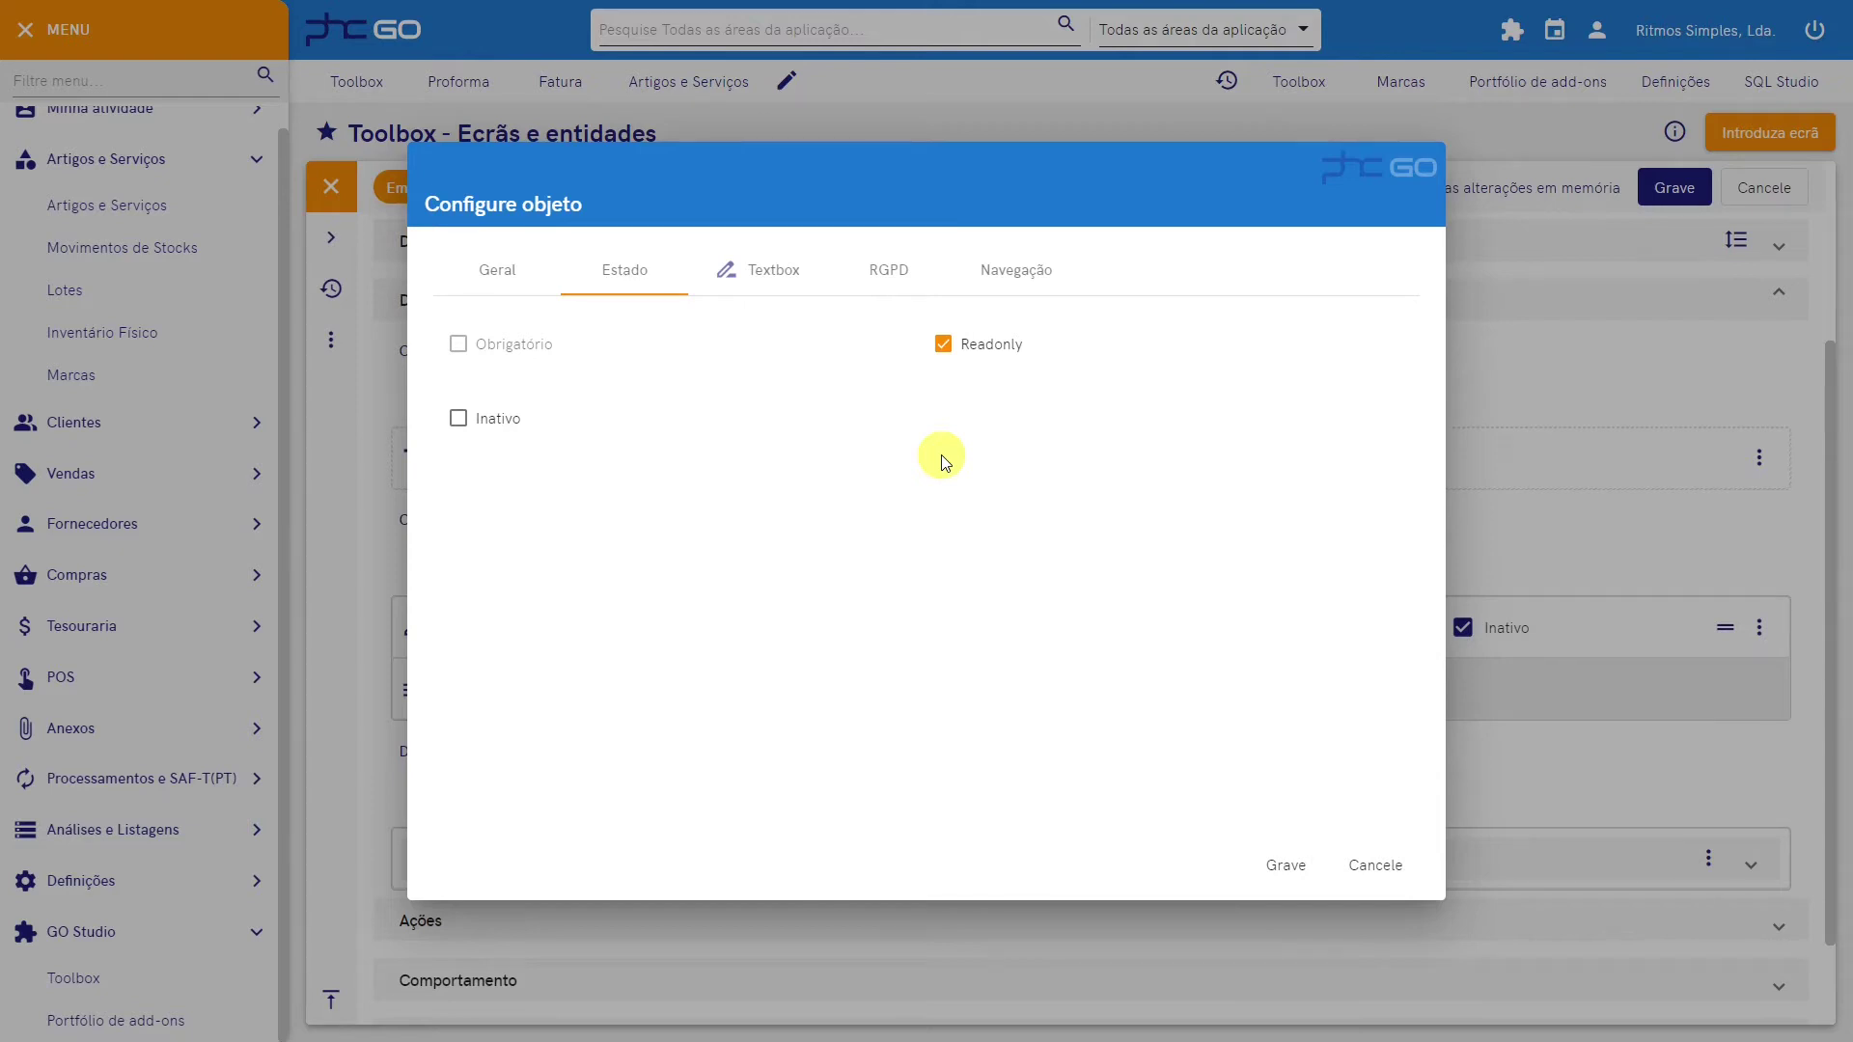
pyautogui.click(777, 279)
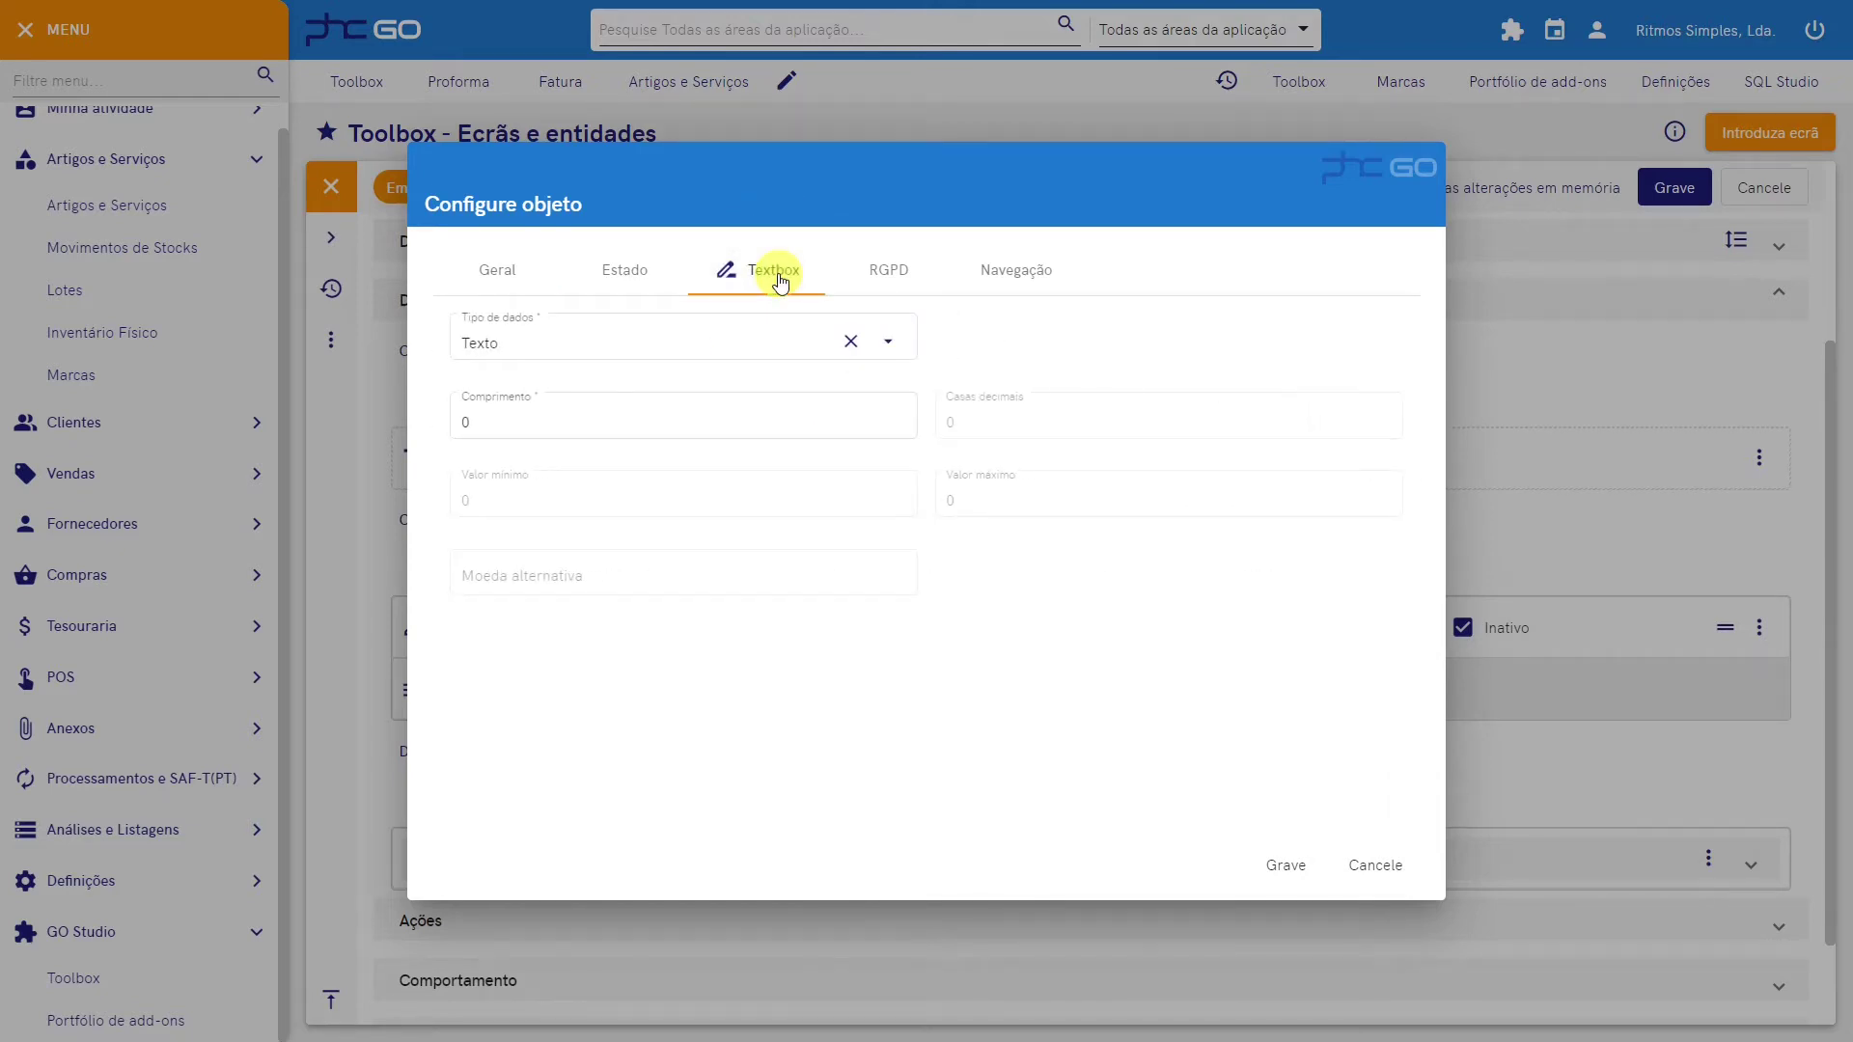
pyautogui.click(887, 345)
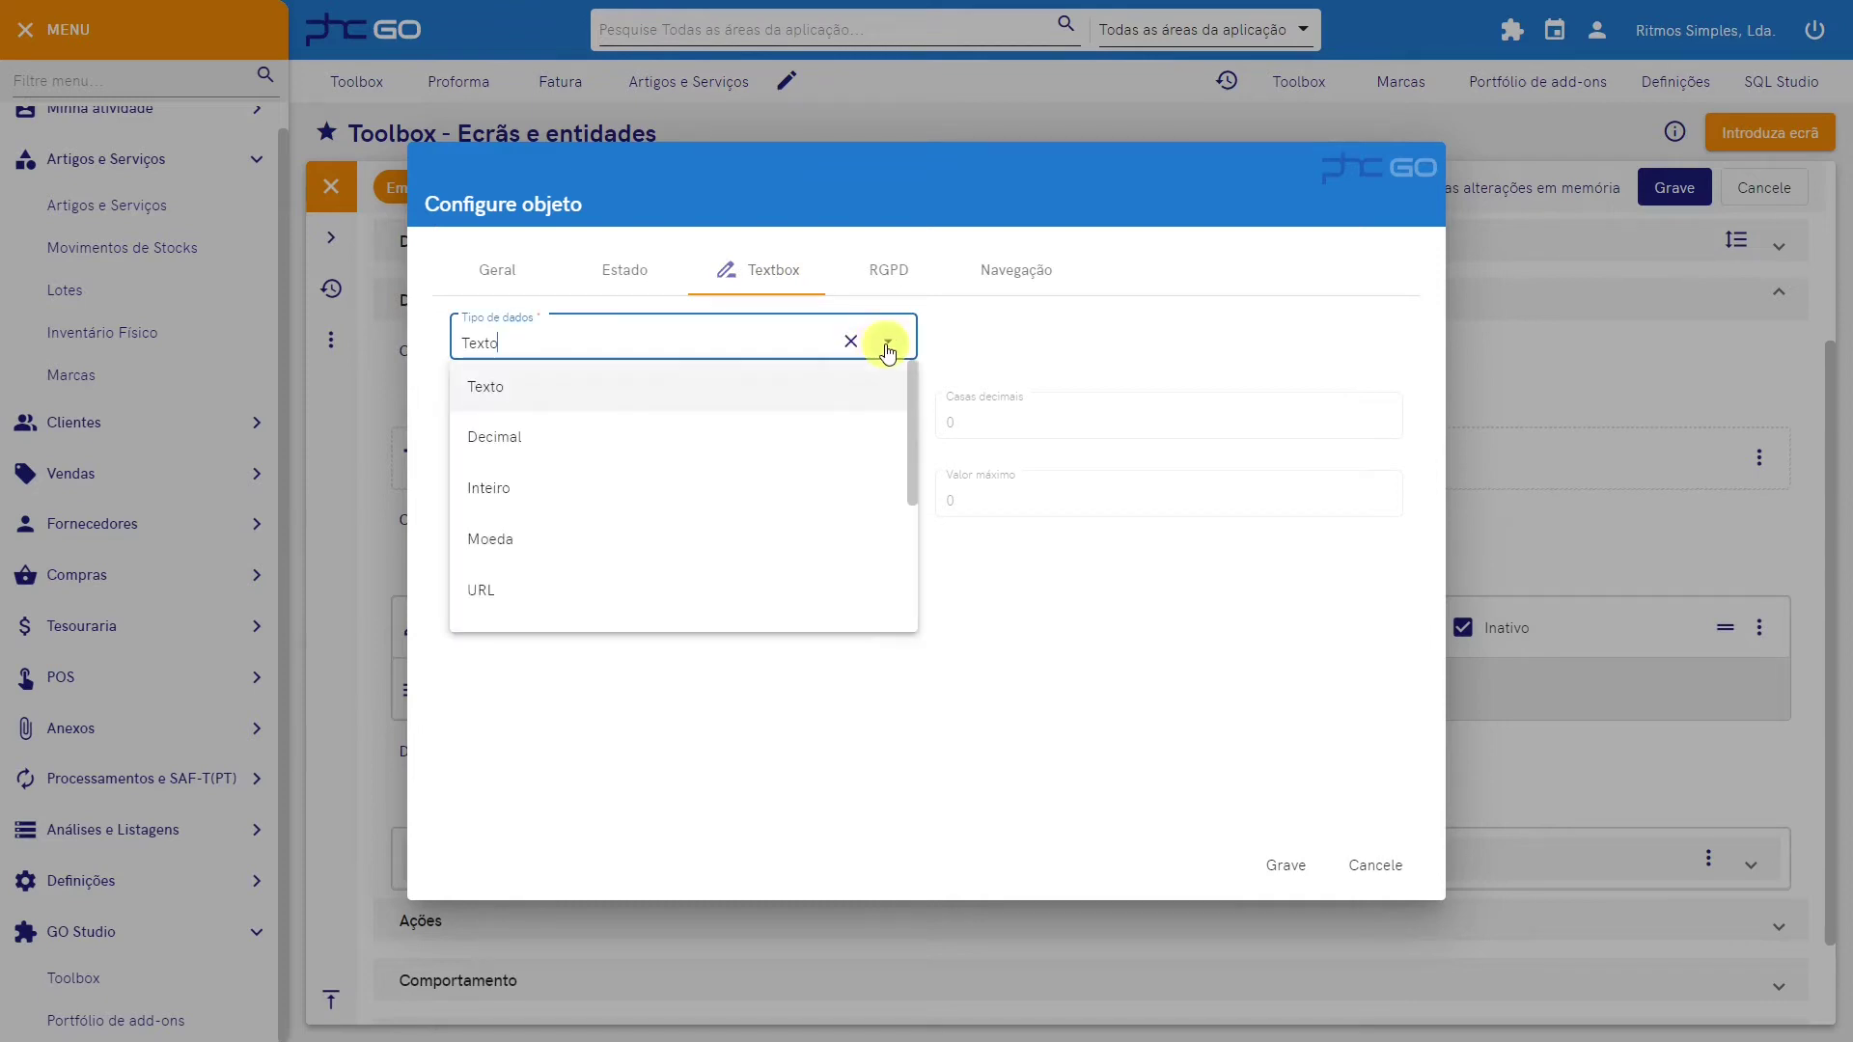
pyautogui.click(533, 489)
pyautogui.click(550, 431)
pyautogui.write('5')
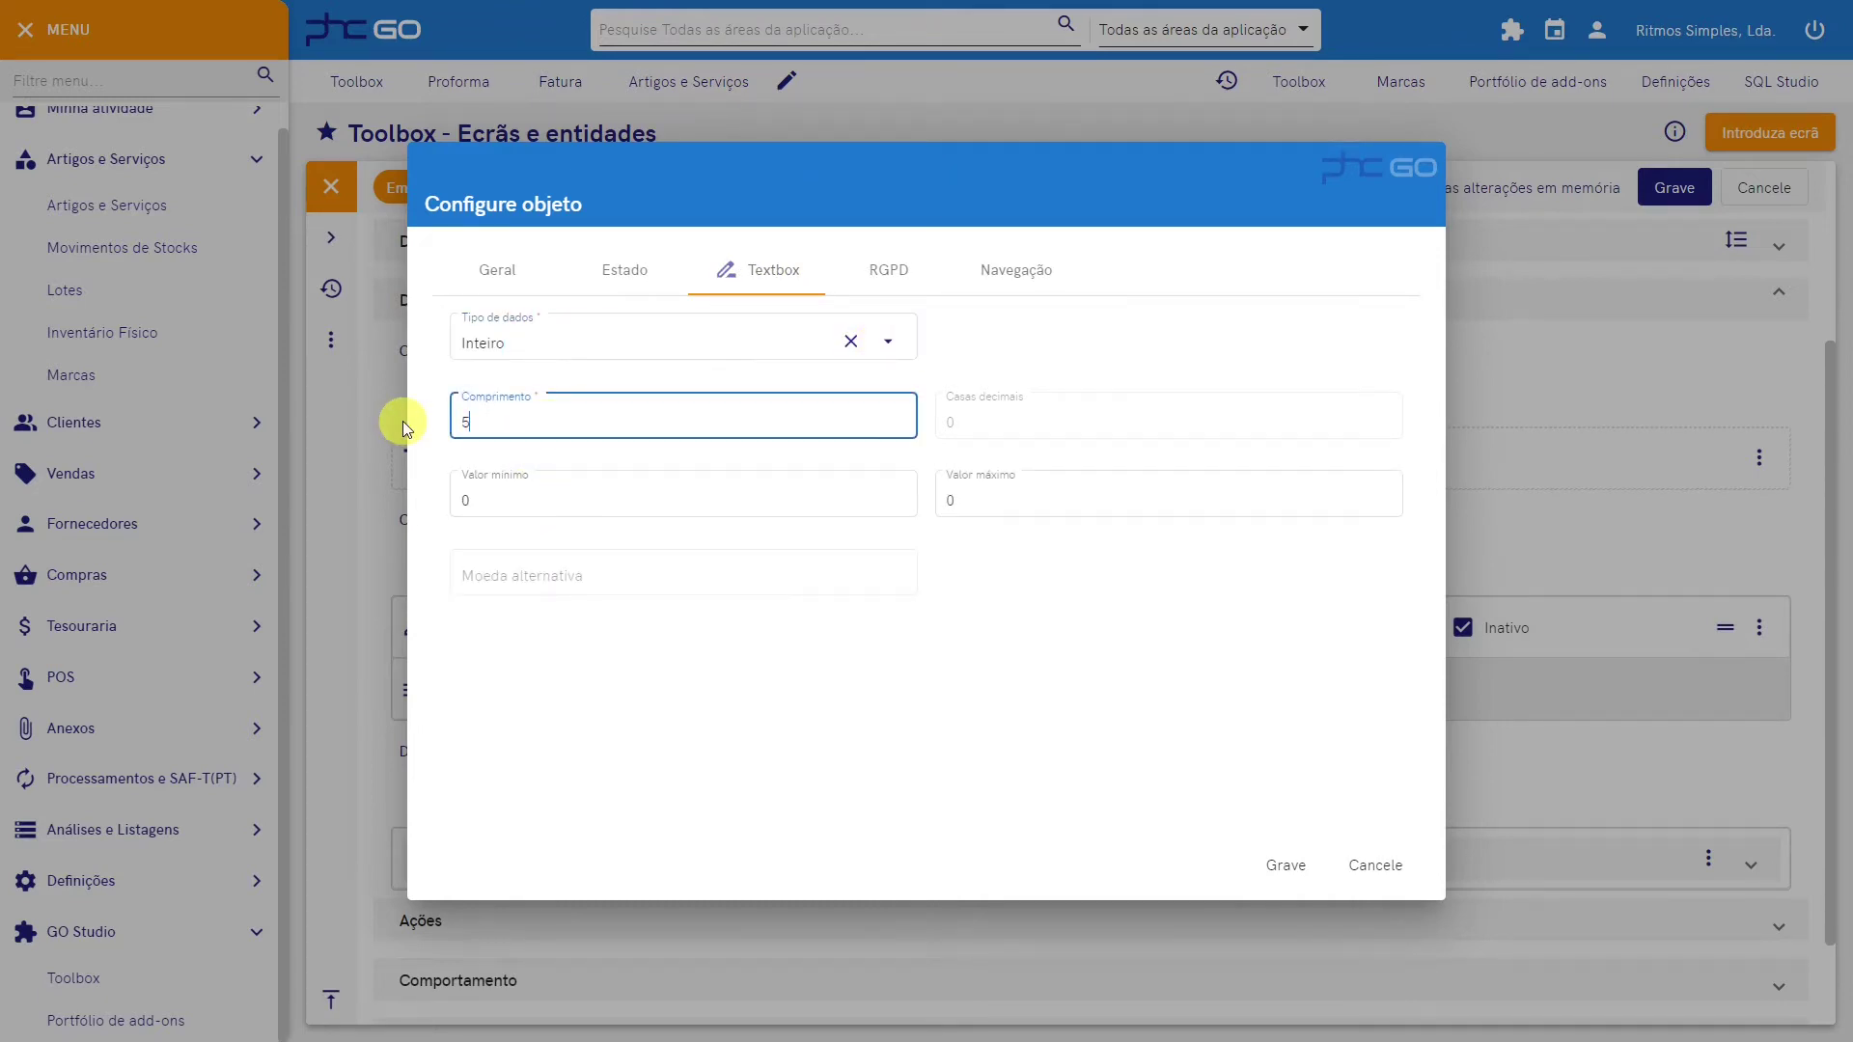
pyautogui.click(1287, 866)
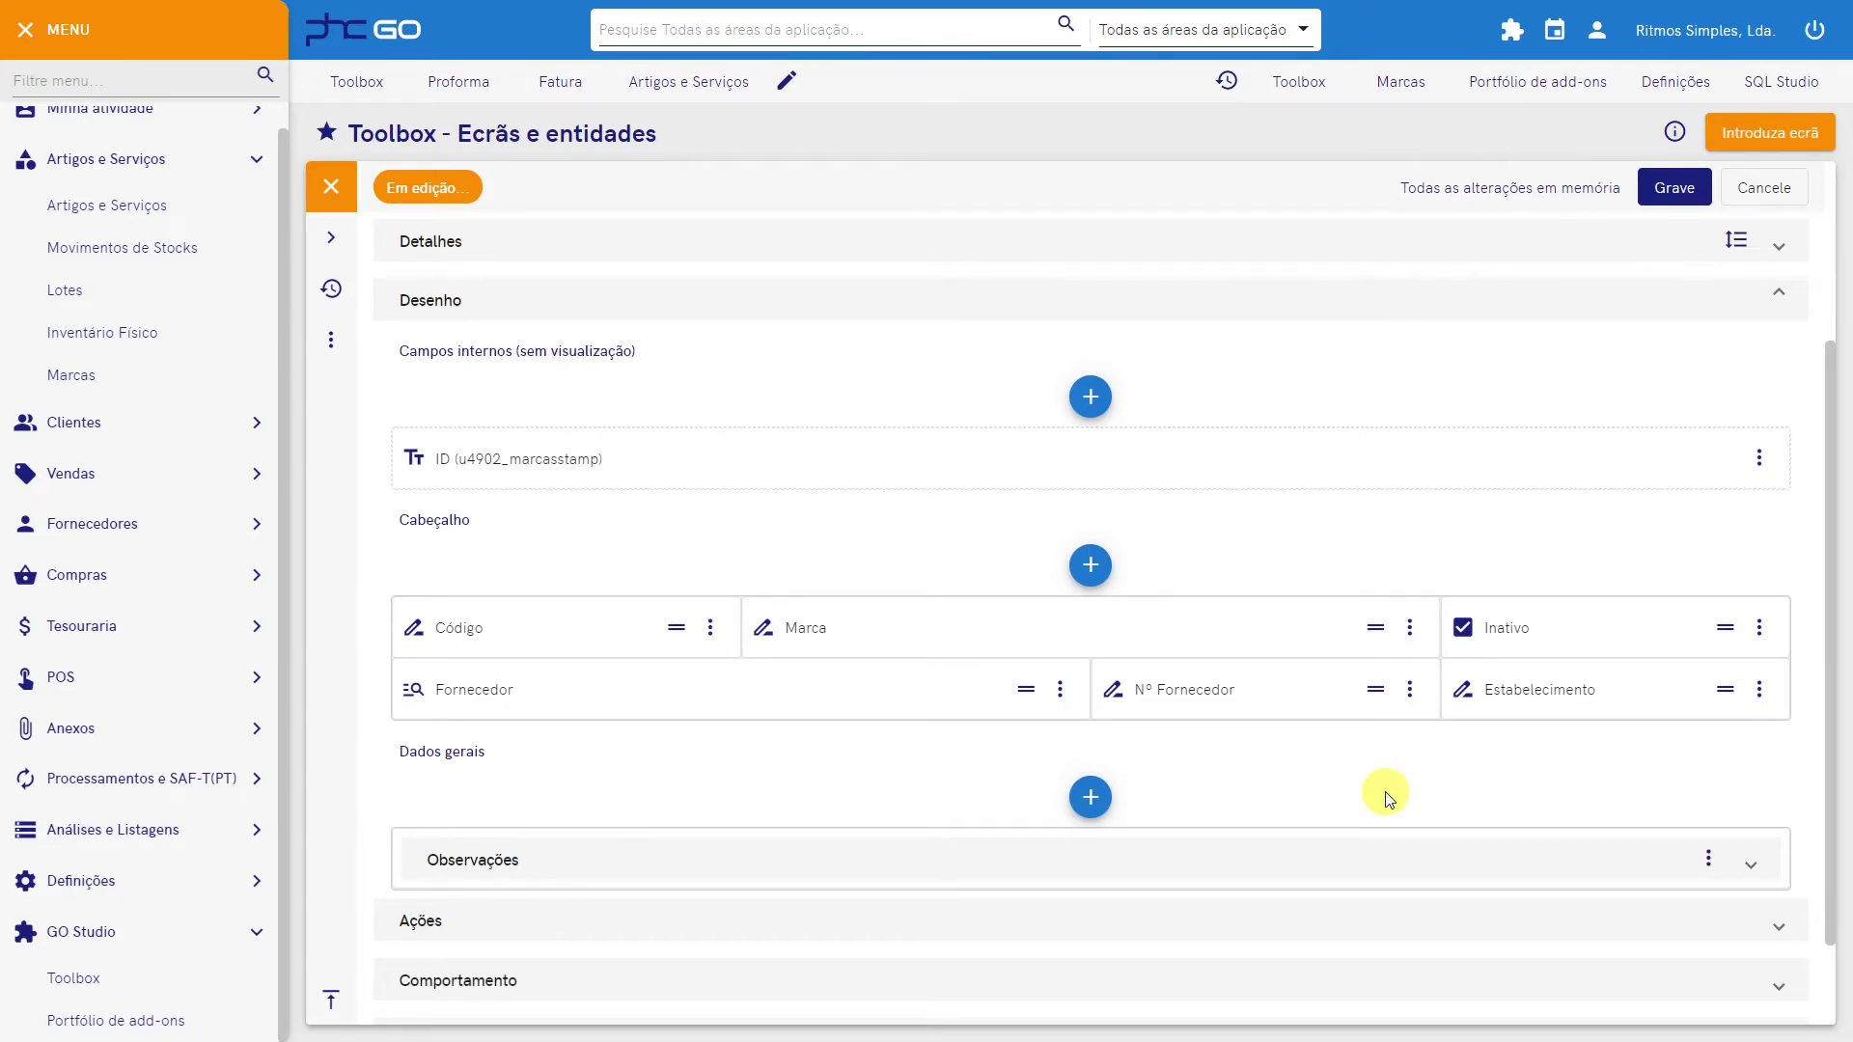
# - Add a Texto object to the Campos internos with the name nome and the title Nome do Fornecedor
pyautogui.click(597, 353)
pyautogui.click(1092, 404)
pyautogui.click(1137, 457)
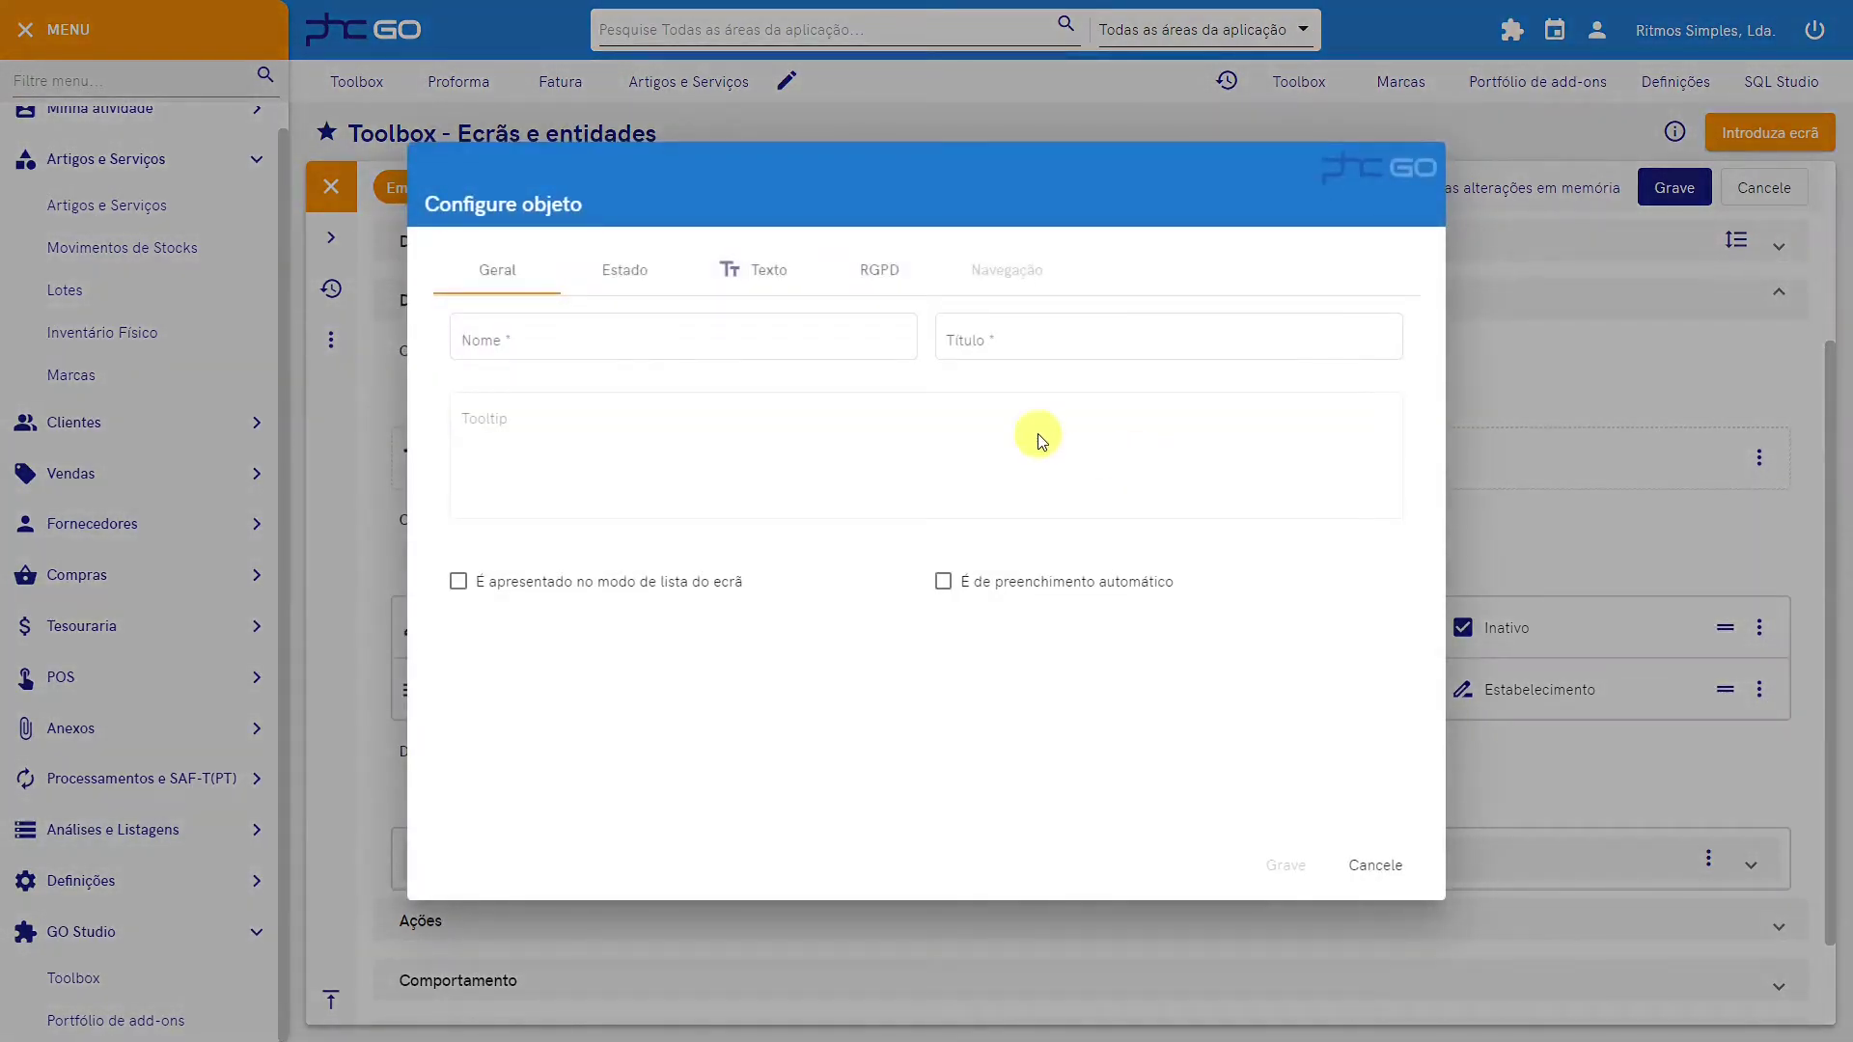
pyautogui.click(637, 346)
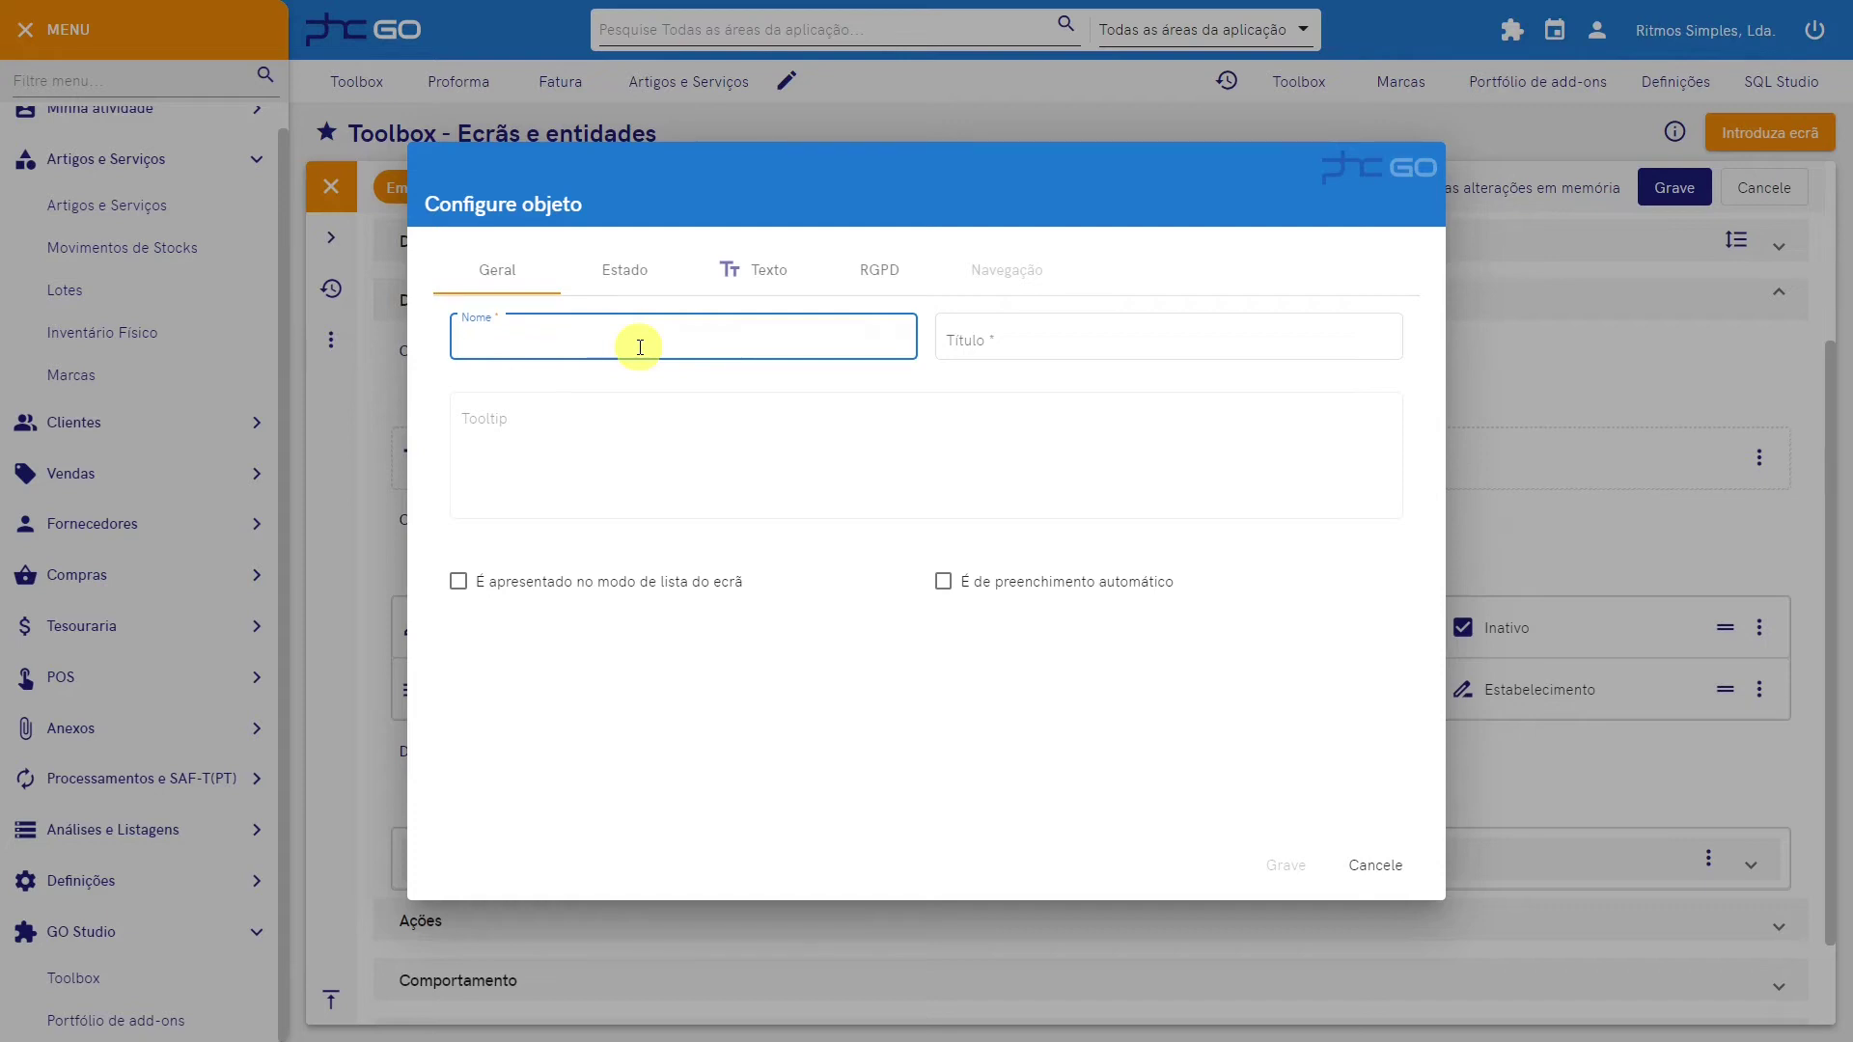
pyautogui.write('nome')
pyautogui.click(971, 334)
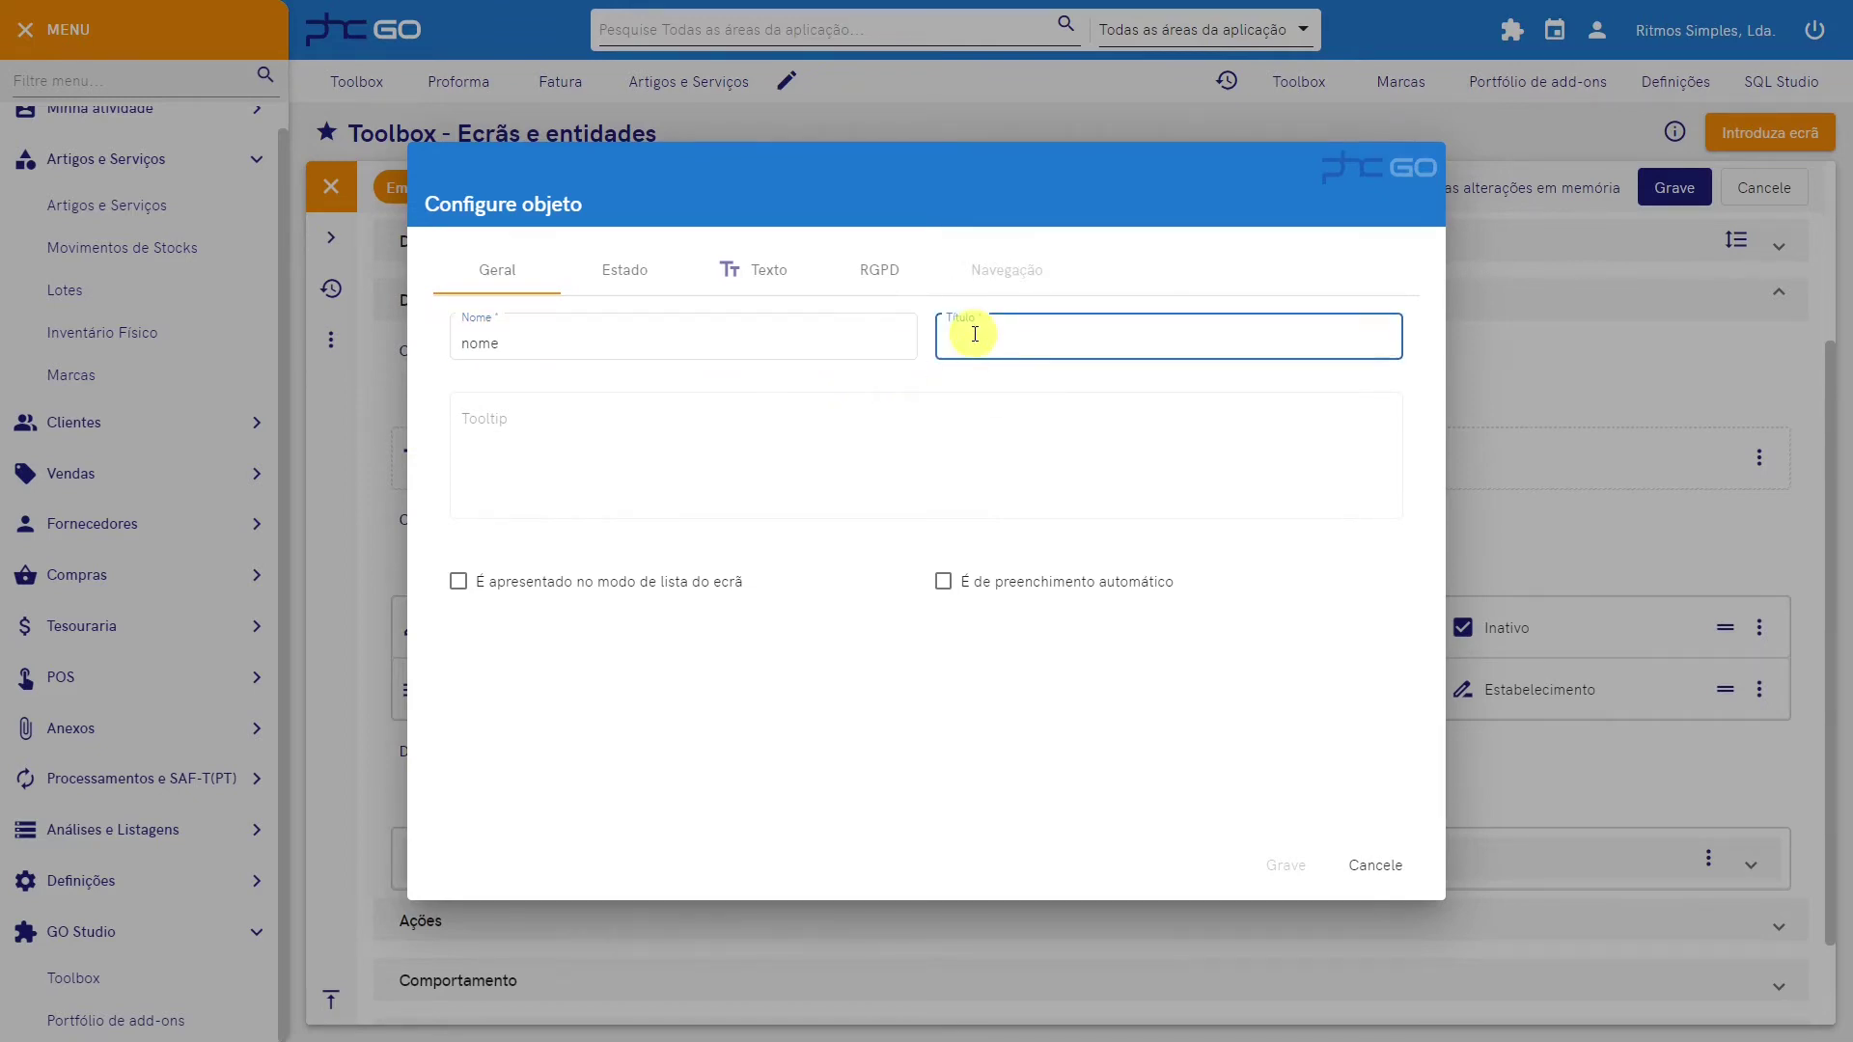
pyautogui.write('Nome do Fornecedor')
# - Enable the option to present the Nome do Fornecedor object in the screen's list mode
pyautogui.click(524, 585)
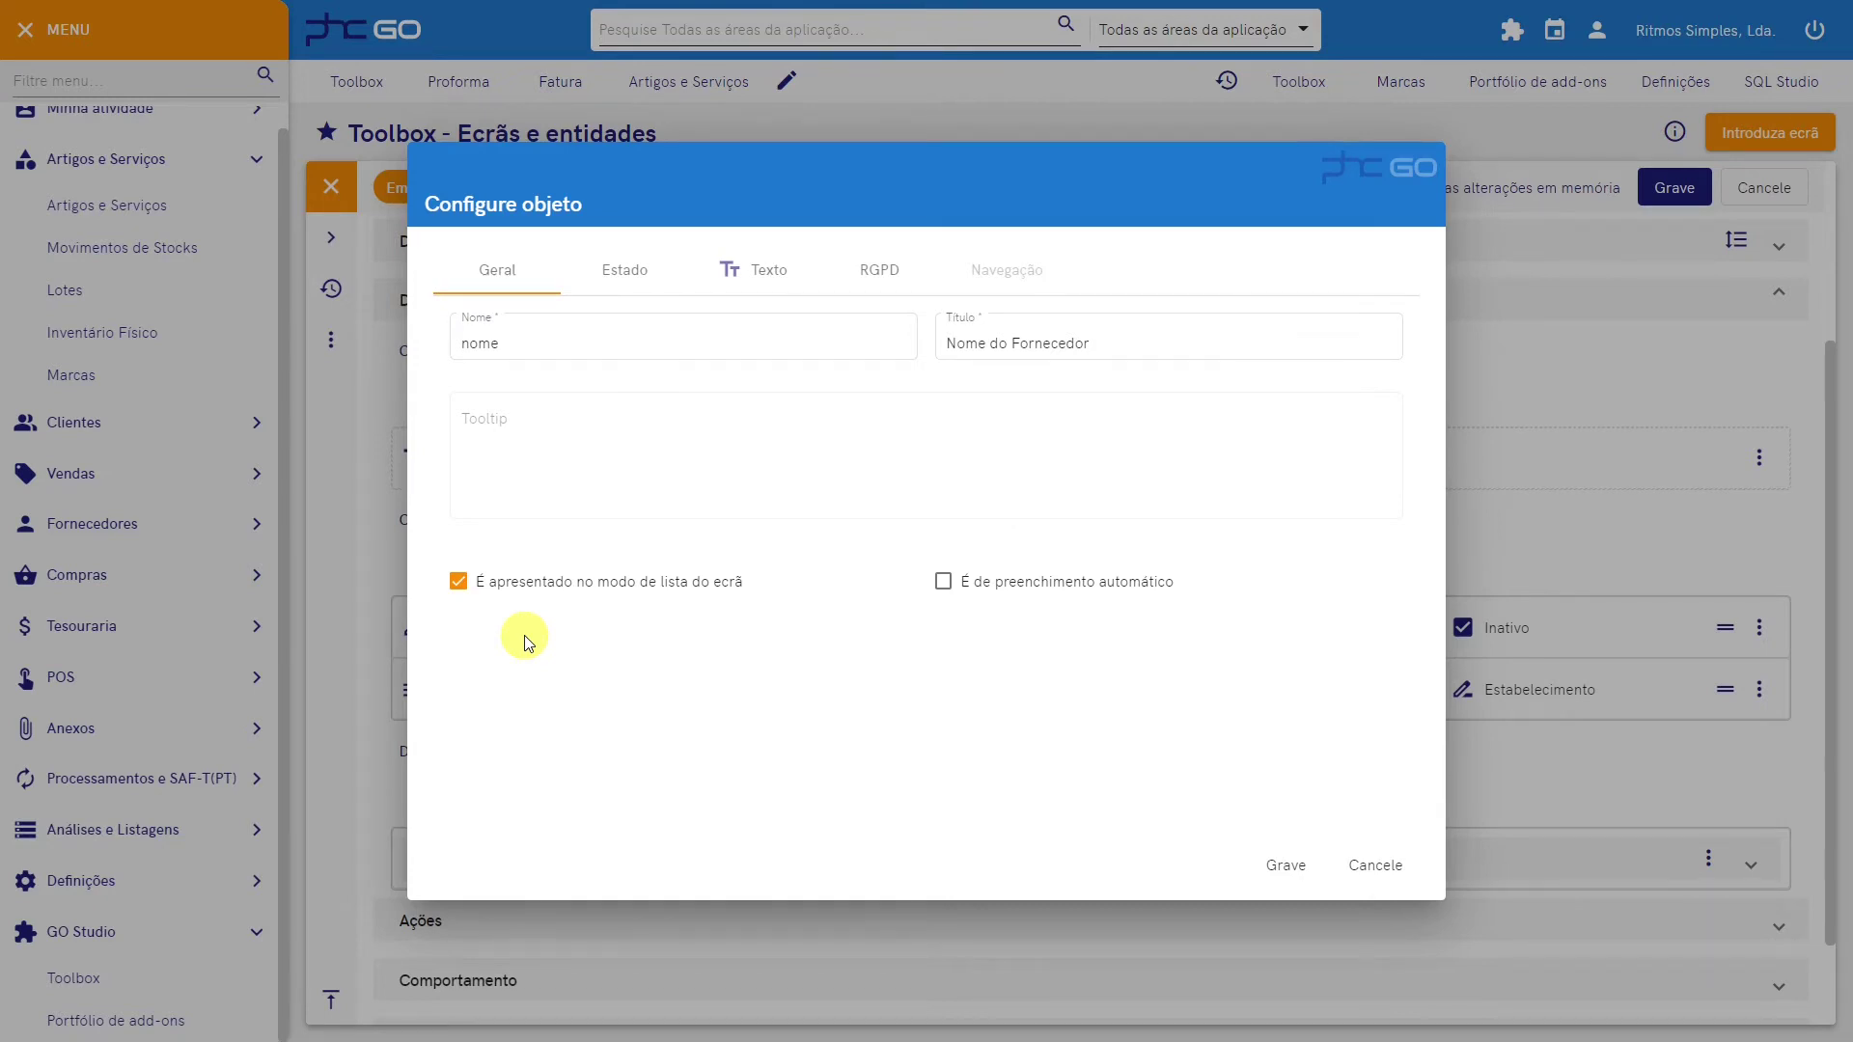
pyautogui.moveTo(460, 583)
pyautogui.click(457, 583)
pyautogui.click(1047, 342)
pyautogui.moveTo(1125, 339); pyautogui.dragTo(917, 347)
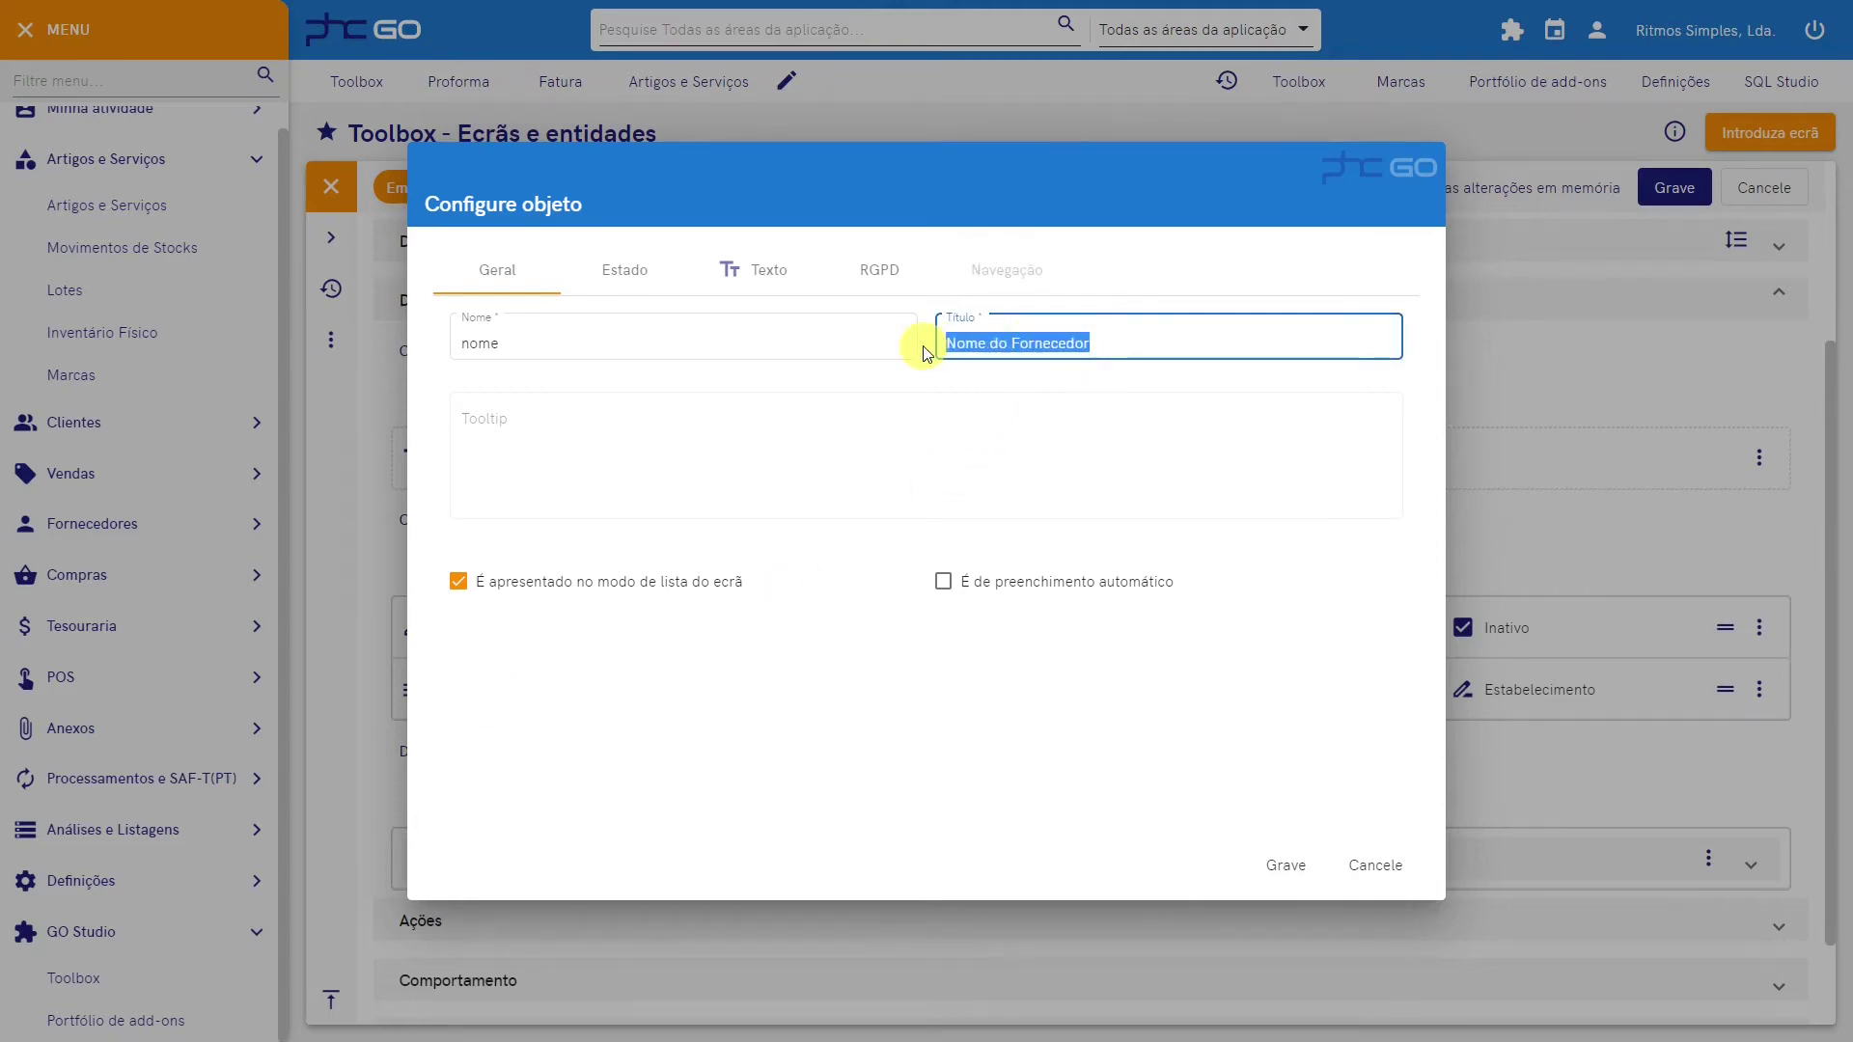
pyautogui.click(814, 696)
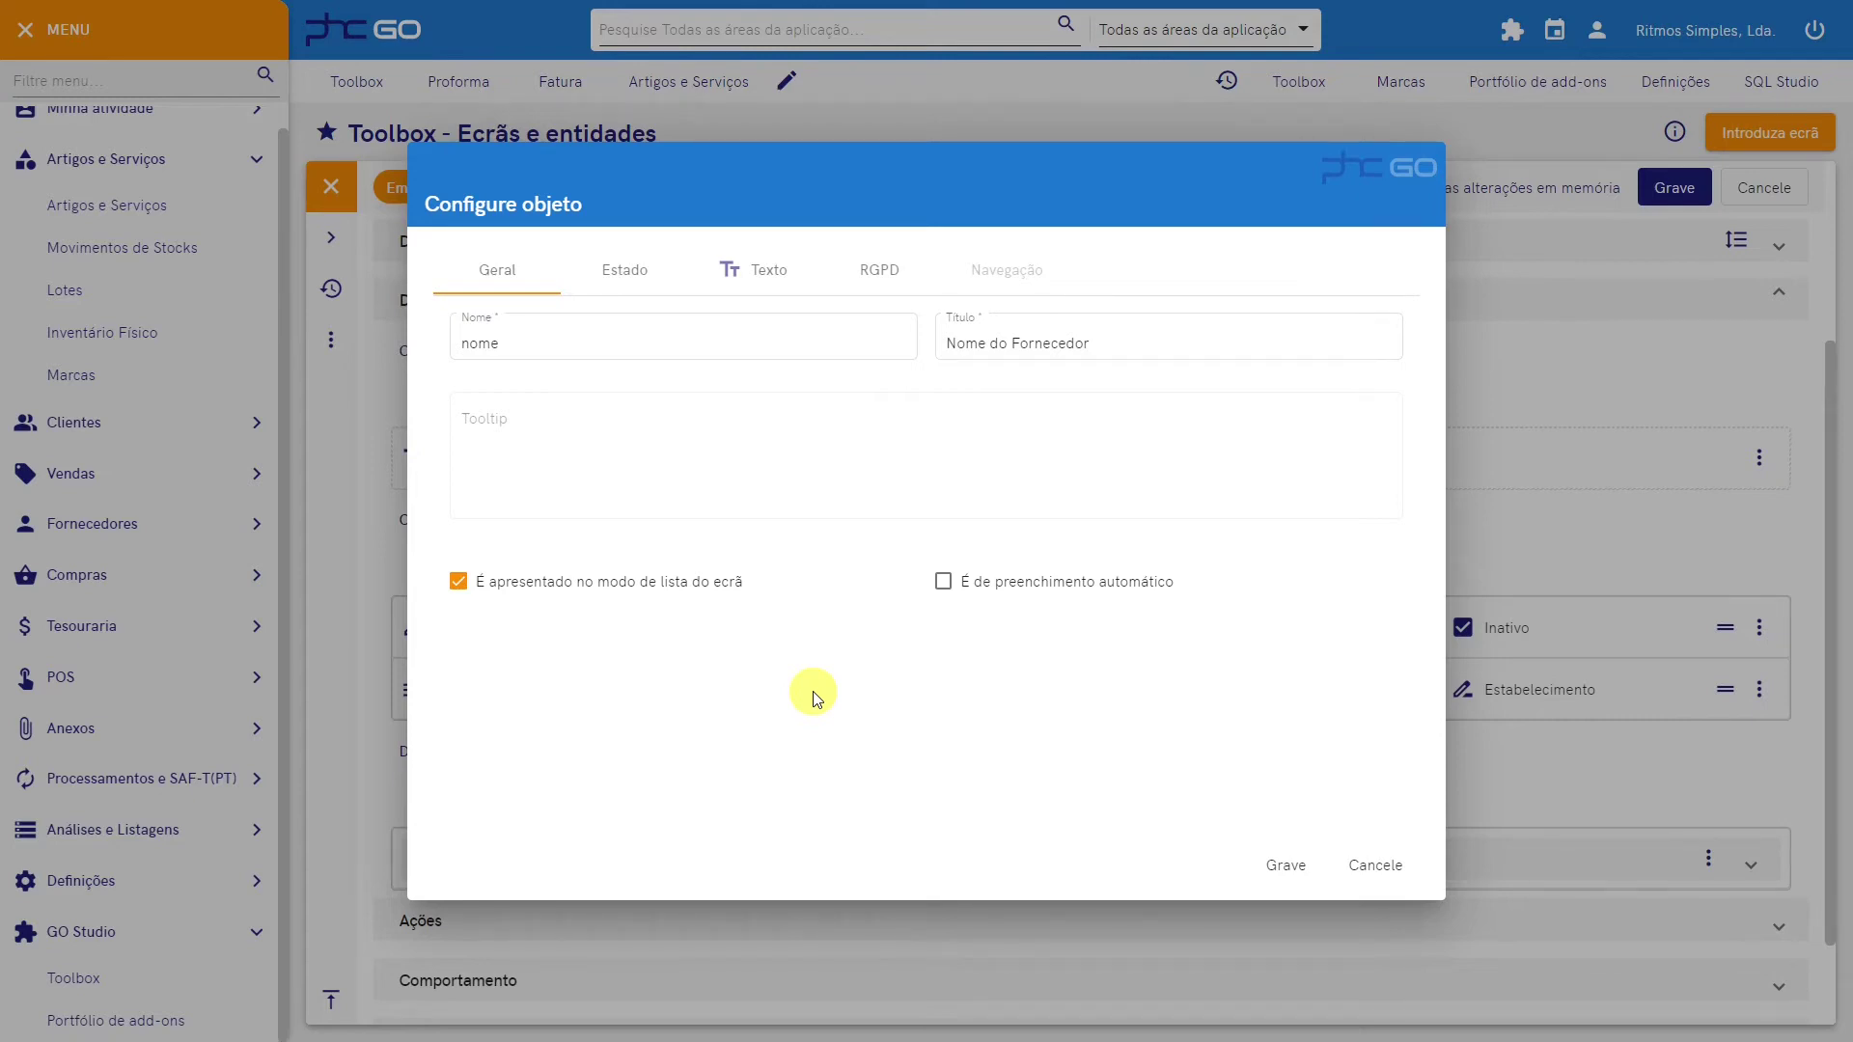
# - Set the Comprimento of the Nome do Fornecedor object to 55 and save the object
pyautogui.click(767, 272)
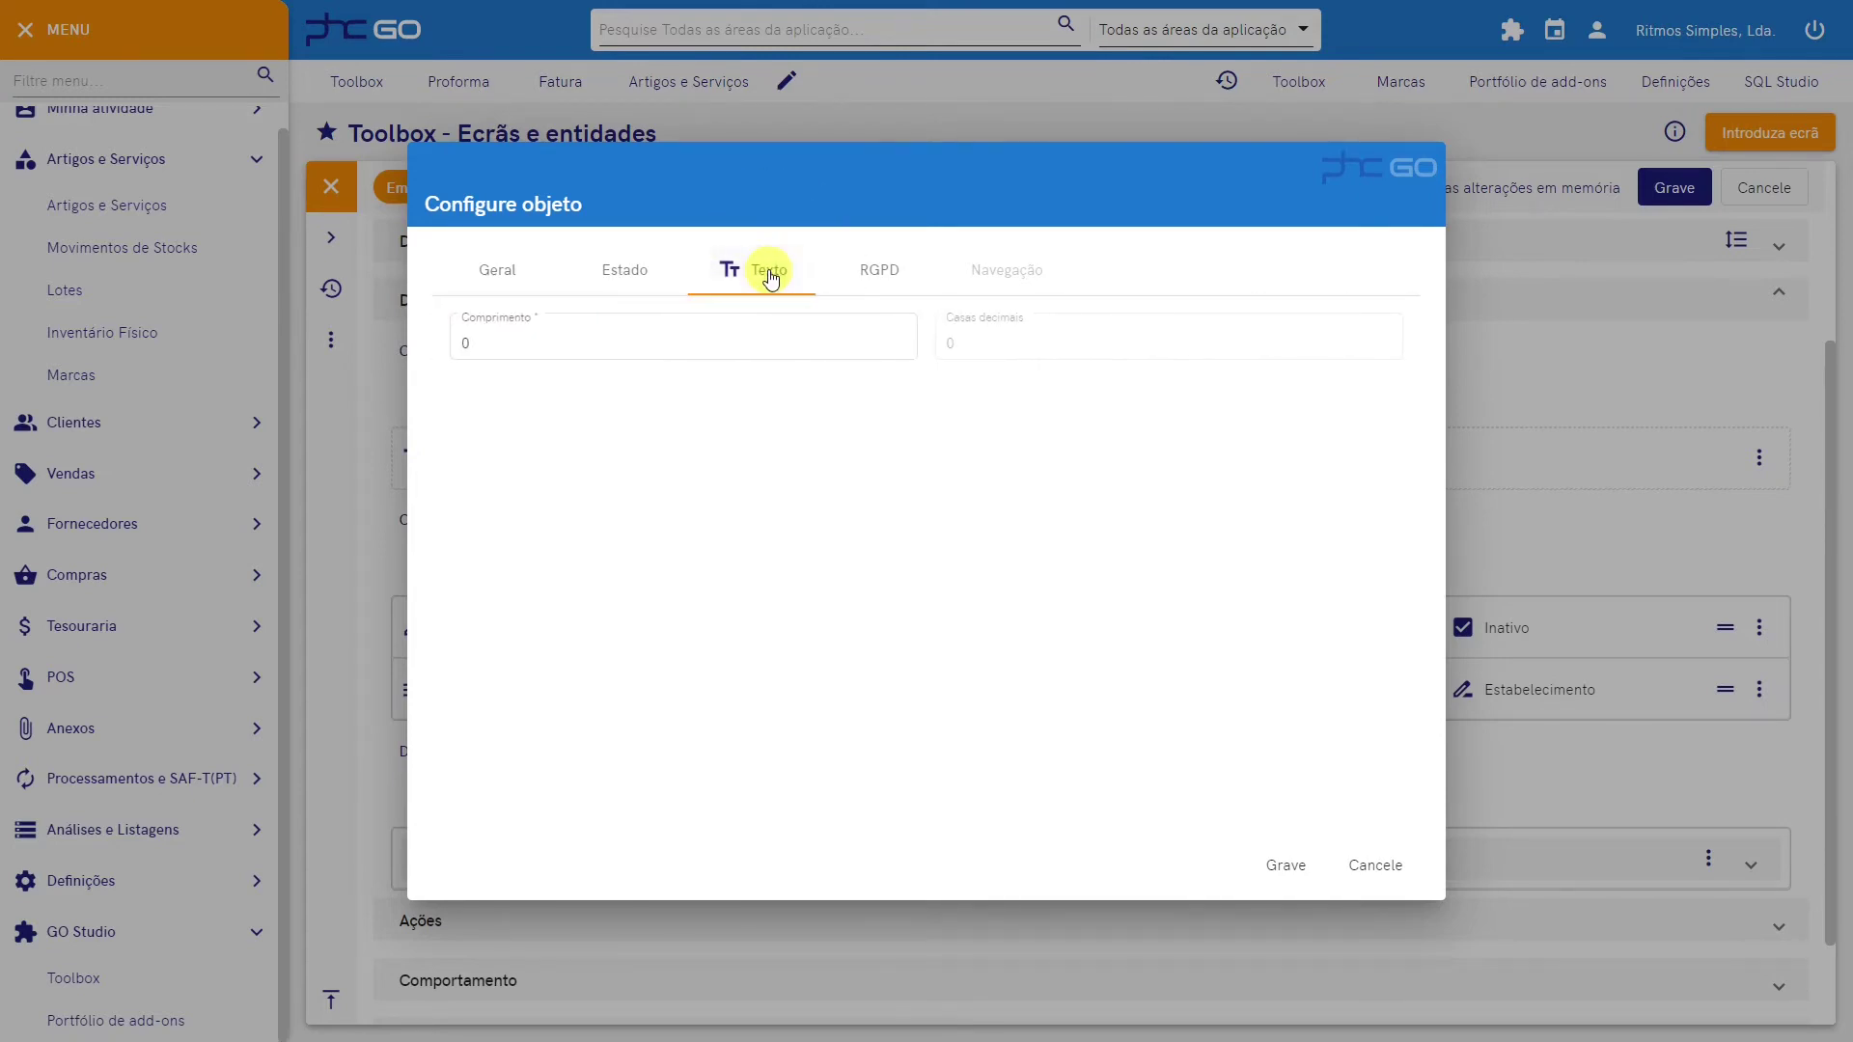
pyautogui.moveTo(604, 338); pyautogui.dragTo(439, 346)
pyautogui.write('55')
pyautogui.click(590, 471)
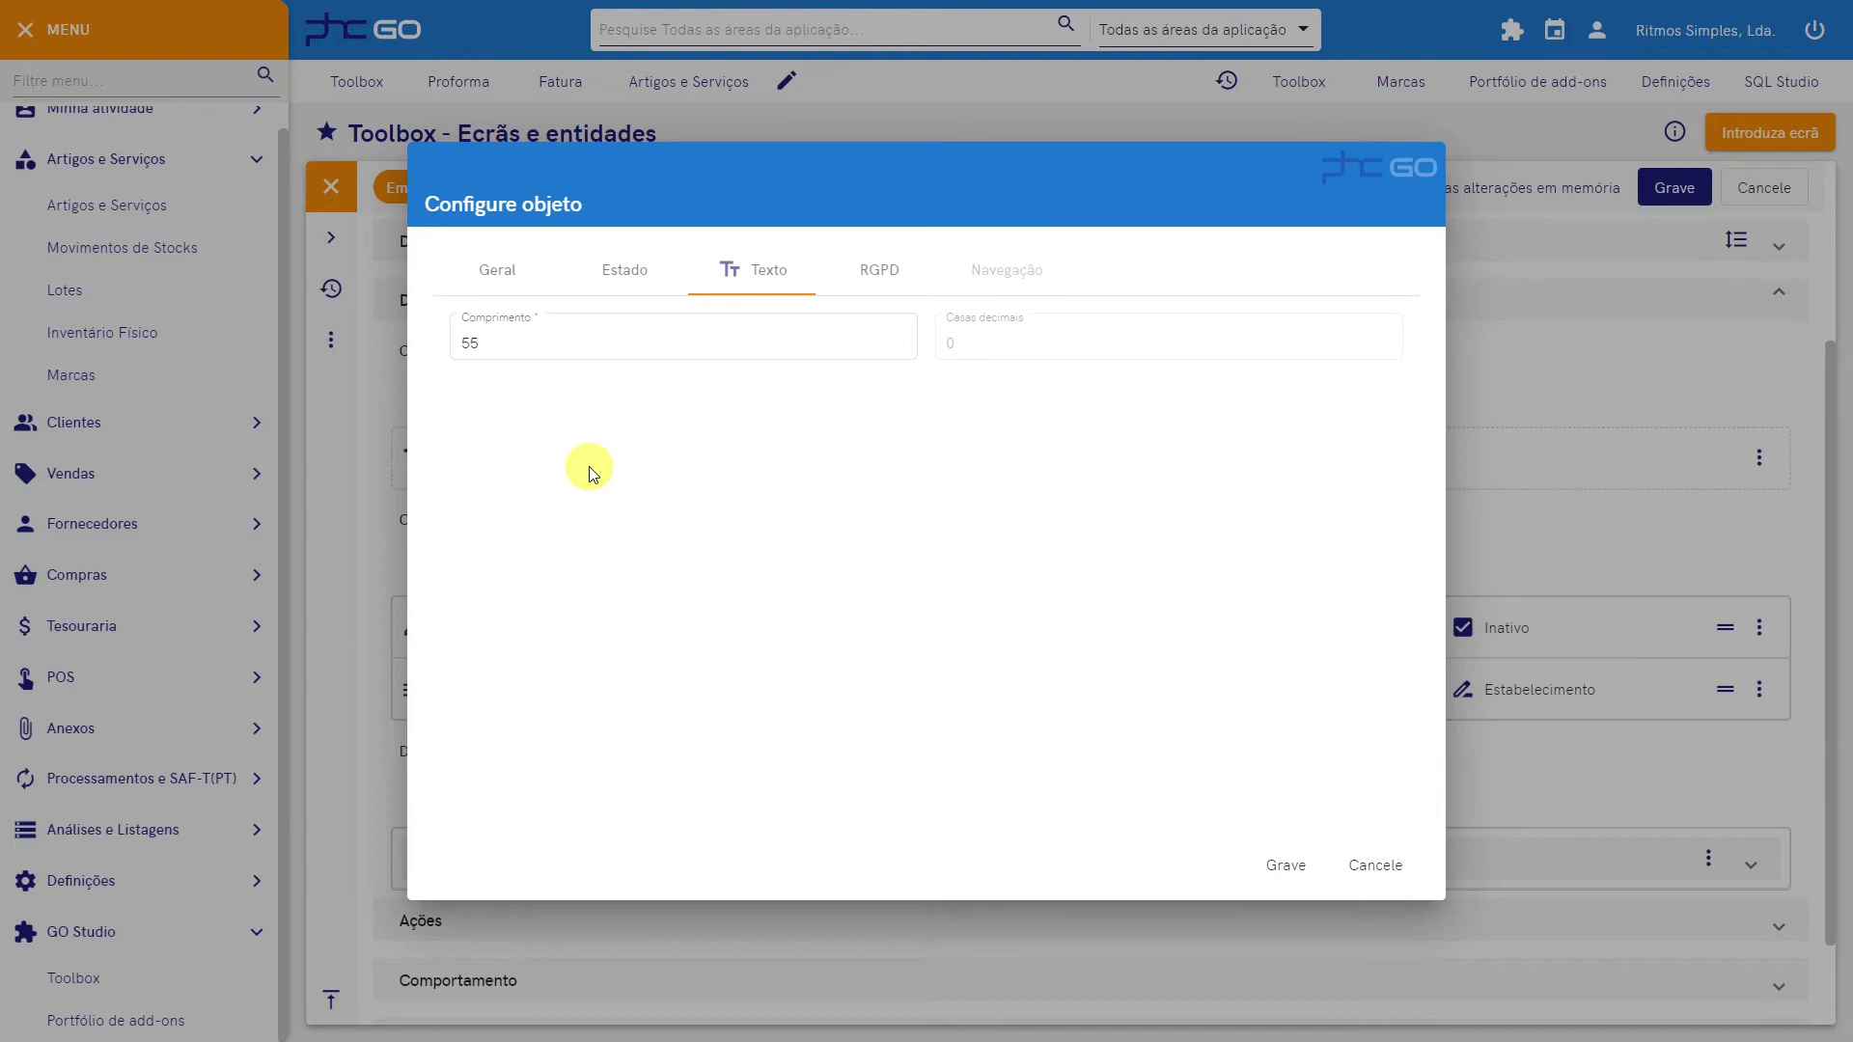
pyautogui.click(1297, 869)
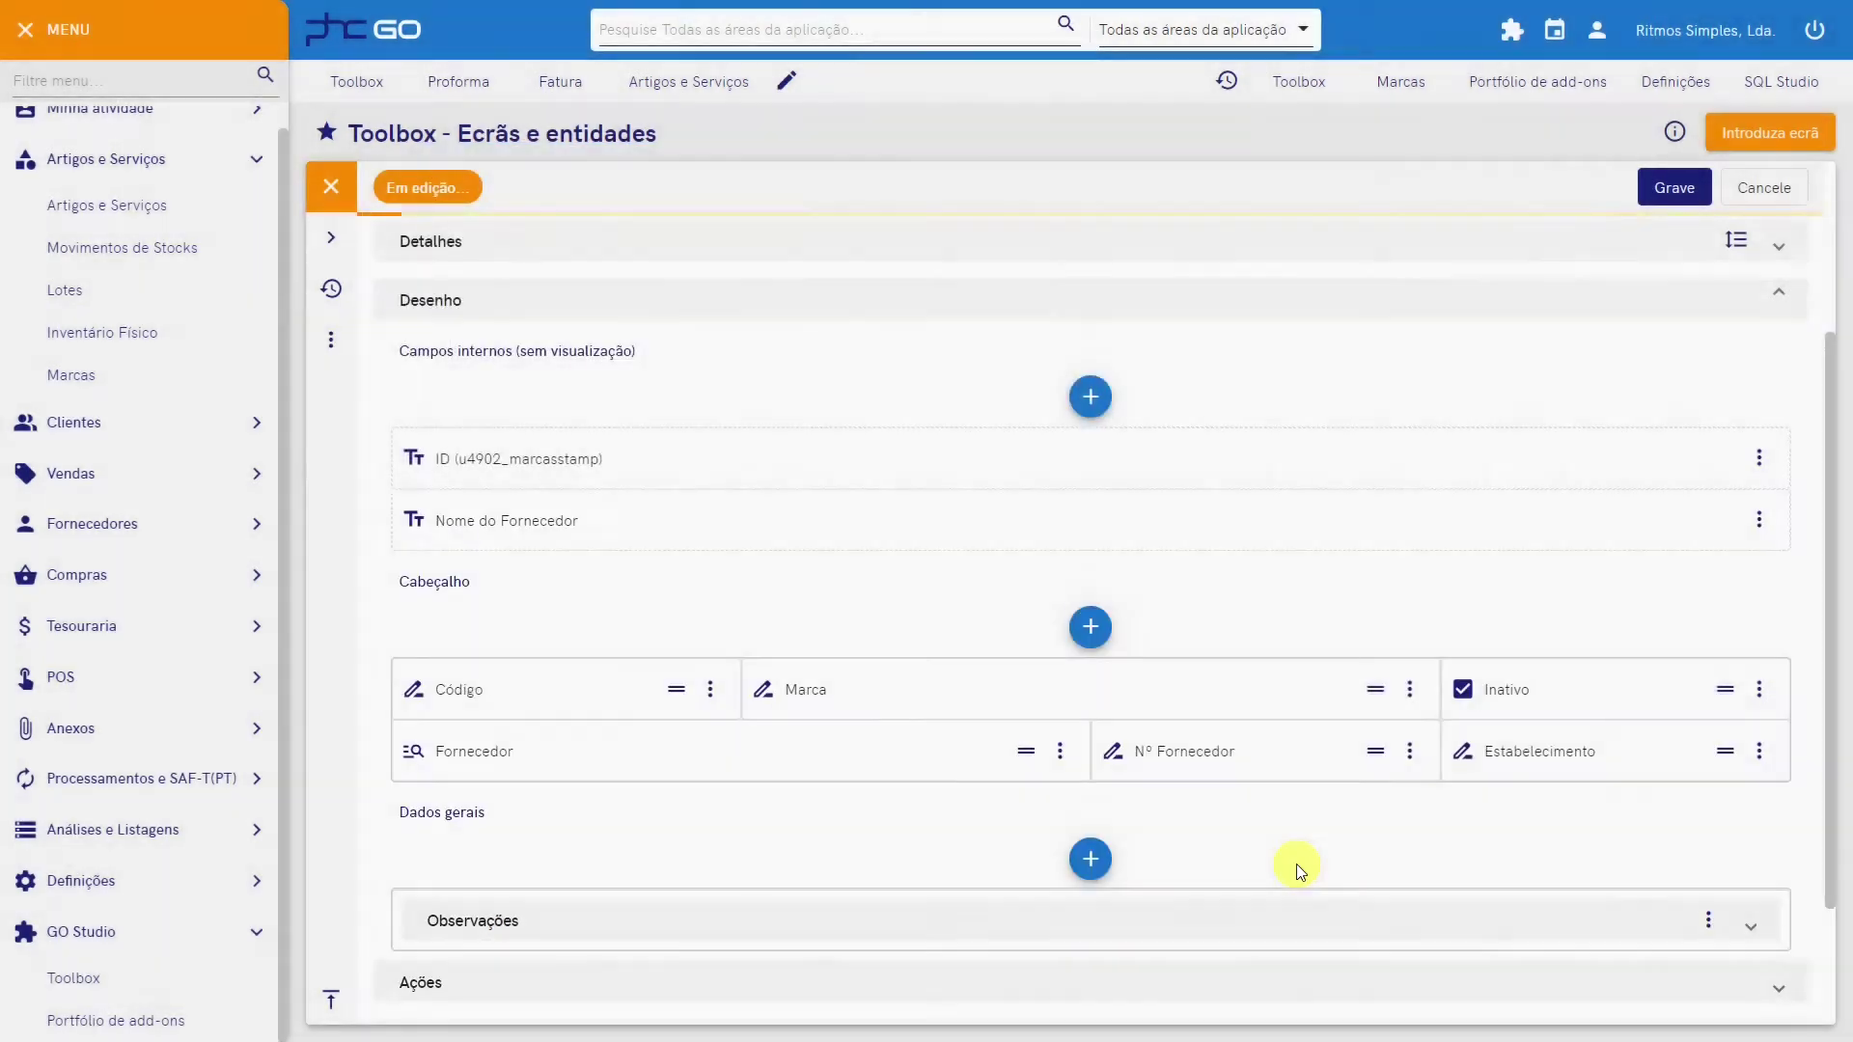
# - Configure the Código field to be presented in the screen's list mode and save it
pyautogui.click(710, 689)
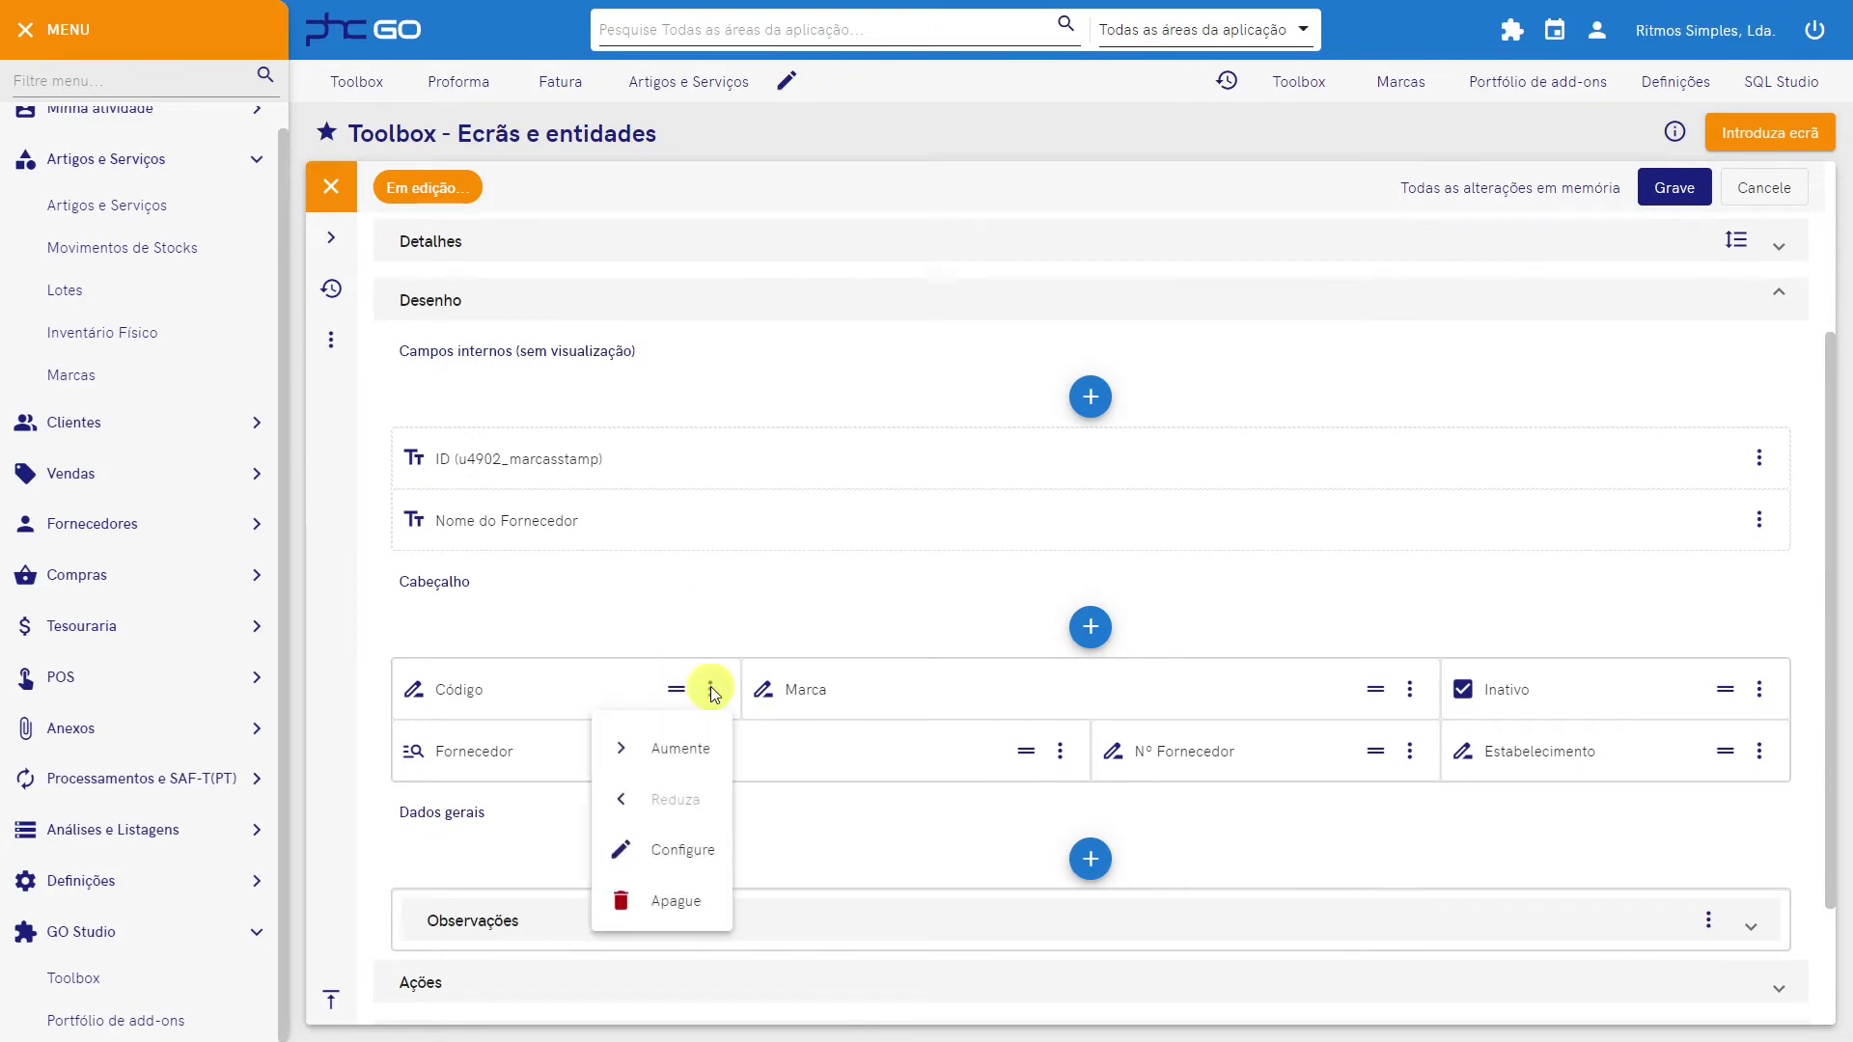
pyautogui.click(659, 835)
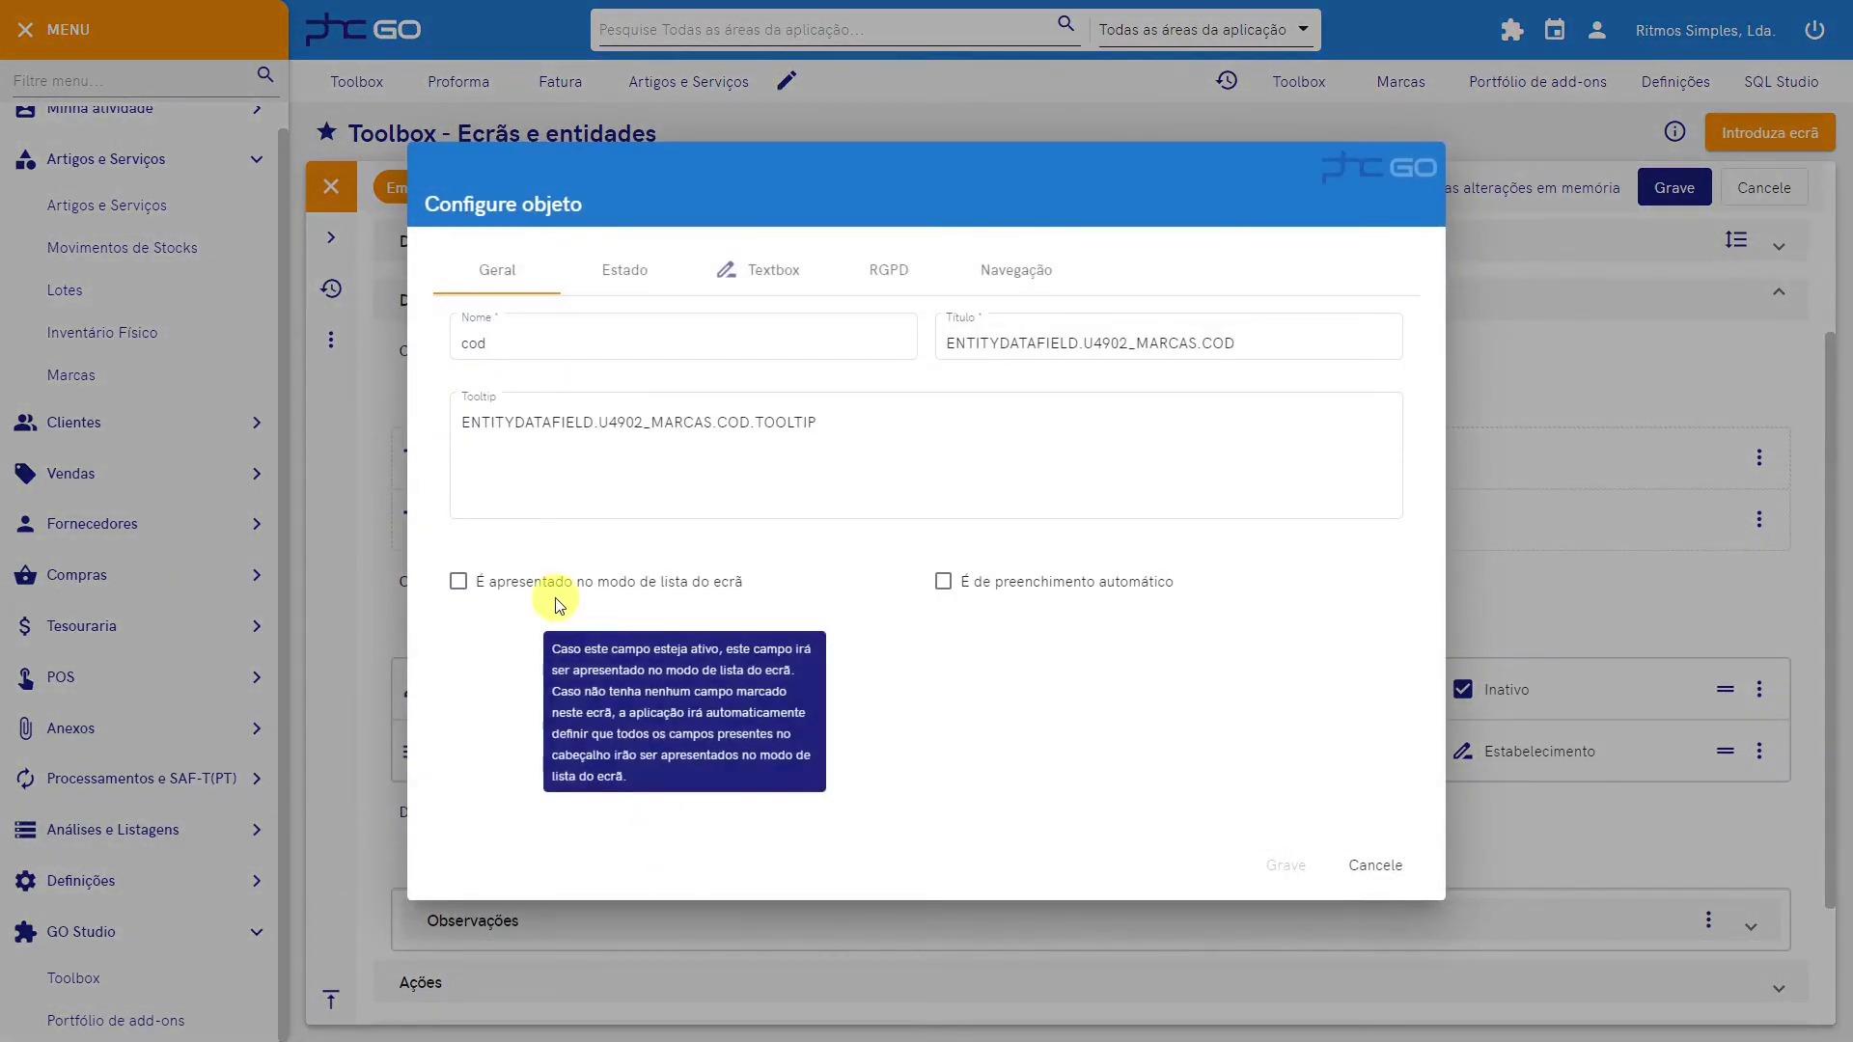
pyautogui.click(544, 593)
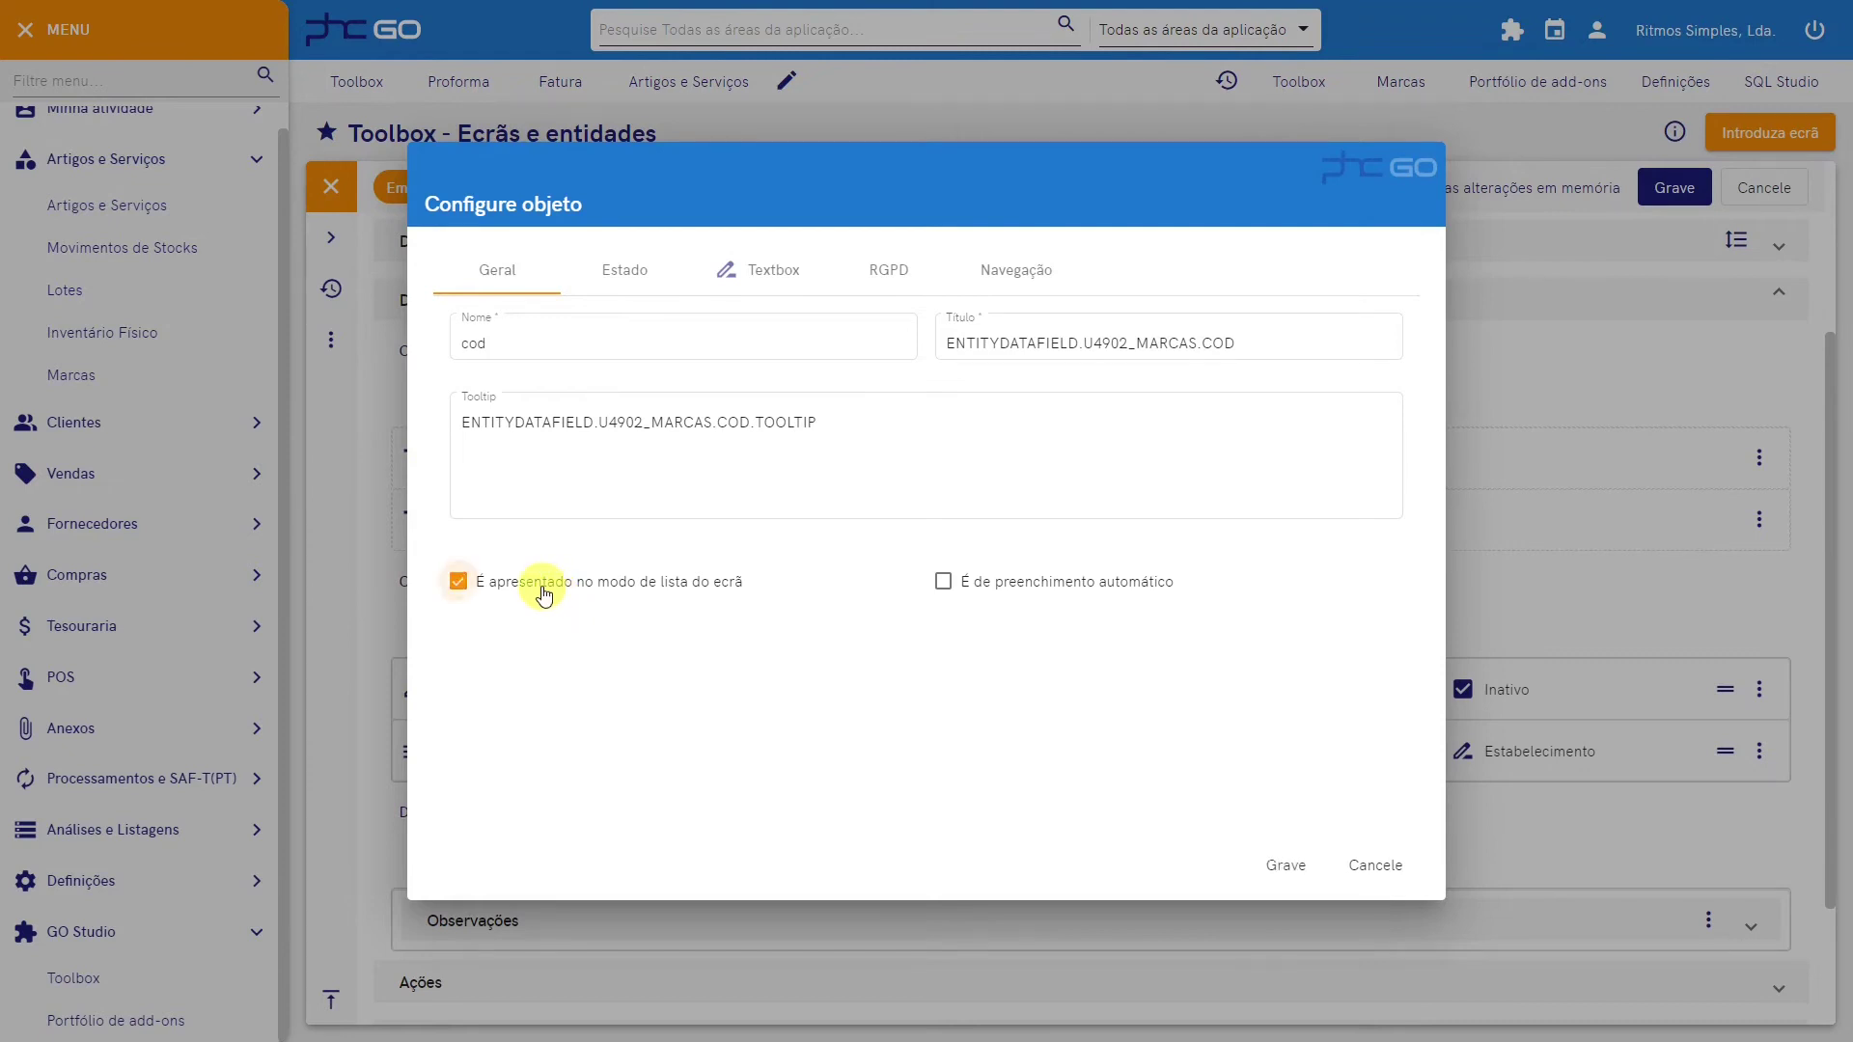
pyautogui.click(1278, 865)
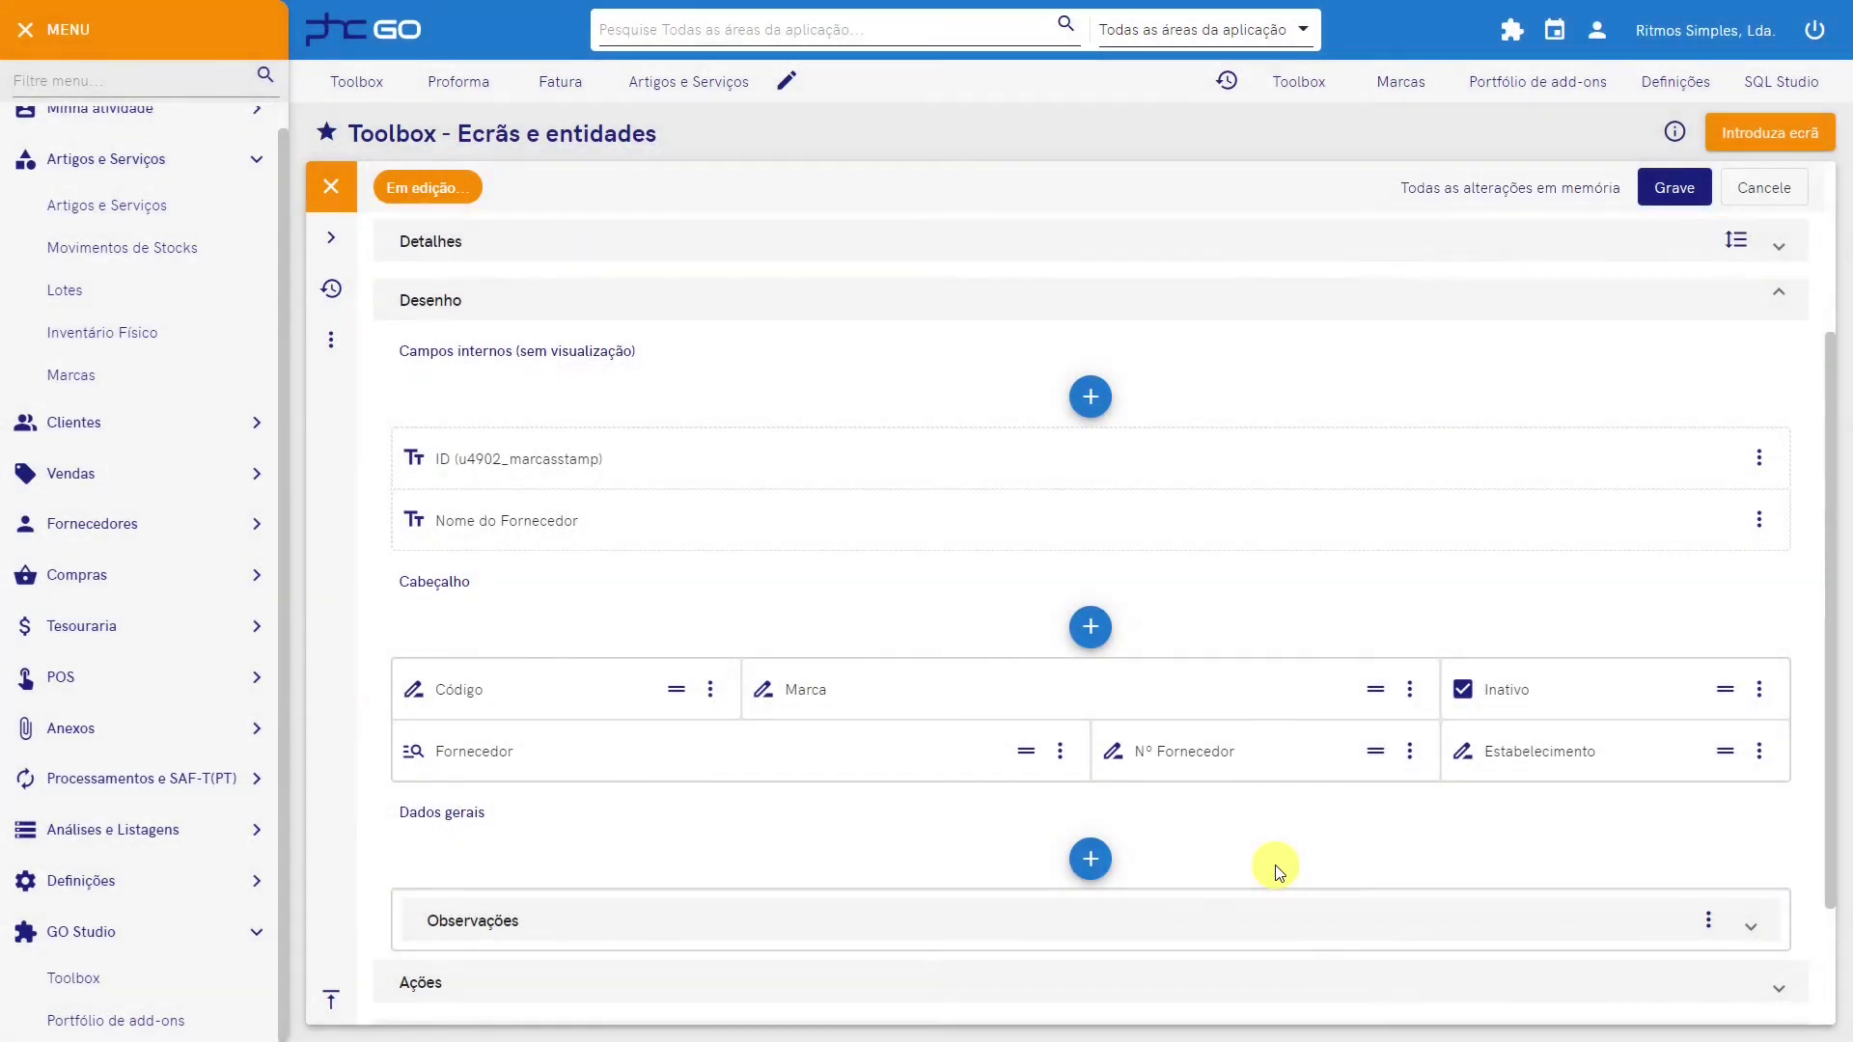
# - Configure the Marca field to be presented in the screen's list mode and save it
pyautogui.click(1410, 689)
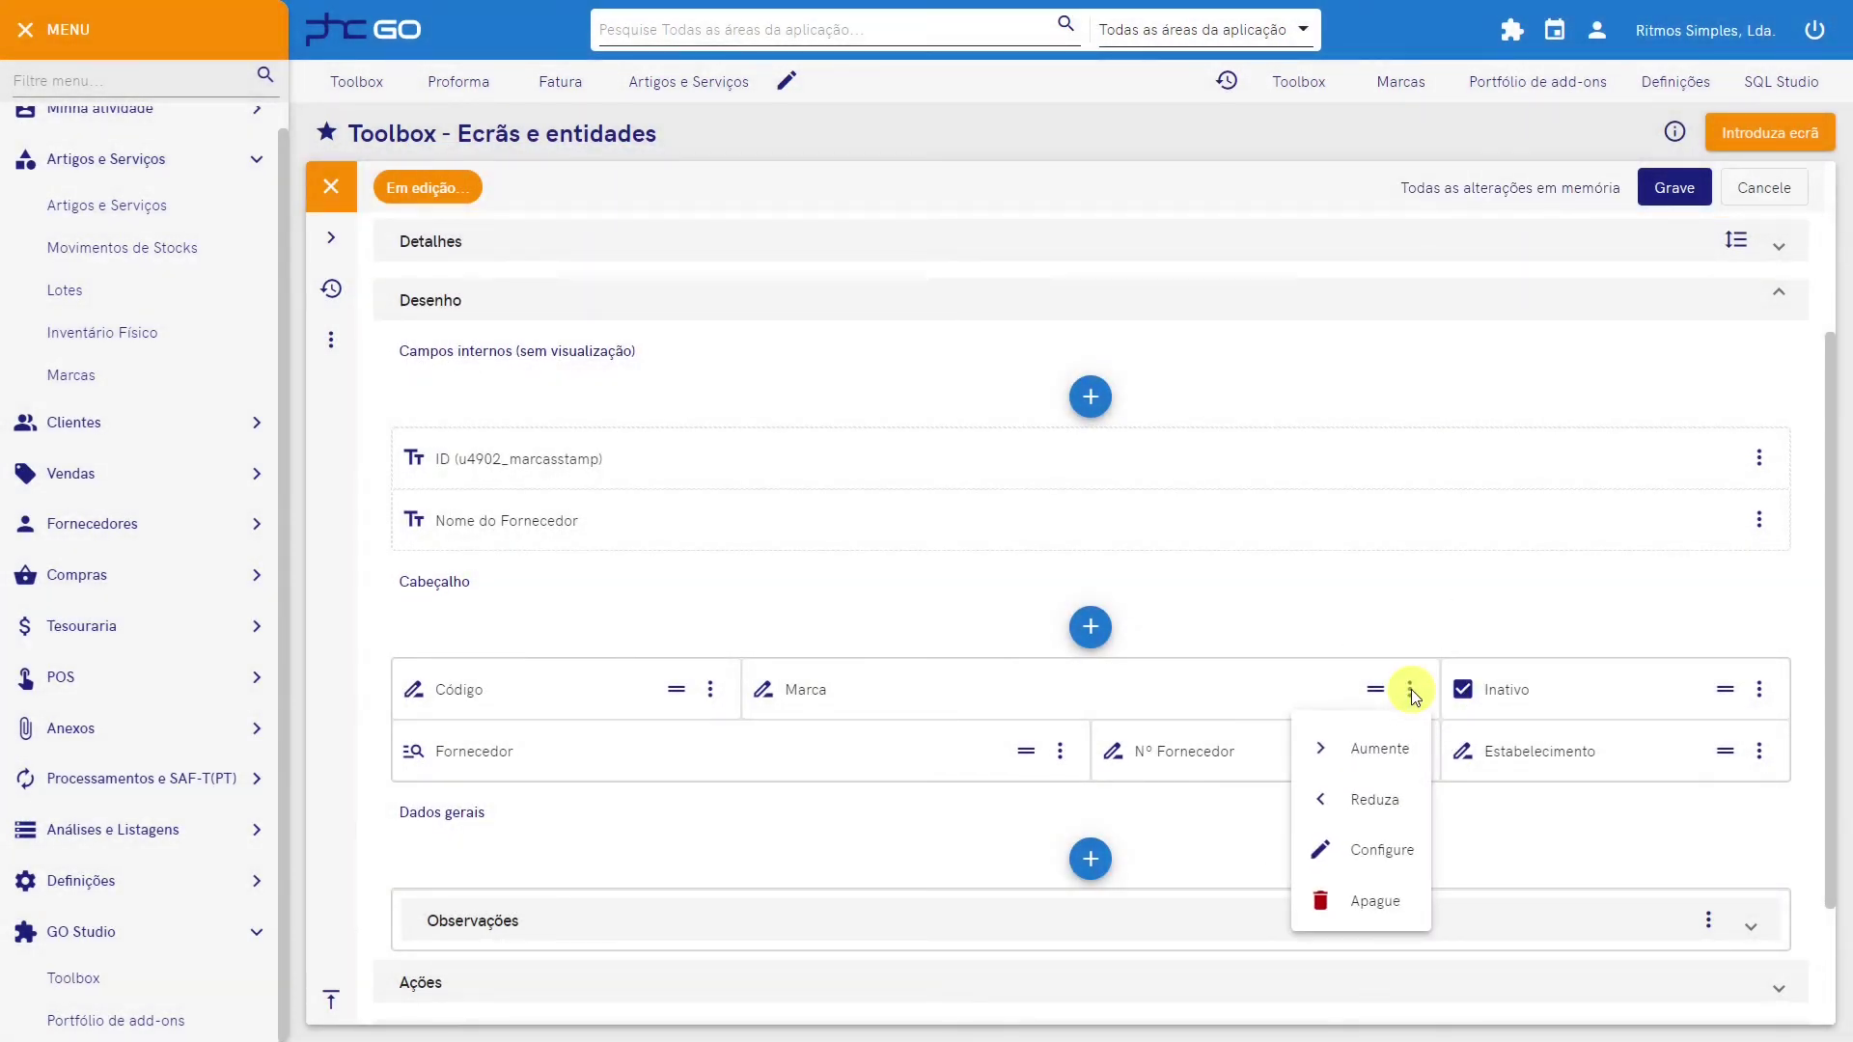
pyautogui.click(1375, 852)
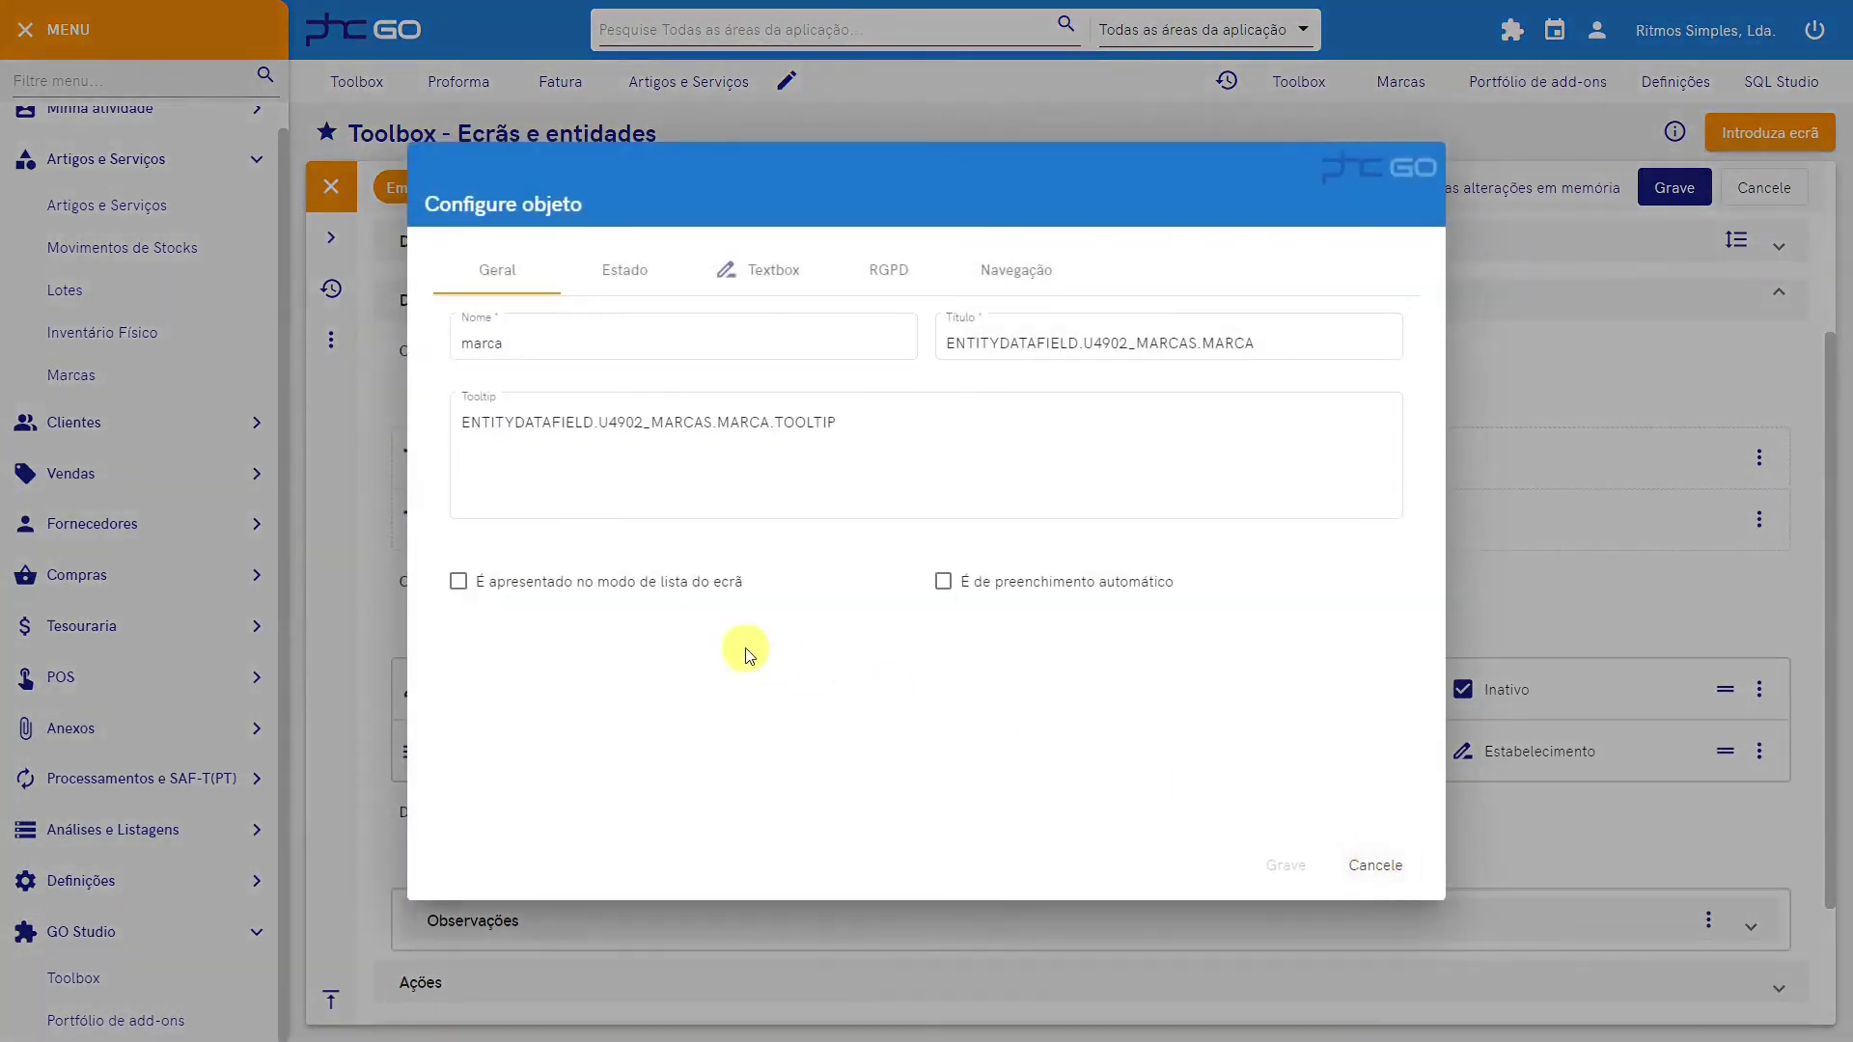
pyautogui.click(554, 582)
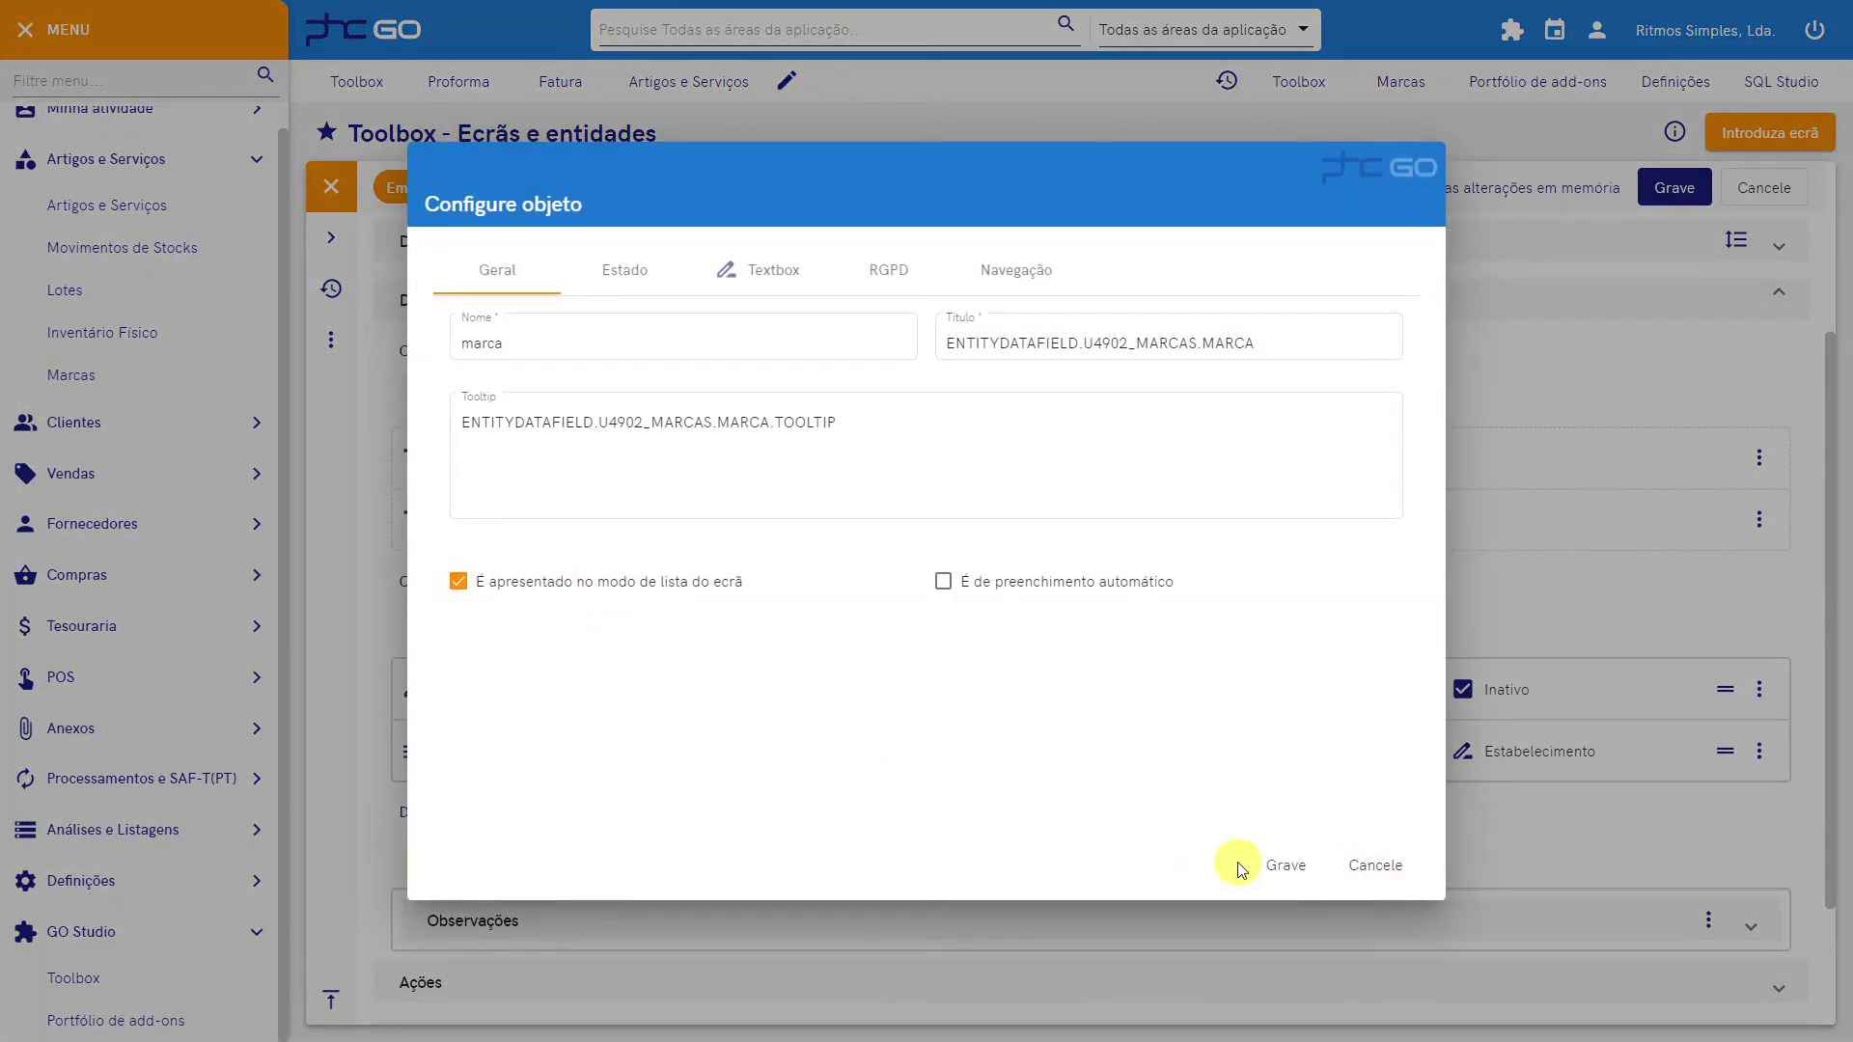
pyautogui.click(1242, 867)
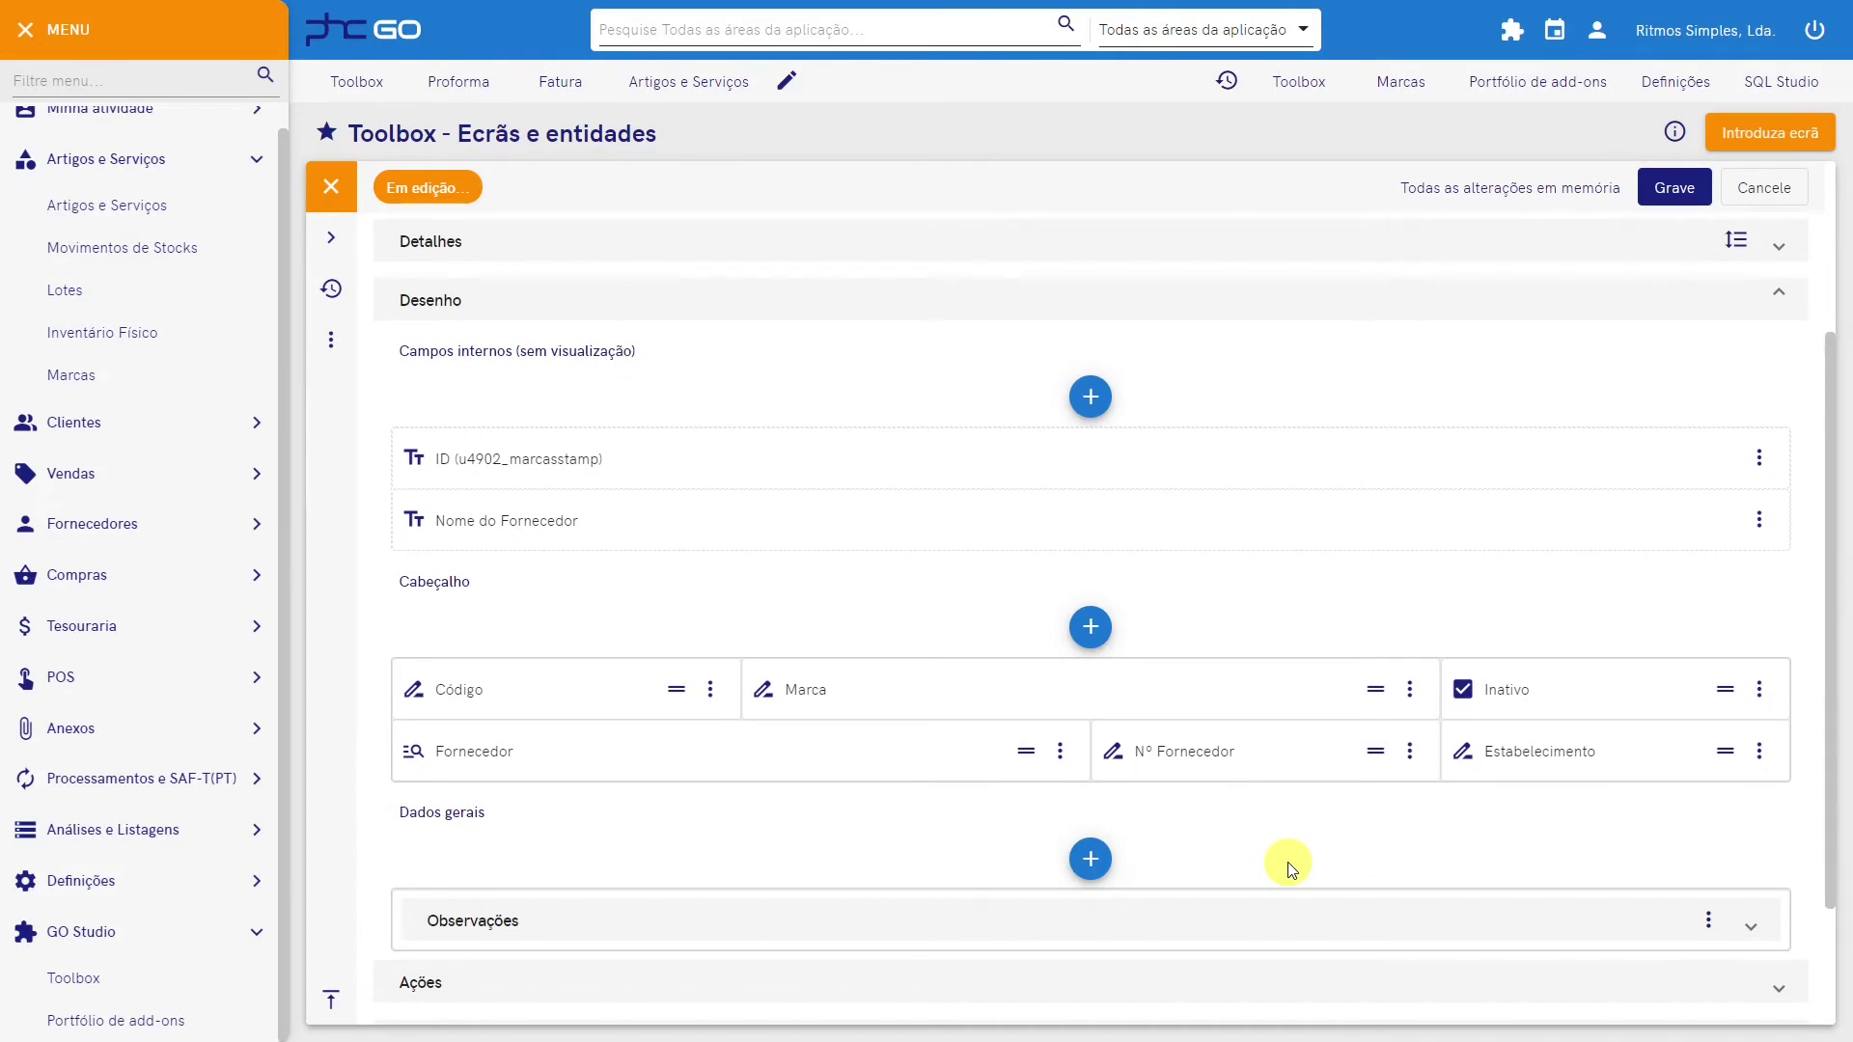
# - Configure the Inativo field to be presented in the screen's list mode, then save the object and the Marcas screen record
pyautogui.click(1498, 699)
pyautogui.click(1759, 690)
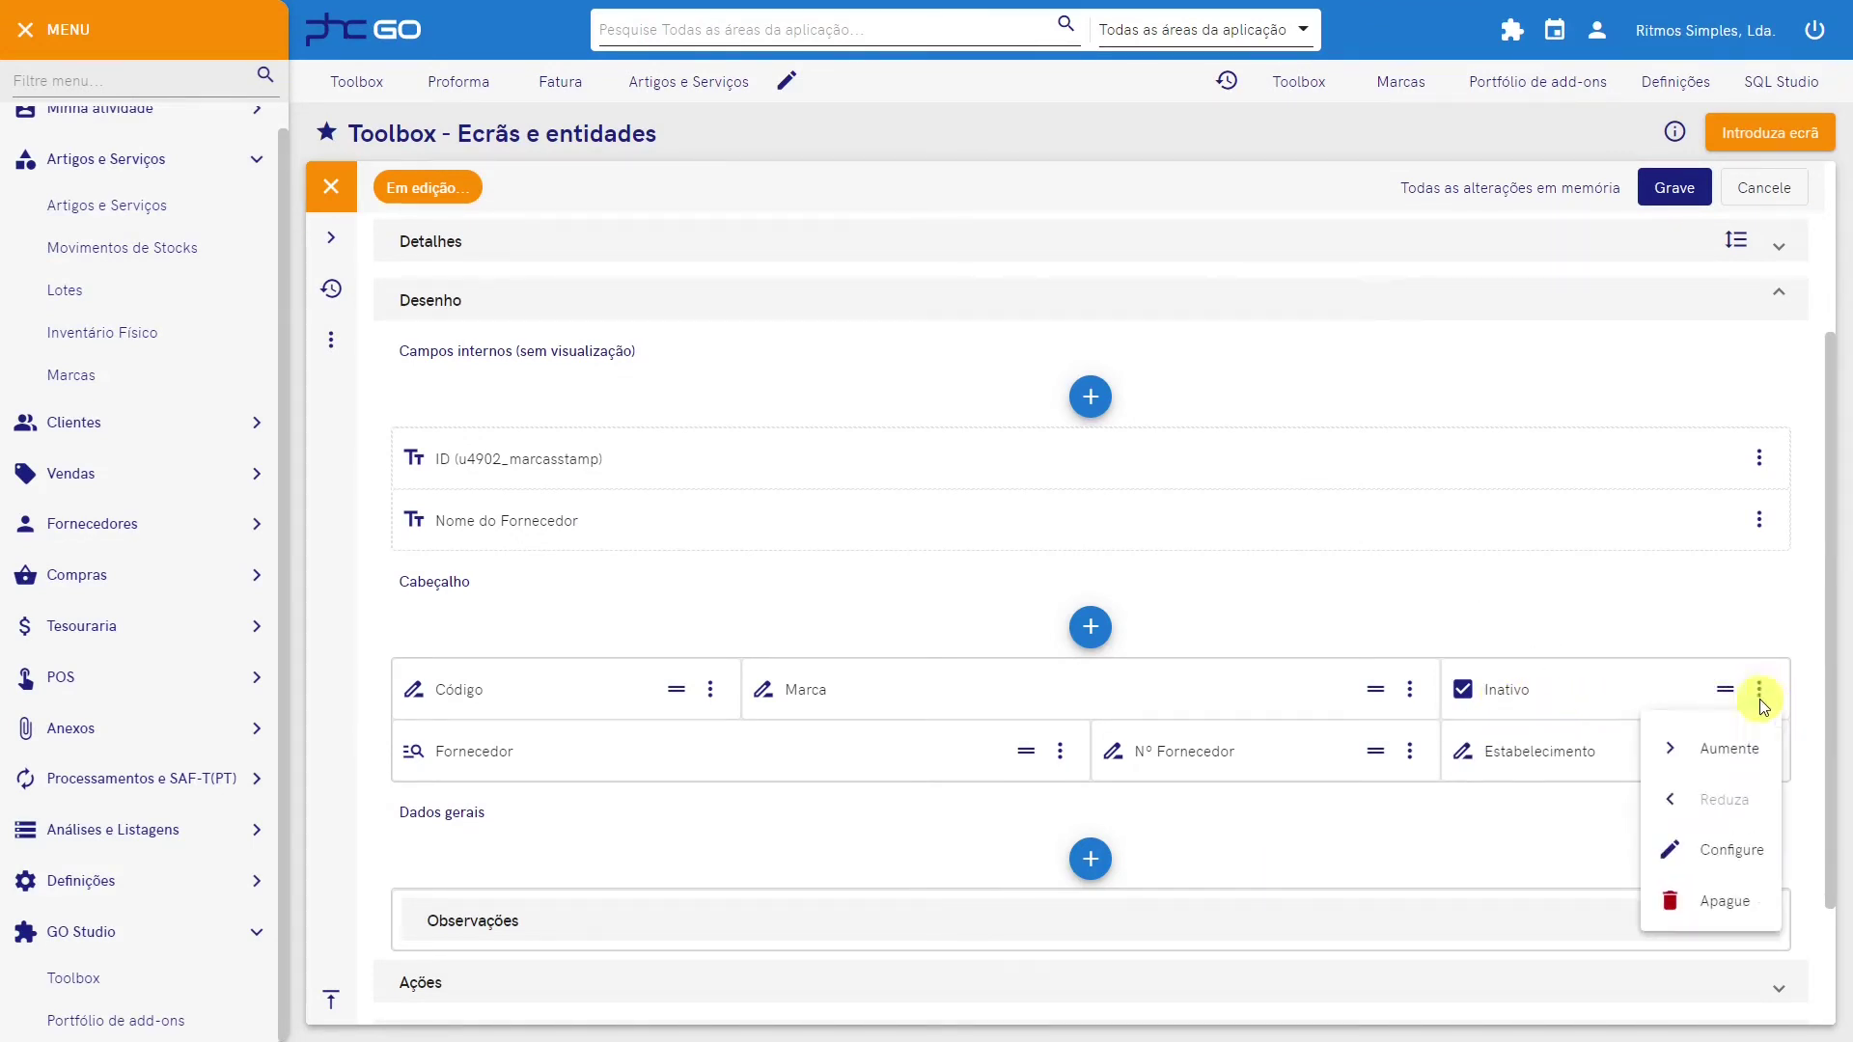
pyautogui.click(1734, 851)
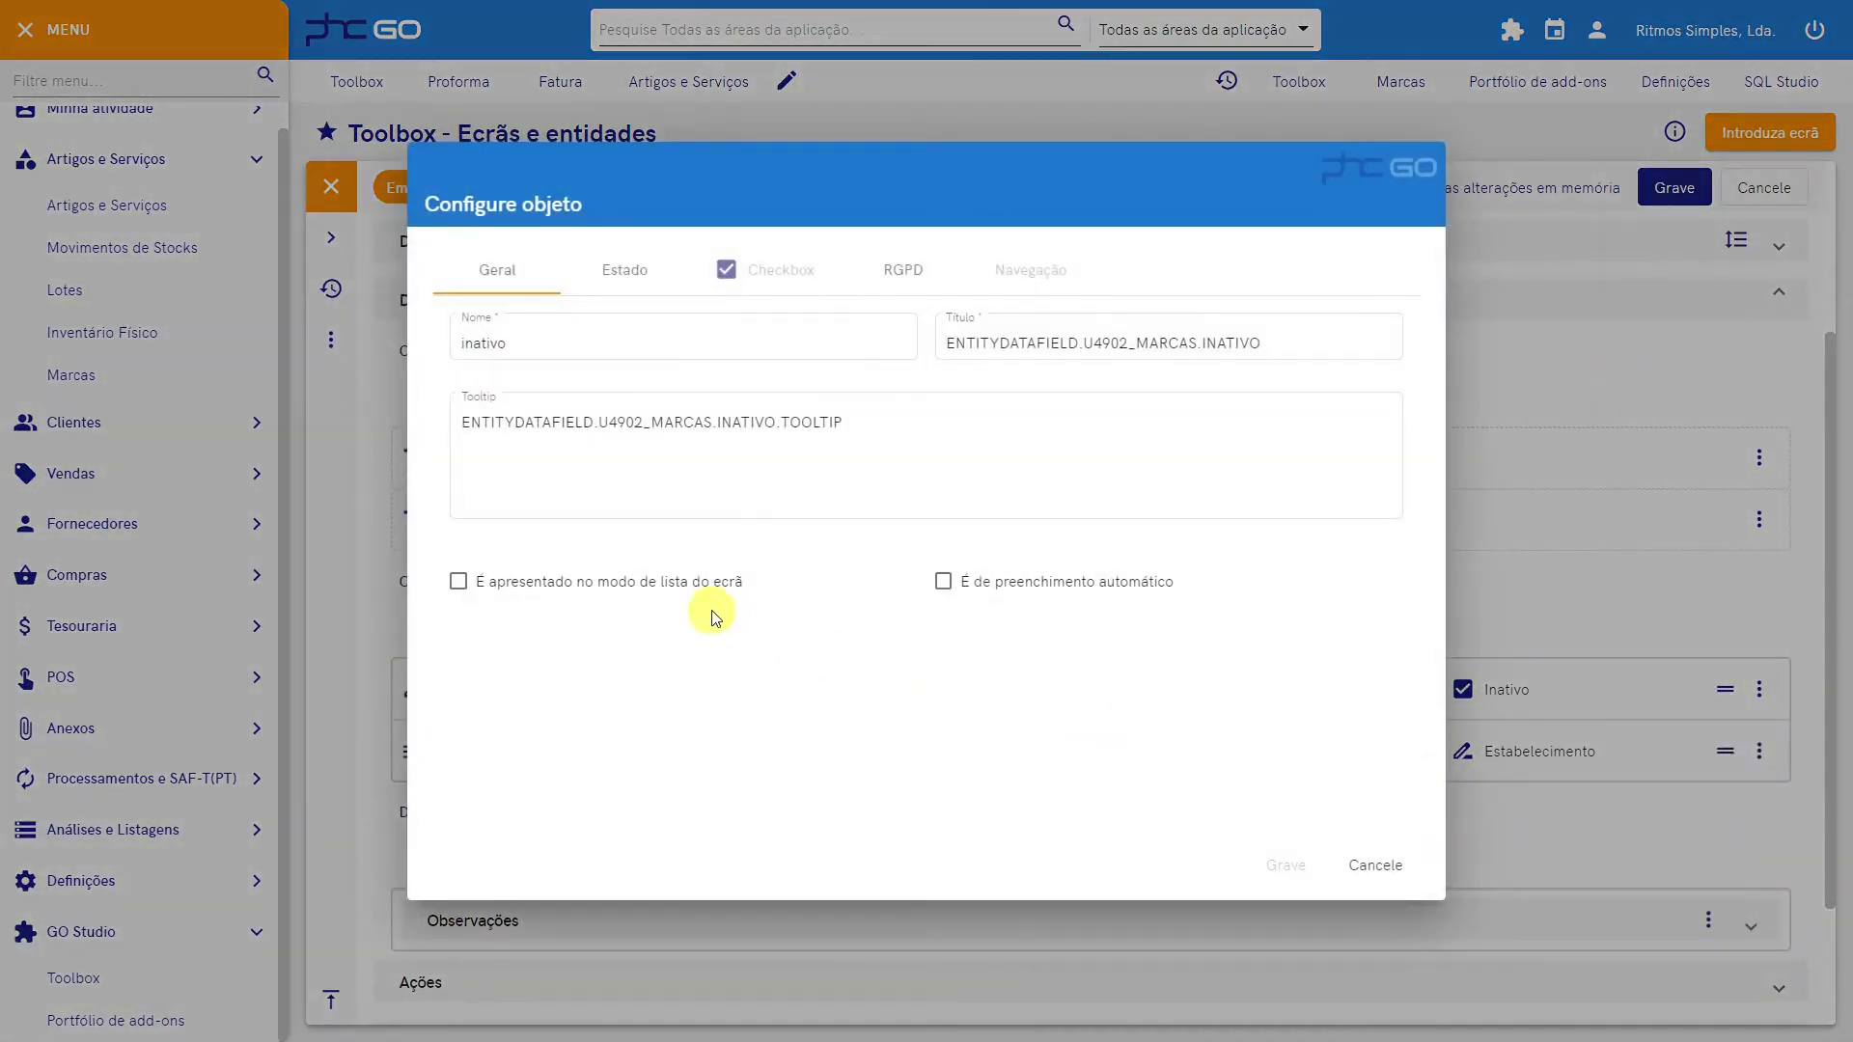
pyautogui.click(662, 598)
pyautogui.click(1281, 868)
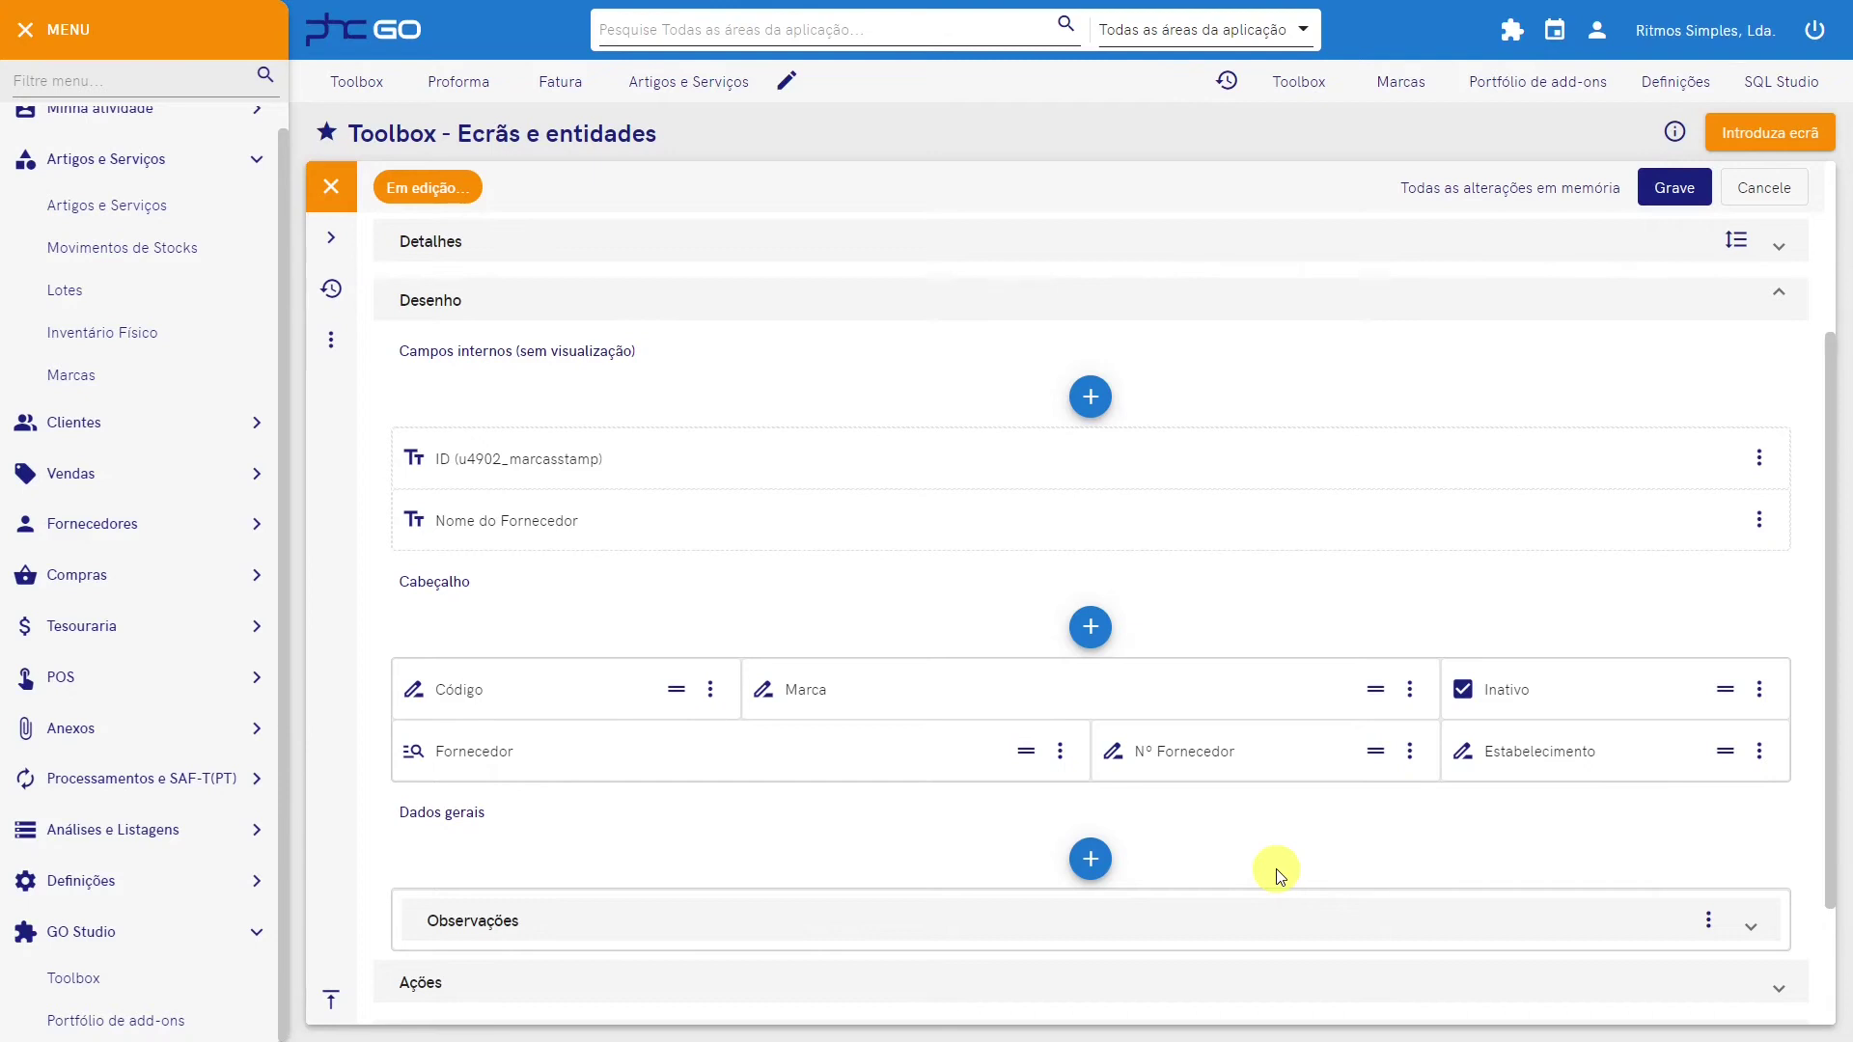
pyautogui.click(1274, 765)
pyautogui.click(1662, 195)
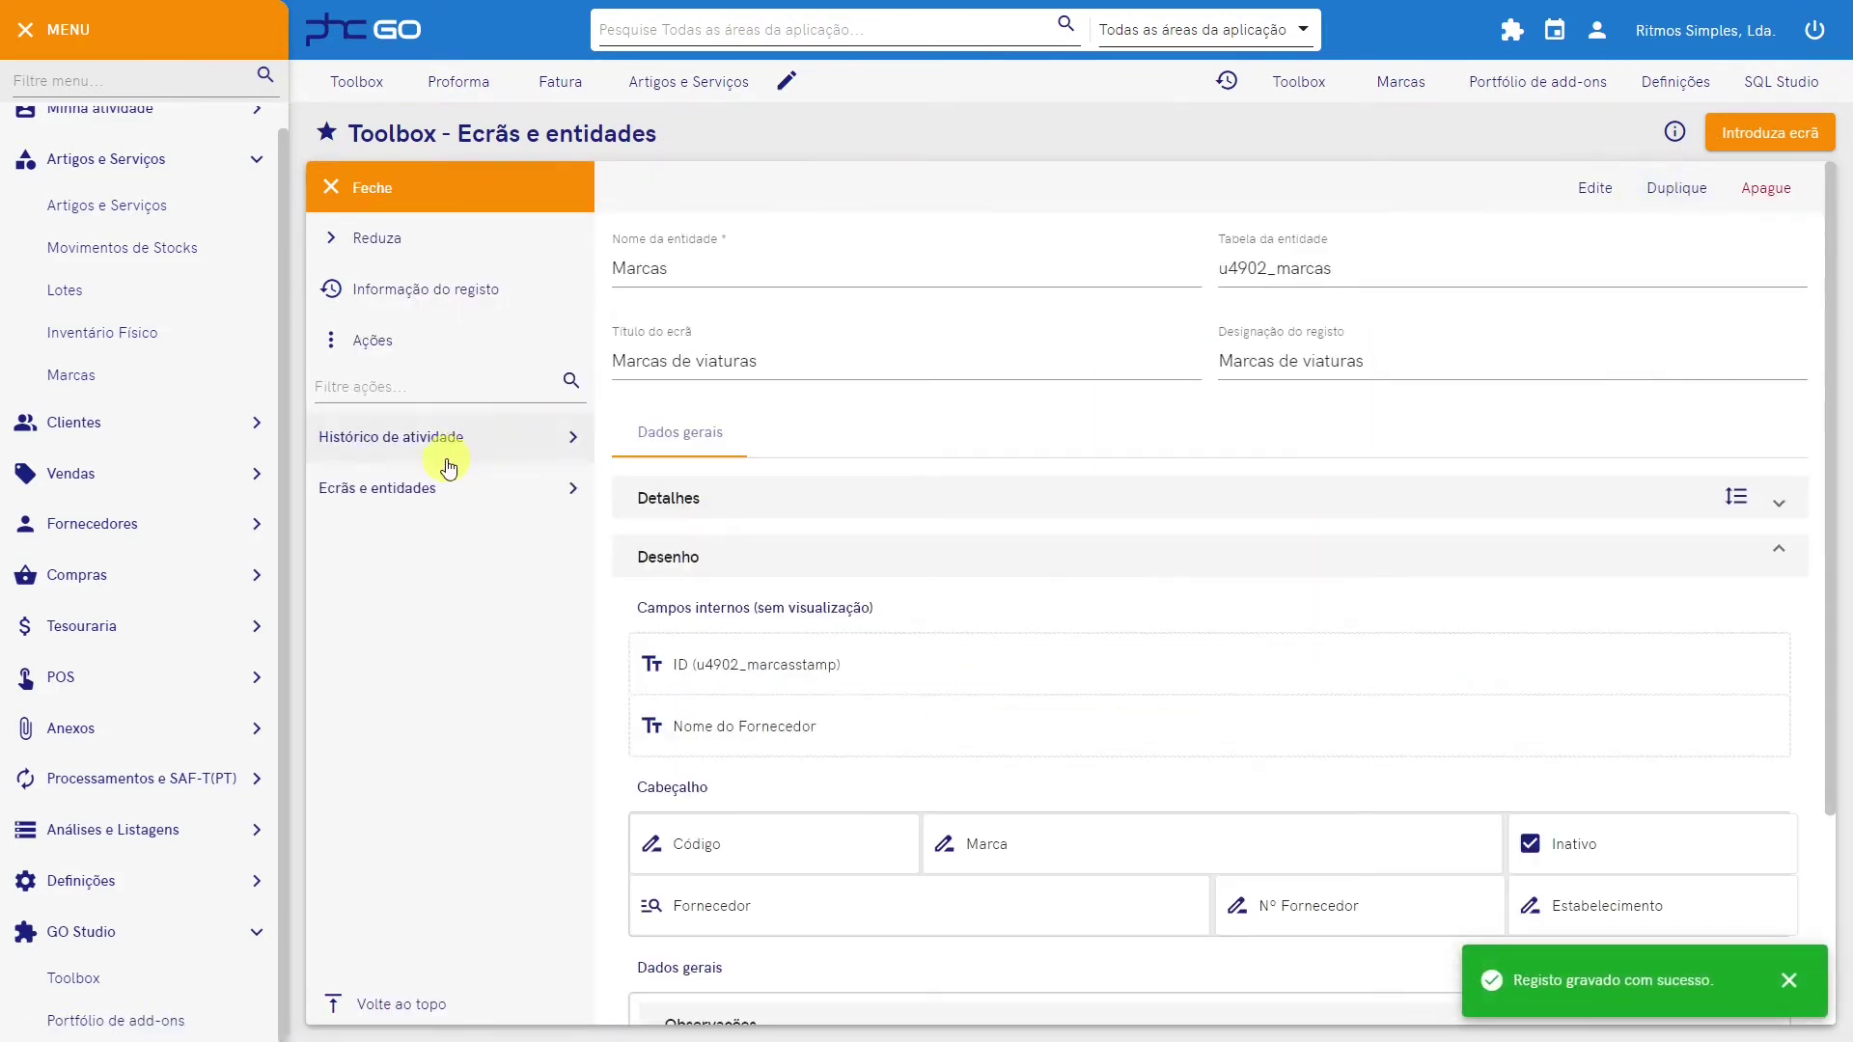
# - Look through the add-ons offered for the Marcas screen and cancel without adding it to any
pyautogui.click(386, 490)
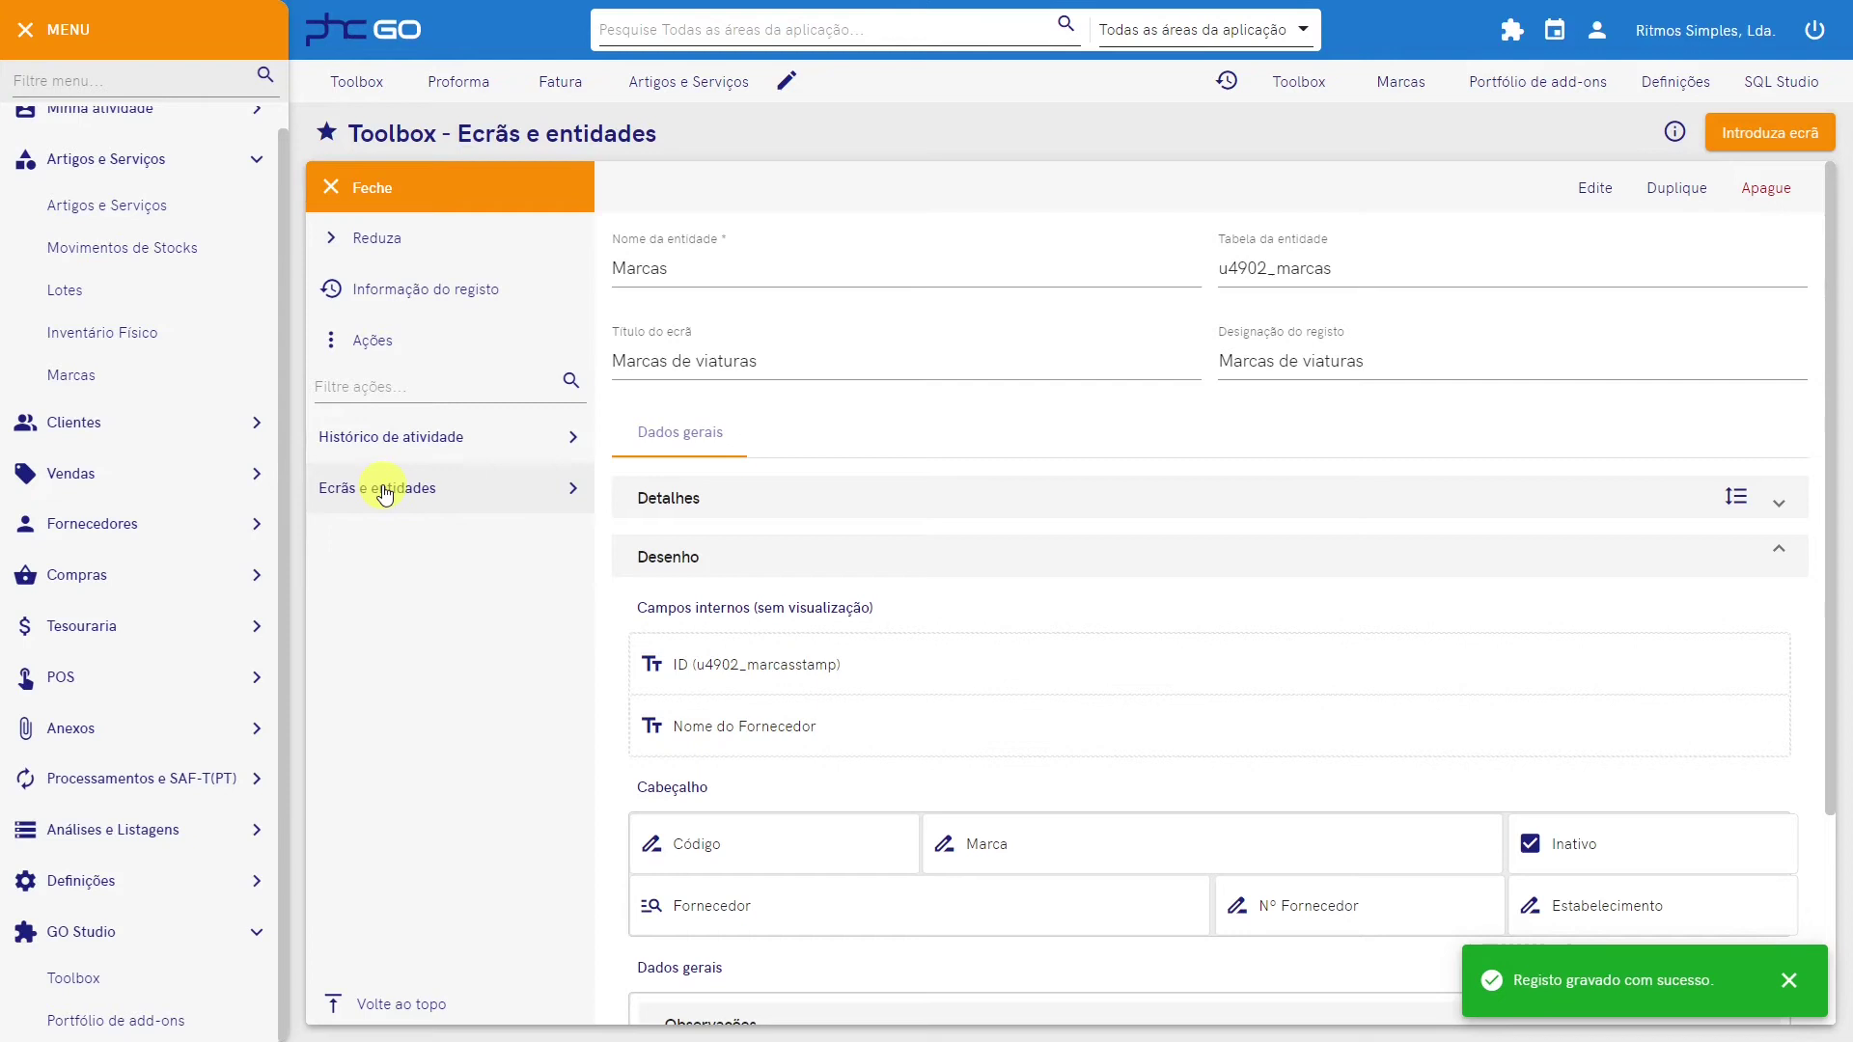
pyautogui.click(384, 577)
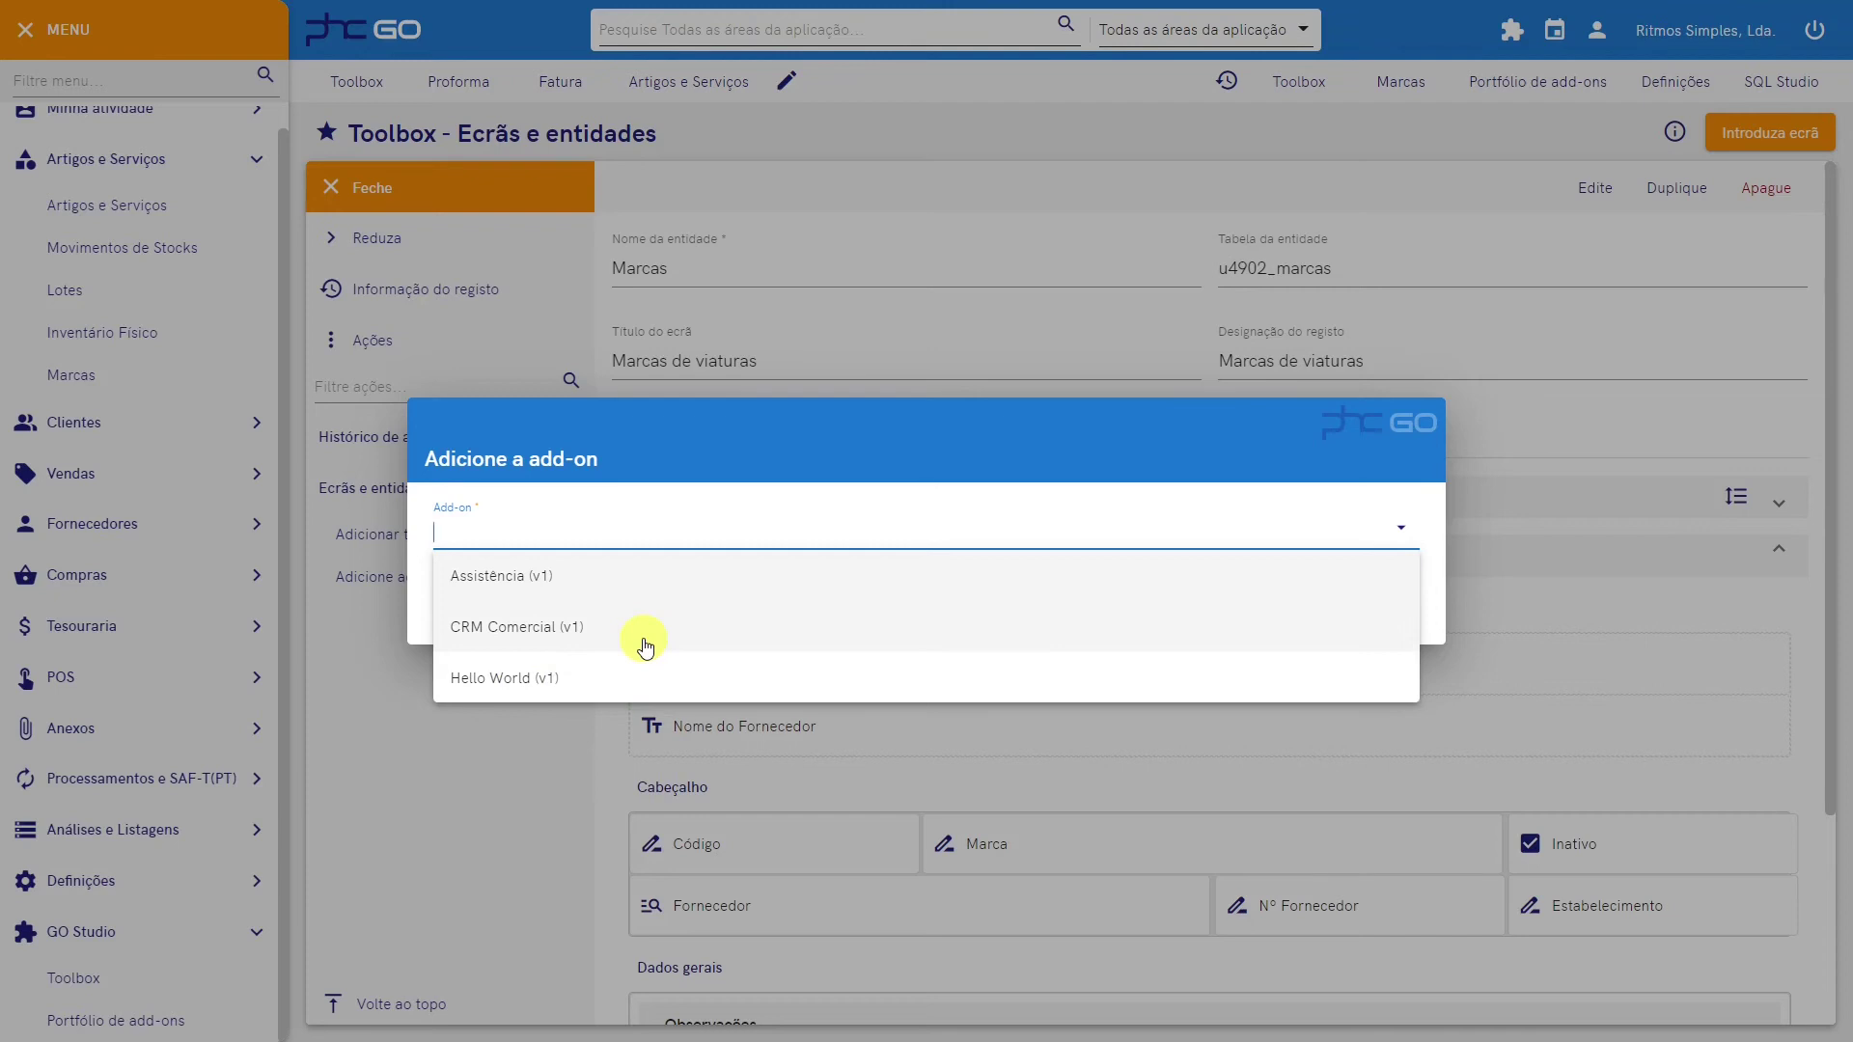
pyautogui.click(1024, 451)
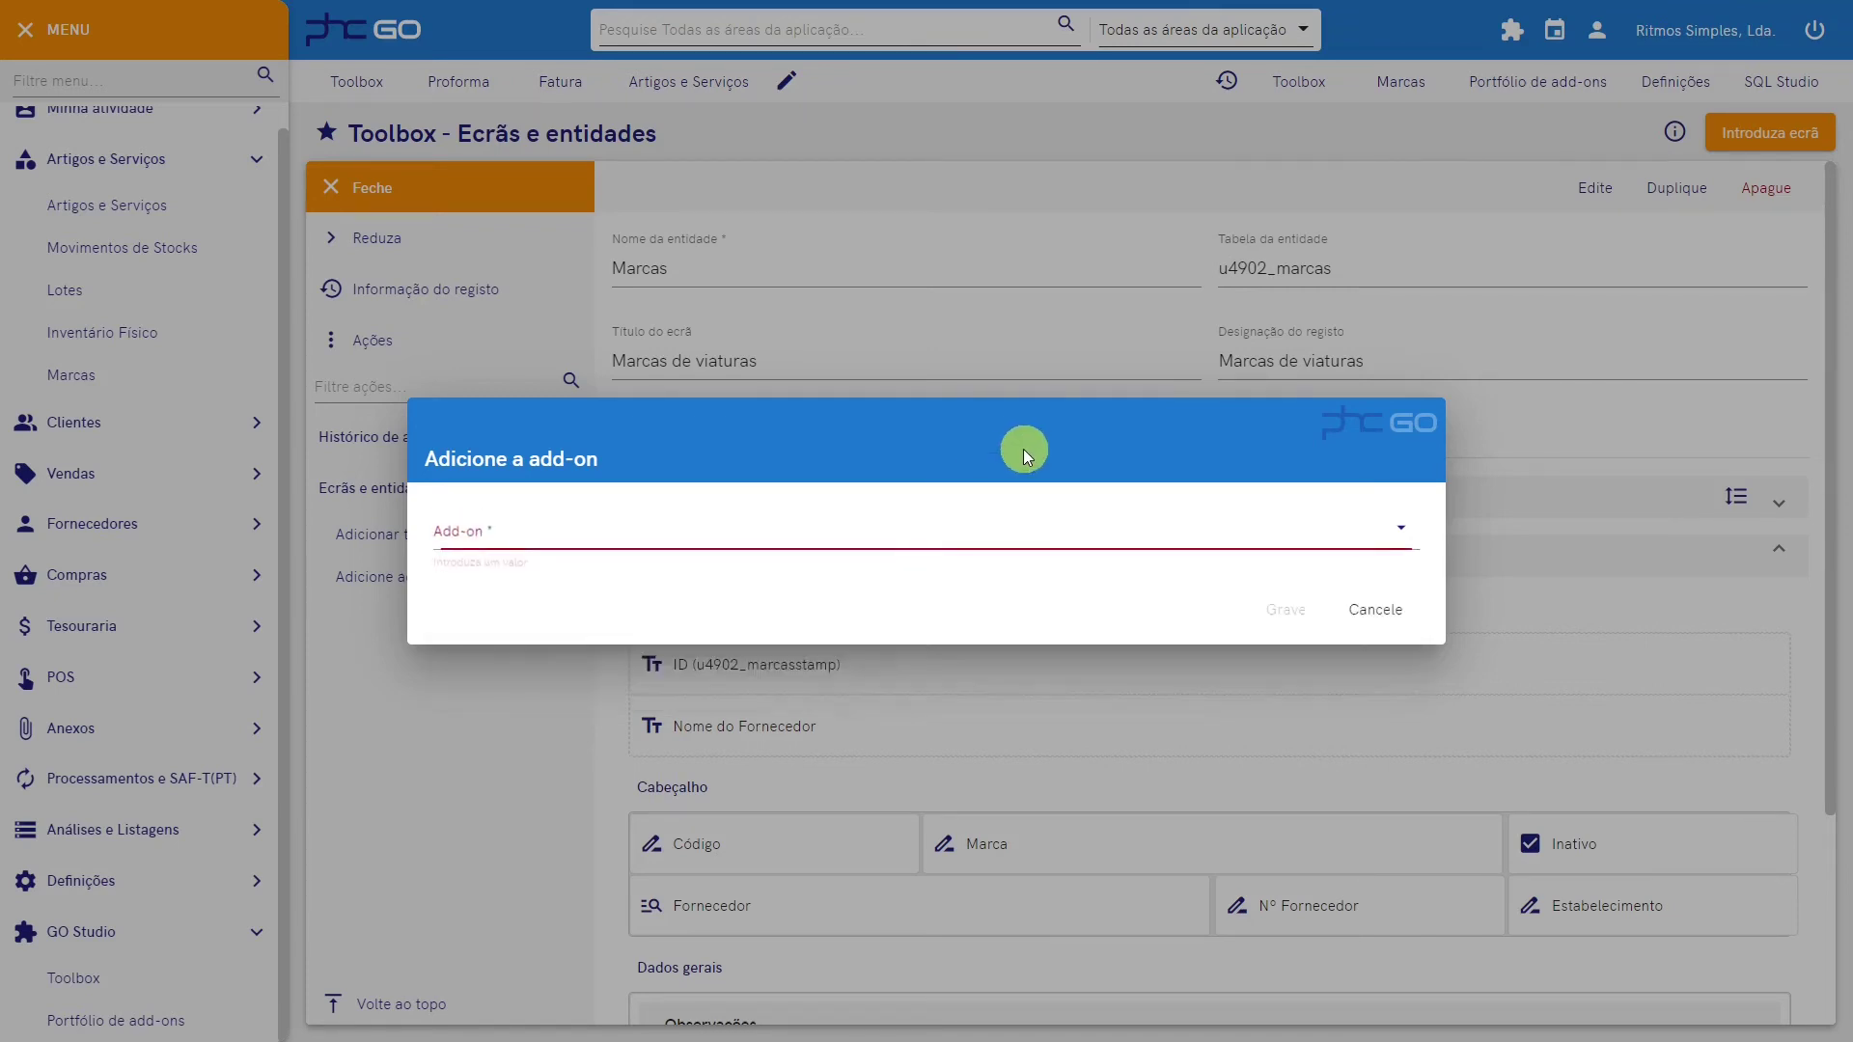
pyautogui.click(1375, 611)
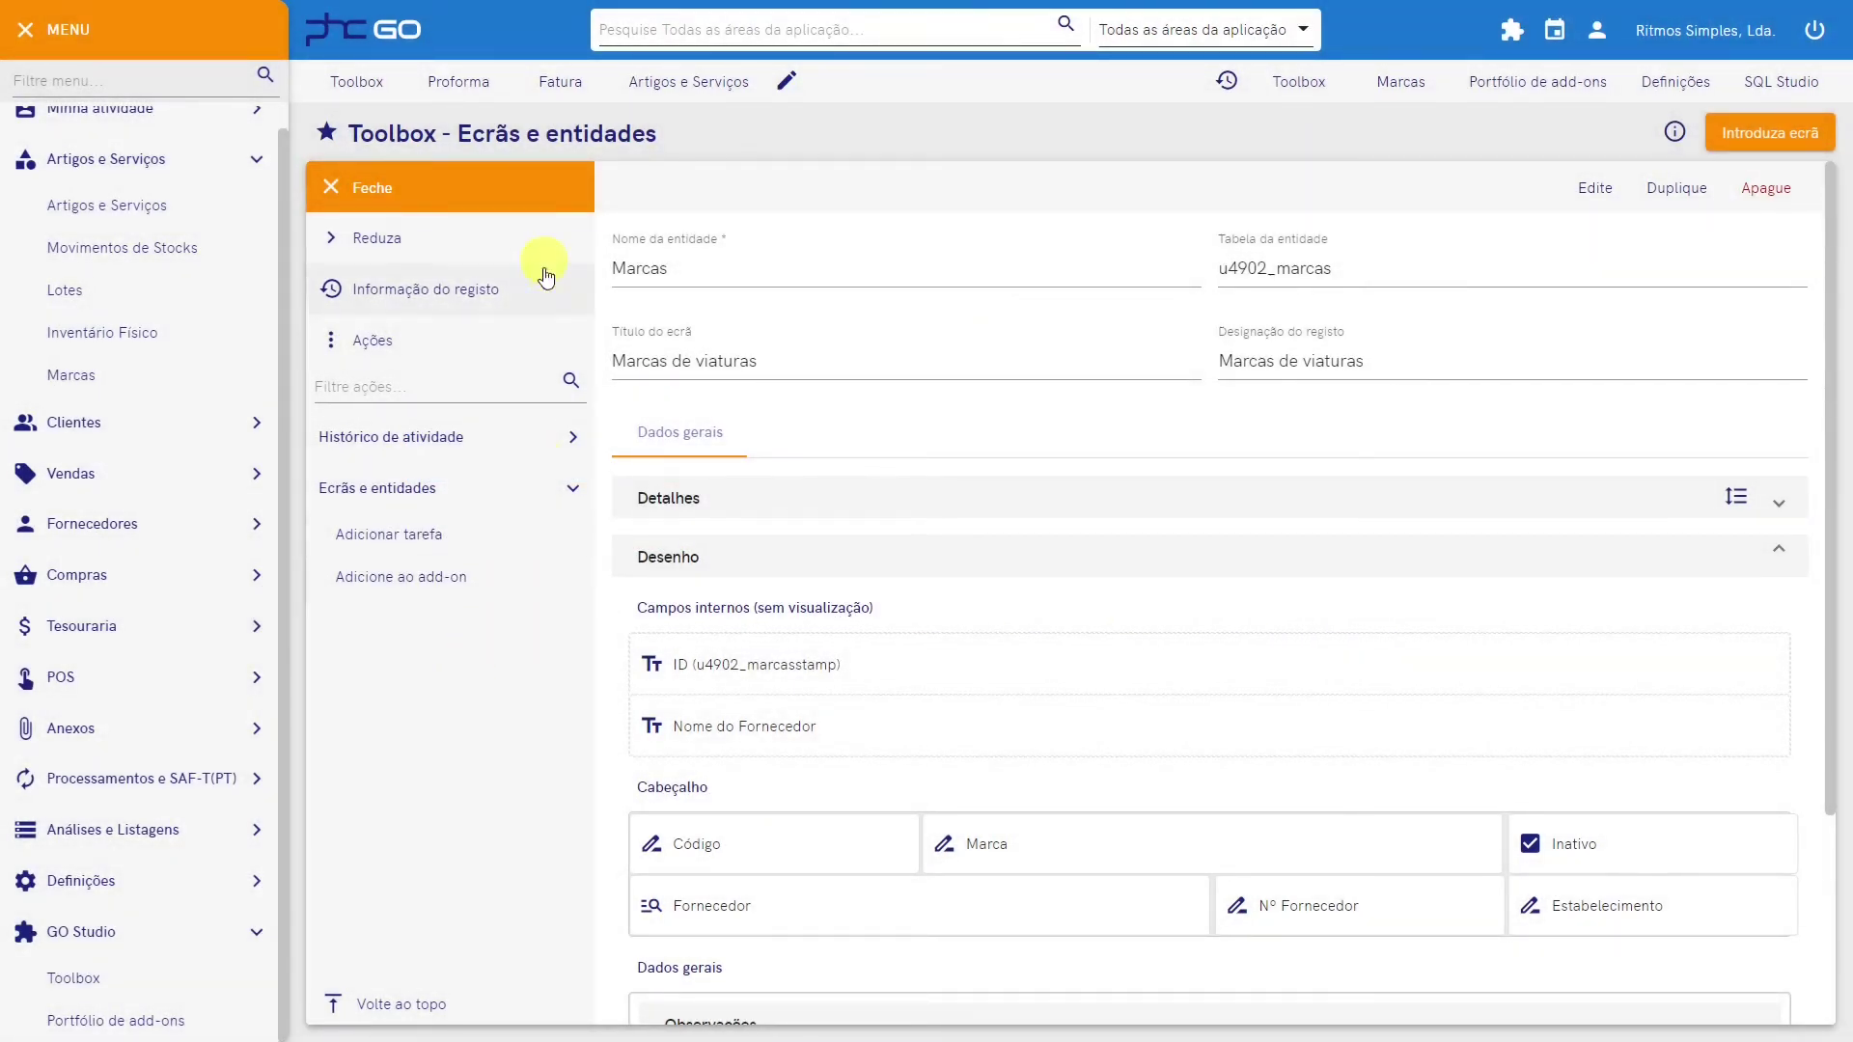
pyautogui.click(644, 264)
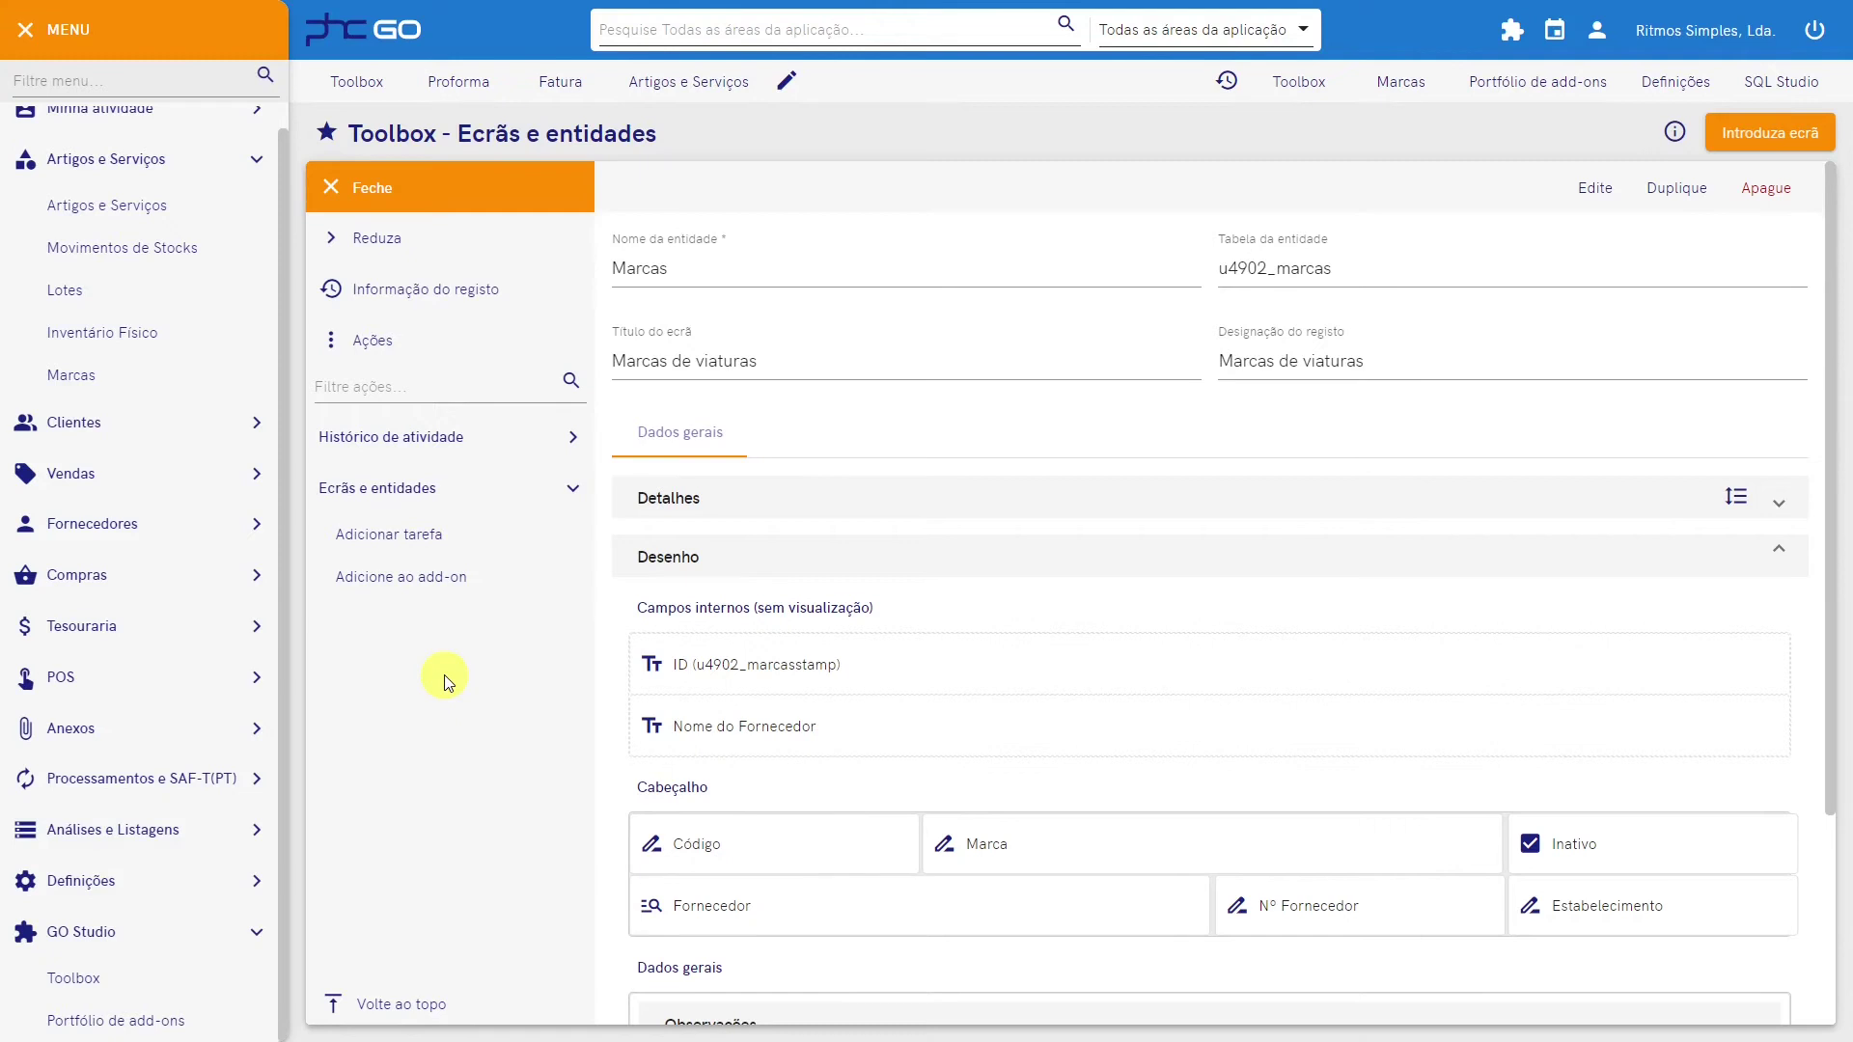
# - Start a new regra de negócio named "Atualiza dados do fornecedor (marca)" for the Marcas entity
pyautogui.click(330, 187)
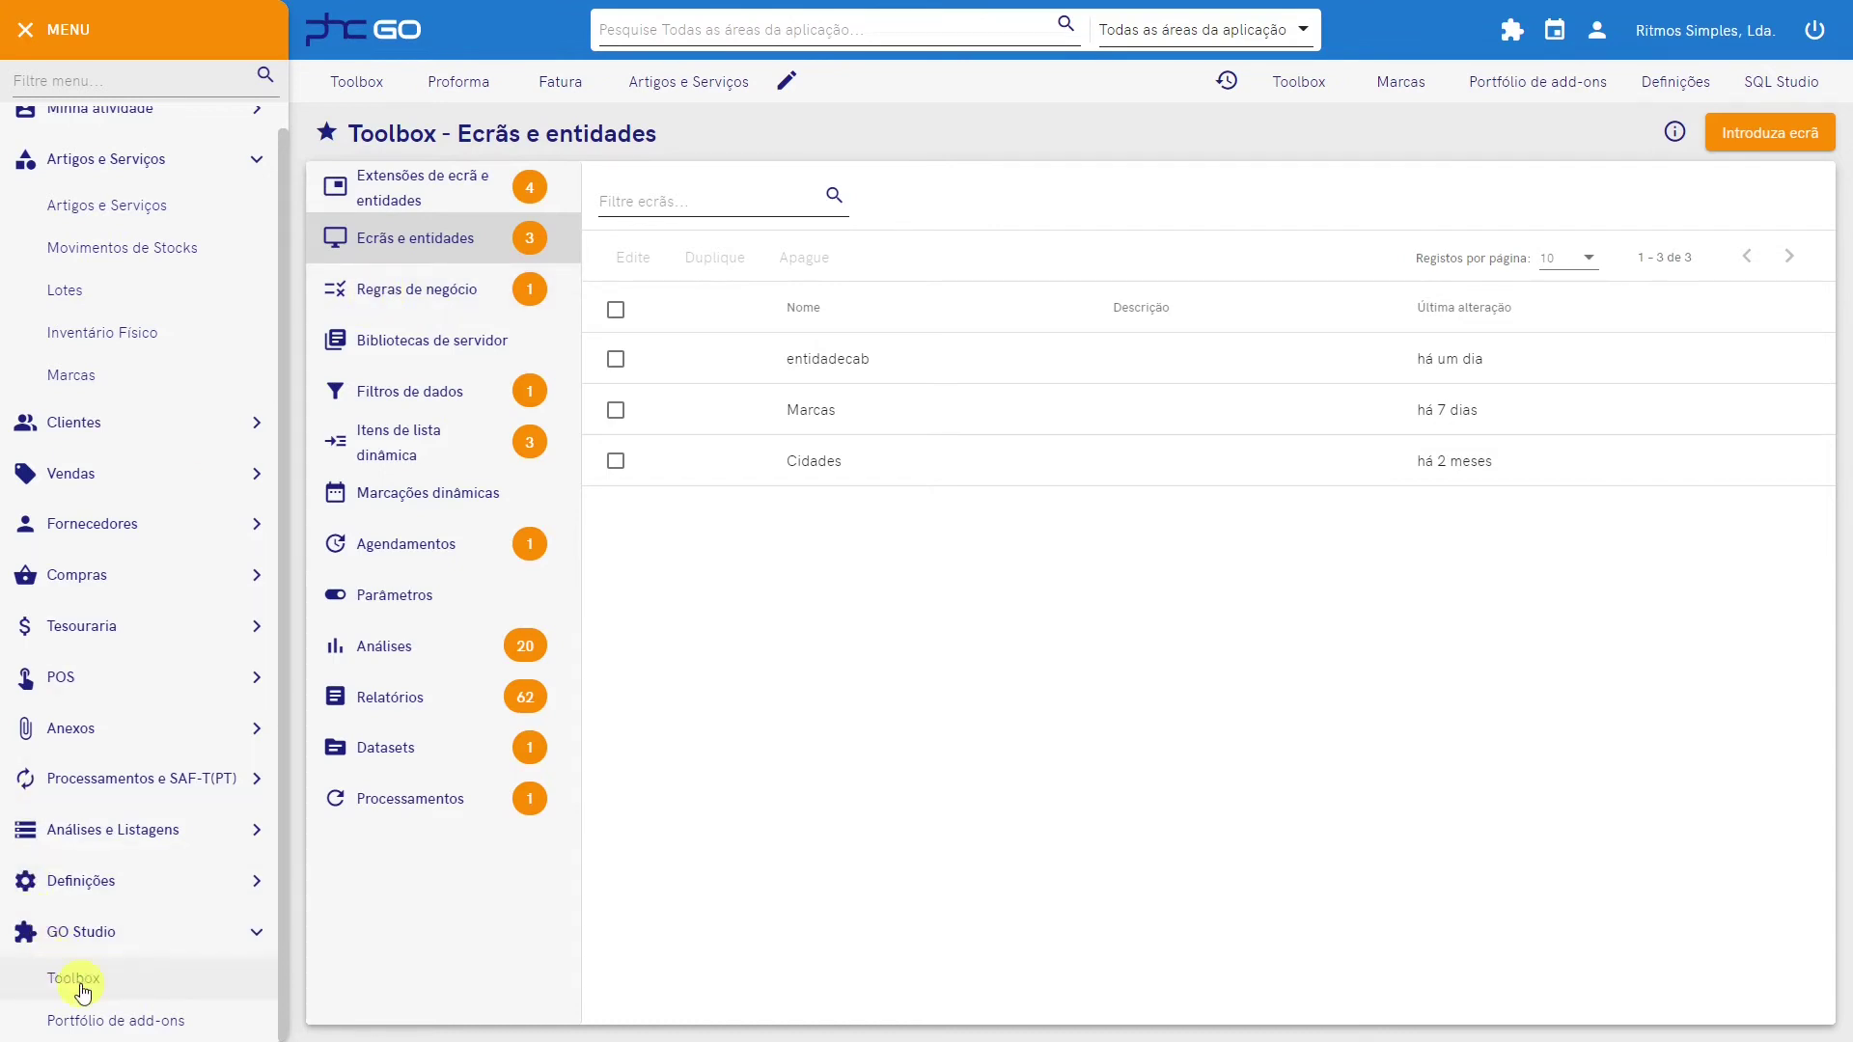
pyautogui.click(443, 295)
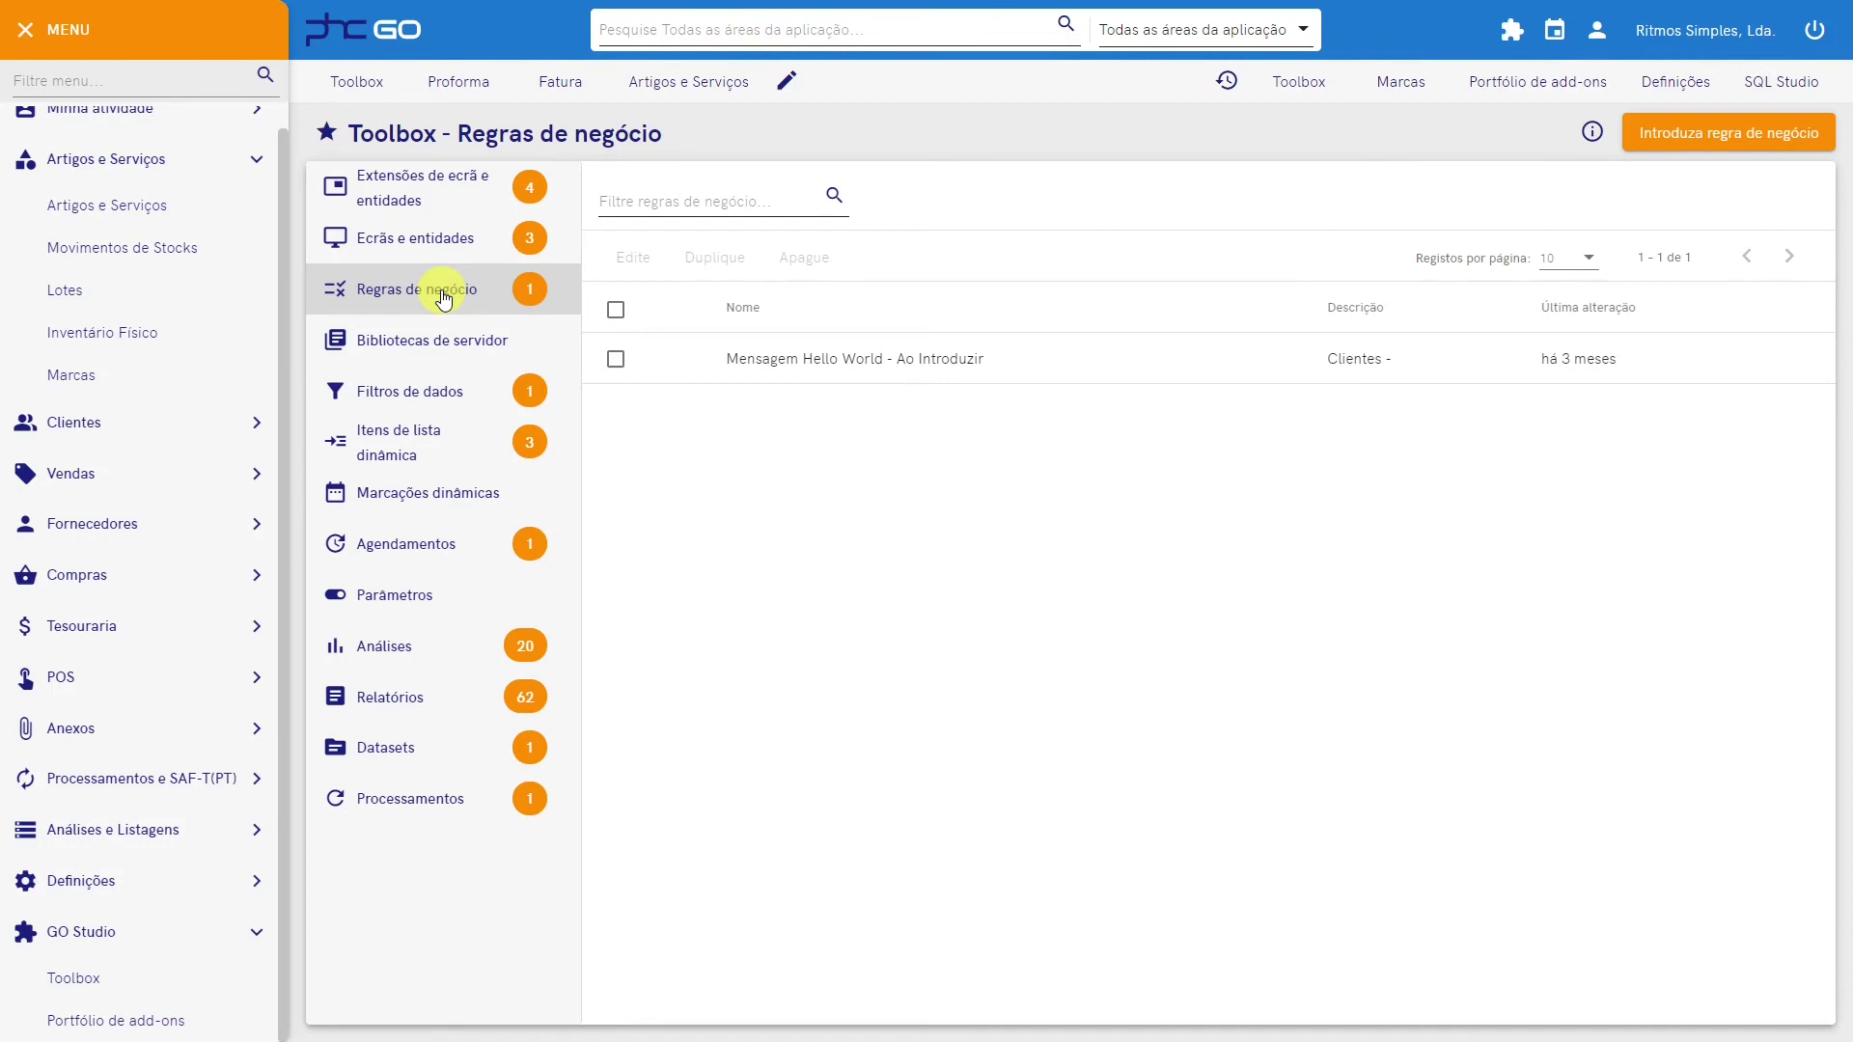
pyautogui.click(1667, 138)
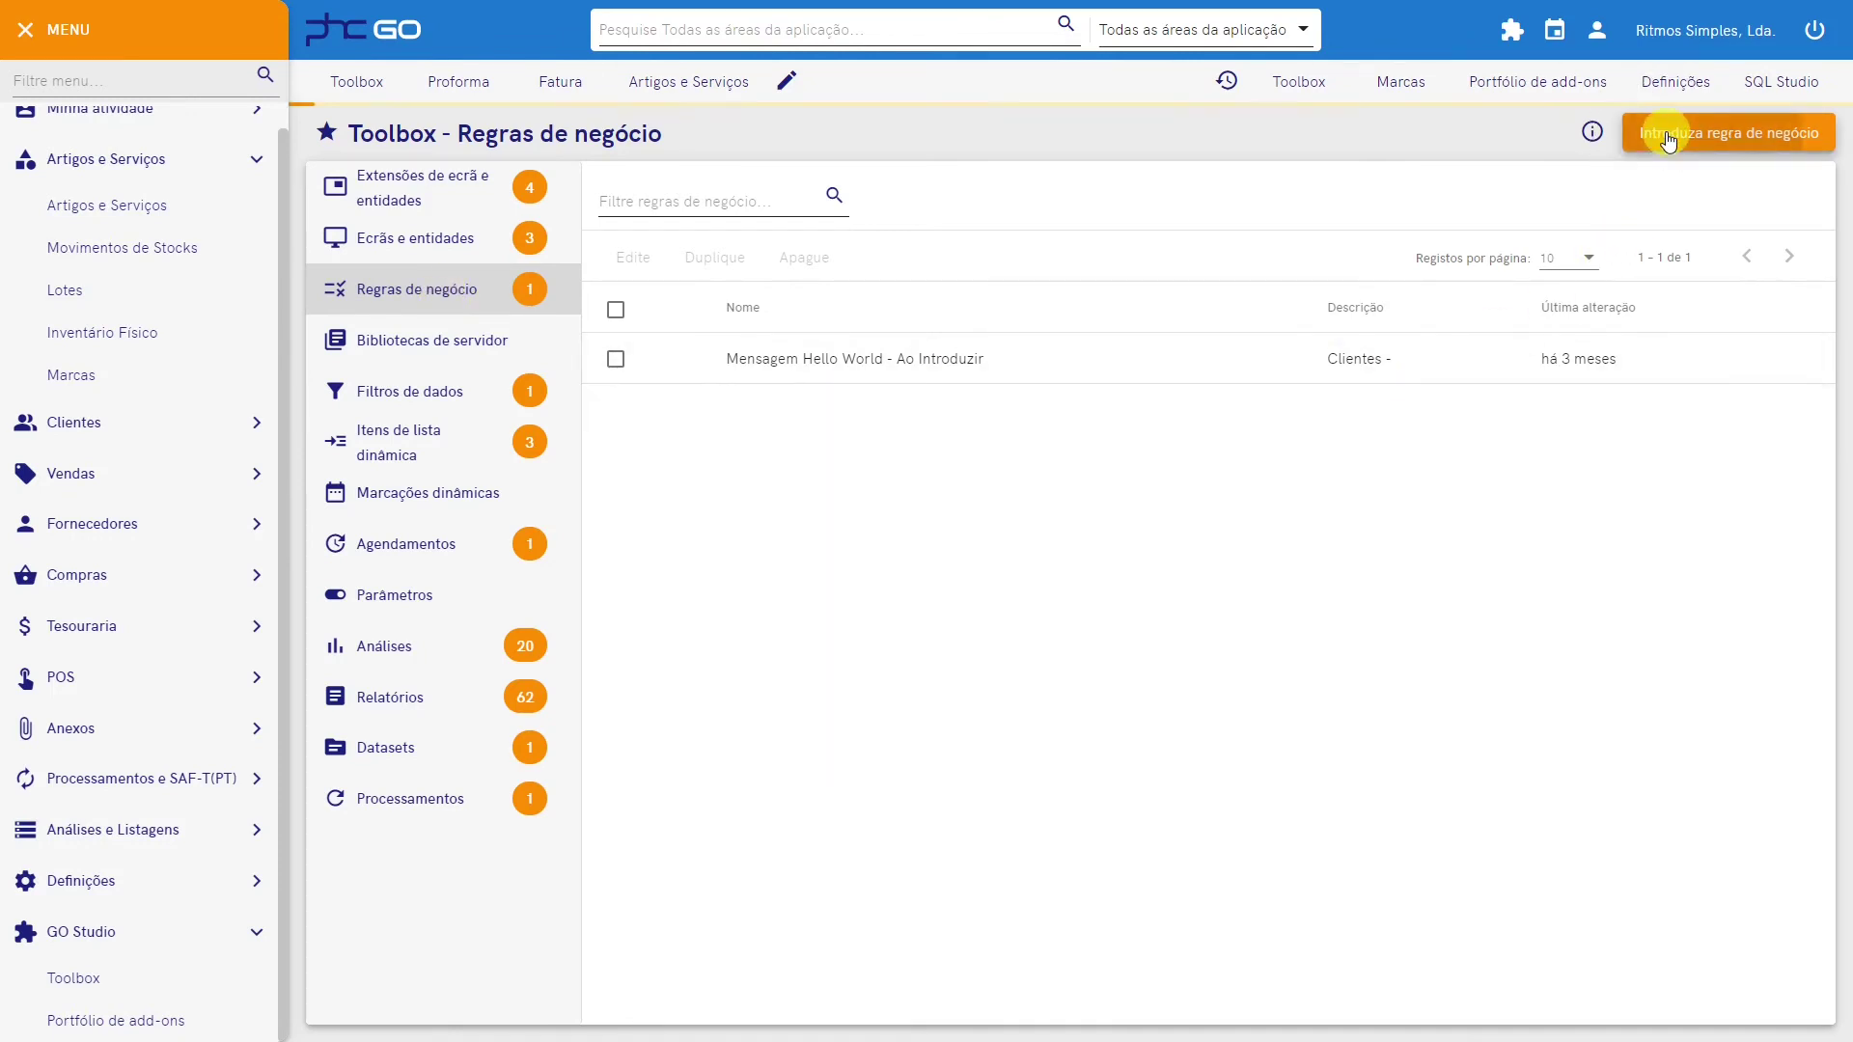
pyautogui.click(689, 266)
pyautogui.write('Atualiza dados do fornecedor (marca)')
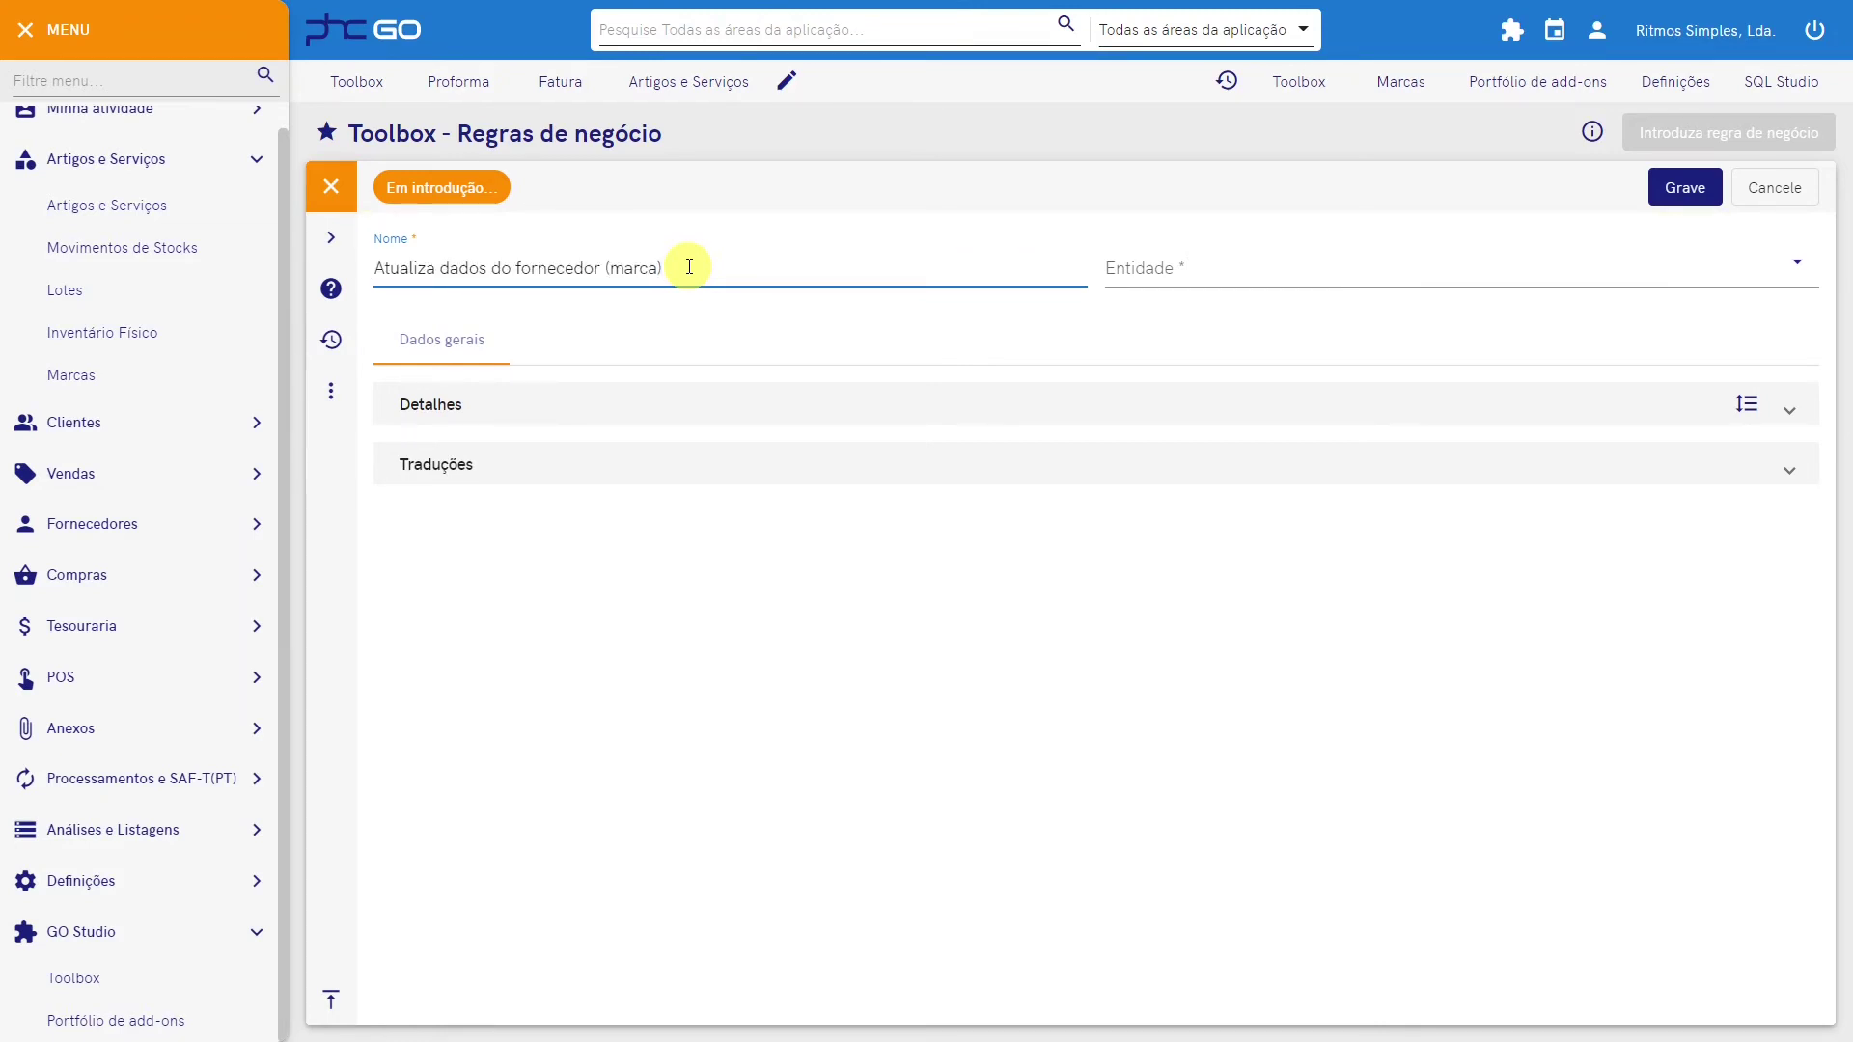
pyautogui.click(1788, 268)
pyautogui.write('marc')
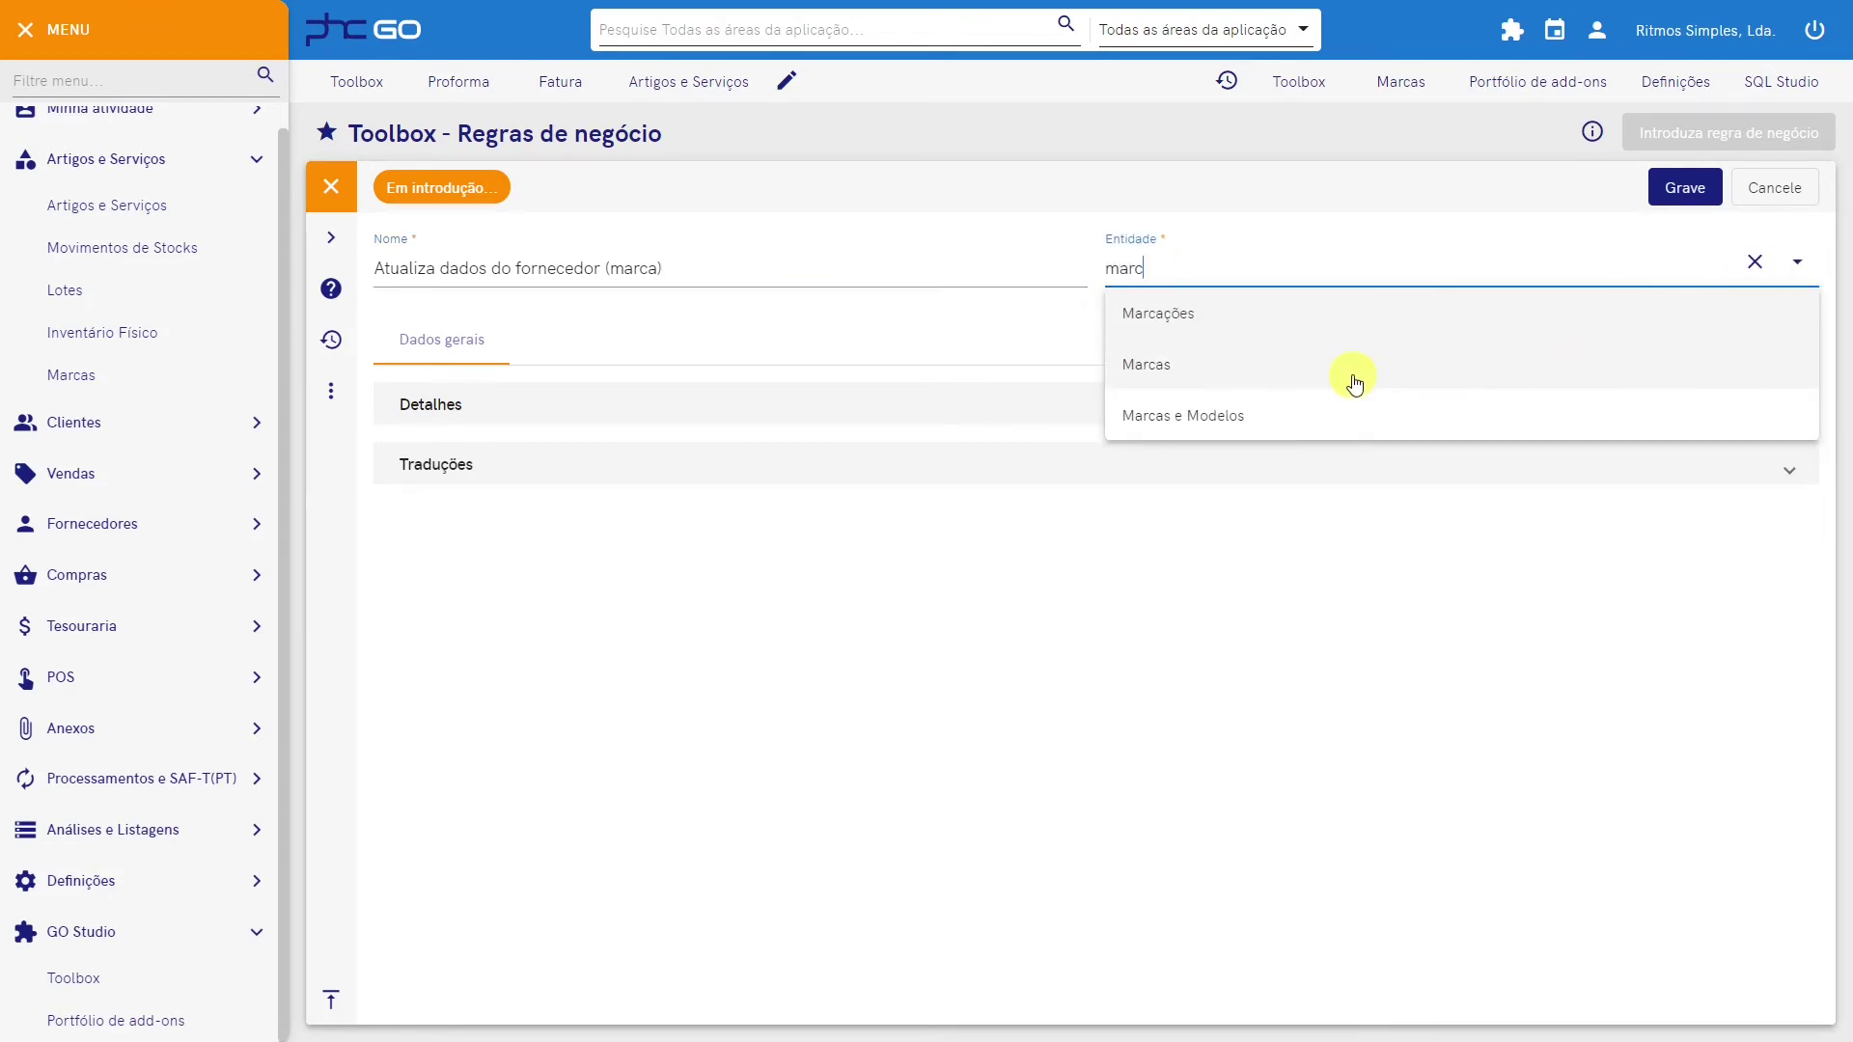
pyautogui.click(1355, 376)
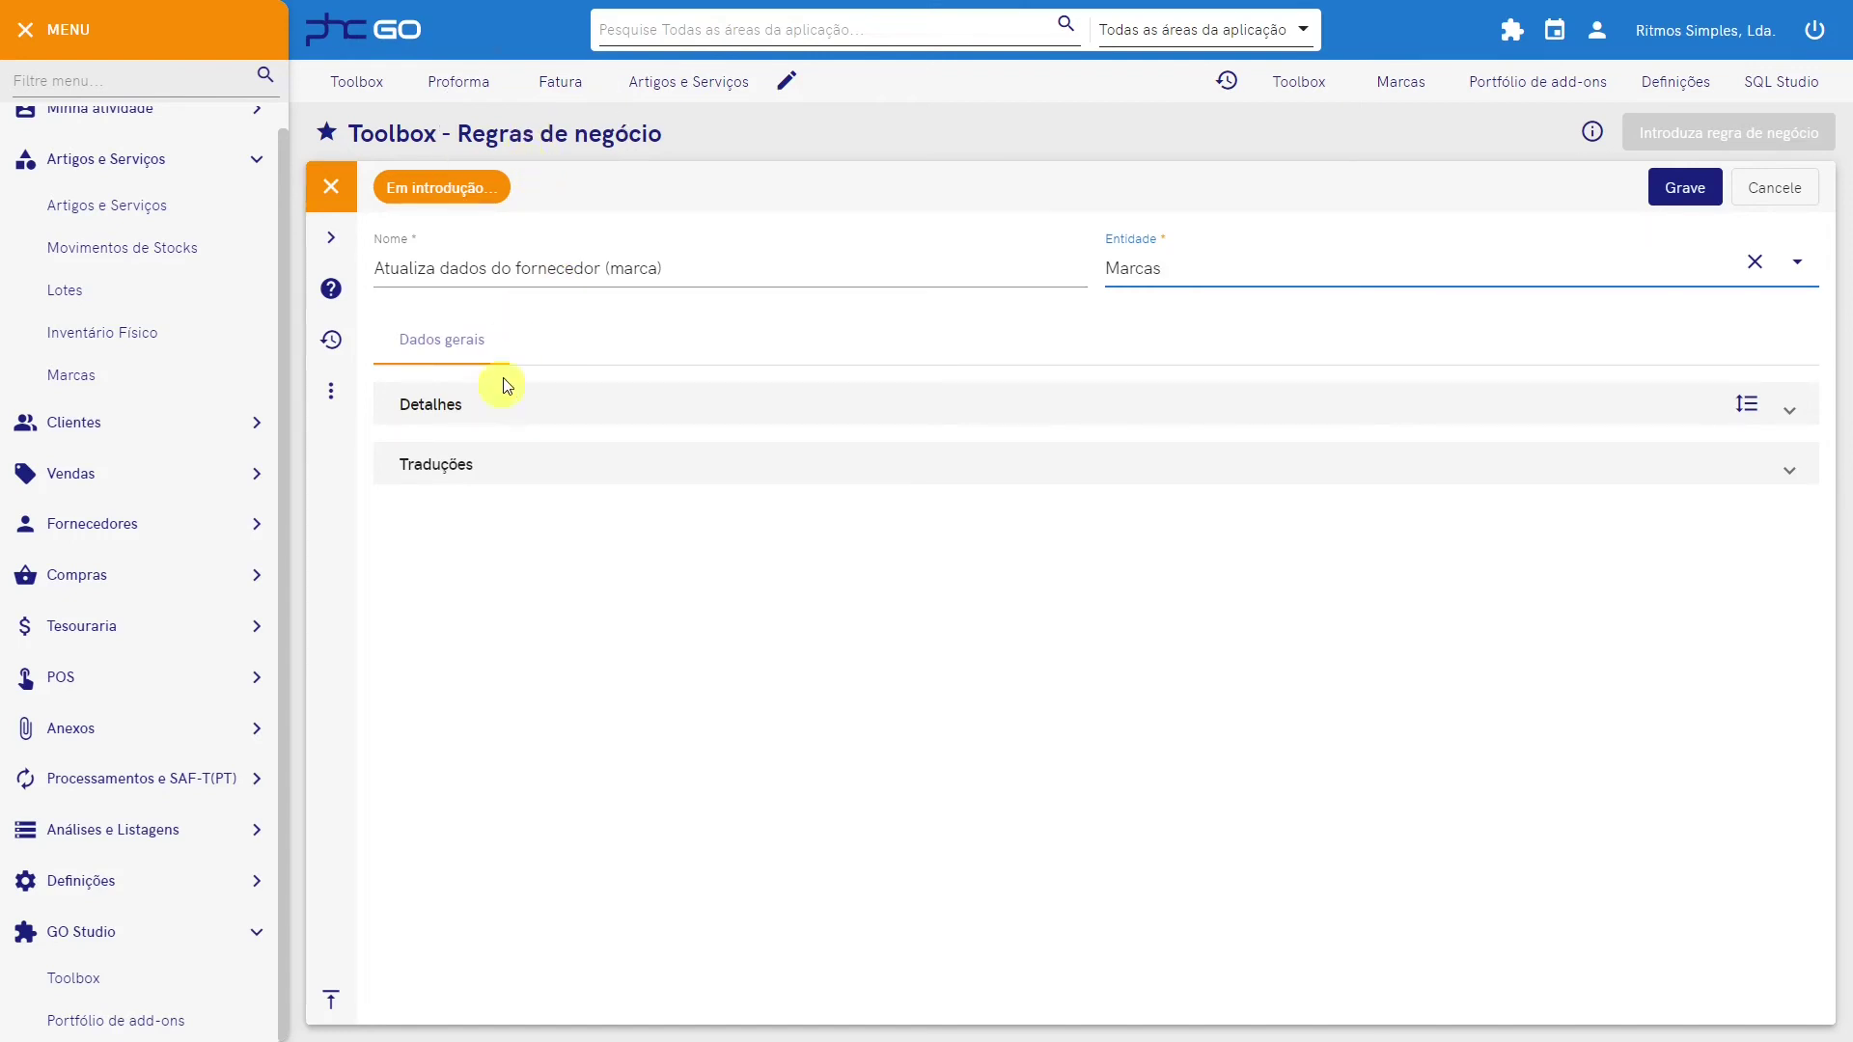
# - Set the Tipo código in the business rule's Detalhes to Ao Sincronizar
pyautogui.click(494, 424)
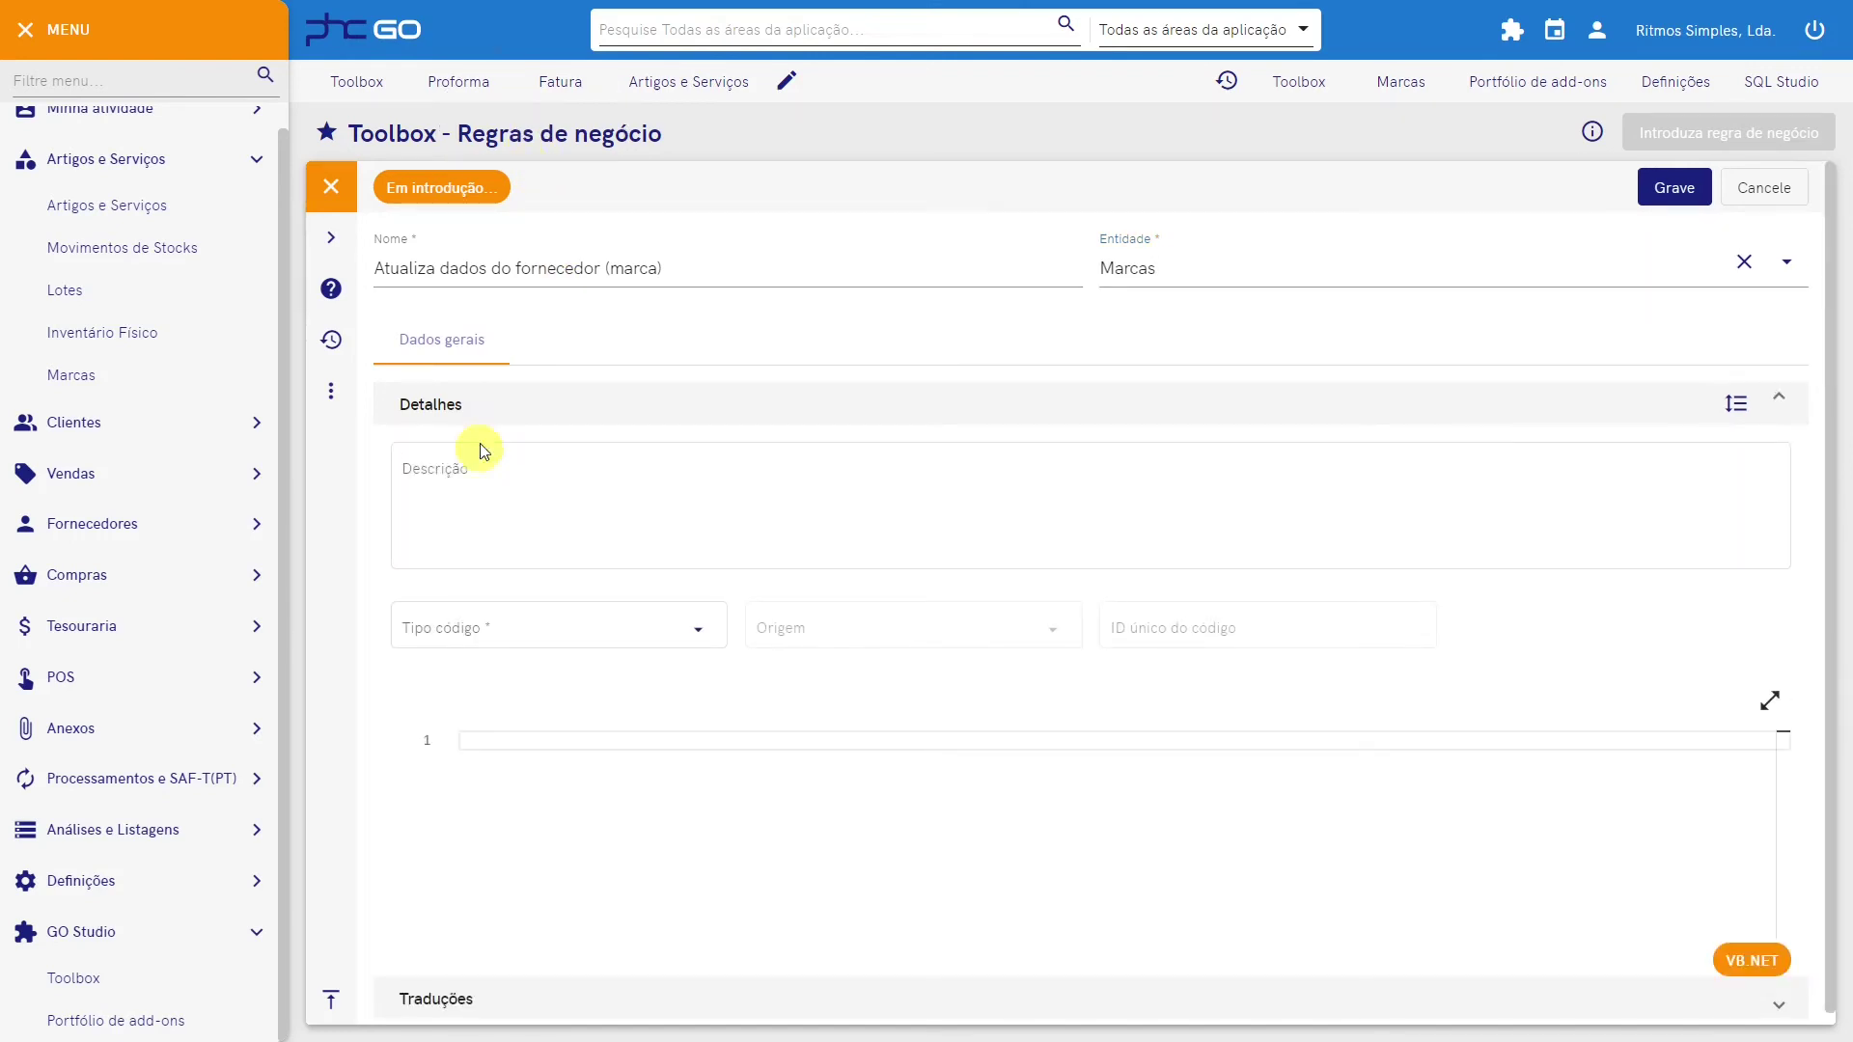
pyautogui.click(475, 488)
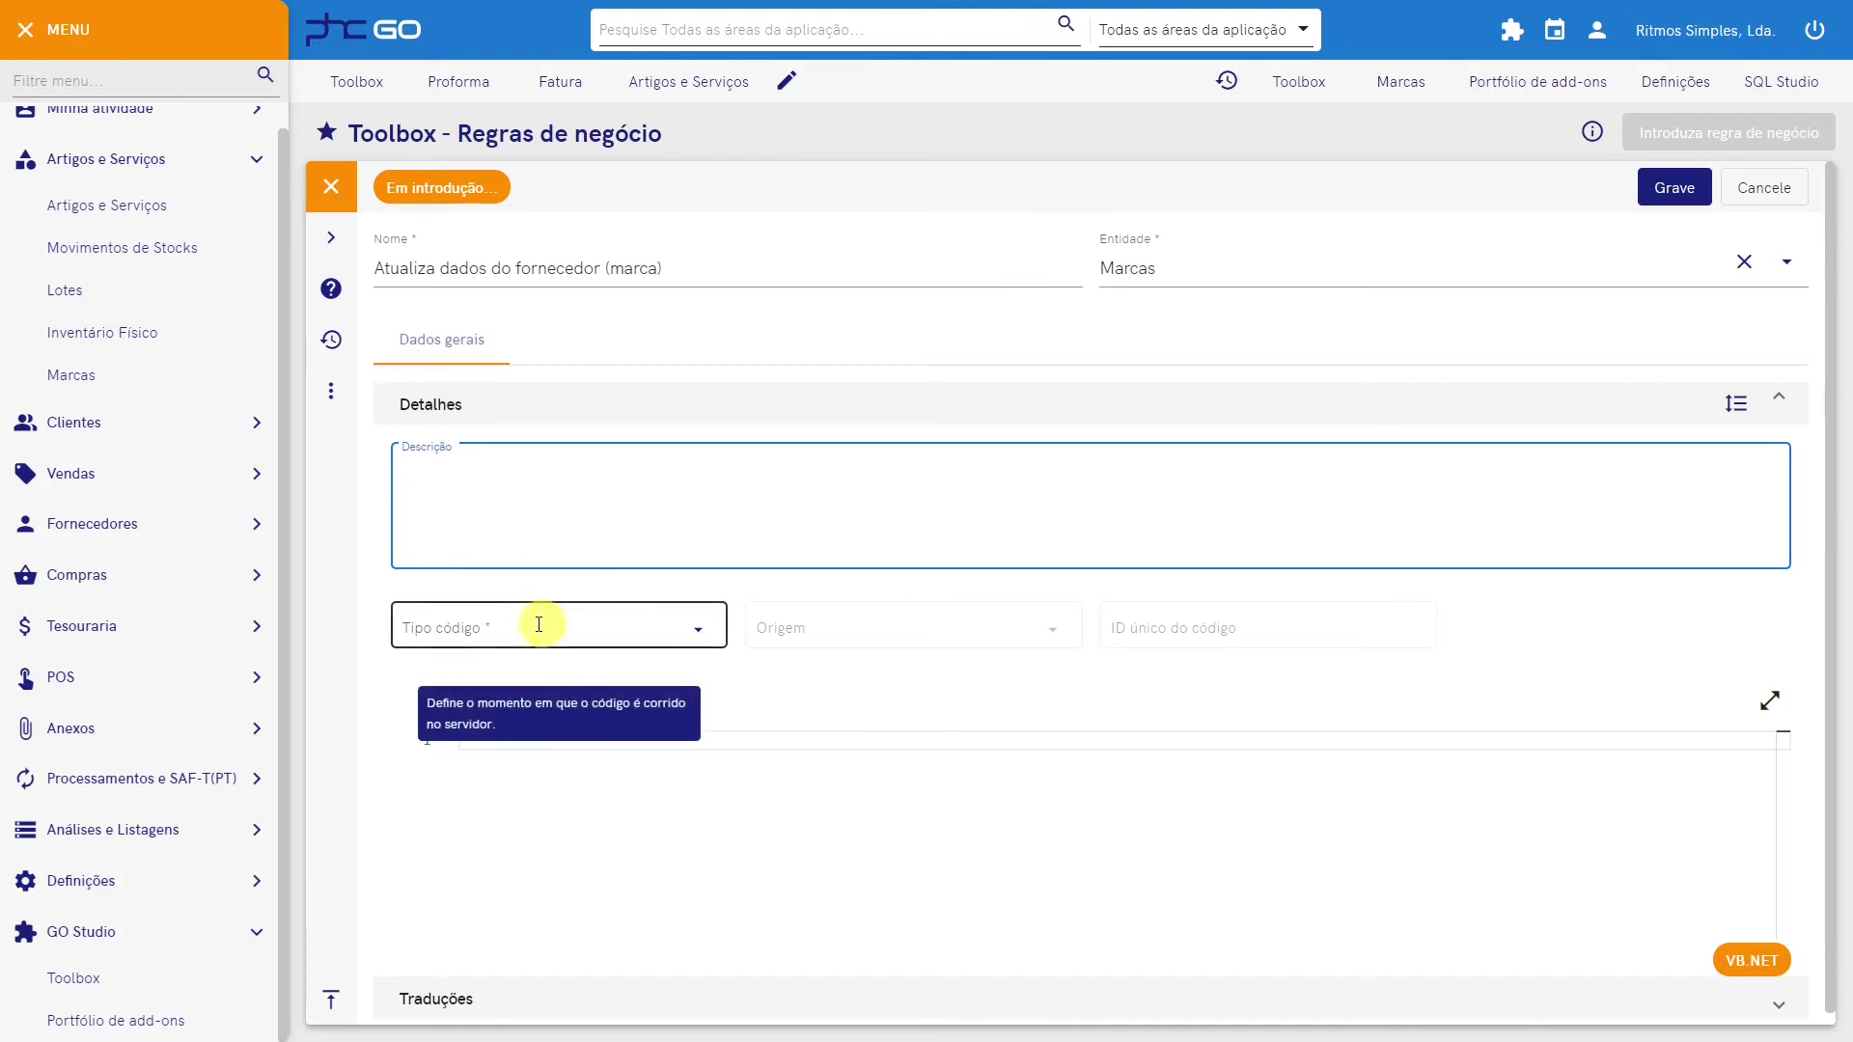
pyautogui.click(701, 633)
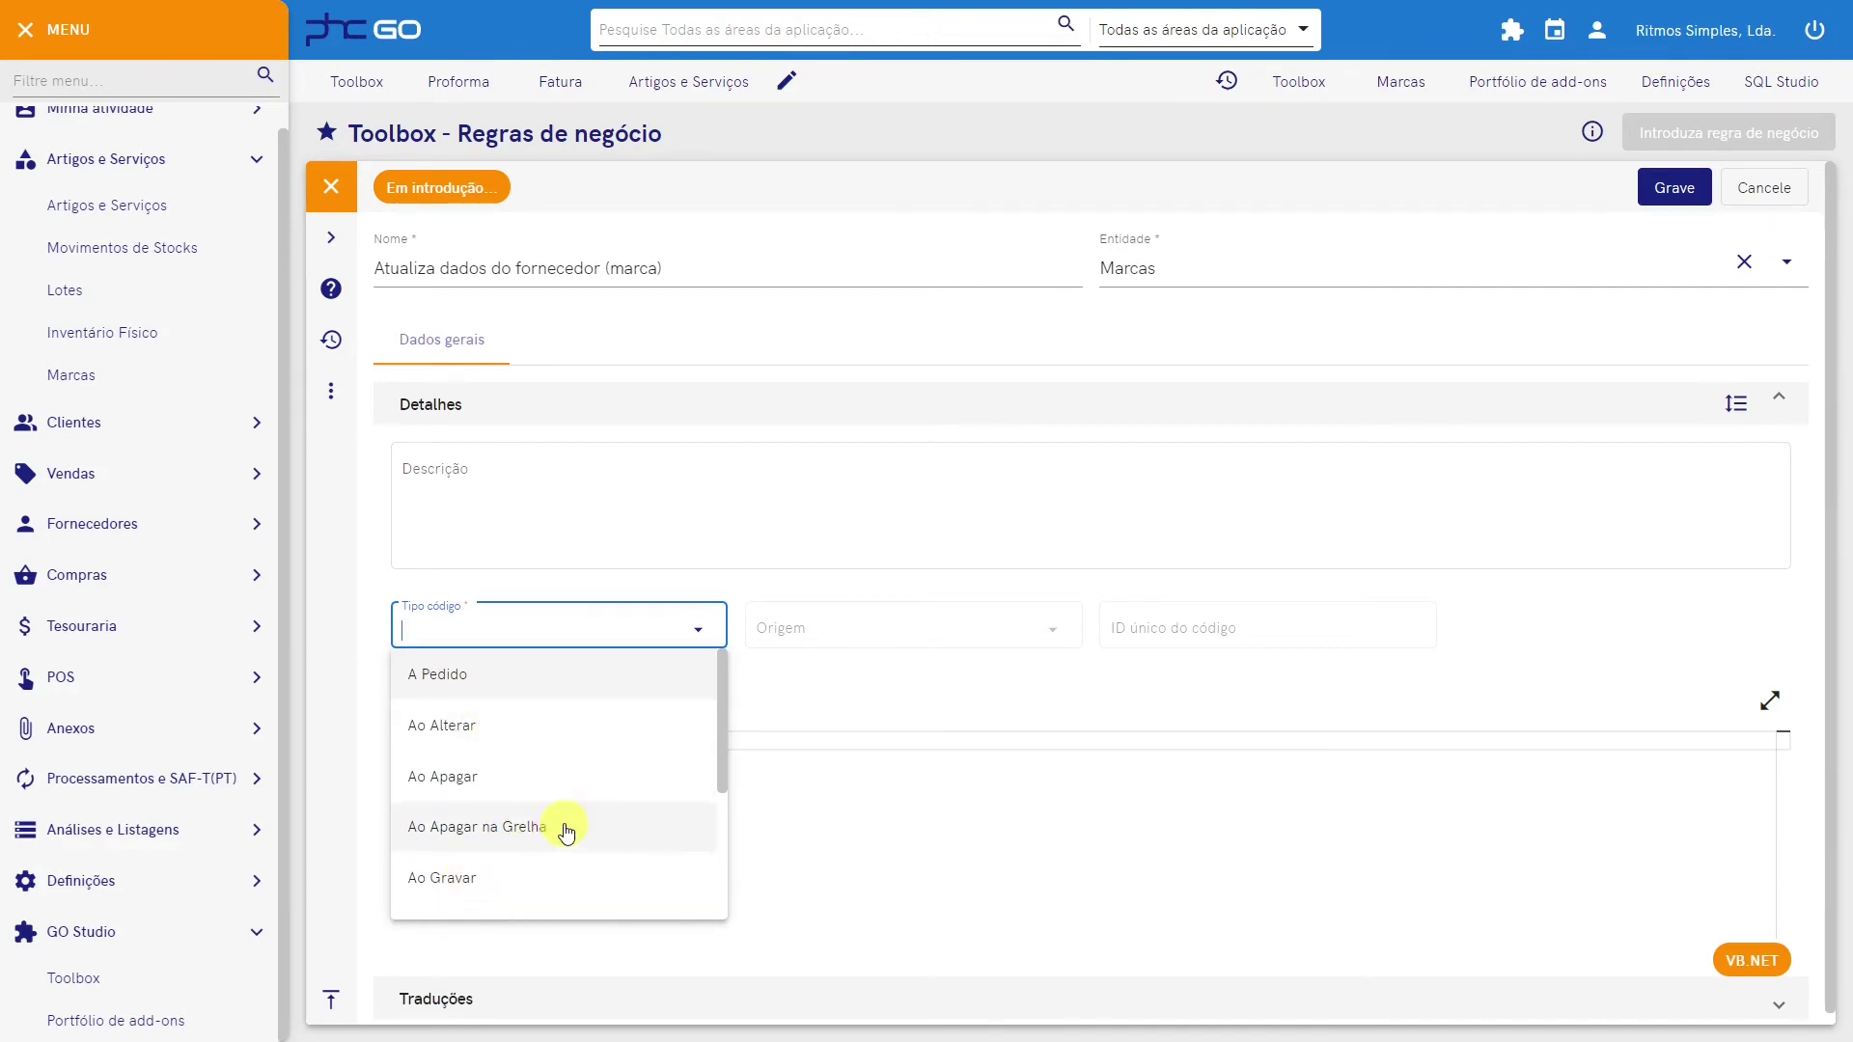
pyautogui.scroll(-2, 653, 769)
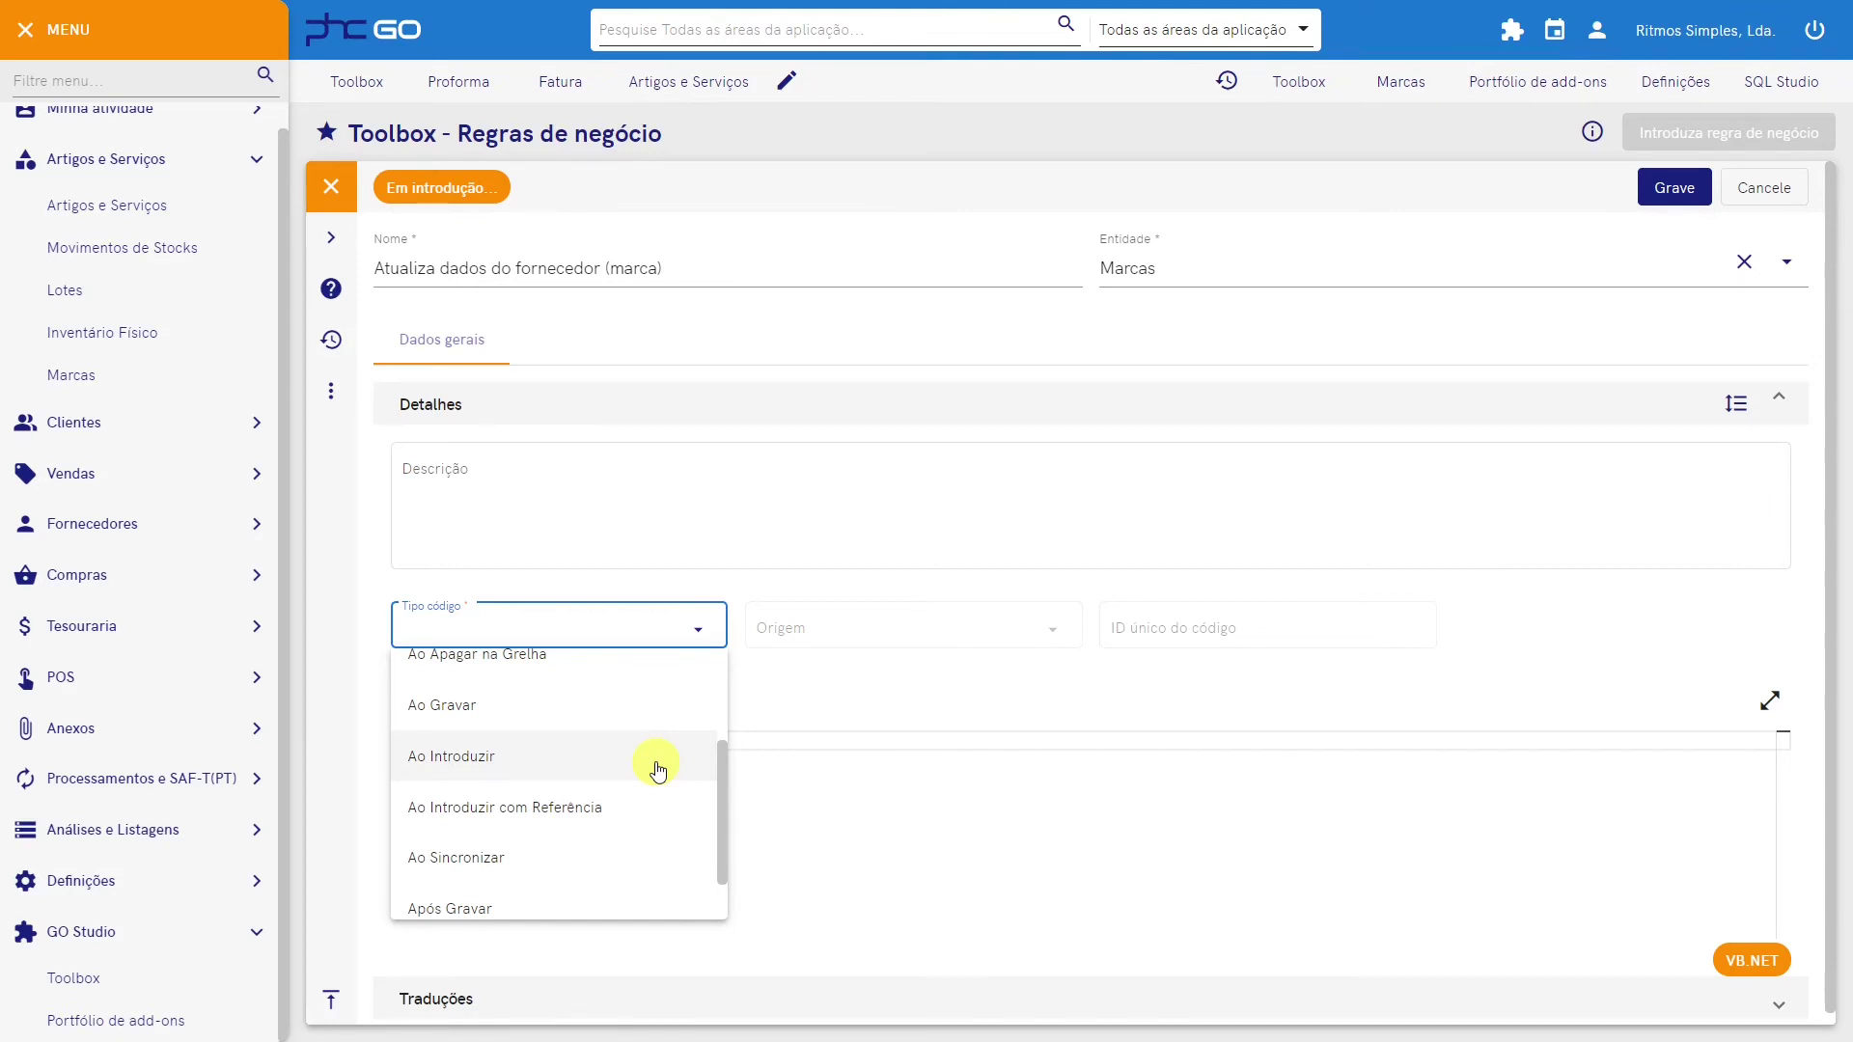
pyautogui.click(469, 857)
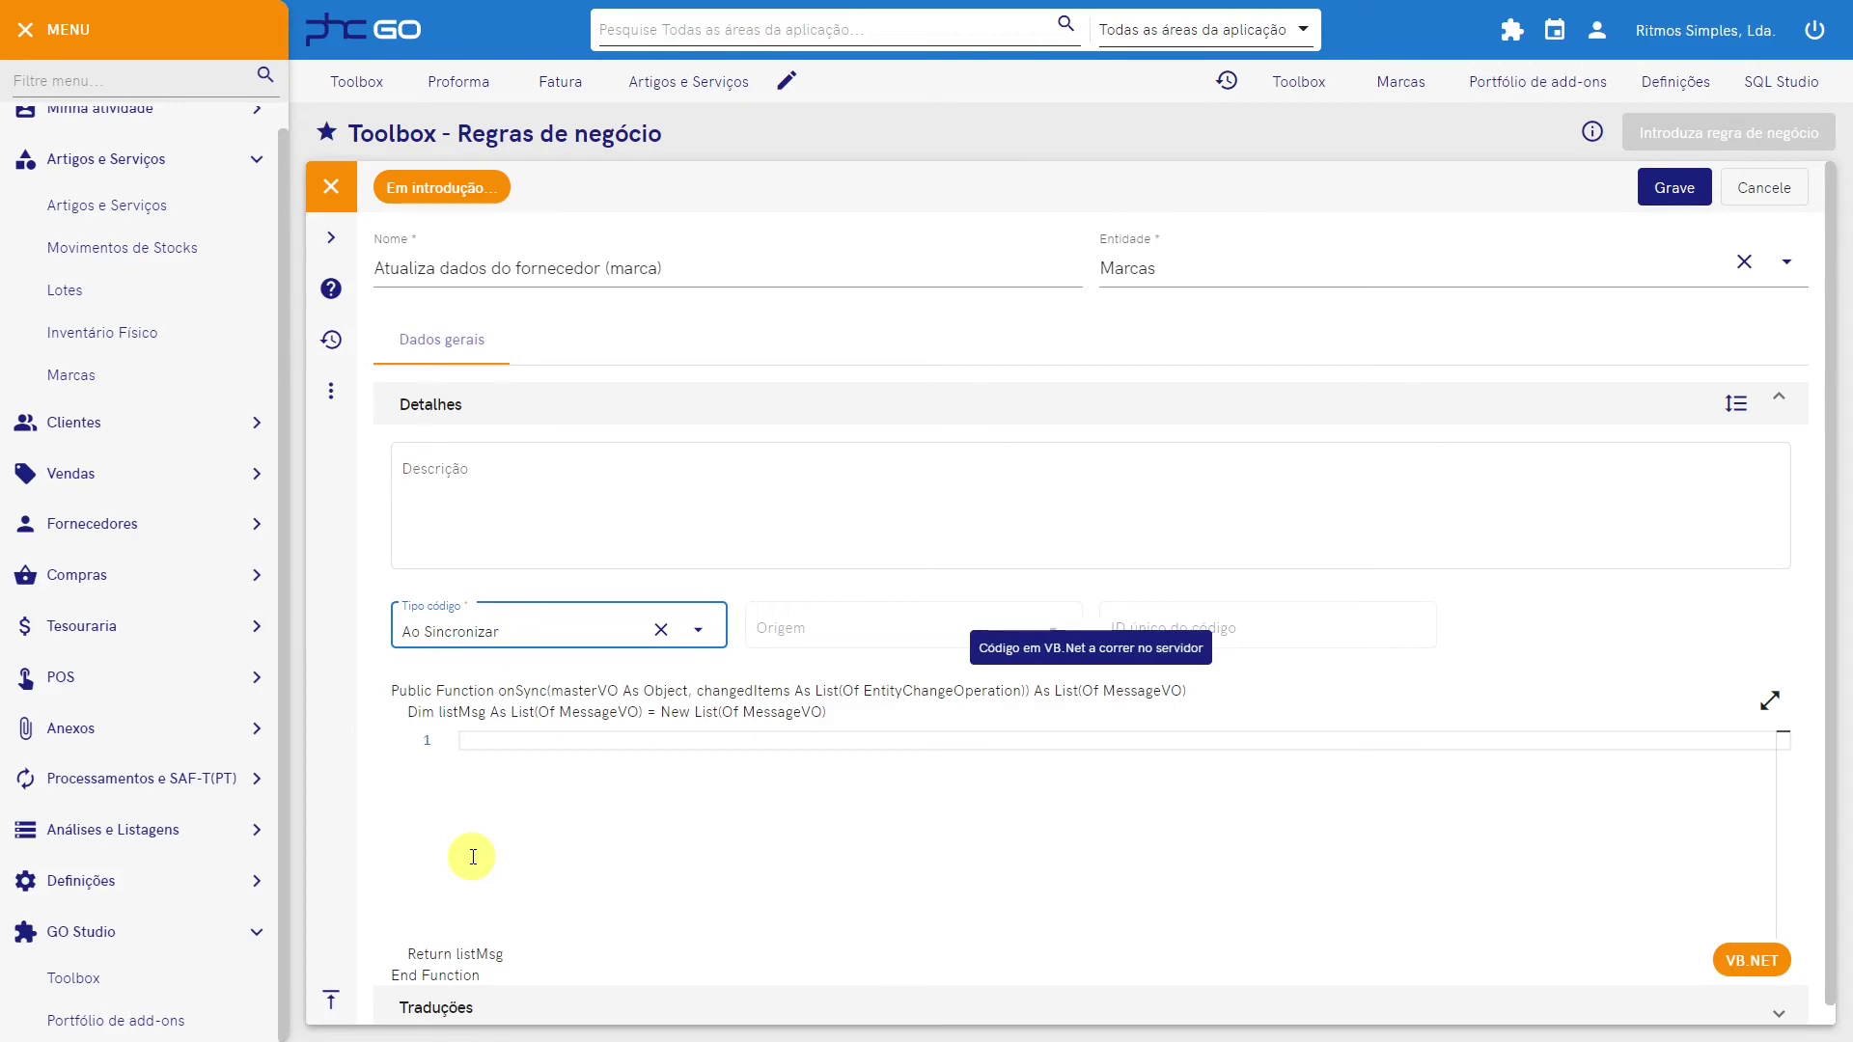
# - Enter VB.NET code in the expanded code editor that copies nome, no and estab from the chosen supplier when flstamp changes
pyautogui.click(521, 747)
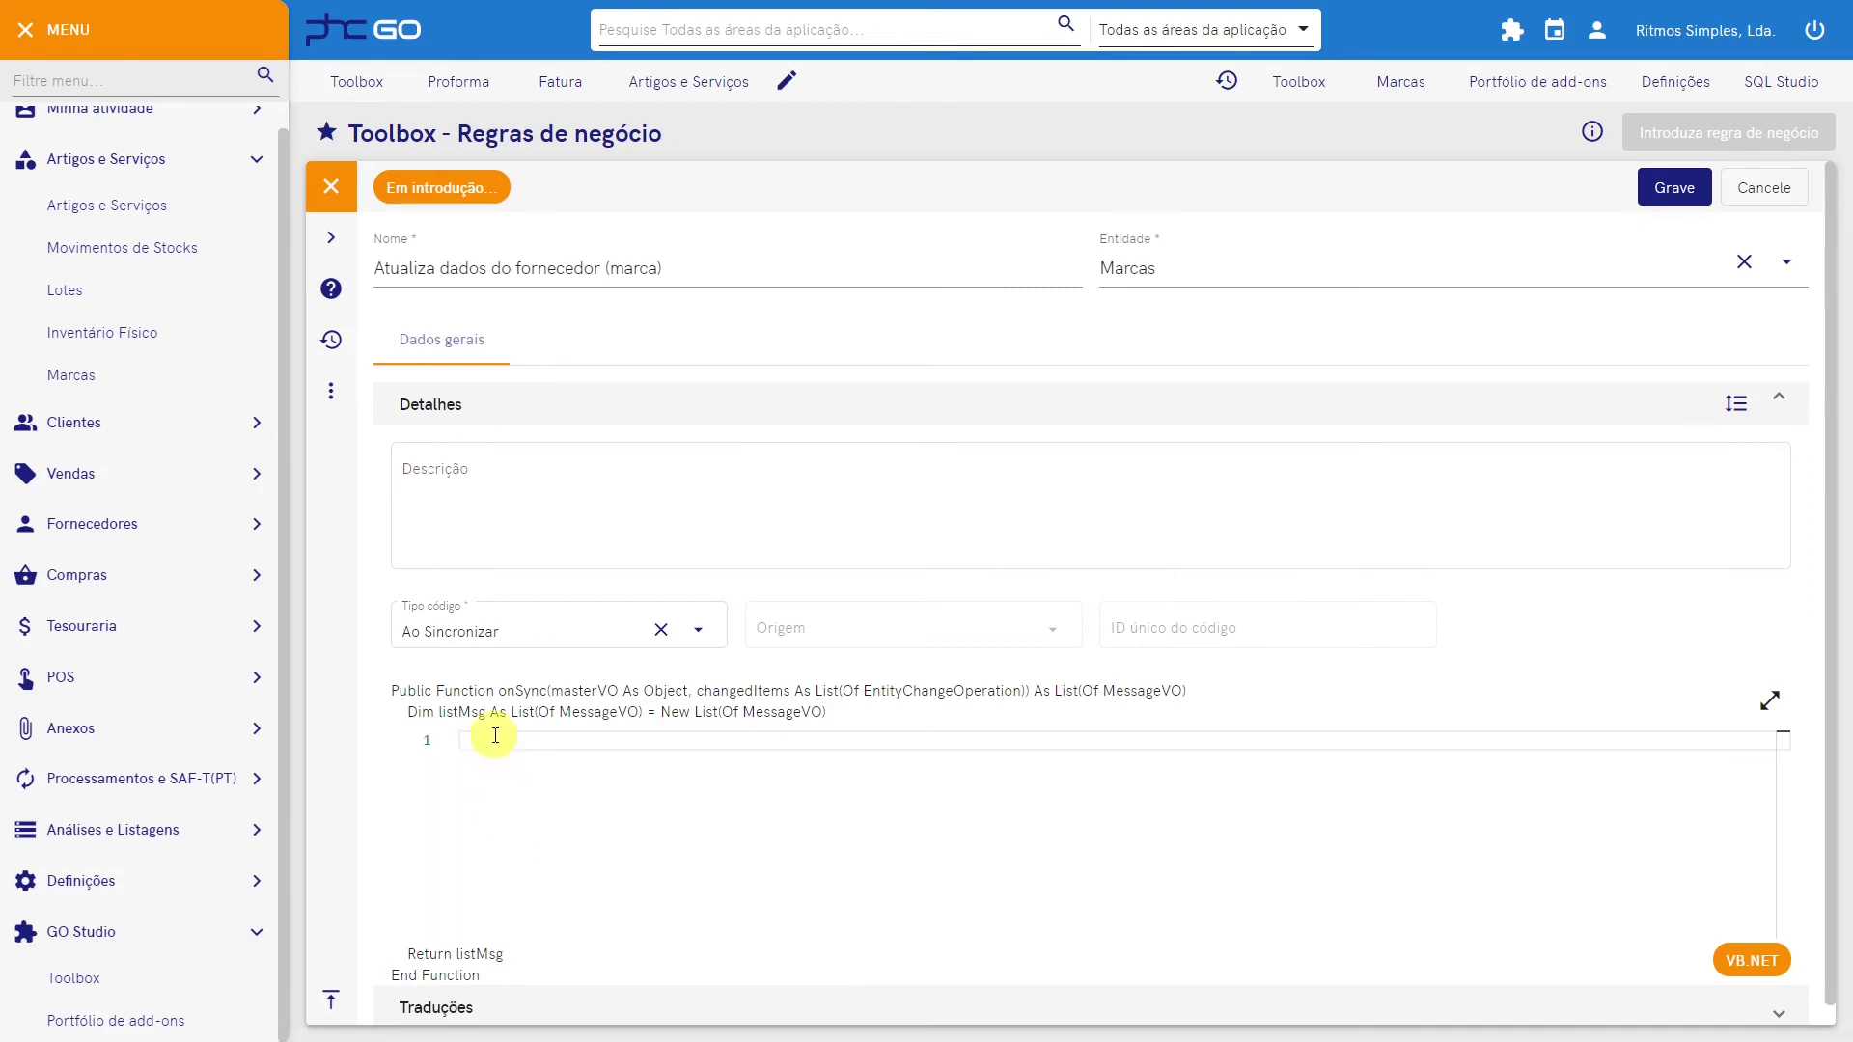
pyautogui.moveTo(435, 689); pyautogui.dragTo(619, 689)
pyautogui.click(761, 799)
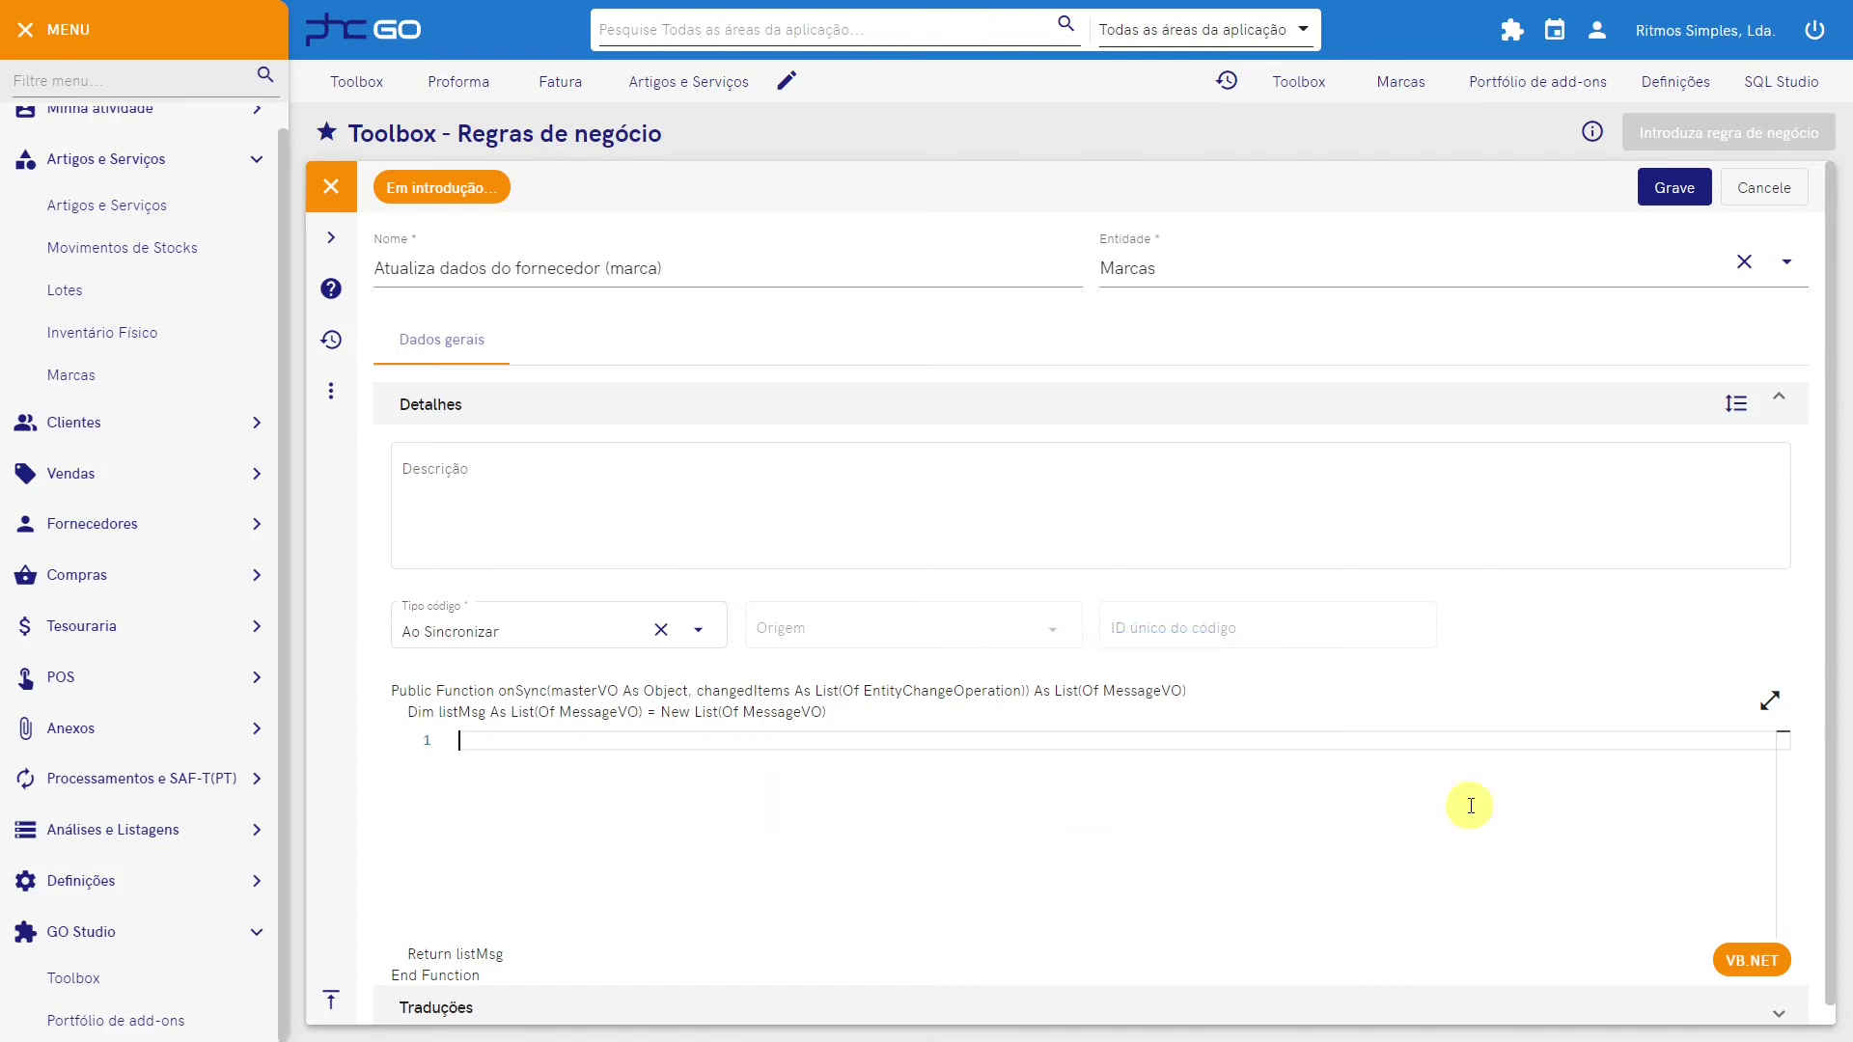
pyautogui.click(1768, 701)
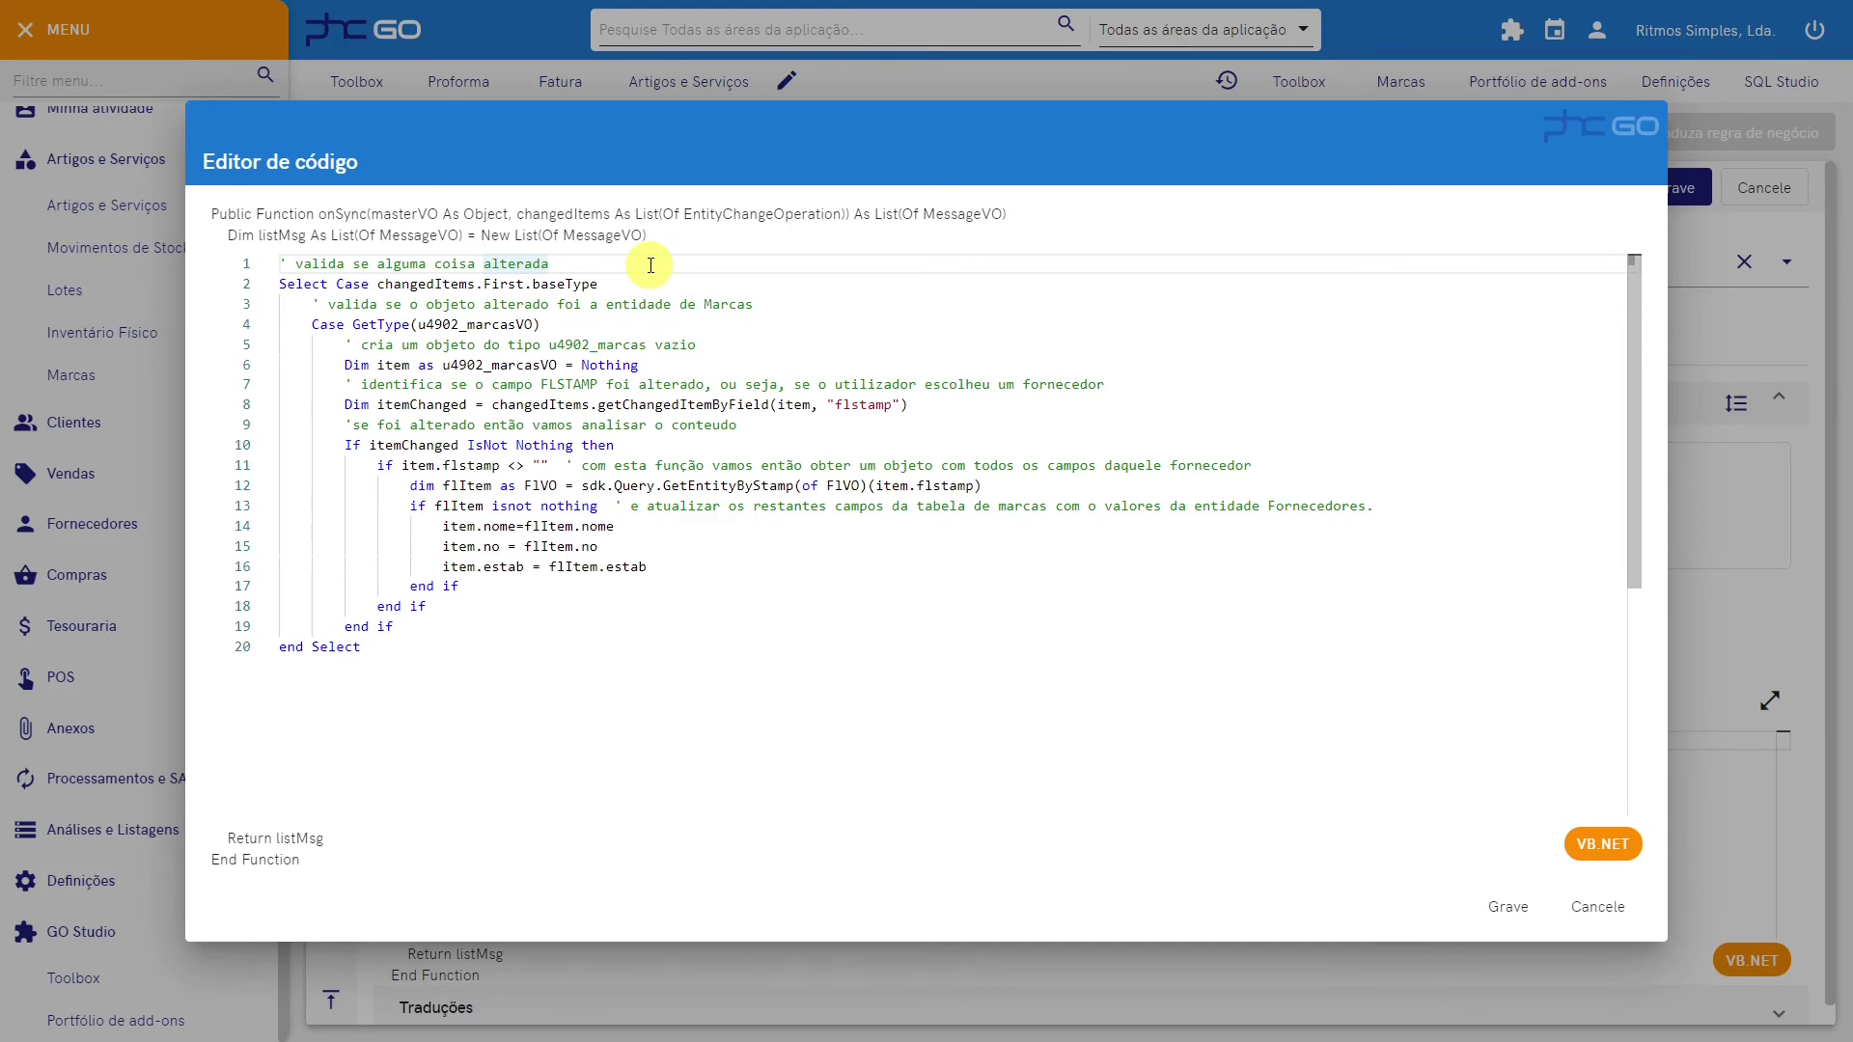
# - Examine the code lines that check the changed entity type and whether the flstamp field was changed
pyautogui.click(607, 262)
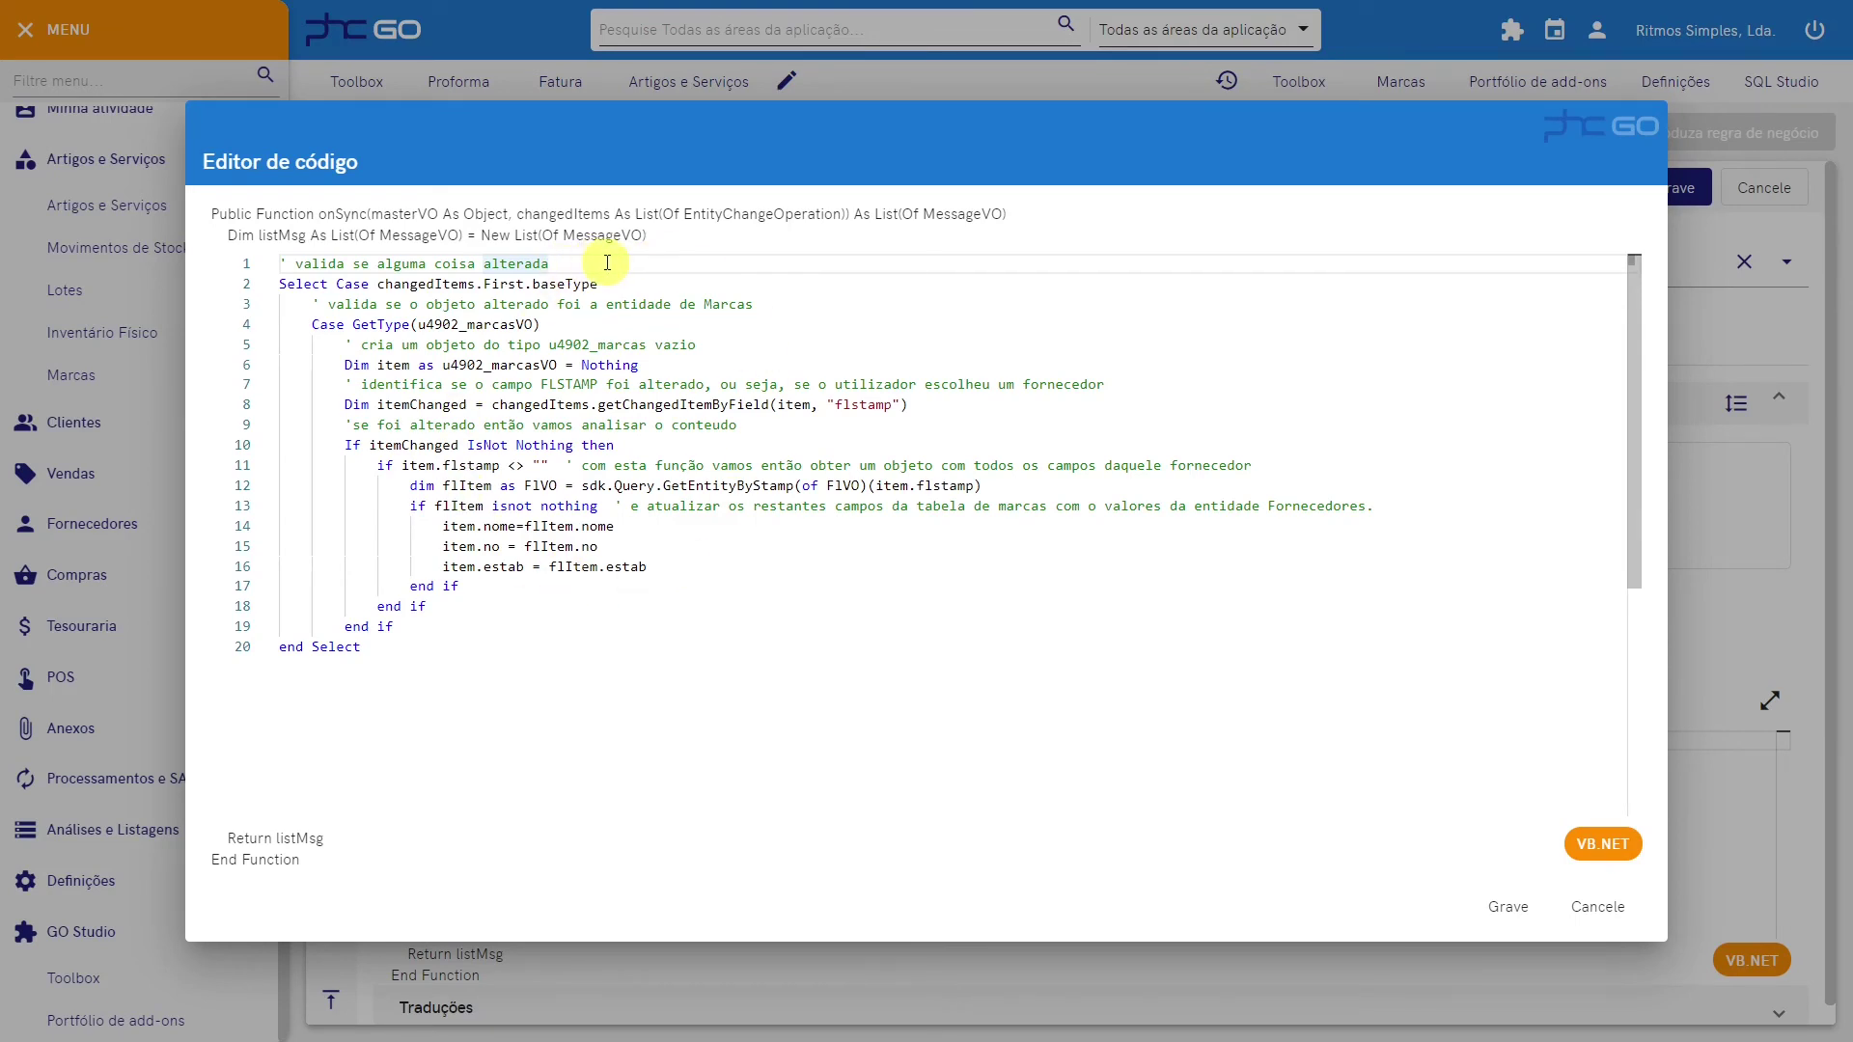
pyautogui.moveTo(279, 283); pyautogui.dragTo(475, 289)
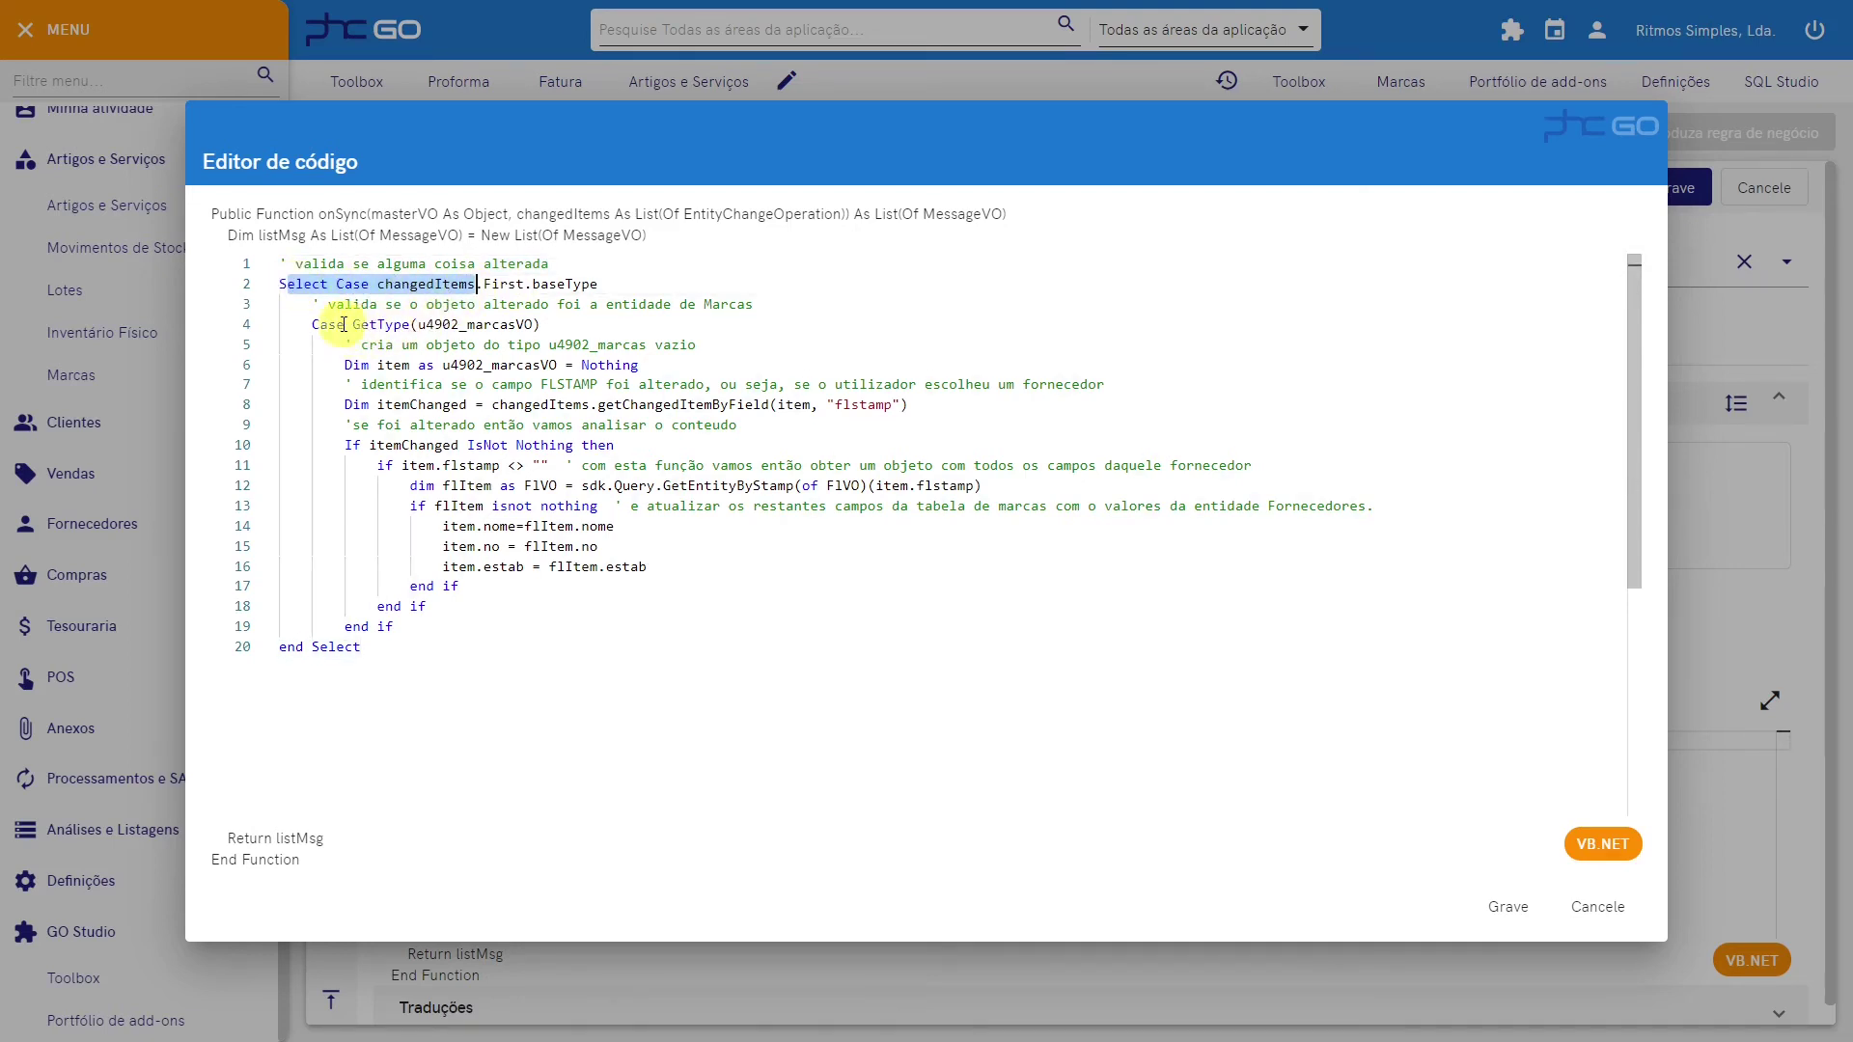
pyautogui.moveTo(314, 324); pyautogui.dragTo(519, 324)
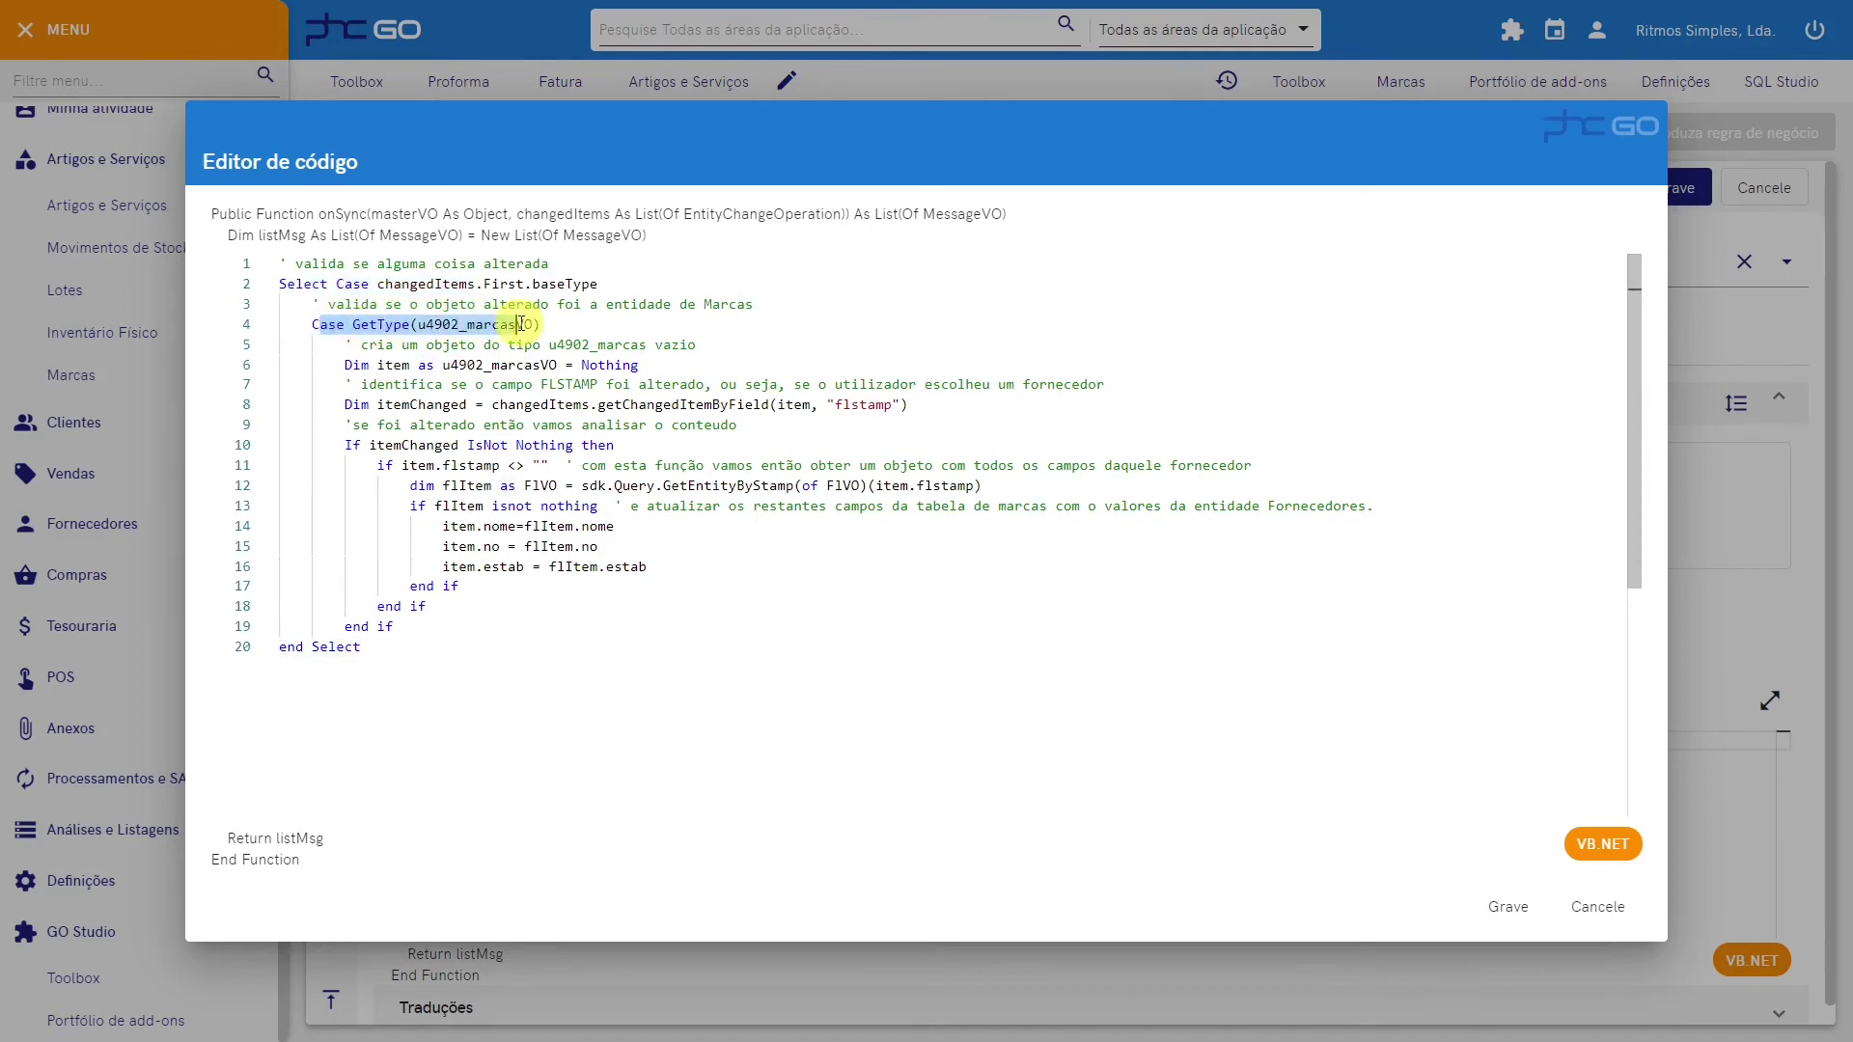
pyautogui.moveTo(345, 365); pyautogui.dragTo(768, 405)
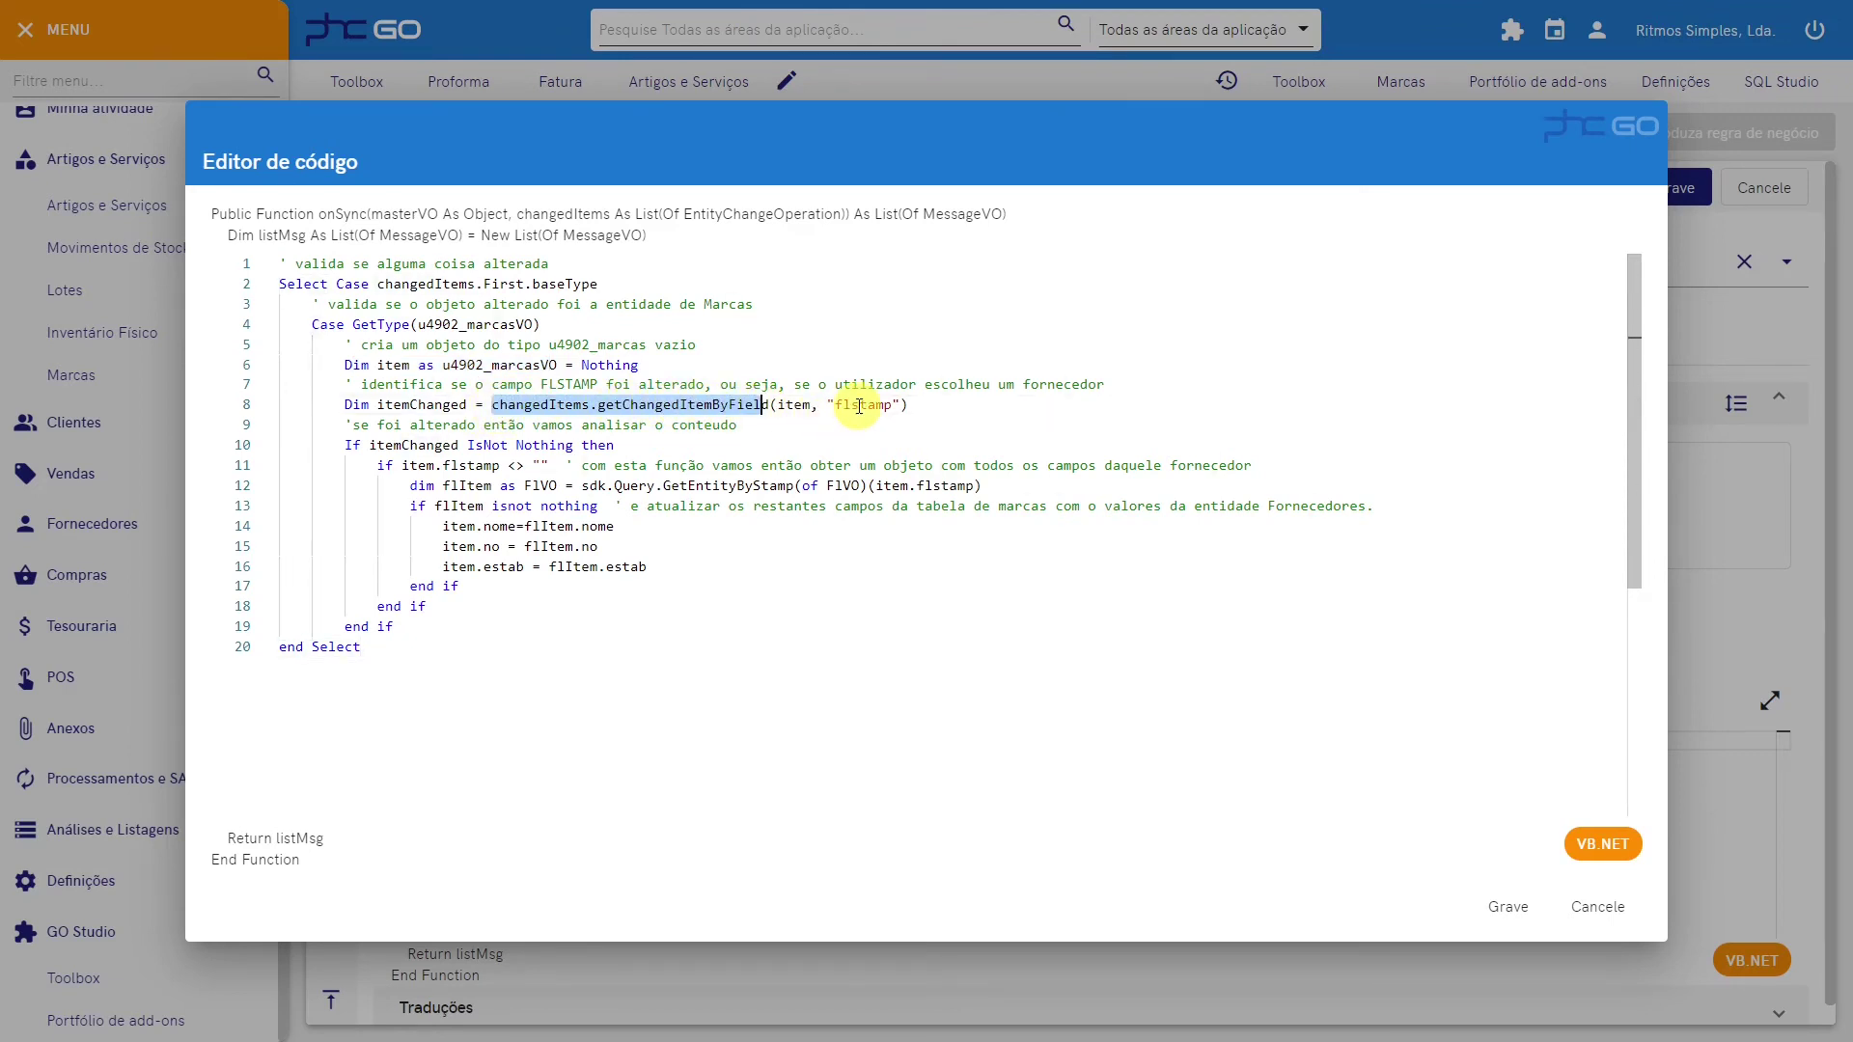
pyautogui.click(859, 405)
pyautogui.doubleClick(859, 405)
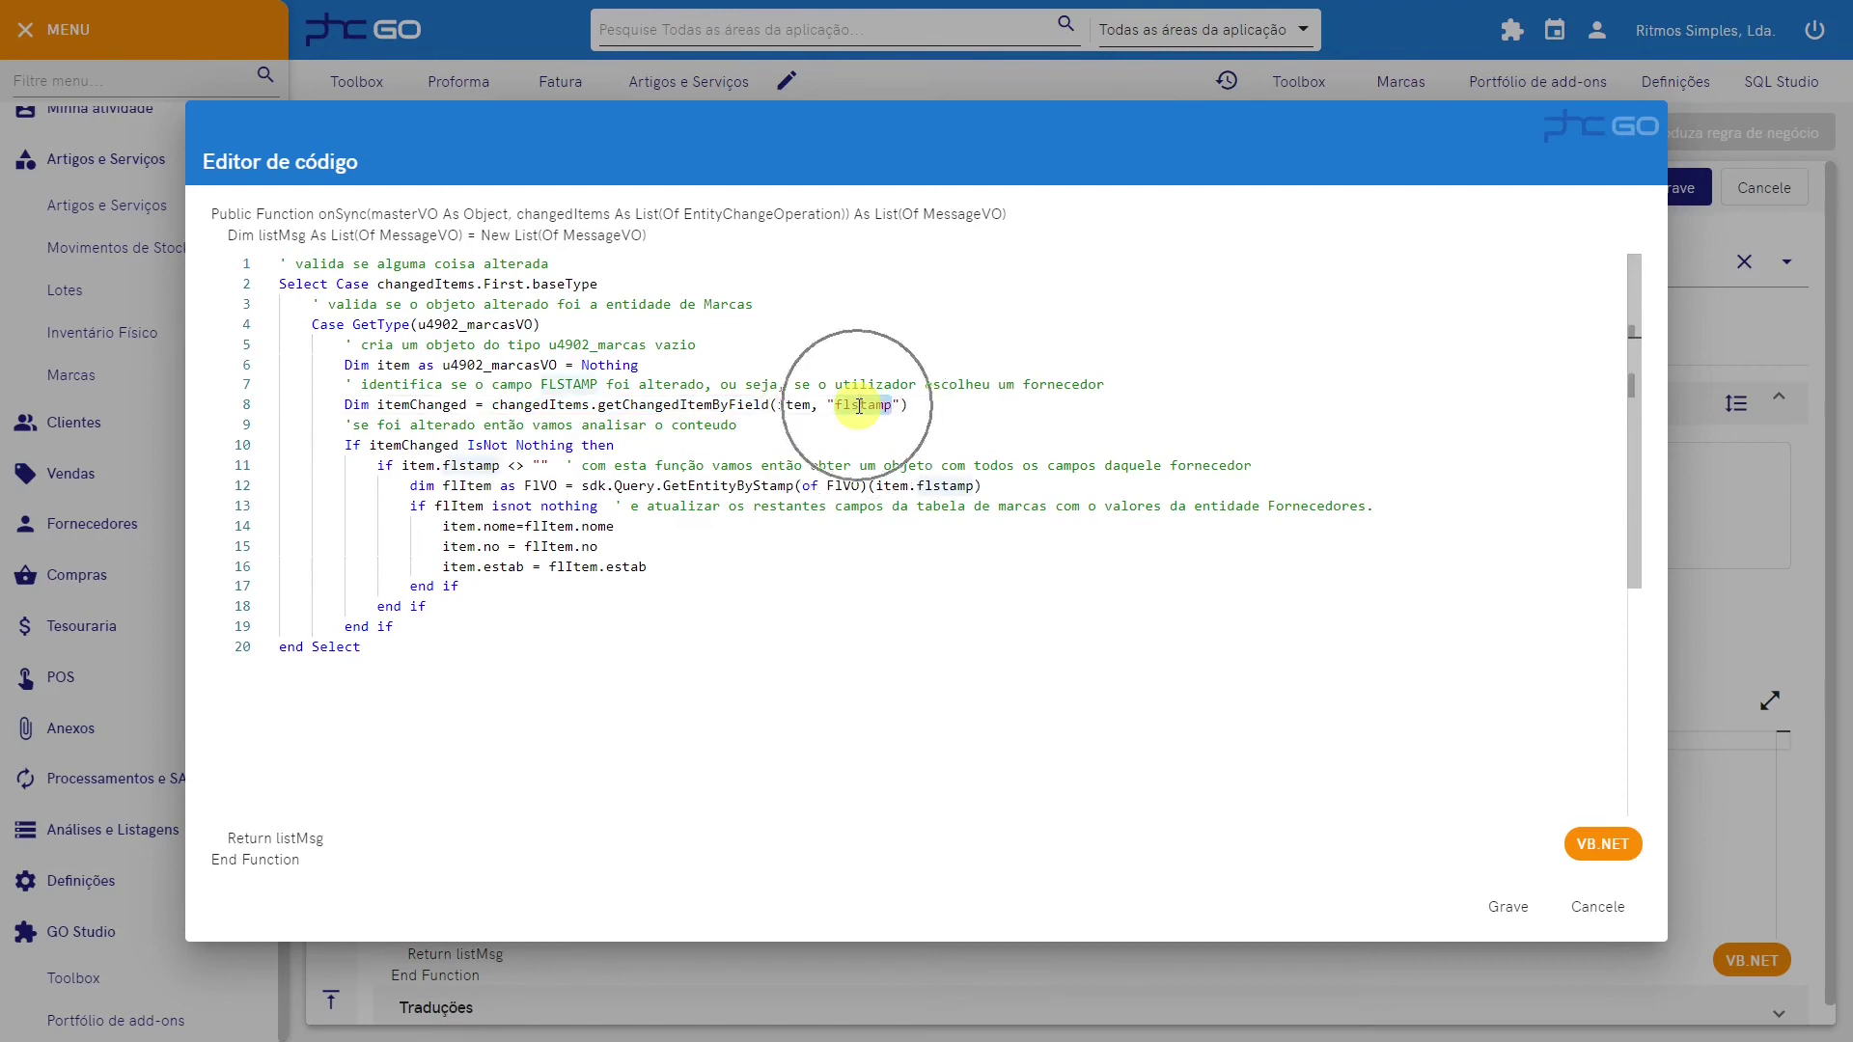
pyautogui.click(953, 413)
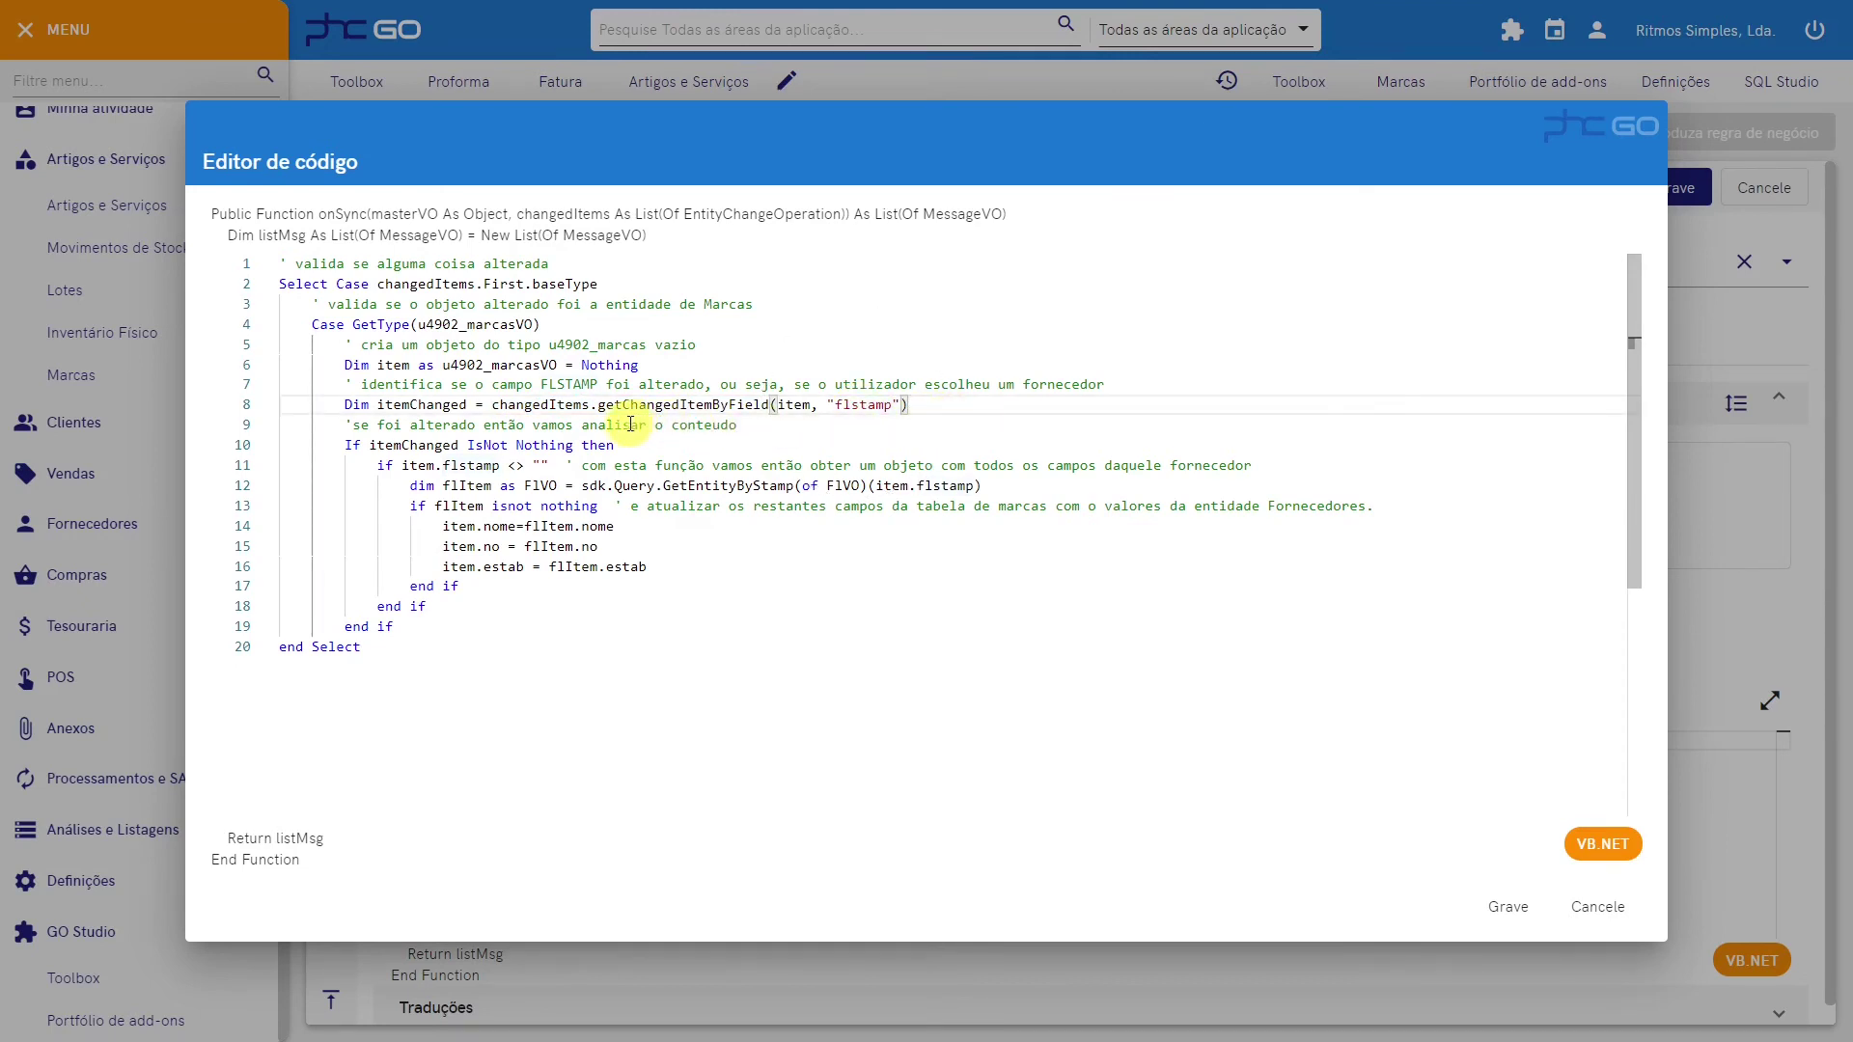
# - Examine the code lines that fetch the supplier by flstamp and assign its nome, no and estab to the brand
pyautogui.moveTo(379, 465); pyautogui.dragTo(528, 465)
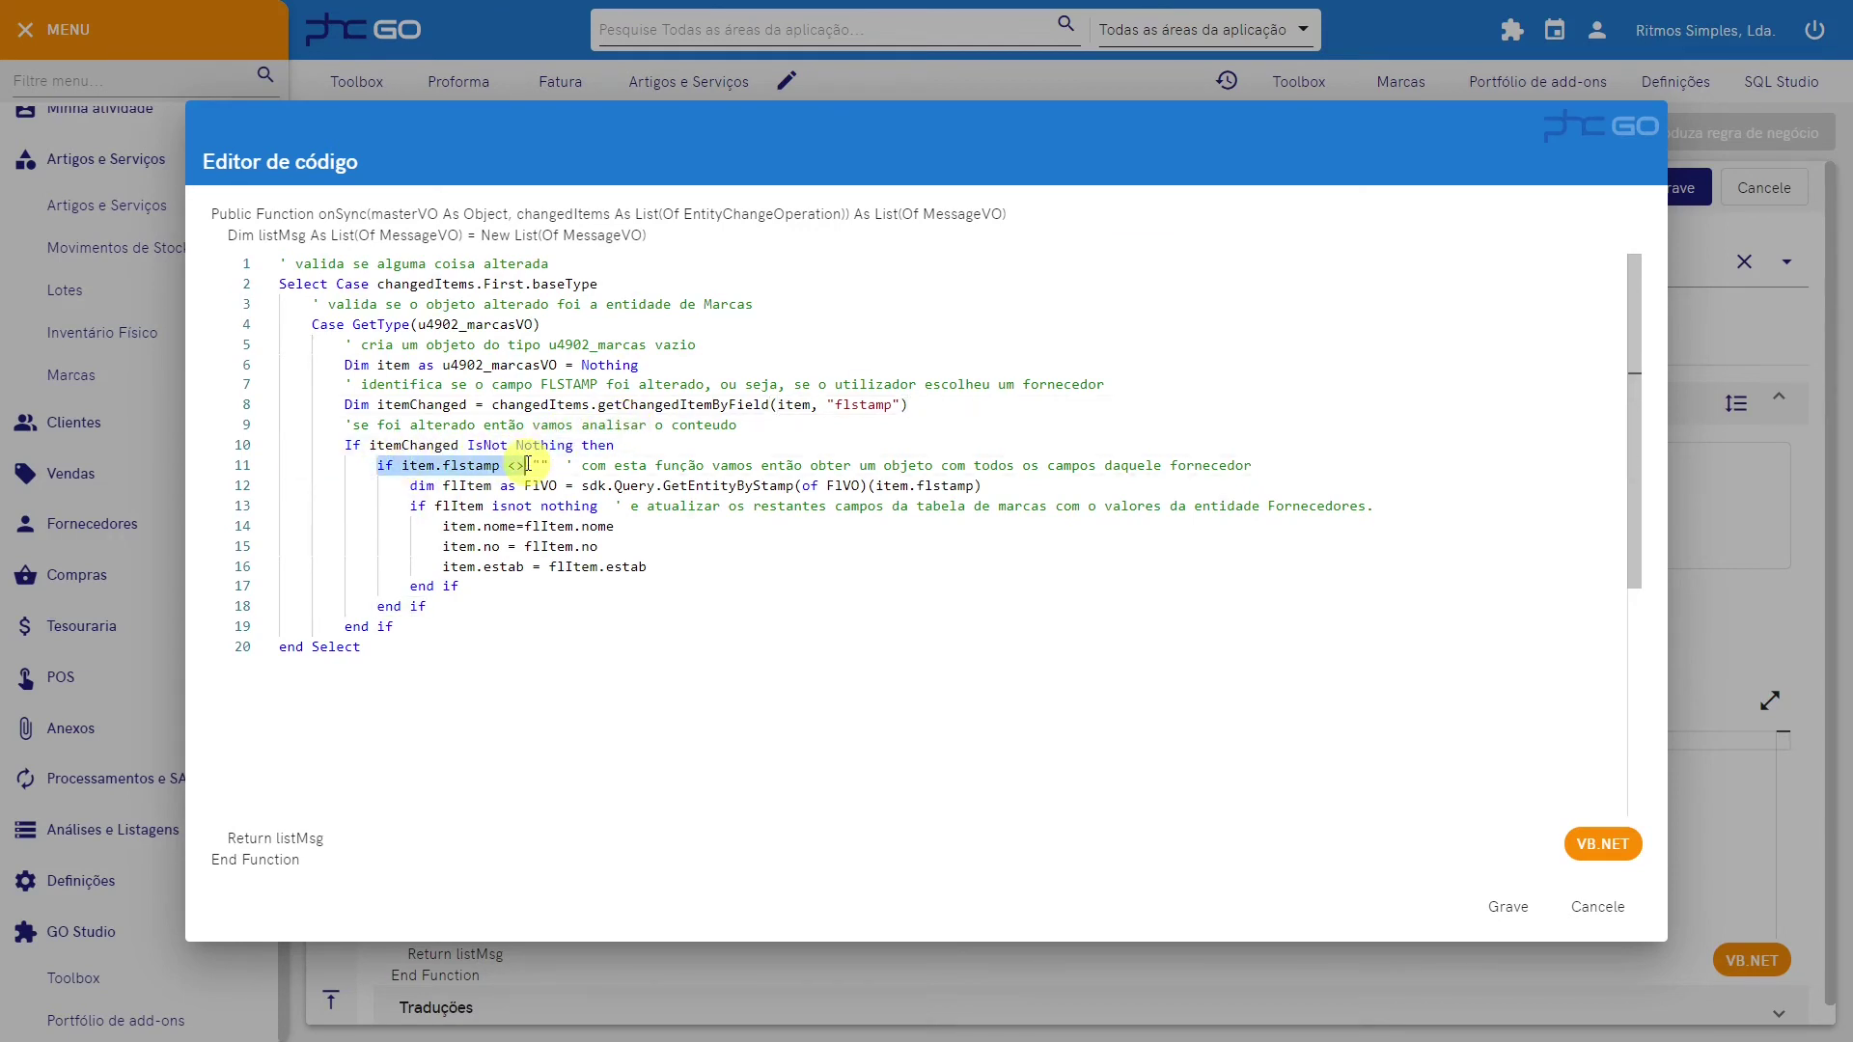
pyautogui.moveTo(501, 486); pyautogui.dragTo(969, 486)
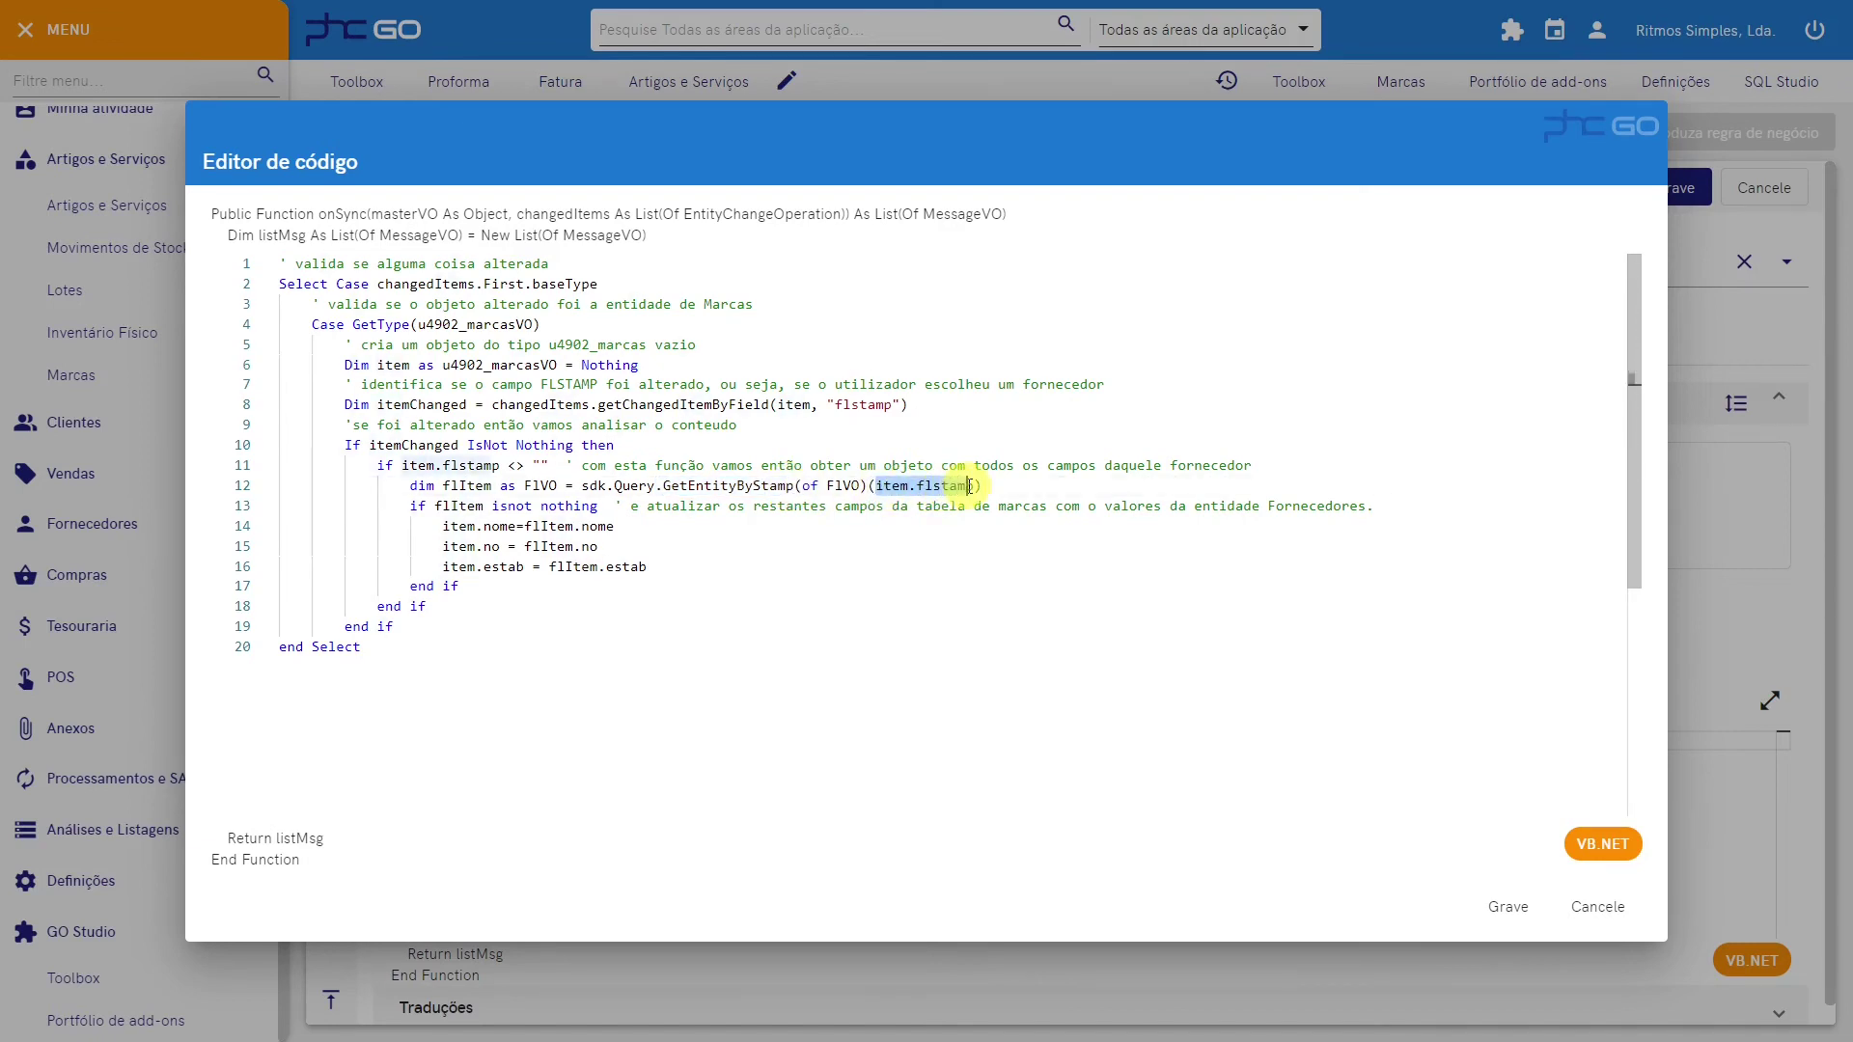
pyautogui.click(802, 530)
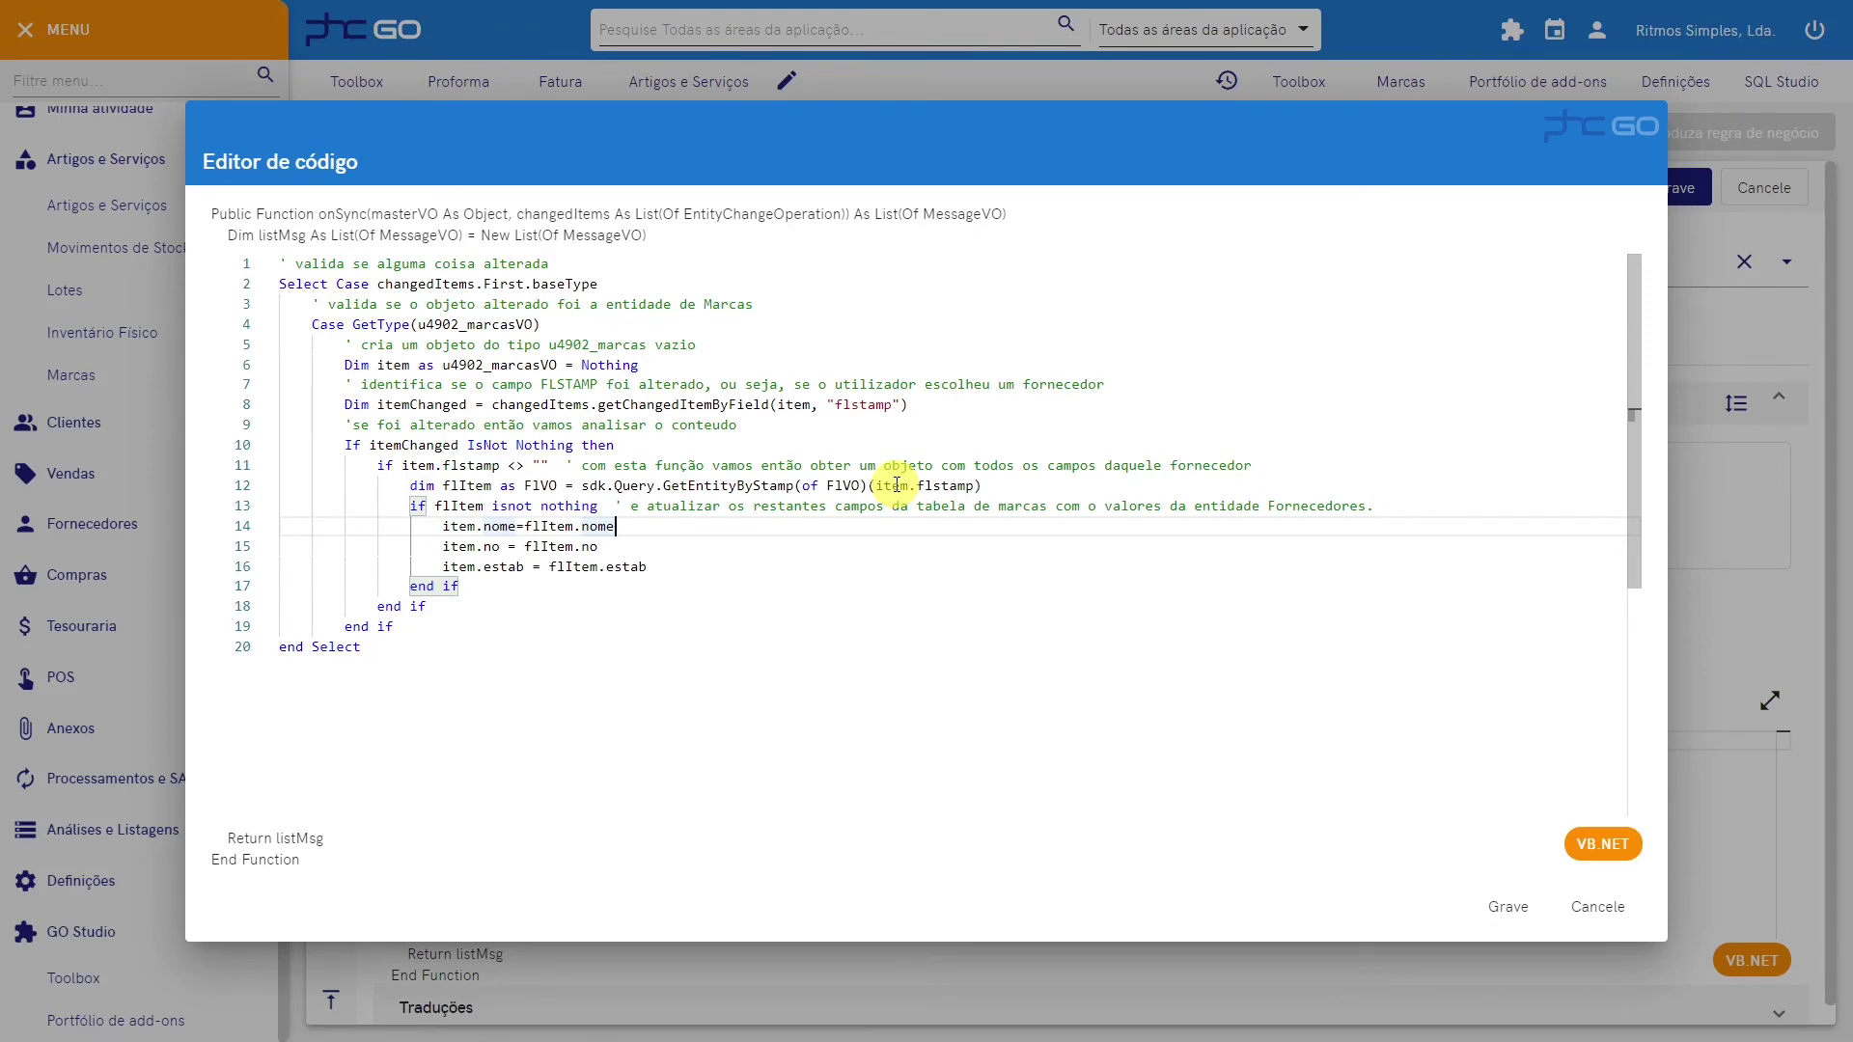
pyautogui.moveTo(666, 485); pyautogui.dragTo(960, 492)
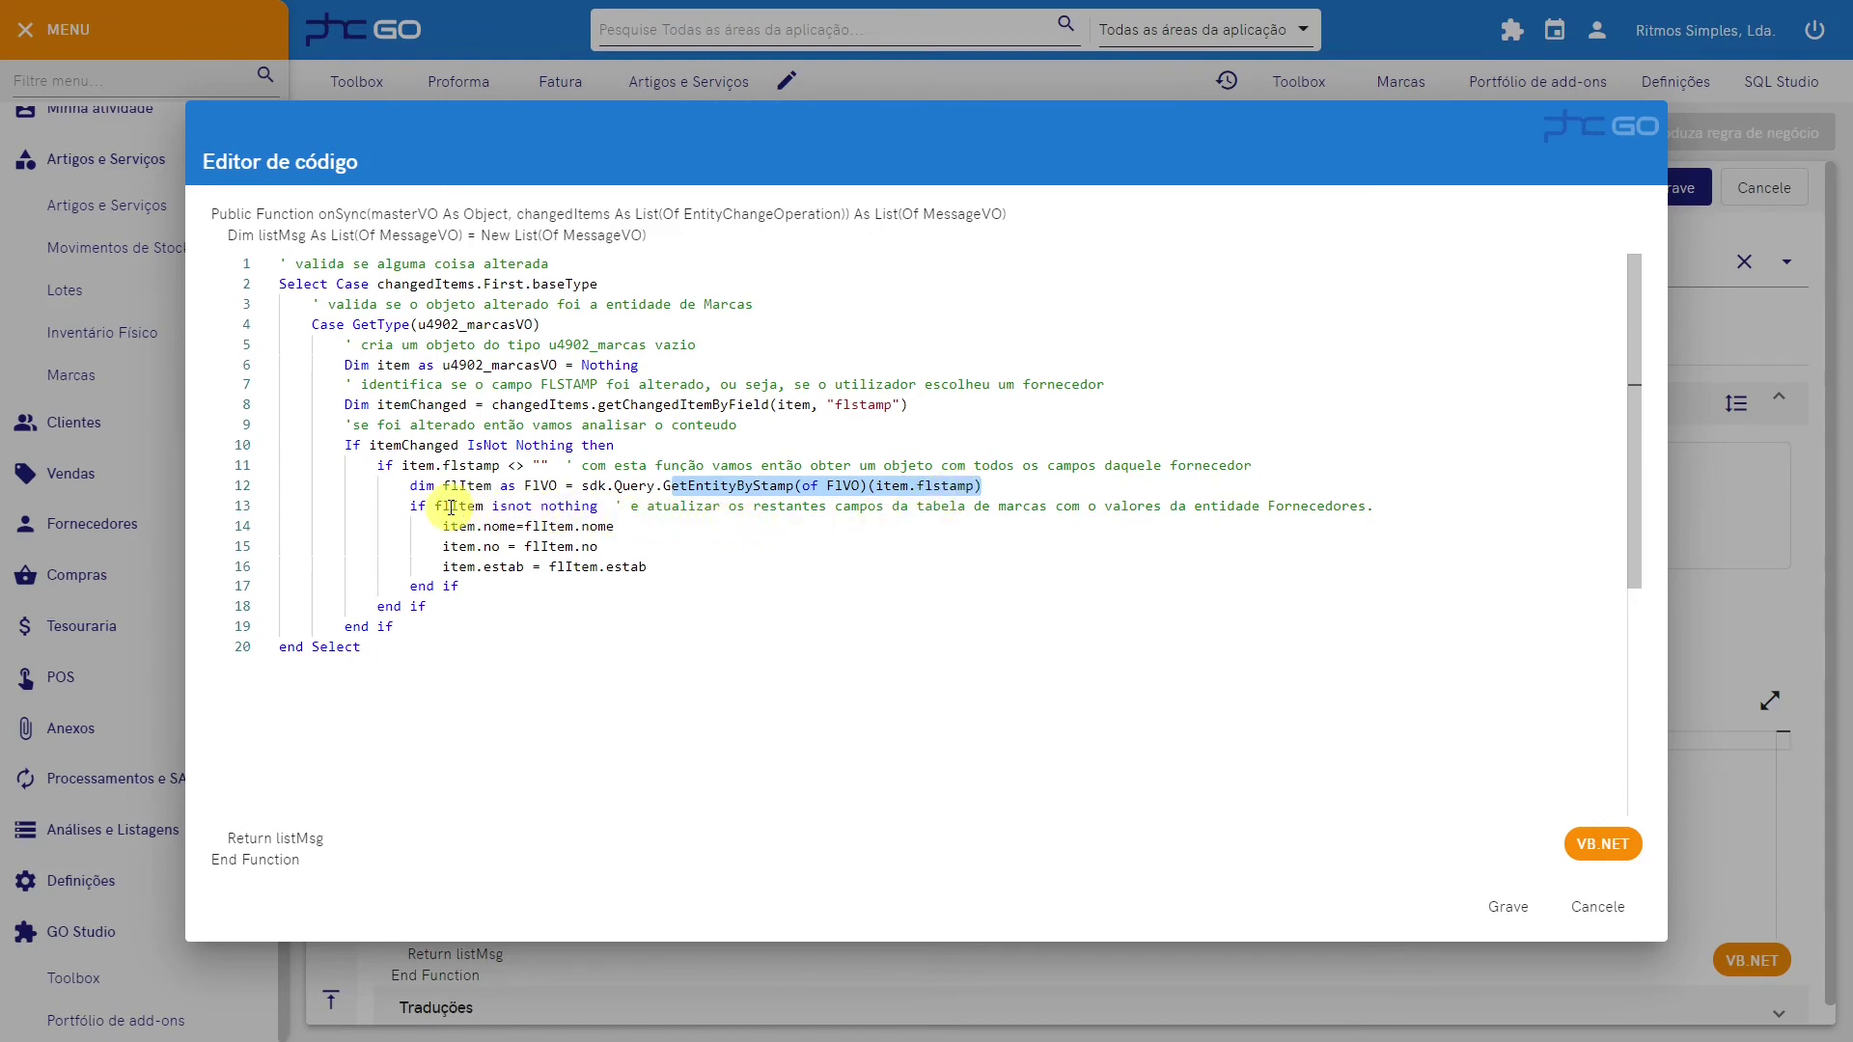
pyautogui.moveTo(443, 526); pyautogui.dragTo(625, 534)
pyautogui.click(443, 546)
pyautogui.hotkey('shift', 'End')
pyautogui.moveTo(429, 569); pyautogui.dragTo(689, 568)
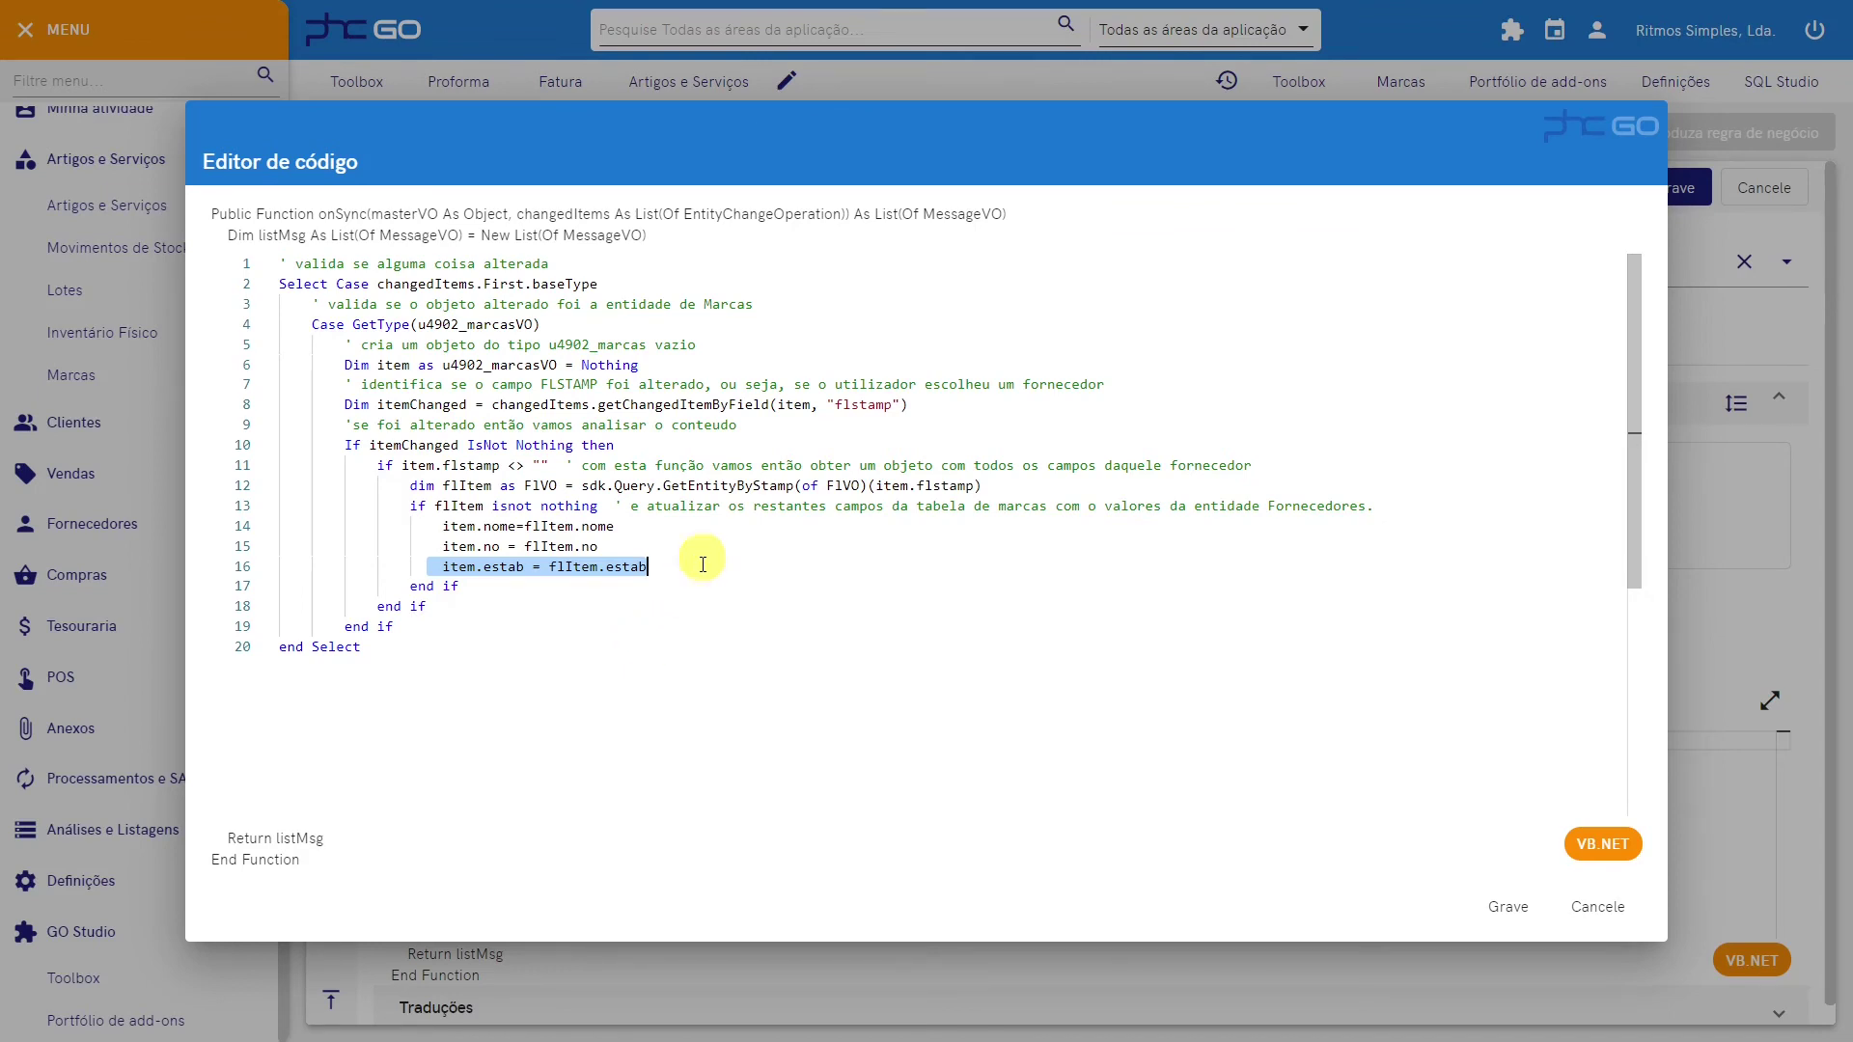
# - Save the onSync code in the code editor
pyautogui.click(827, 653)
pyautogui.click(1508, 912)
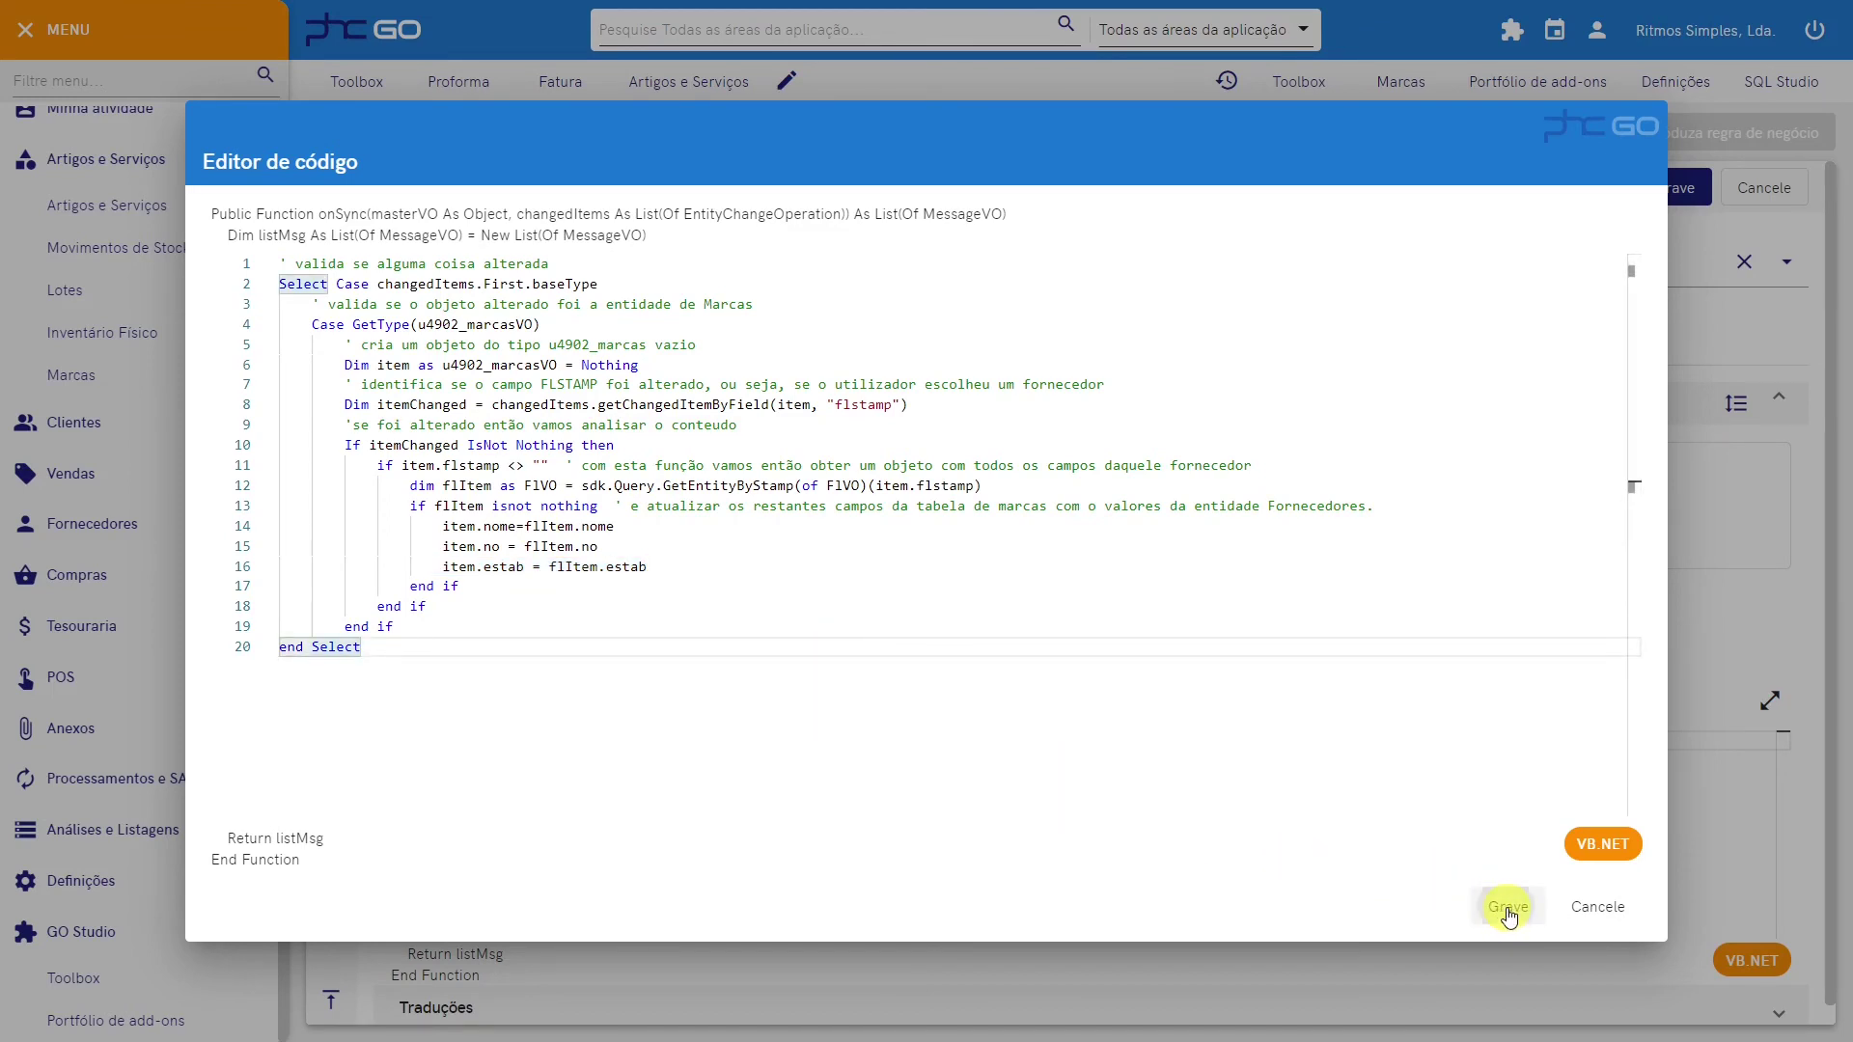
# - Save the business rule and add it to the Framework PHC GO (v1) add-on
pyautogui.click(1672, 188)
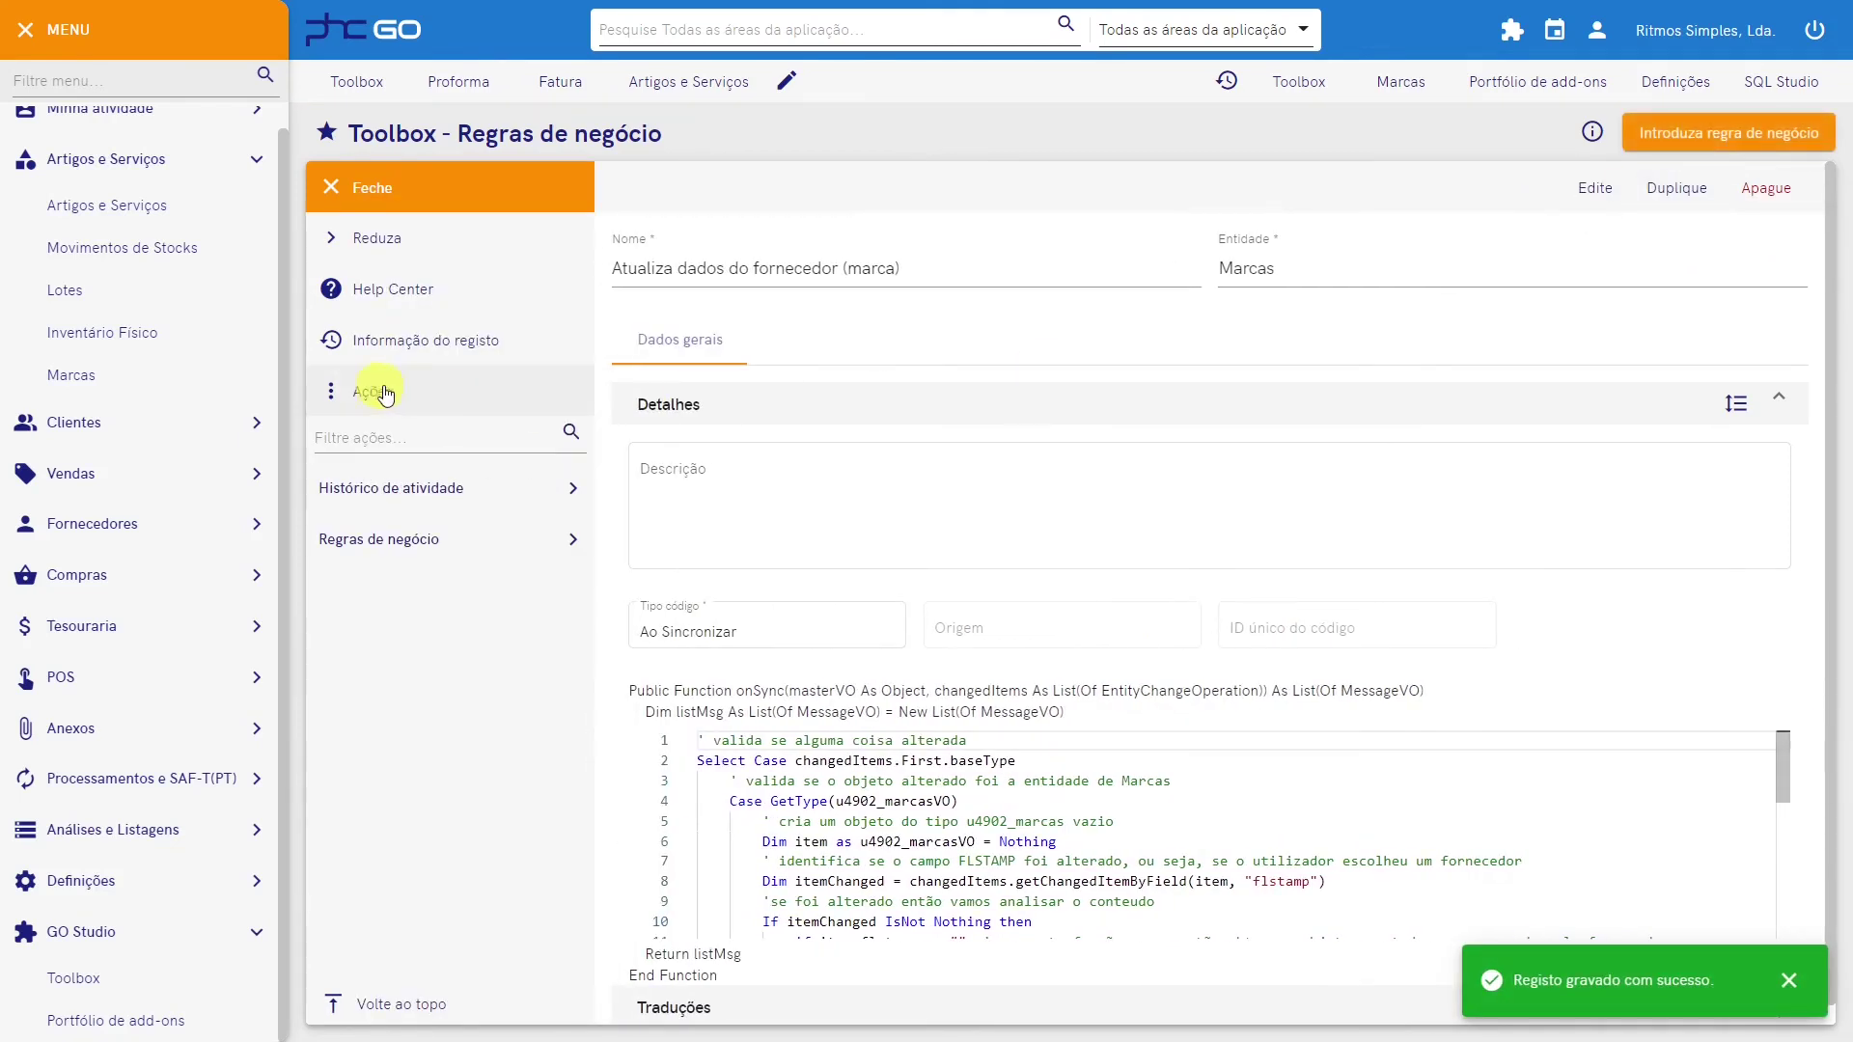
pyautogui.click(384, 536)
pyautogui.click(396, 637)
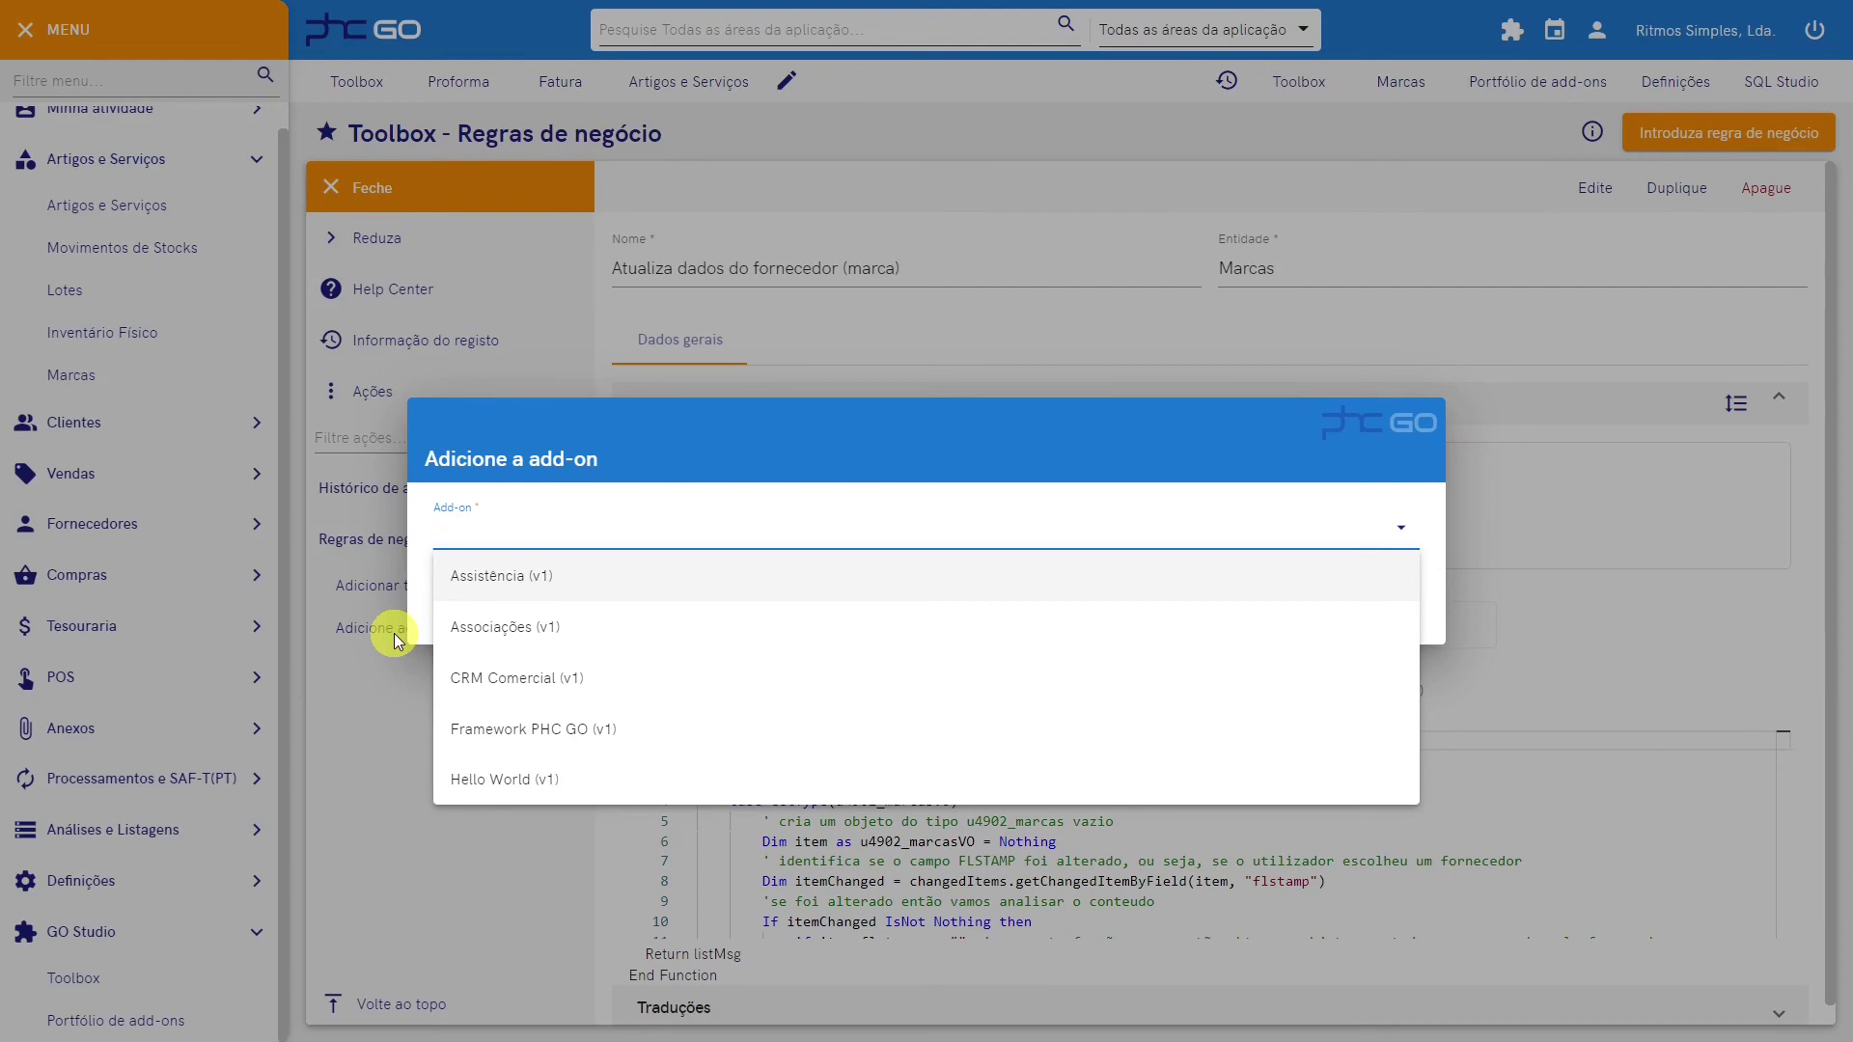
pyautogui.click(561, 729)
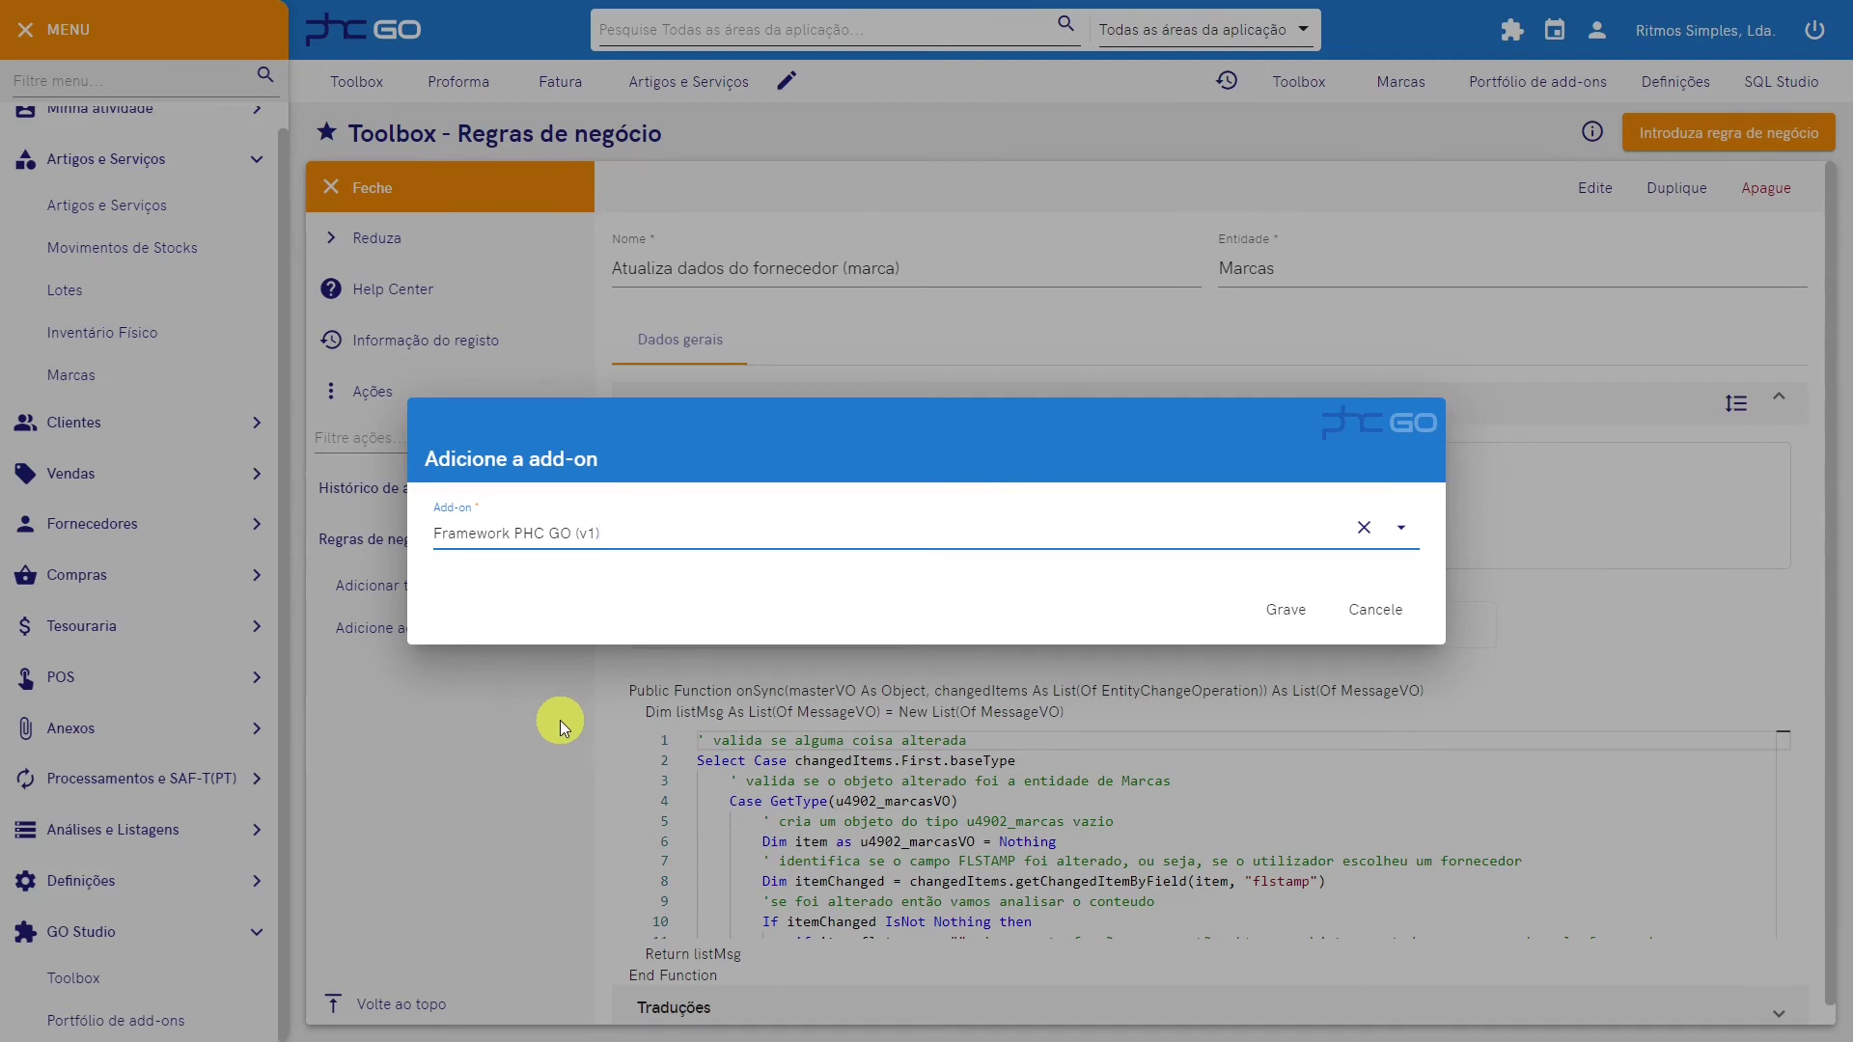
pyautogui.click(1279, 617)
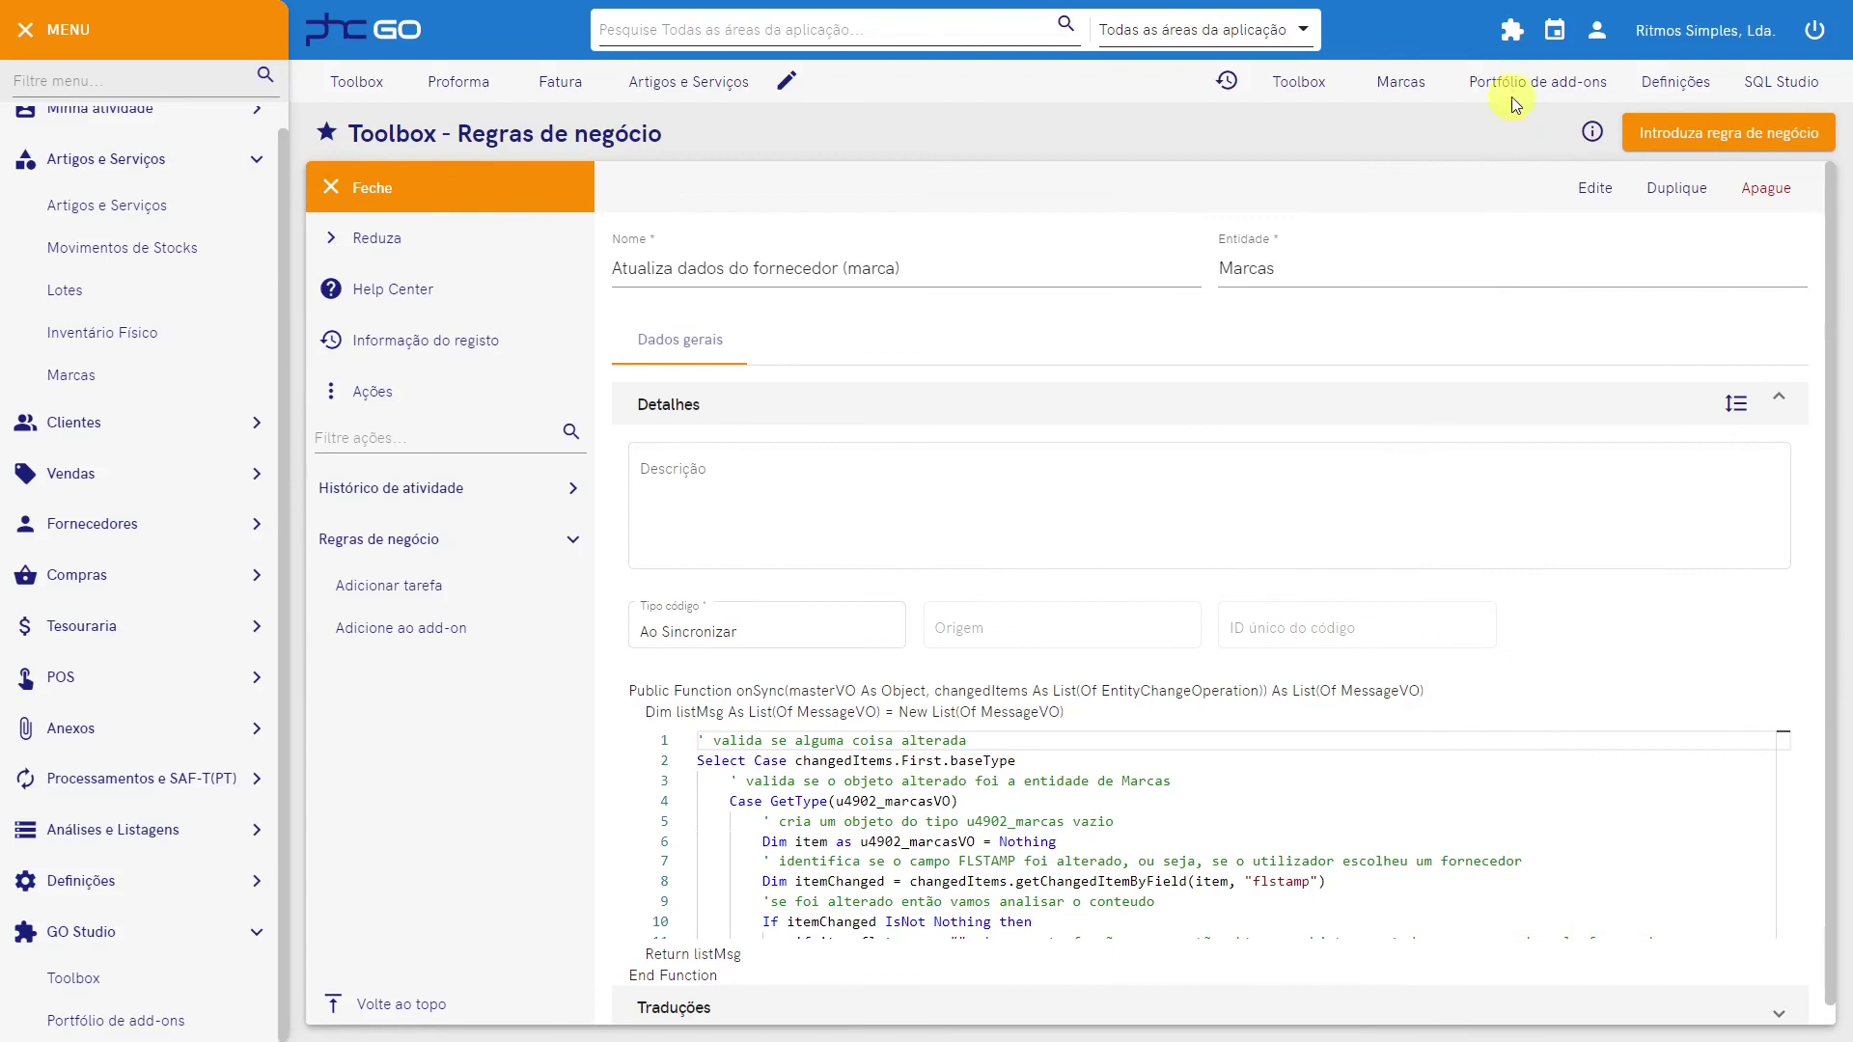
# - Install the Framework PHC GO (v1.00) add-on
pyautogui.click(1510, 36)
pyautogui.moveTo(1450, 274)
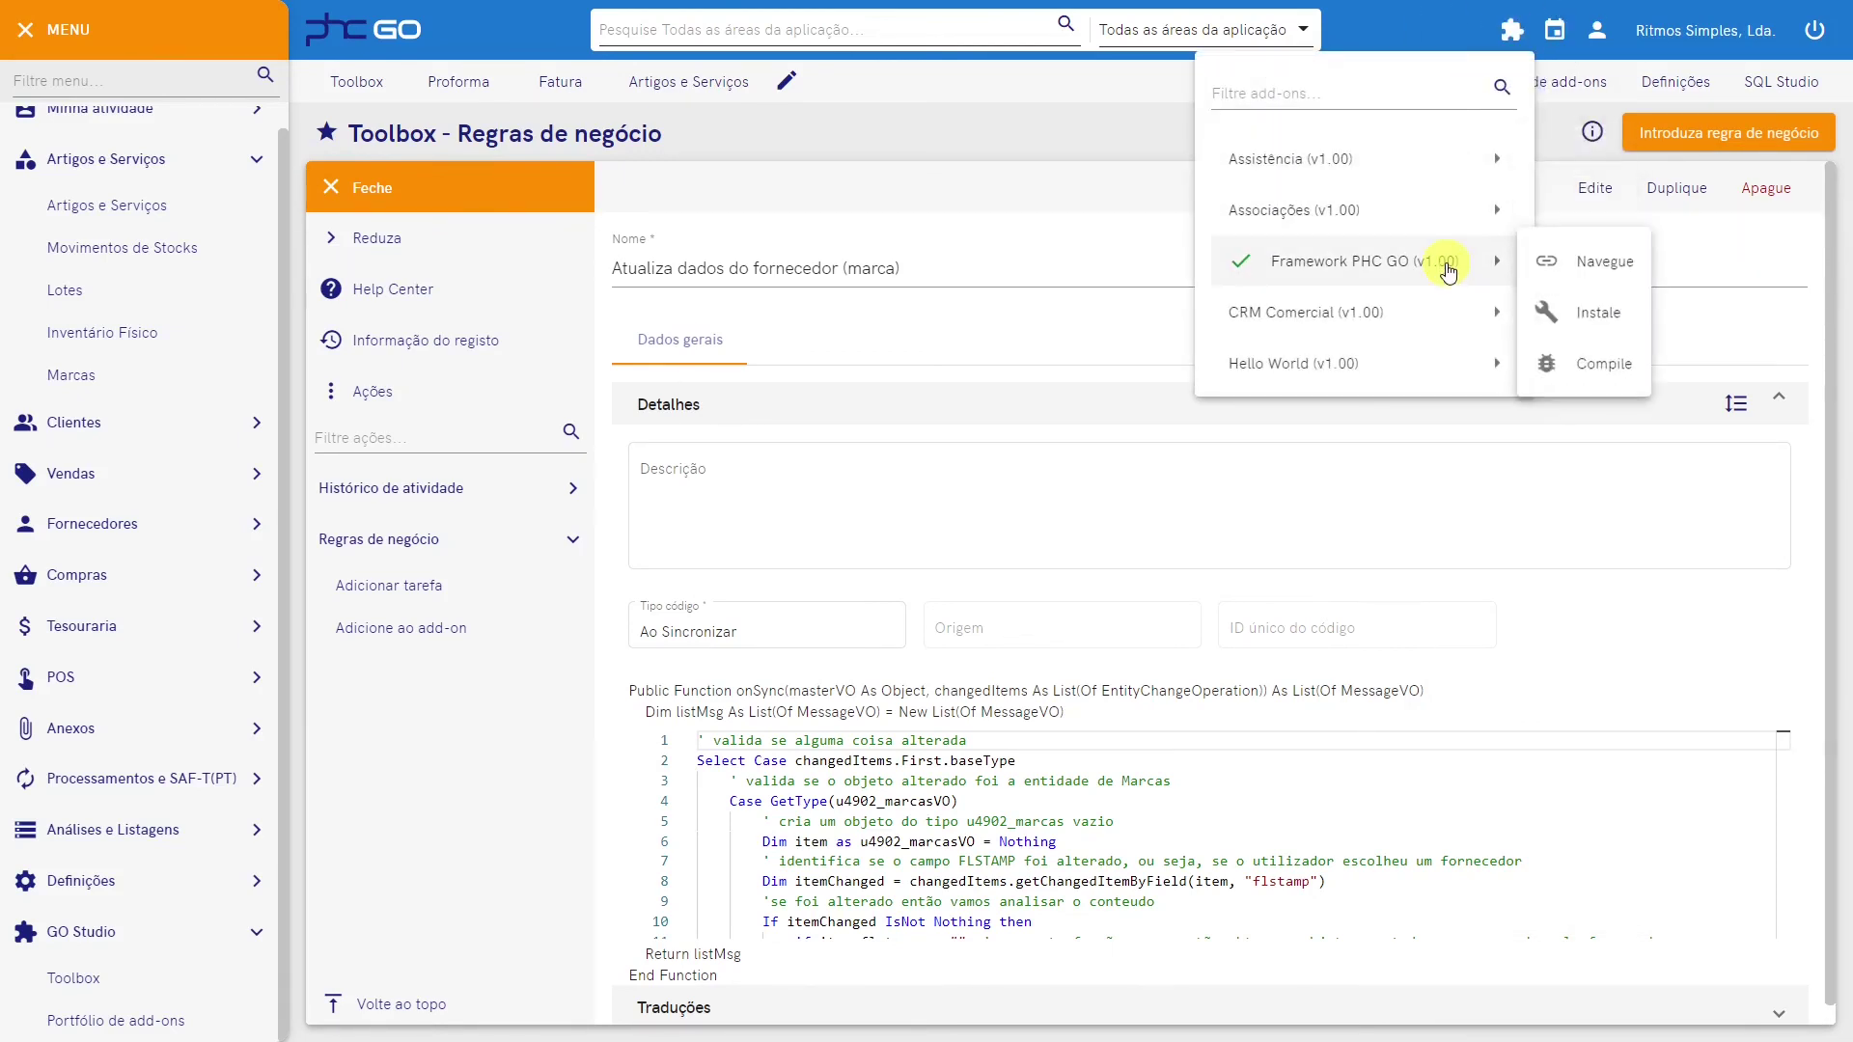
pyautogui.click(1596, 315)
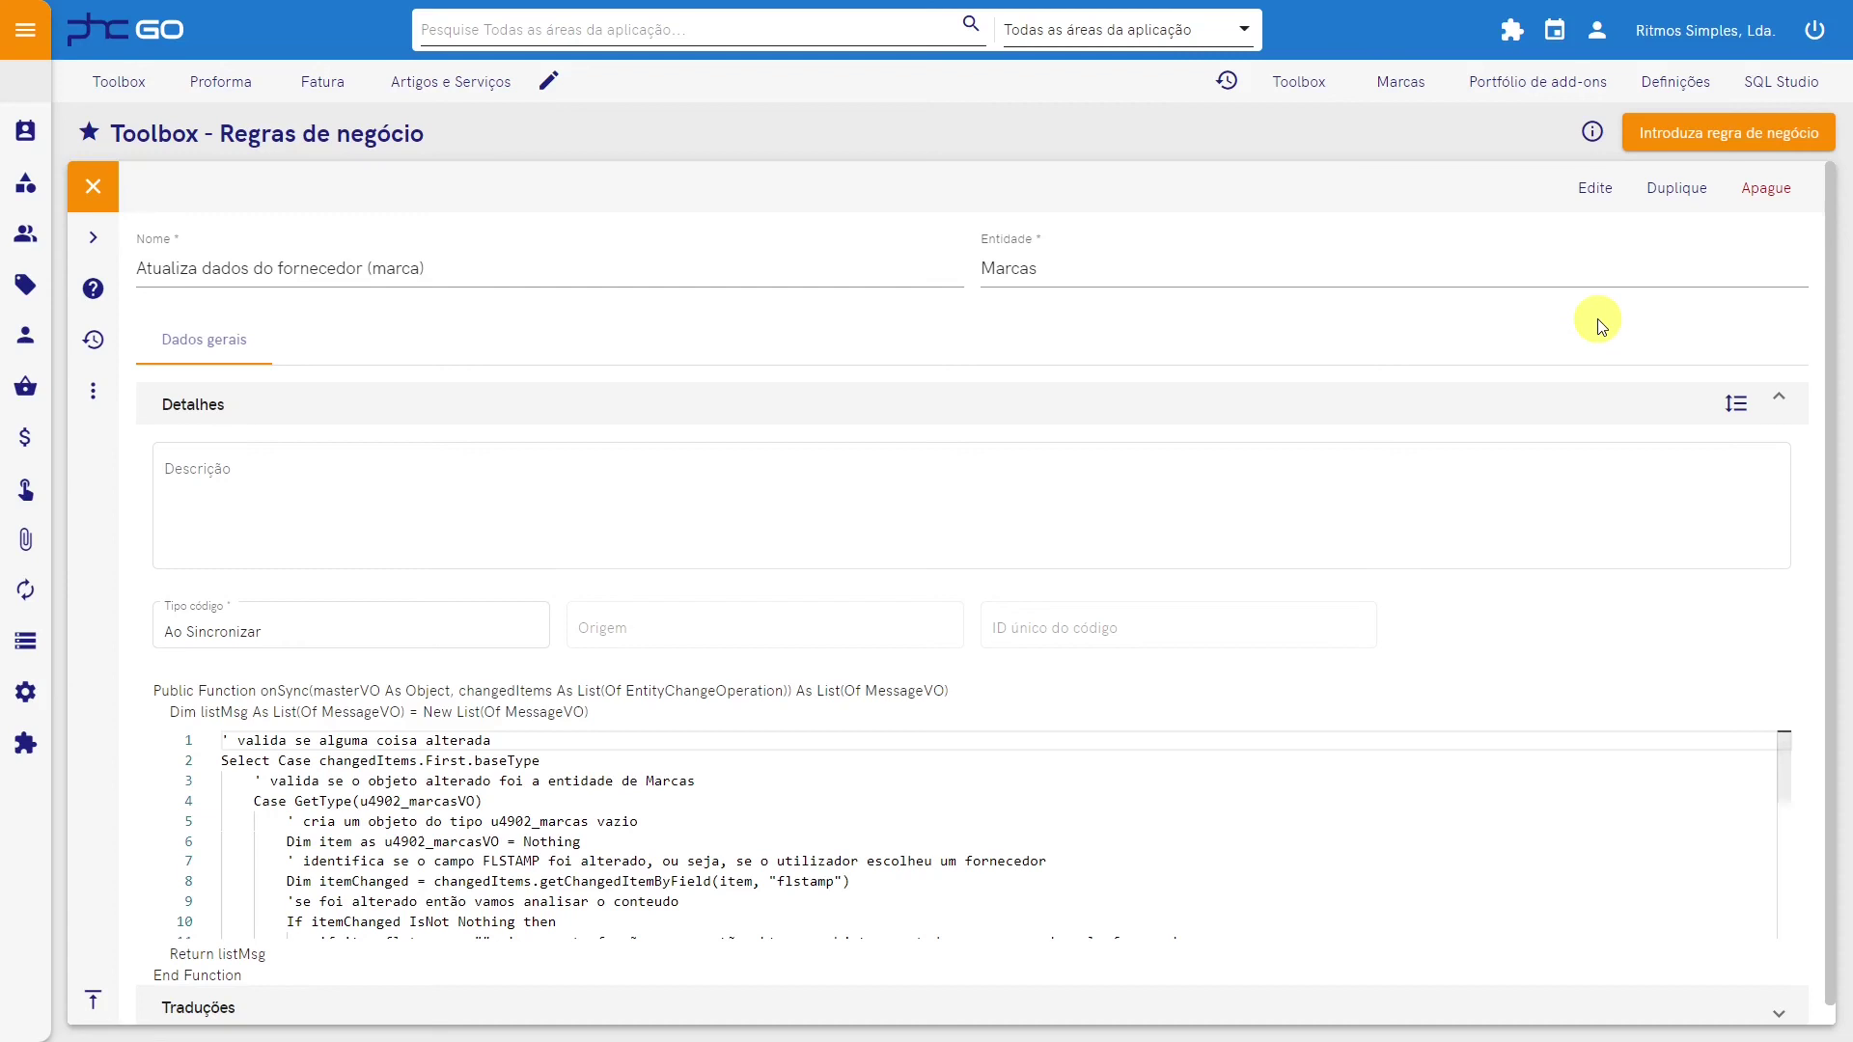
# - Open the Marcas list under Artigos e Serviços and check the Nome do Fornecedor column
pyautogui.click(29, 33)
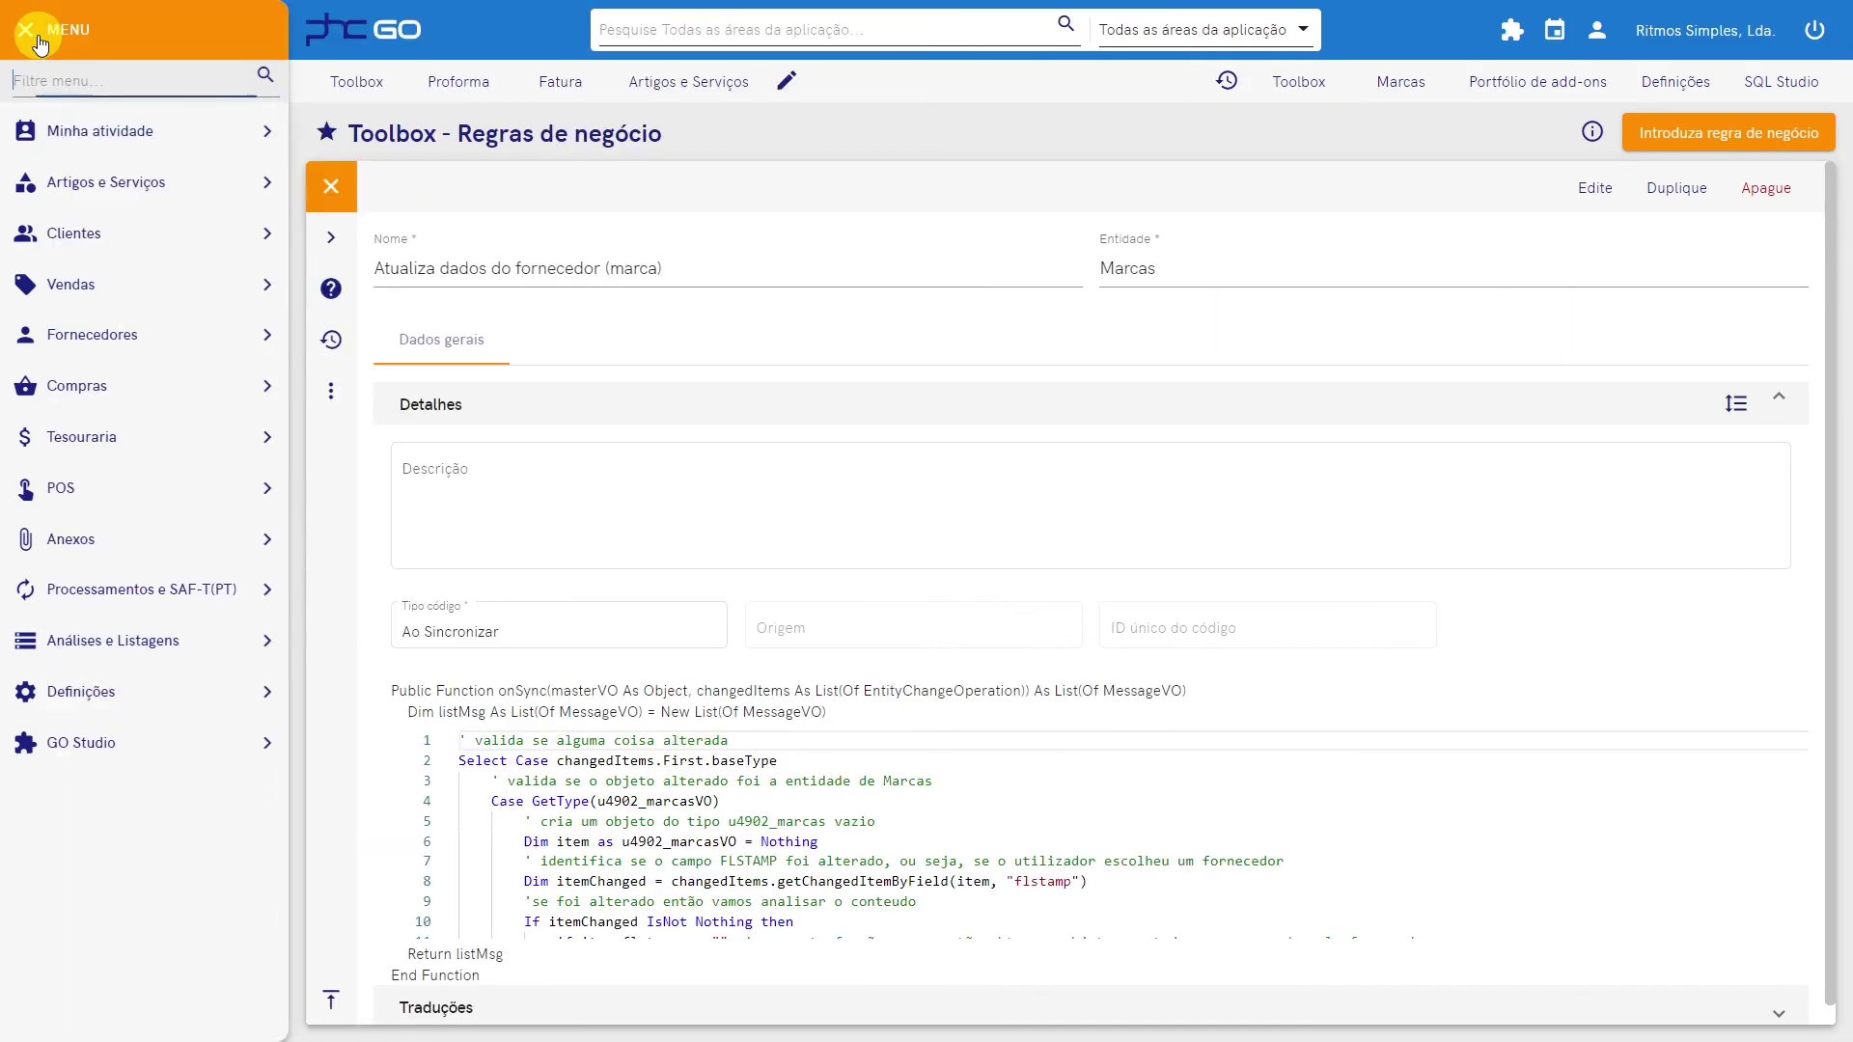
pyautogui.click(78, 186)
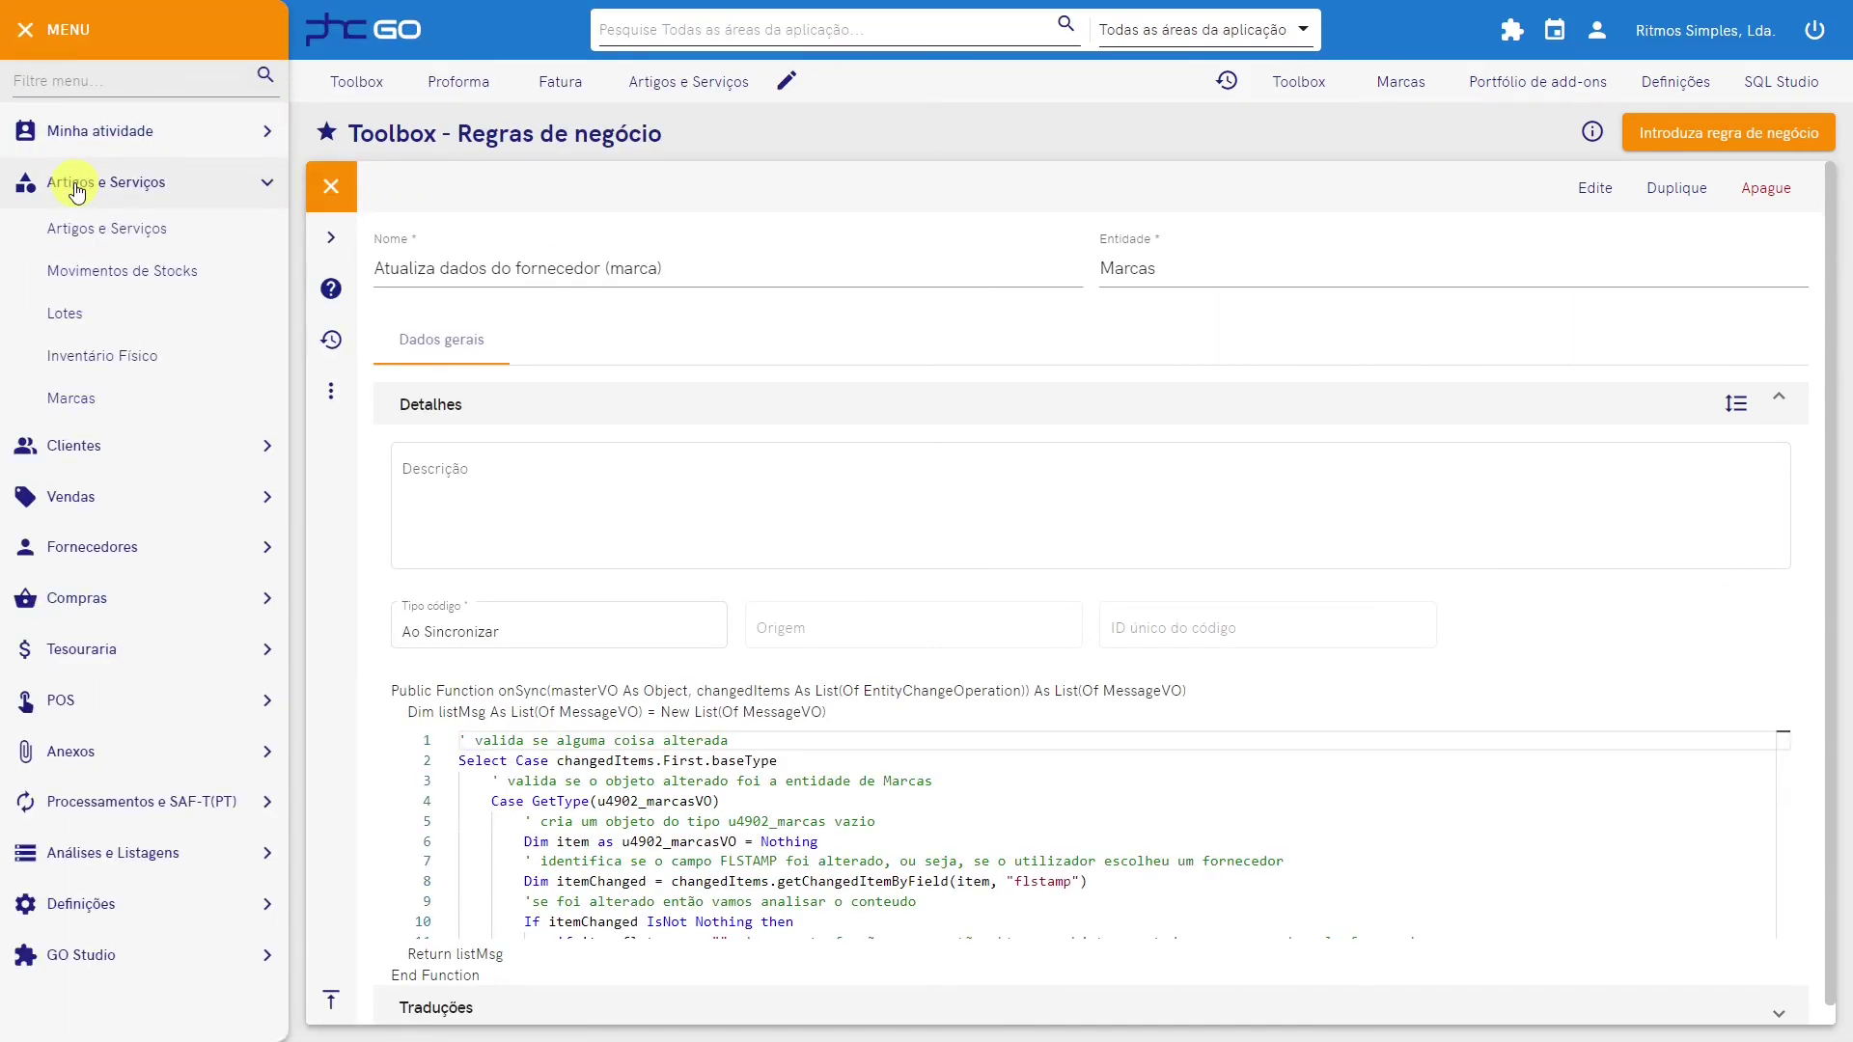
pyautogui.click(135, 404)
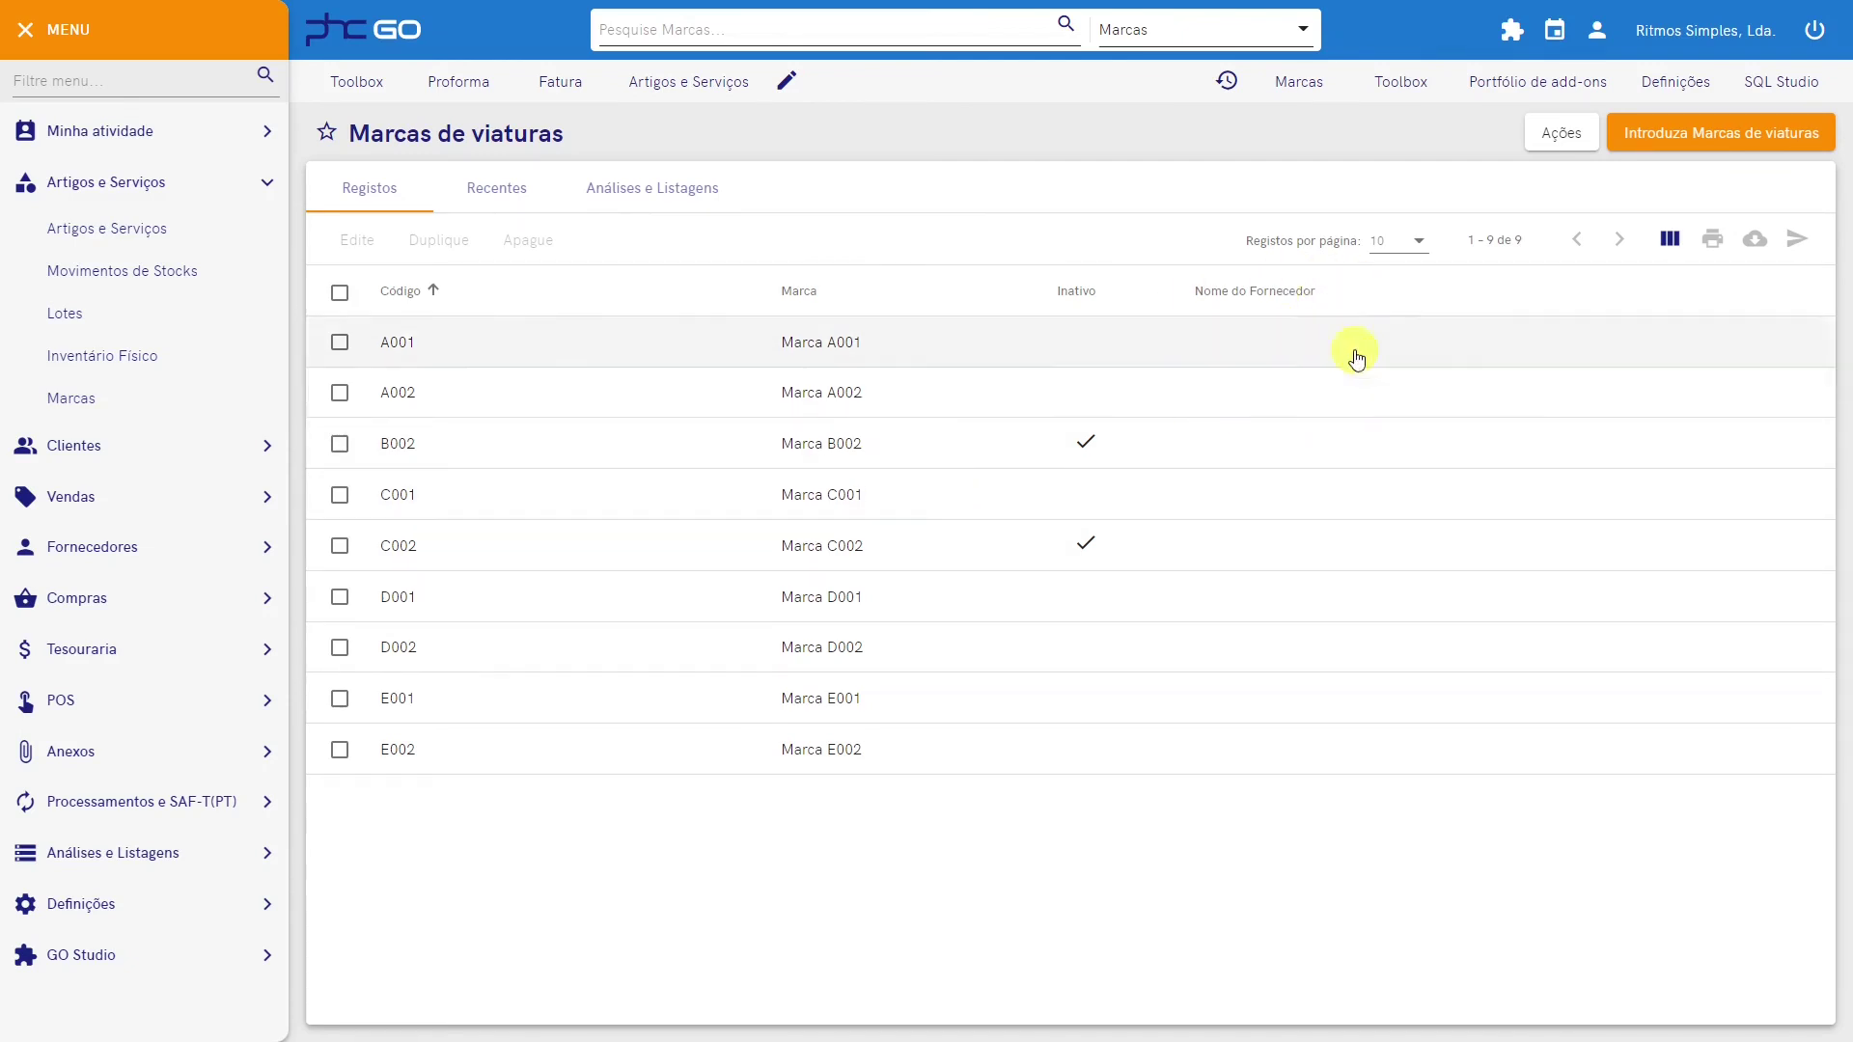
pyautogui.click(1262, 295)
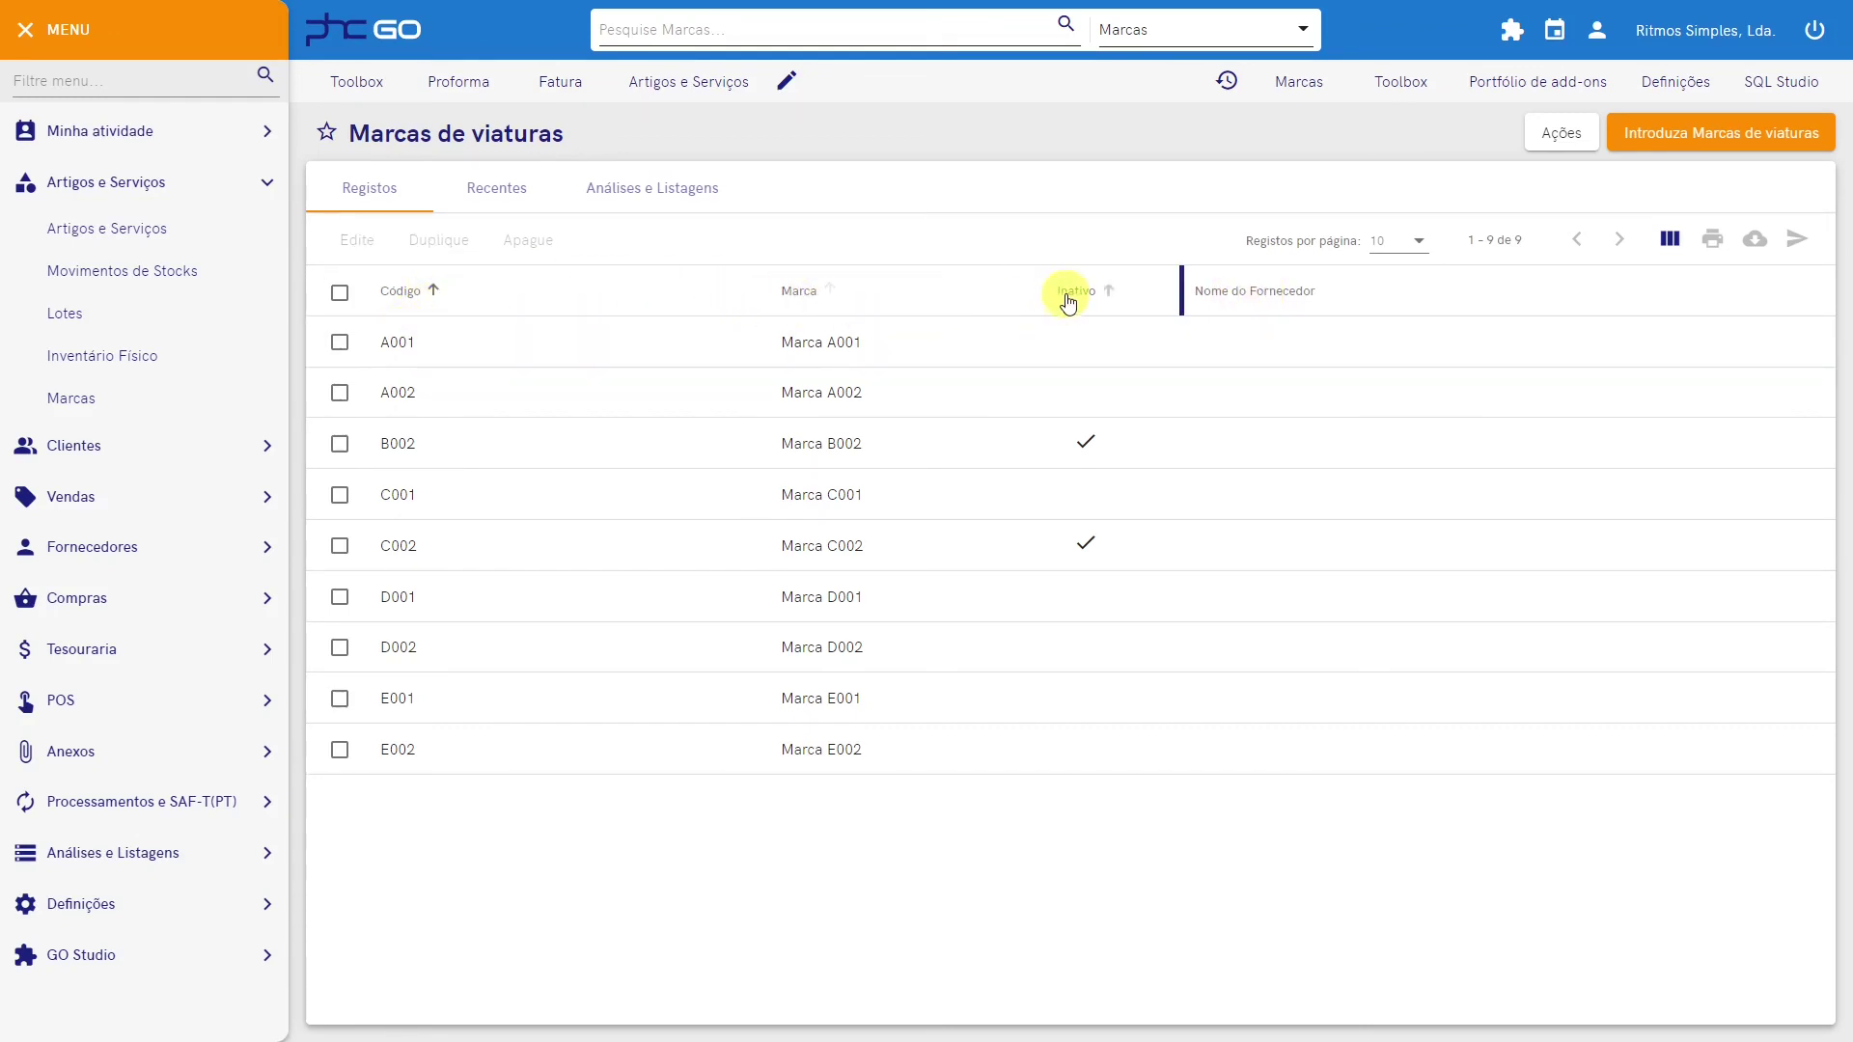
# - Start a new brand record with Código F001 and Marca "Marca F001"
pyautogui.click(1662, 137)
pyautogui.click(446, 263)
pyautogui.write('F001')
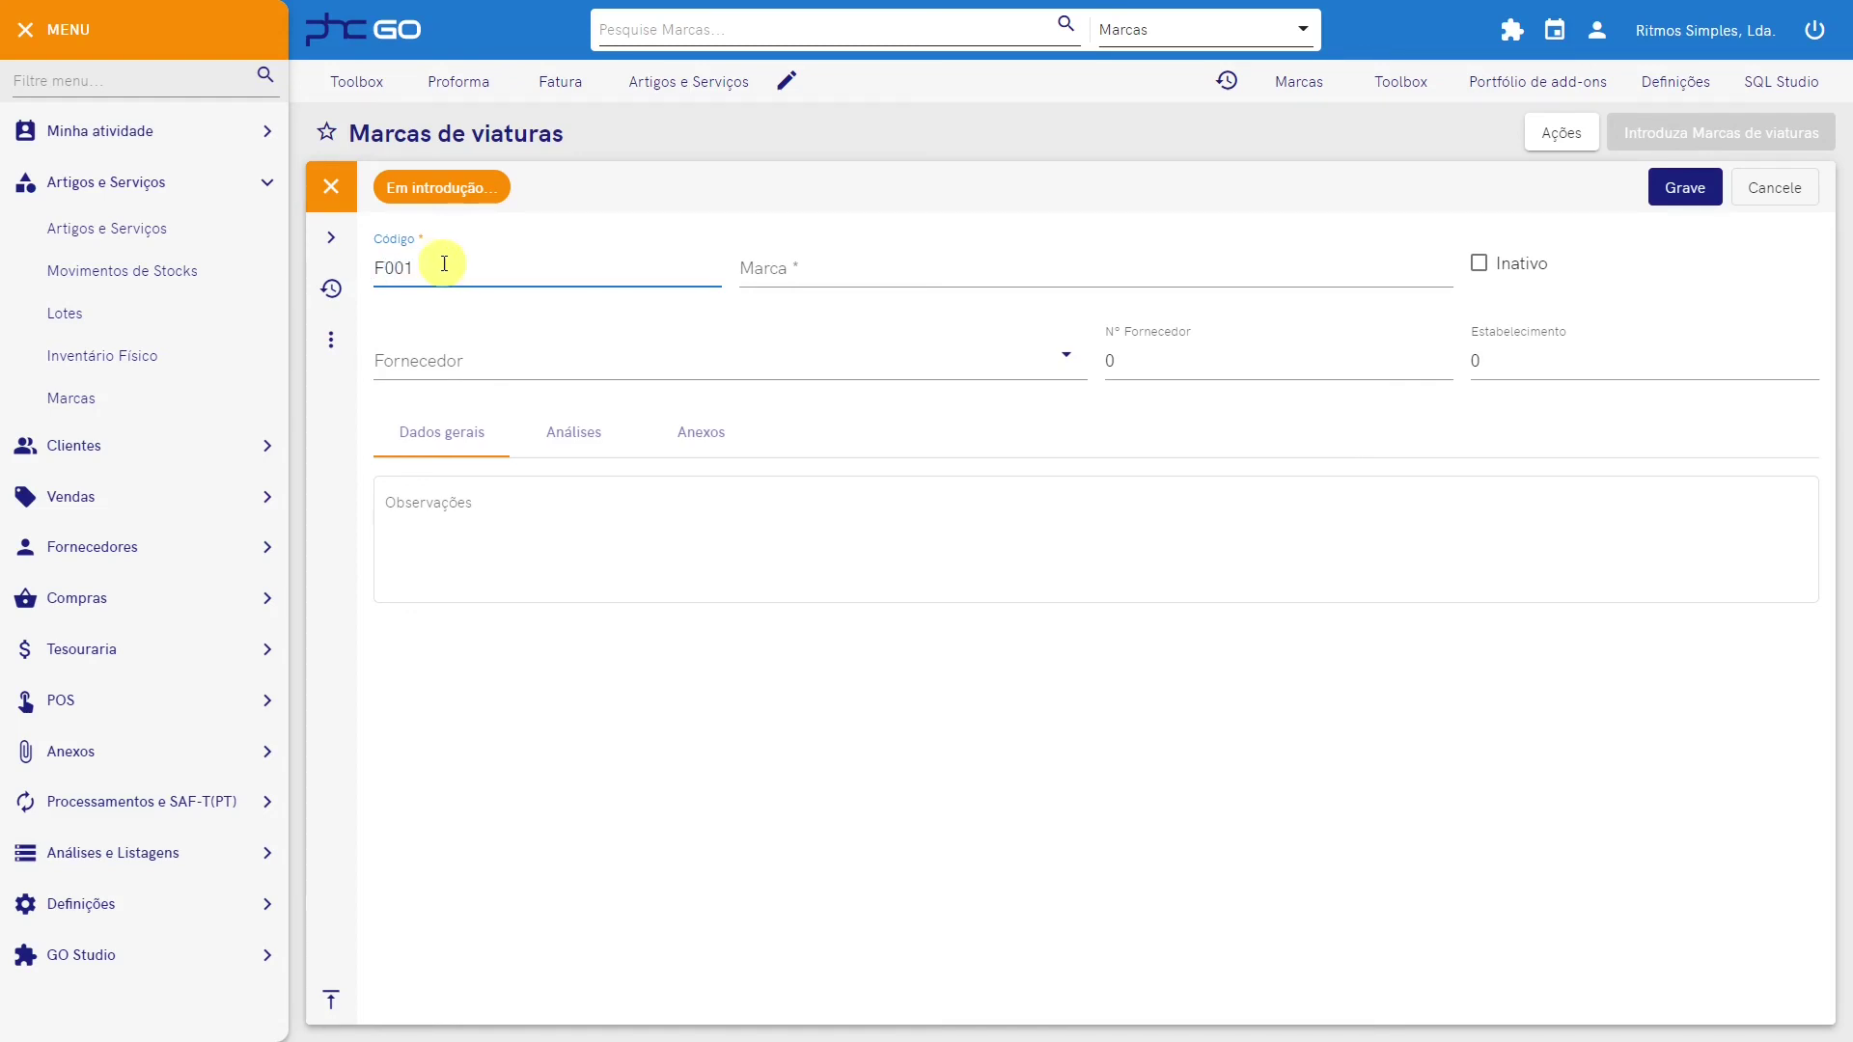
pyautogui.click(756, 268)
pyautogui.write('Marca F001')
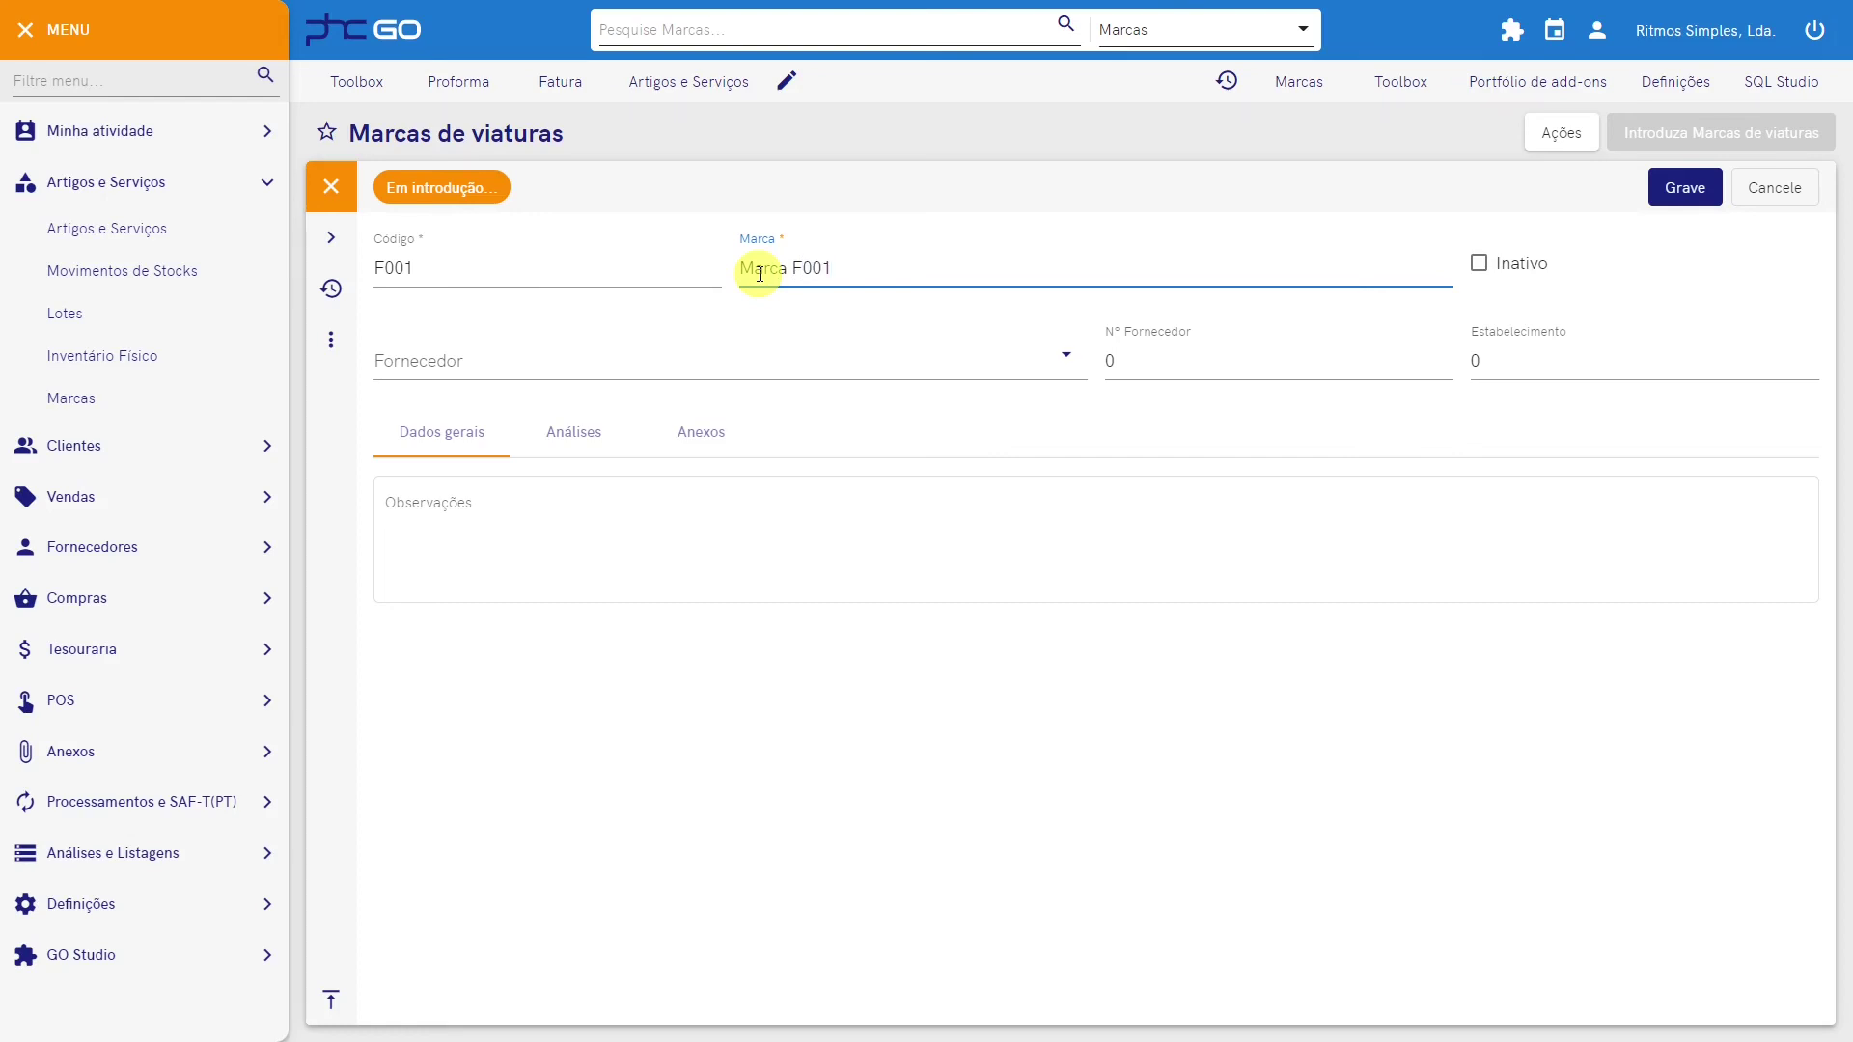
# - Choose the third Audio Store, Lda entry as the brand's Fornecedor and check the supplier number field
pyautogui.click(1064, 360)
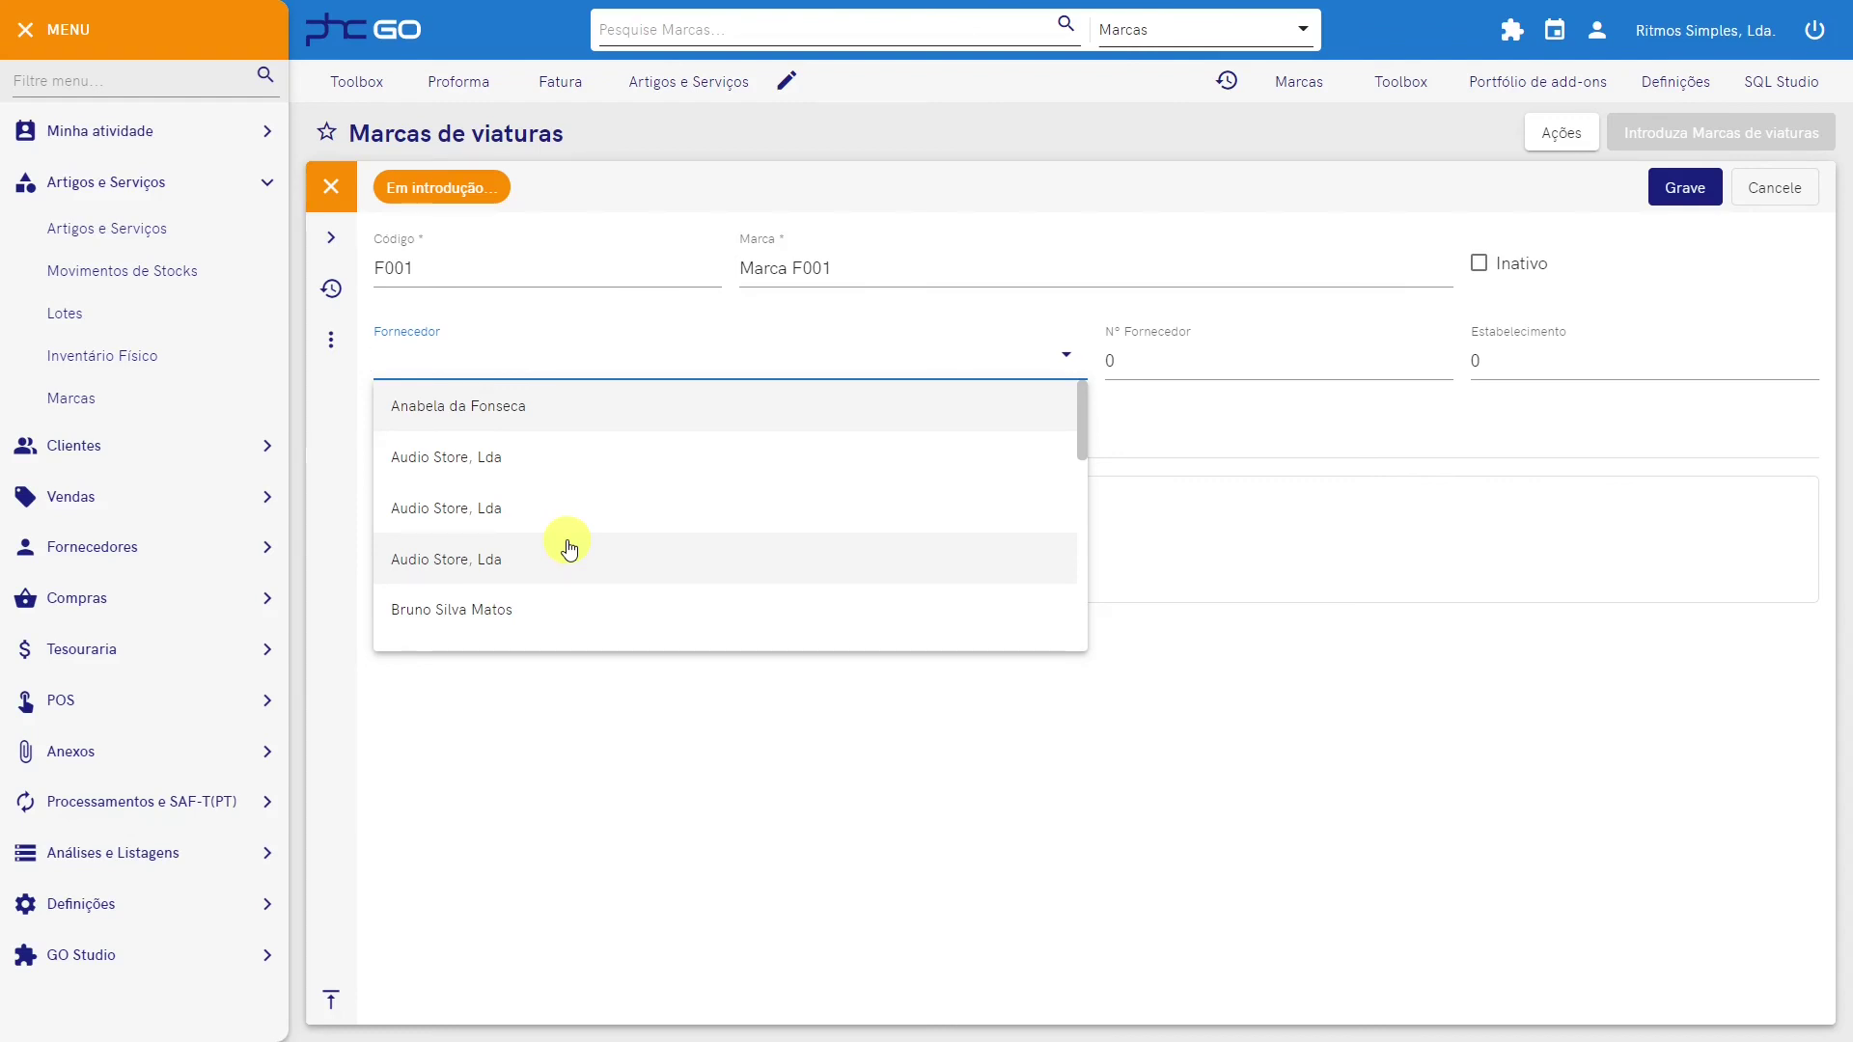
pyautogui.click(497, 551)
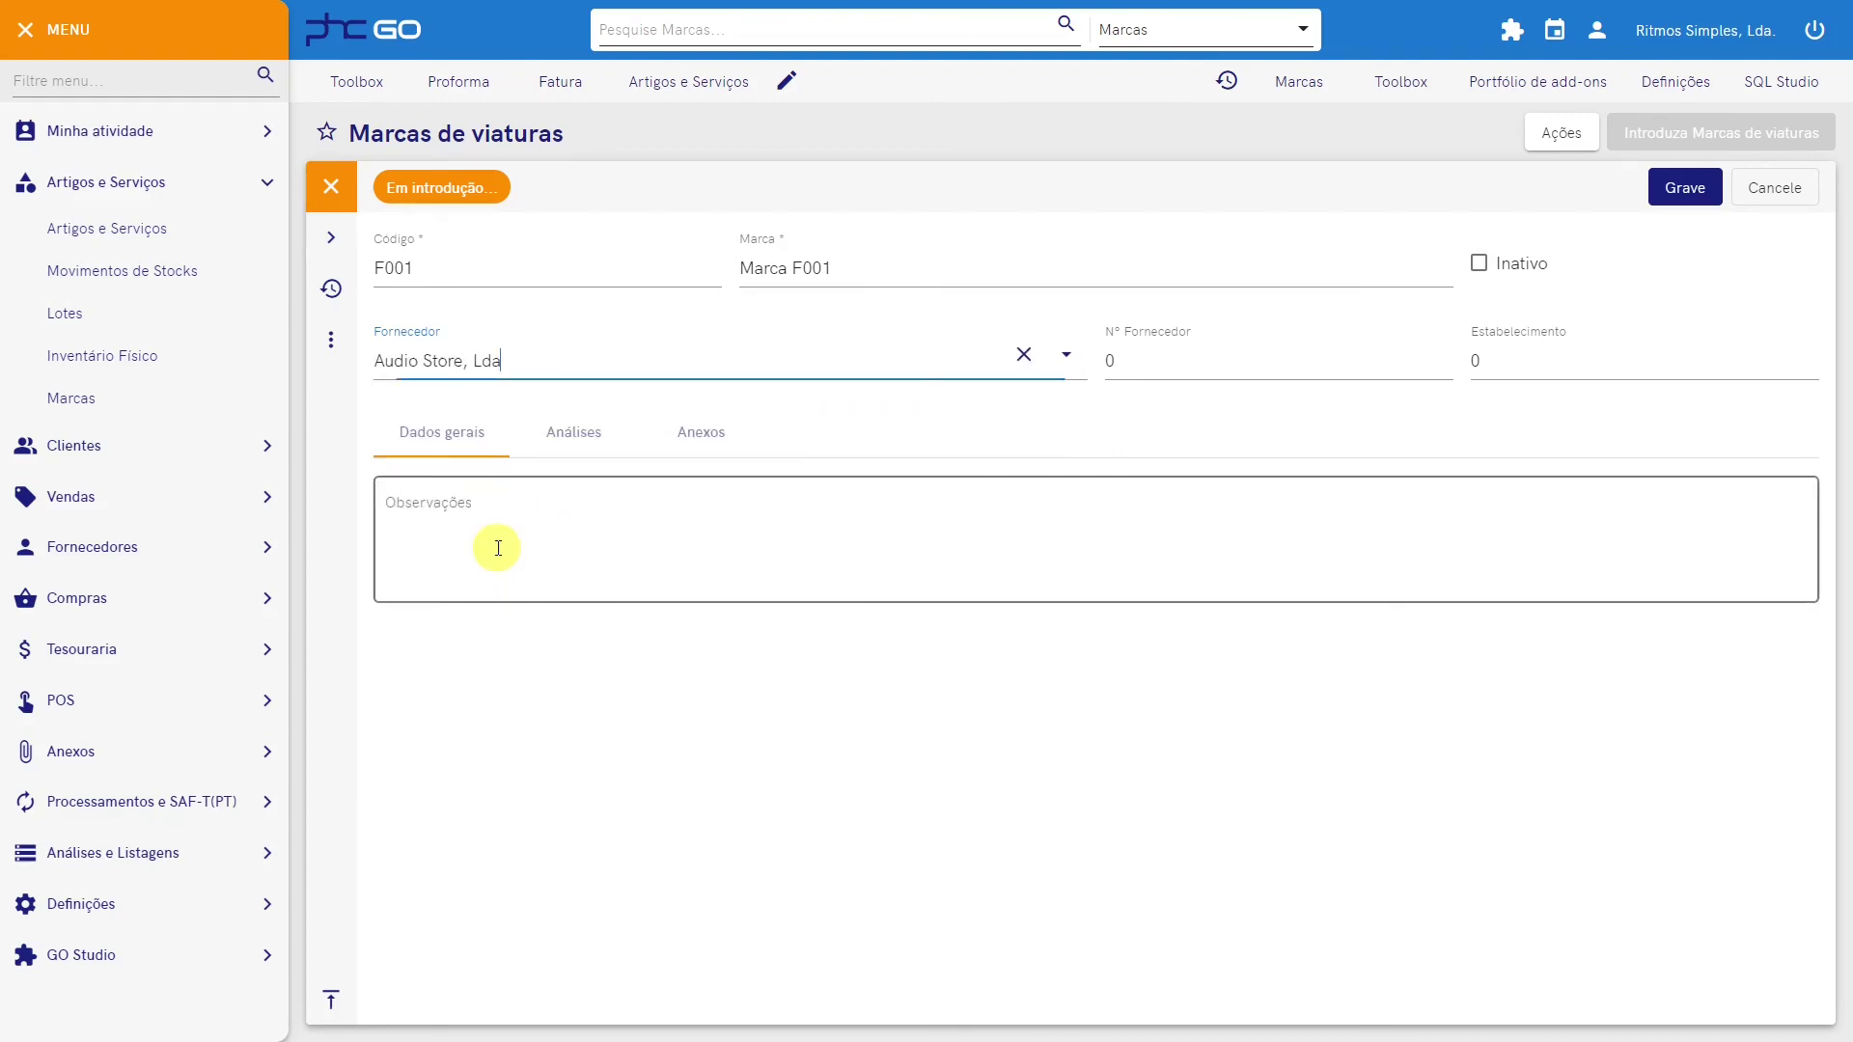
pyautogui.click(1115, 363)
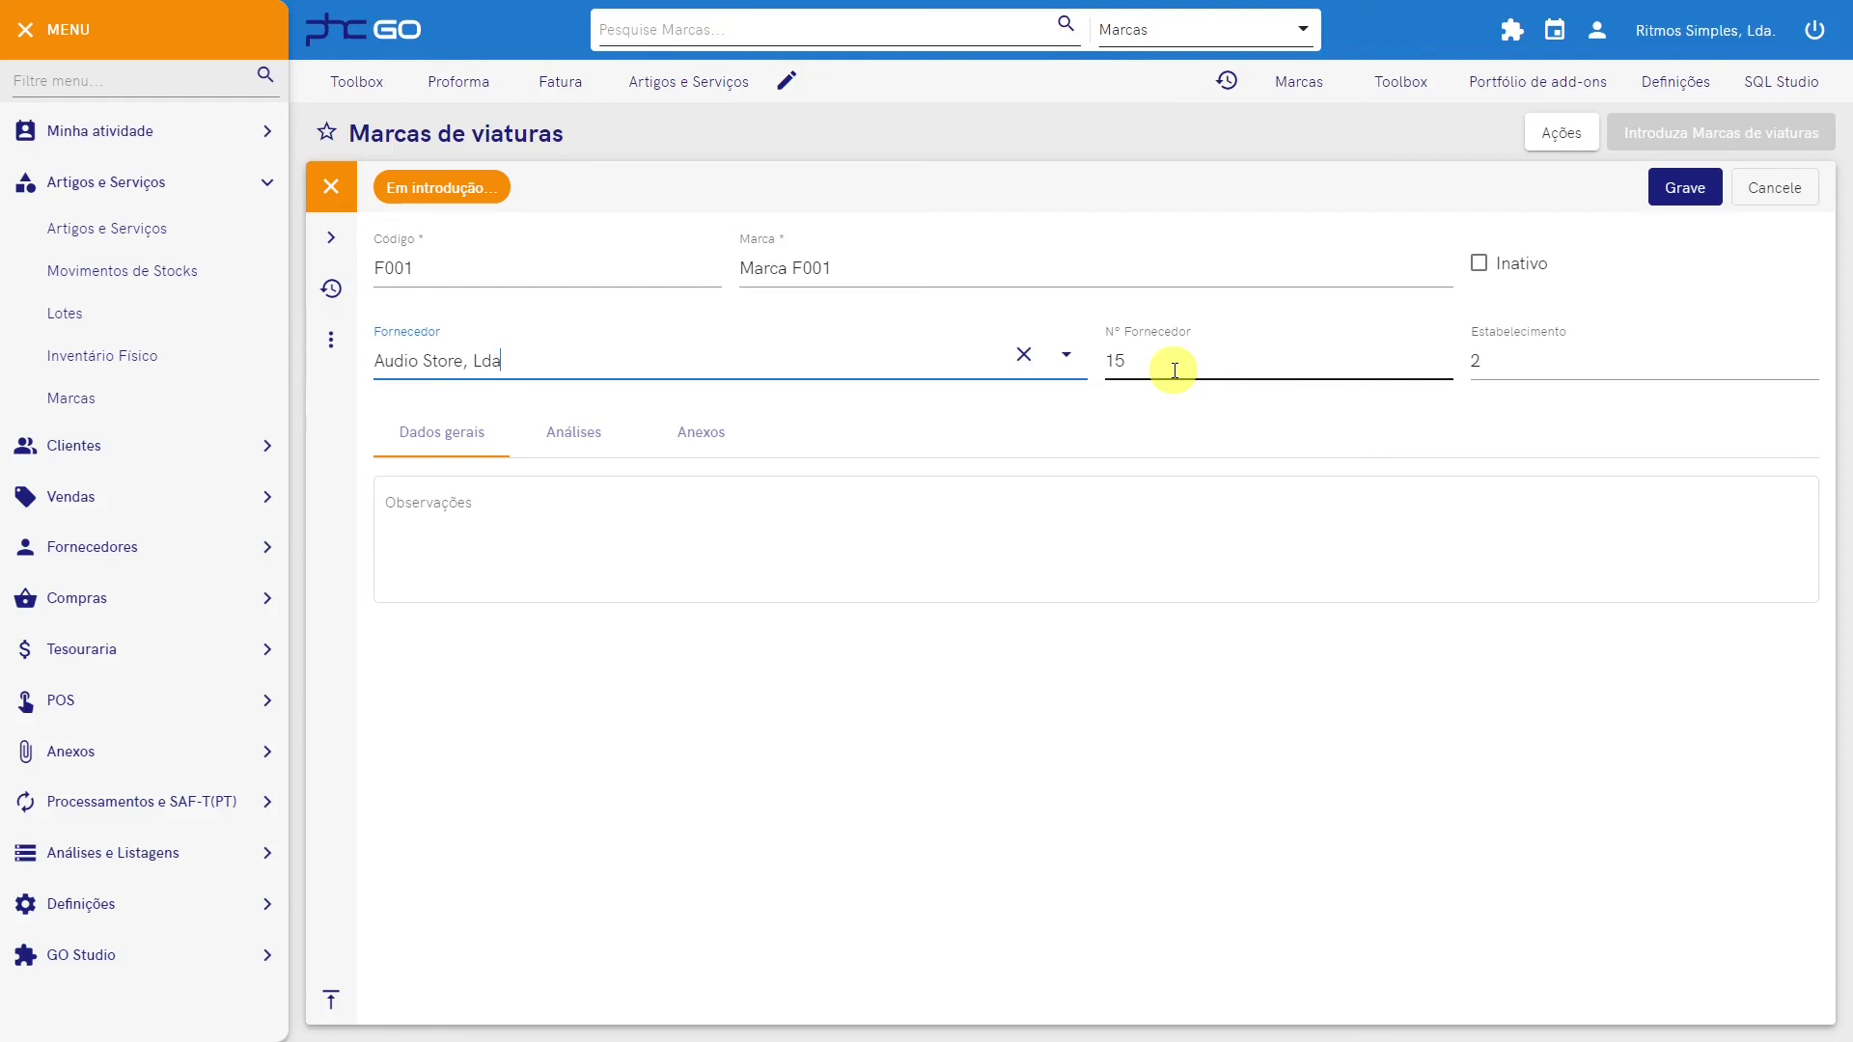
# - Set the brand's Fornecedor to the second Audio Store, Lda entry, save the record and return to the list
pyautogui.click(1064, 358)
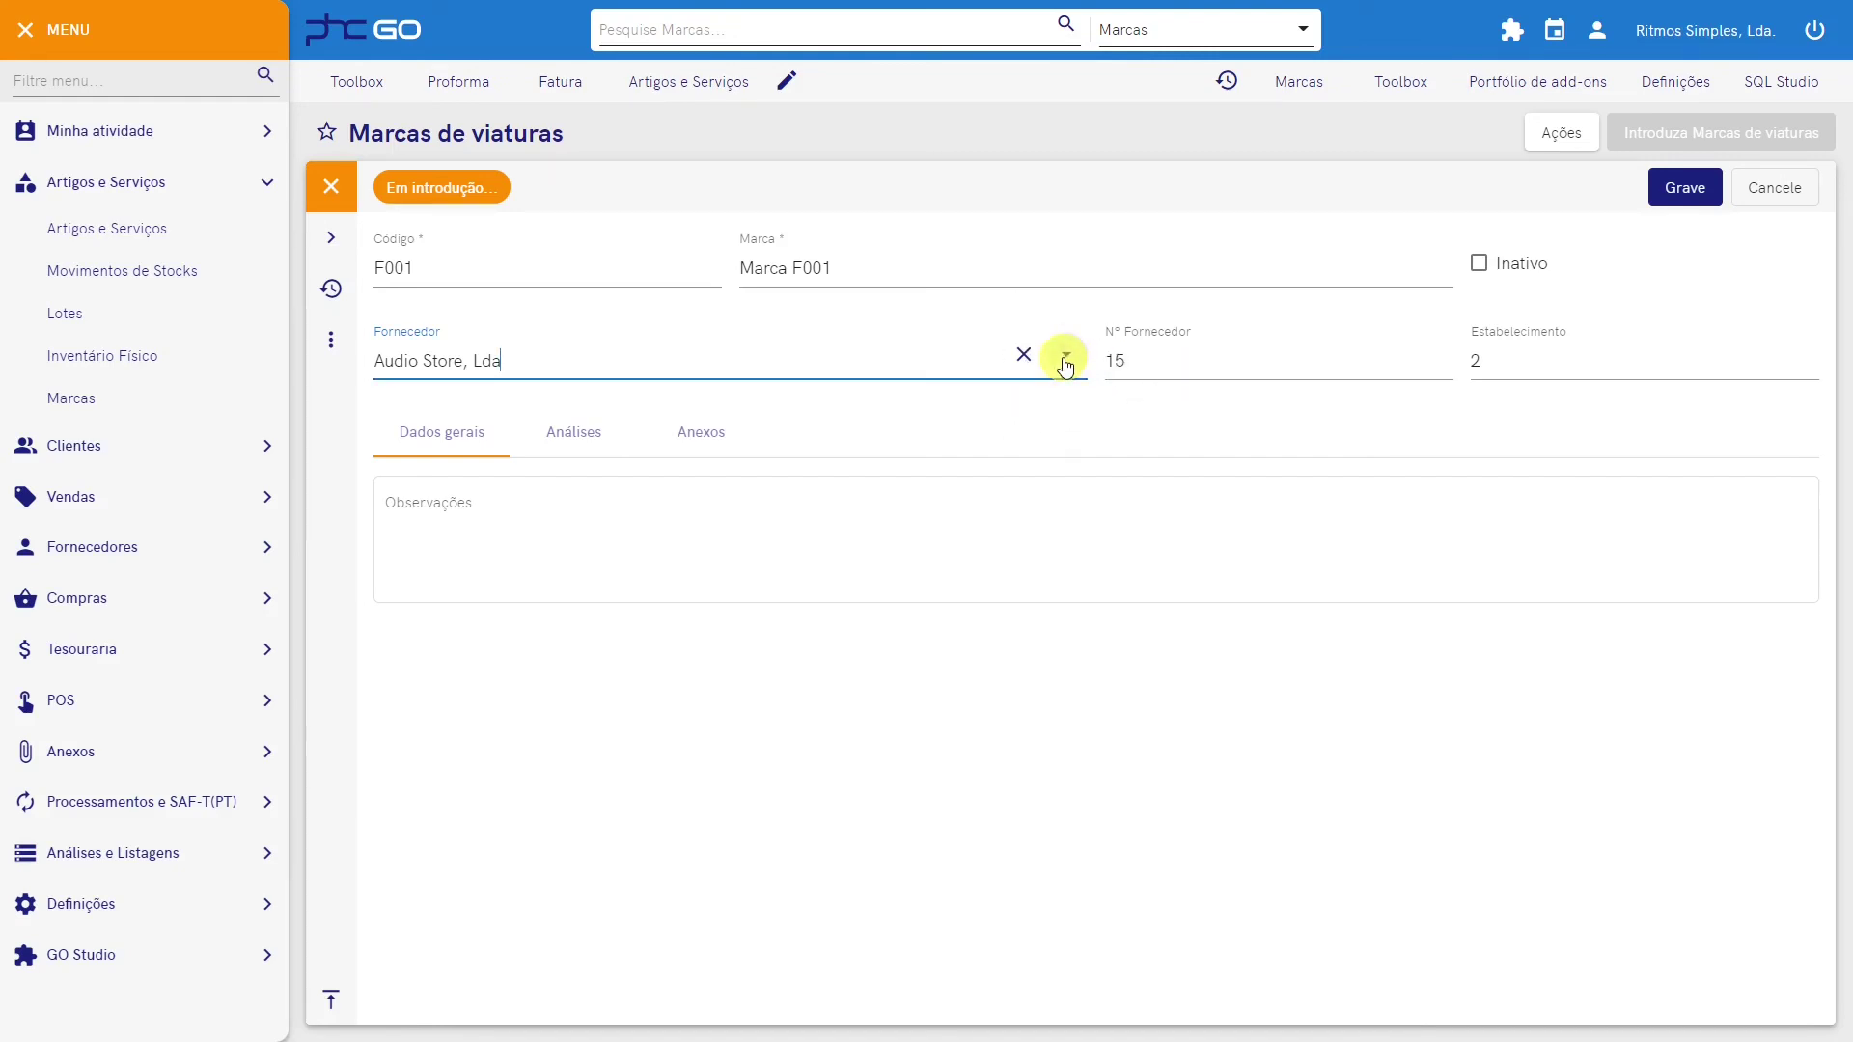
pyautogui.click(498, 511)
pyautogui.click(1681, 193)
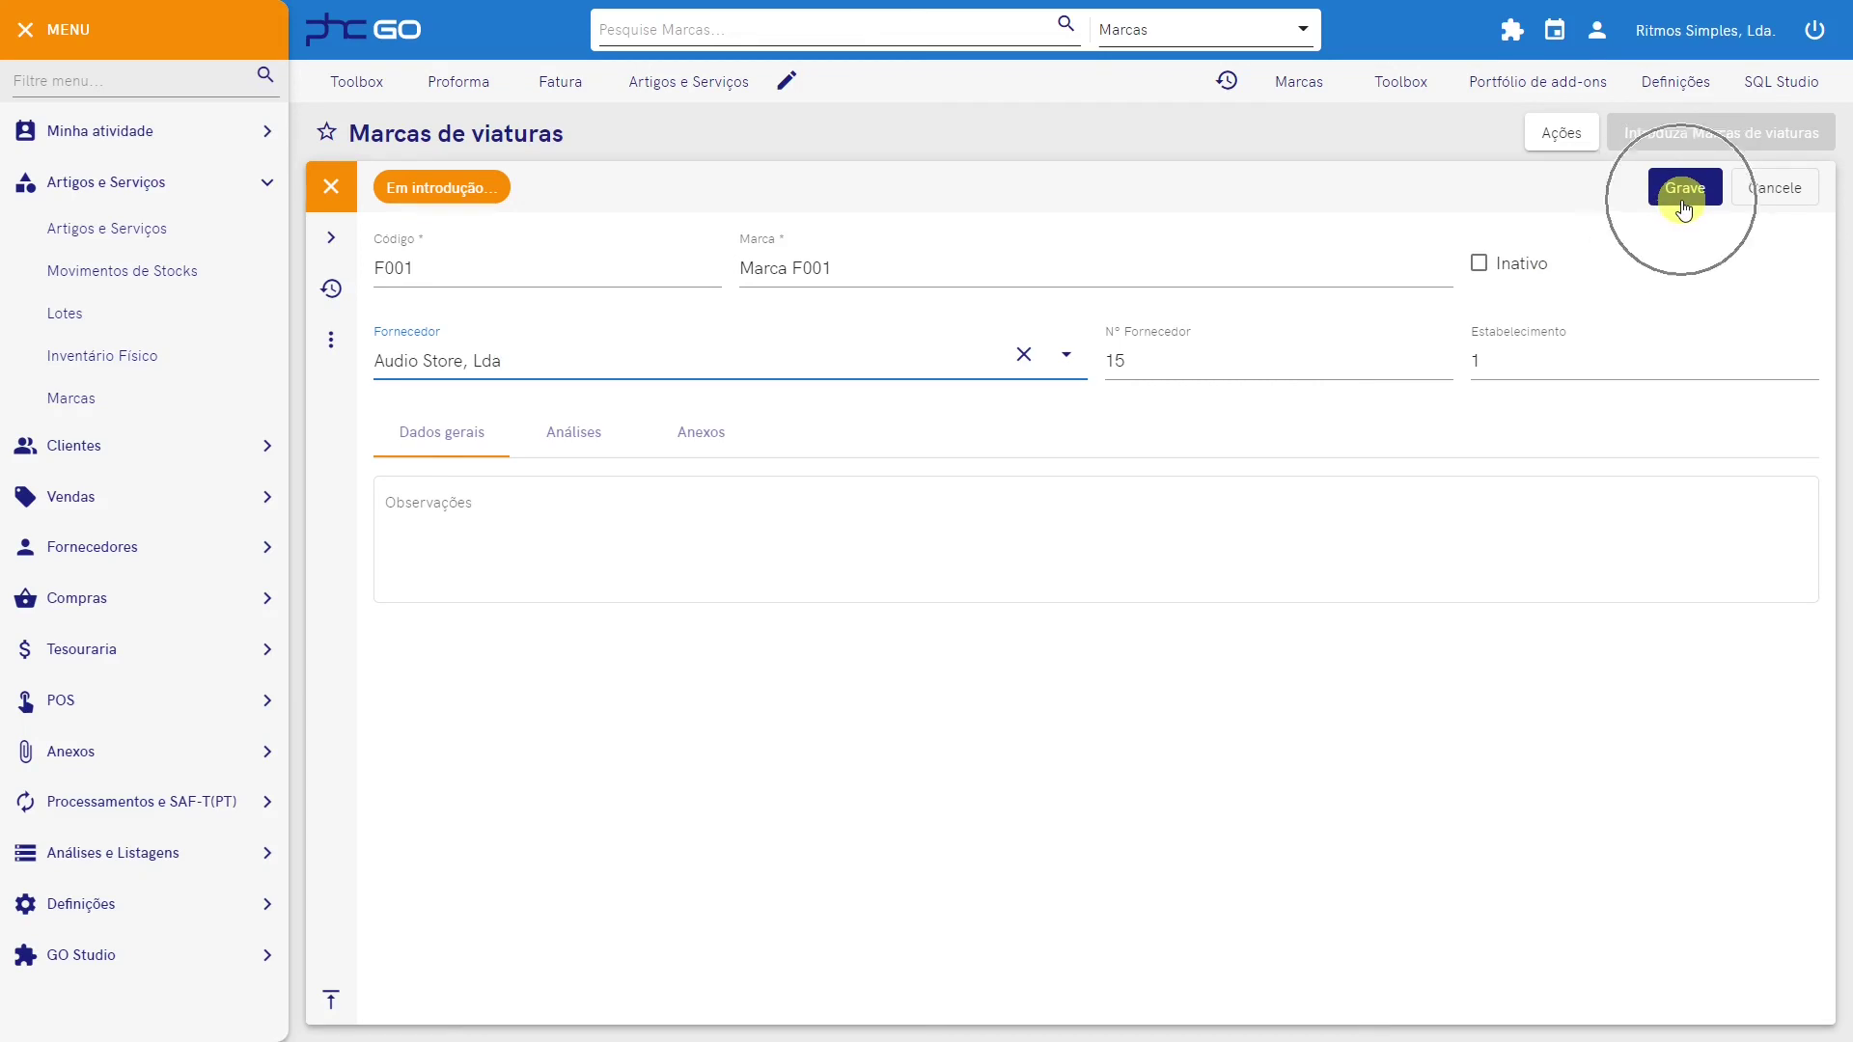
pyautogui.click(331, 189)
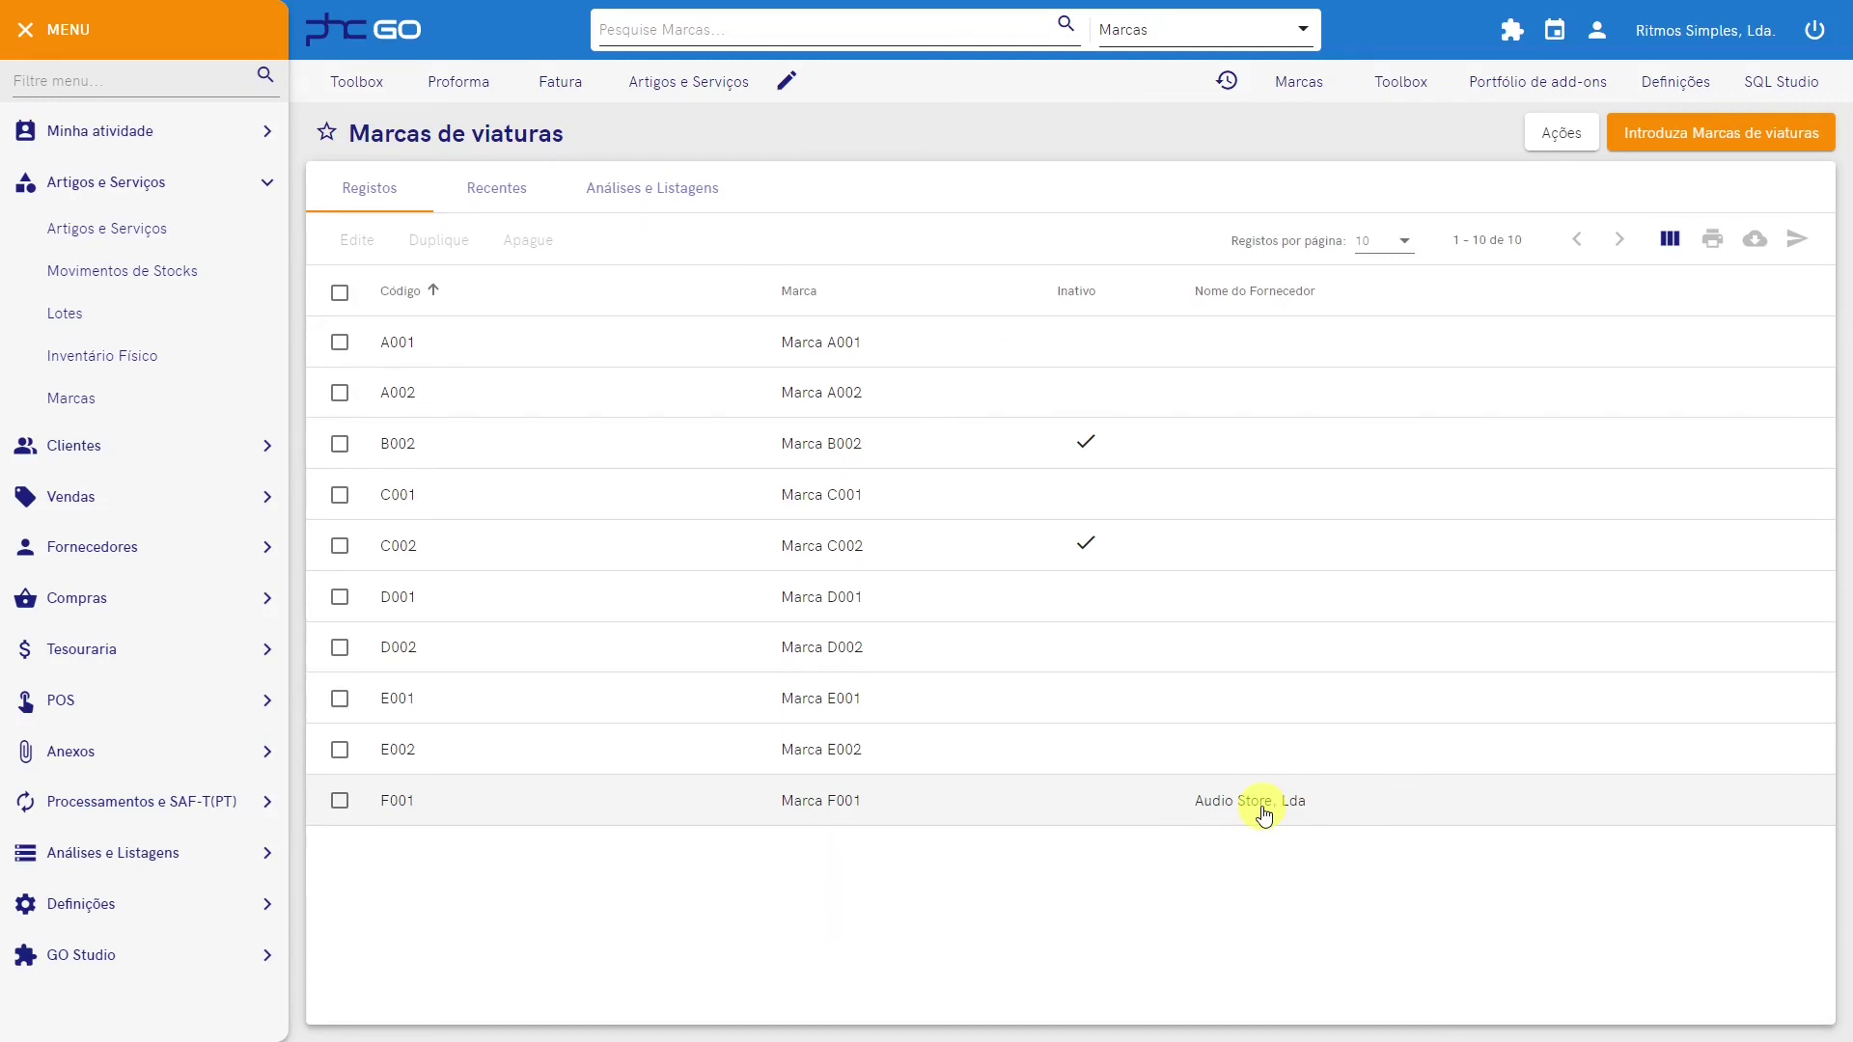
# - Edit brand A002, assign the first supplier offered as its Fornecedor, save it and check its supplier name in the list
pyautogui.click(472, 405)
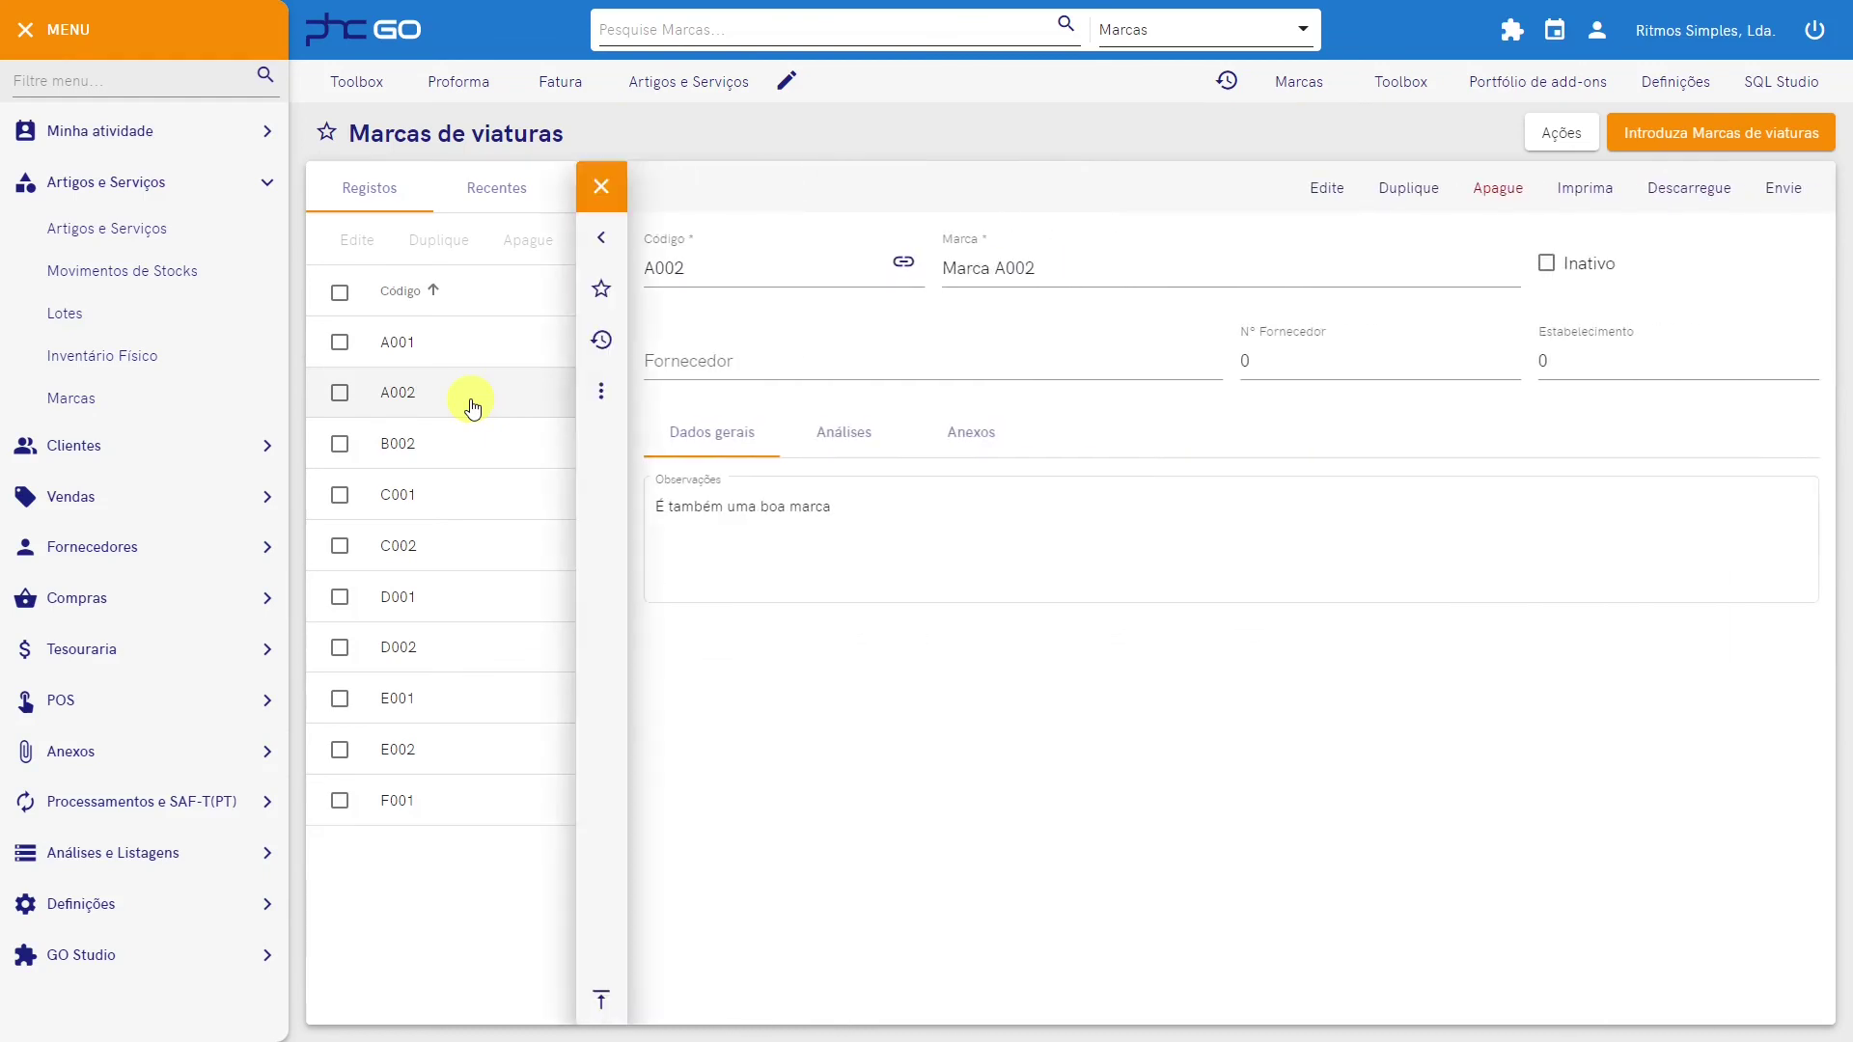
pyautogui.click(1329, 190)
pyautogui.click(1066, 362)
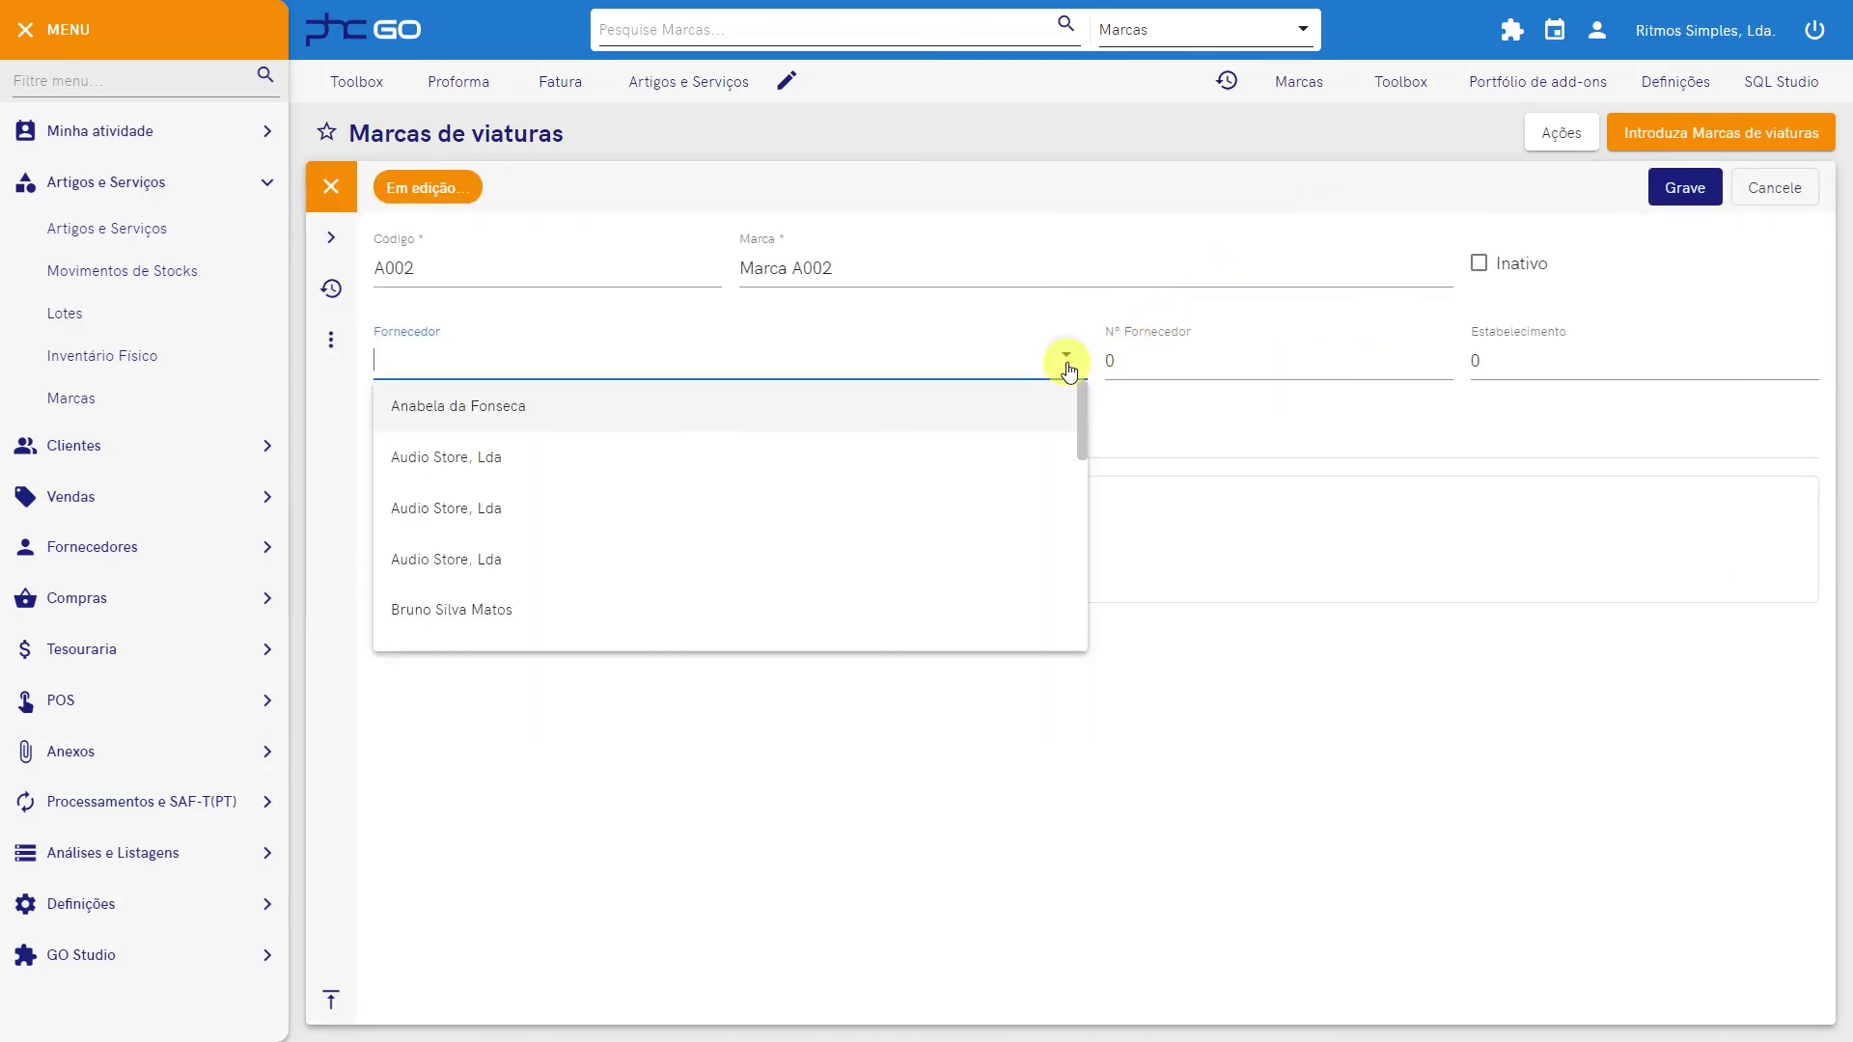
pyautogui.click(588, 408)
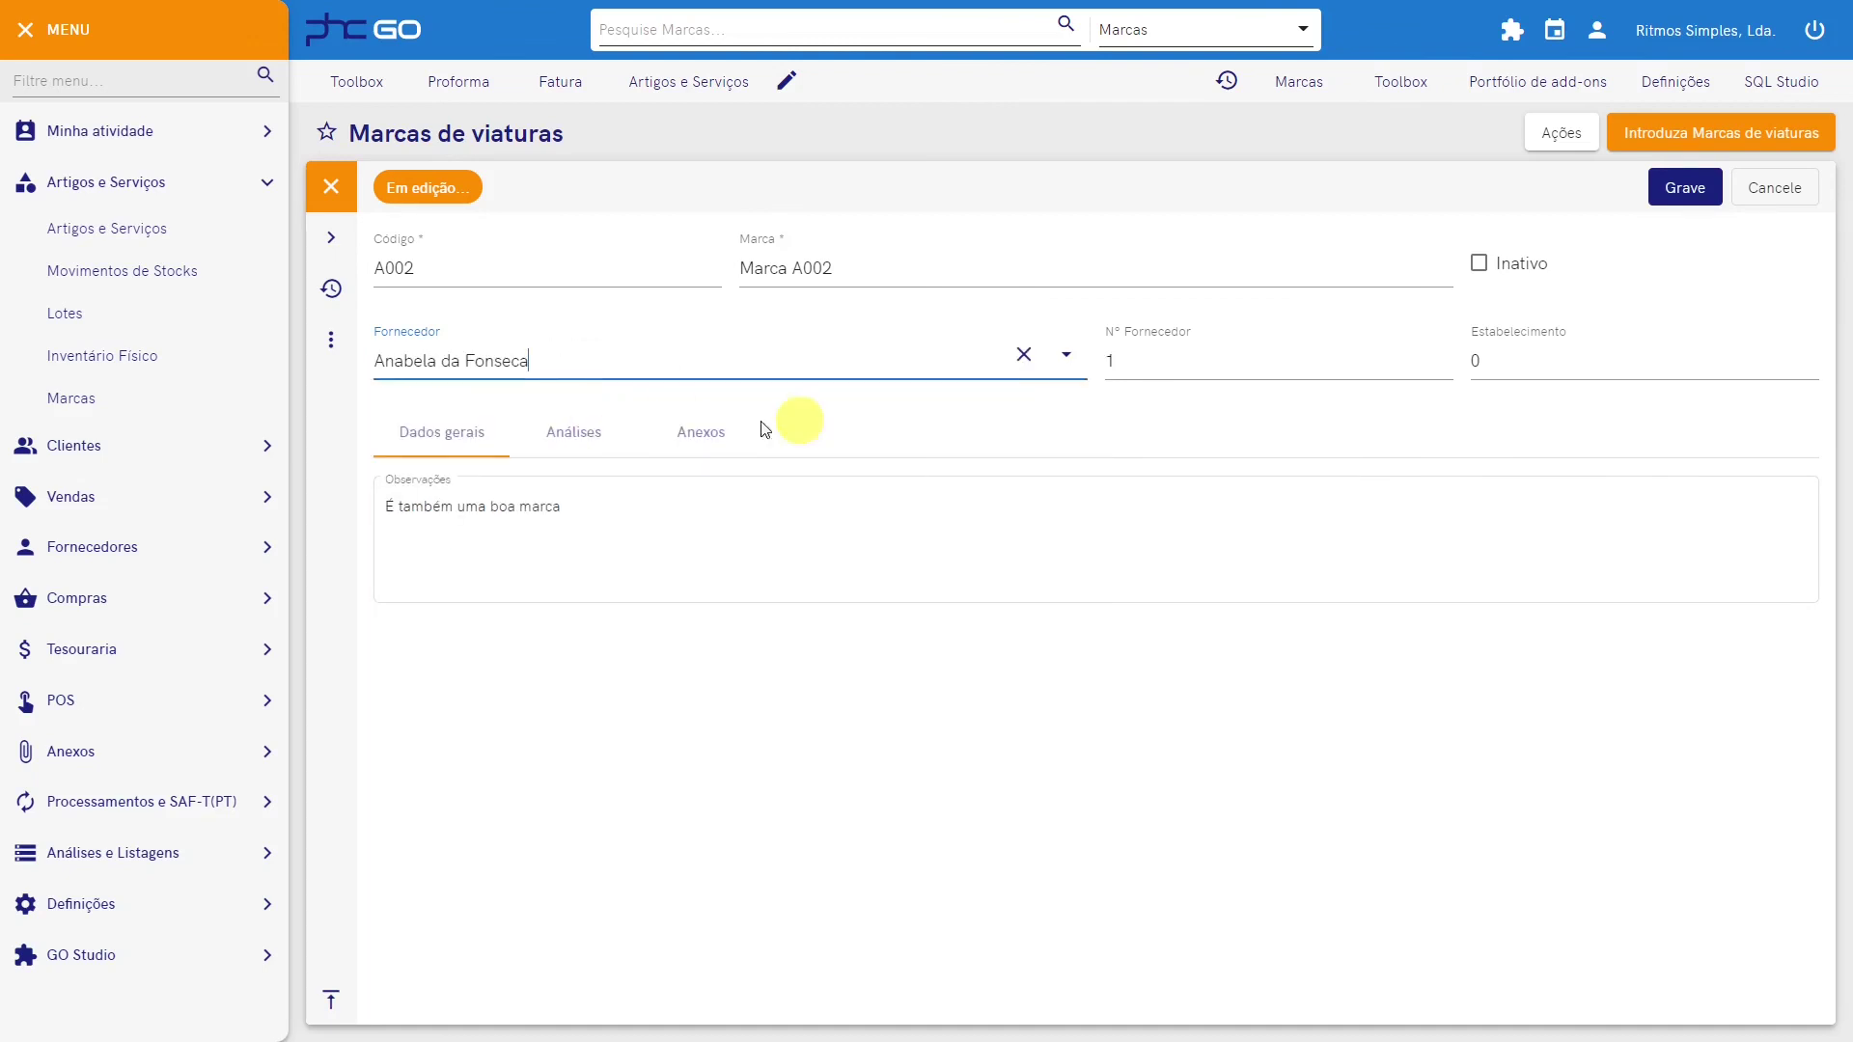
pyautogui.click(1685, 187)
pyautogui.click(314, 203)
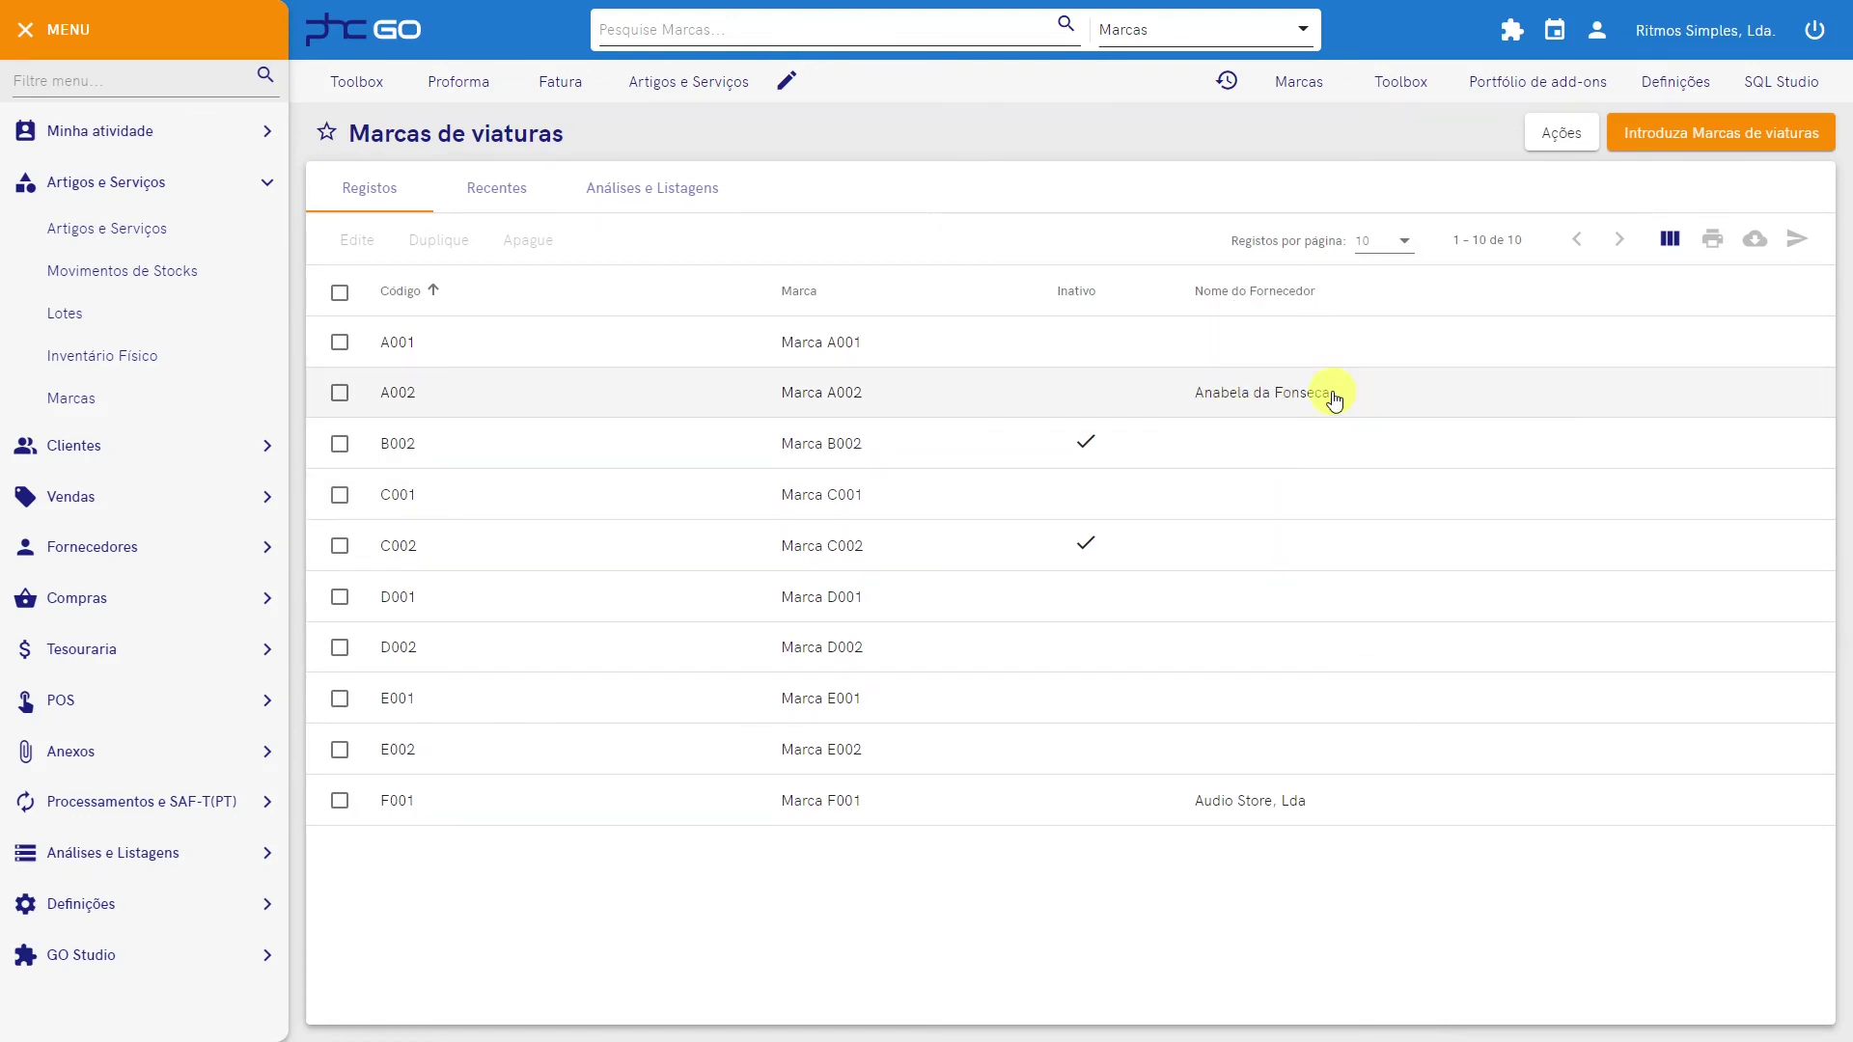
pyautogui.click(1275, 403)
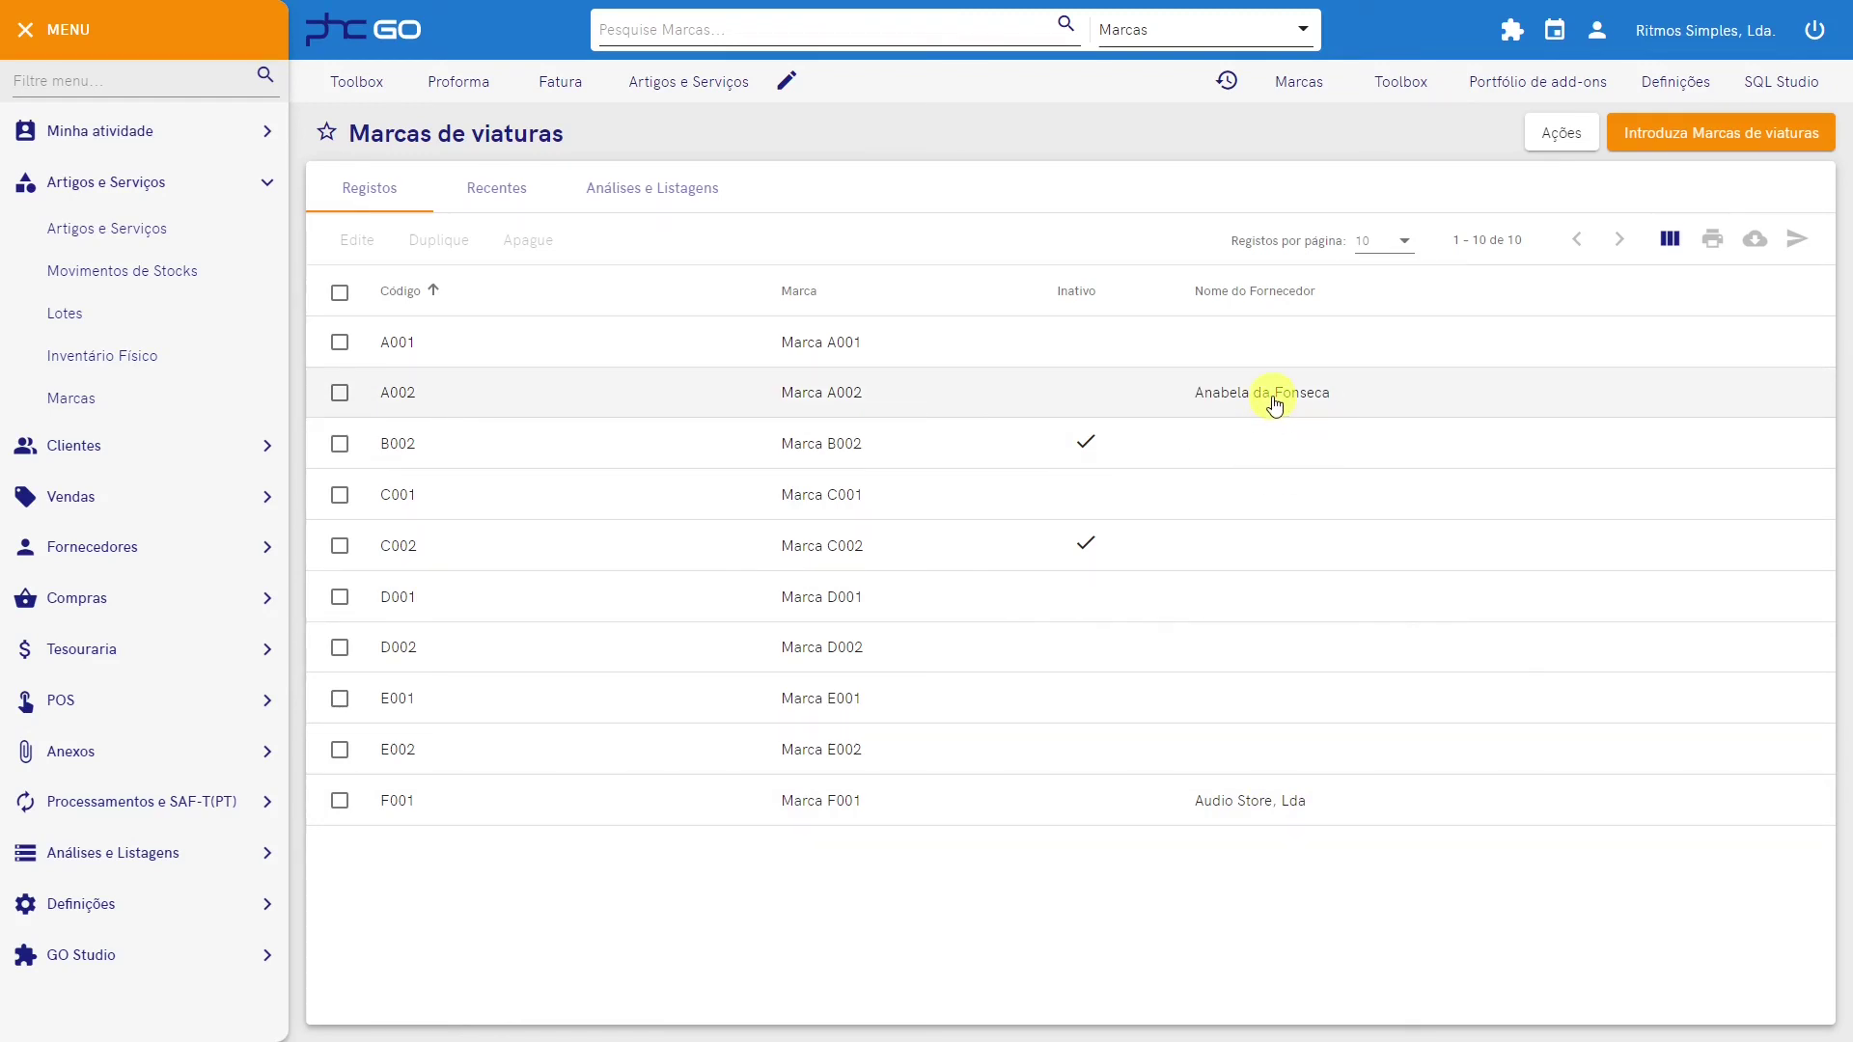
# - Open SQL Studio and execute the Transact SQL query "select * from u4902_marcas"
pyautogui.click(84, 76)
pyautogui.write('sql')
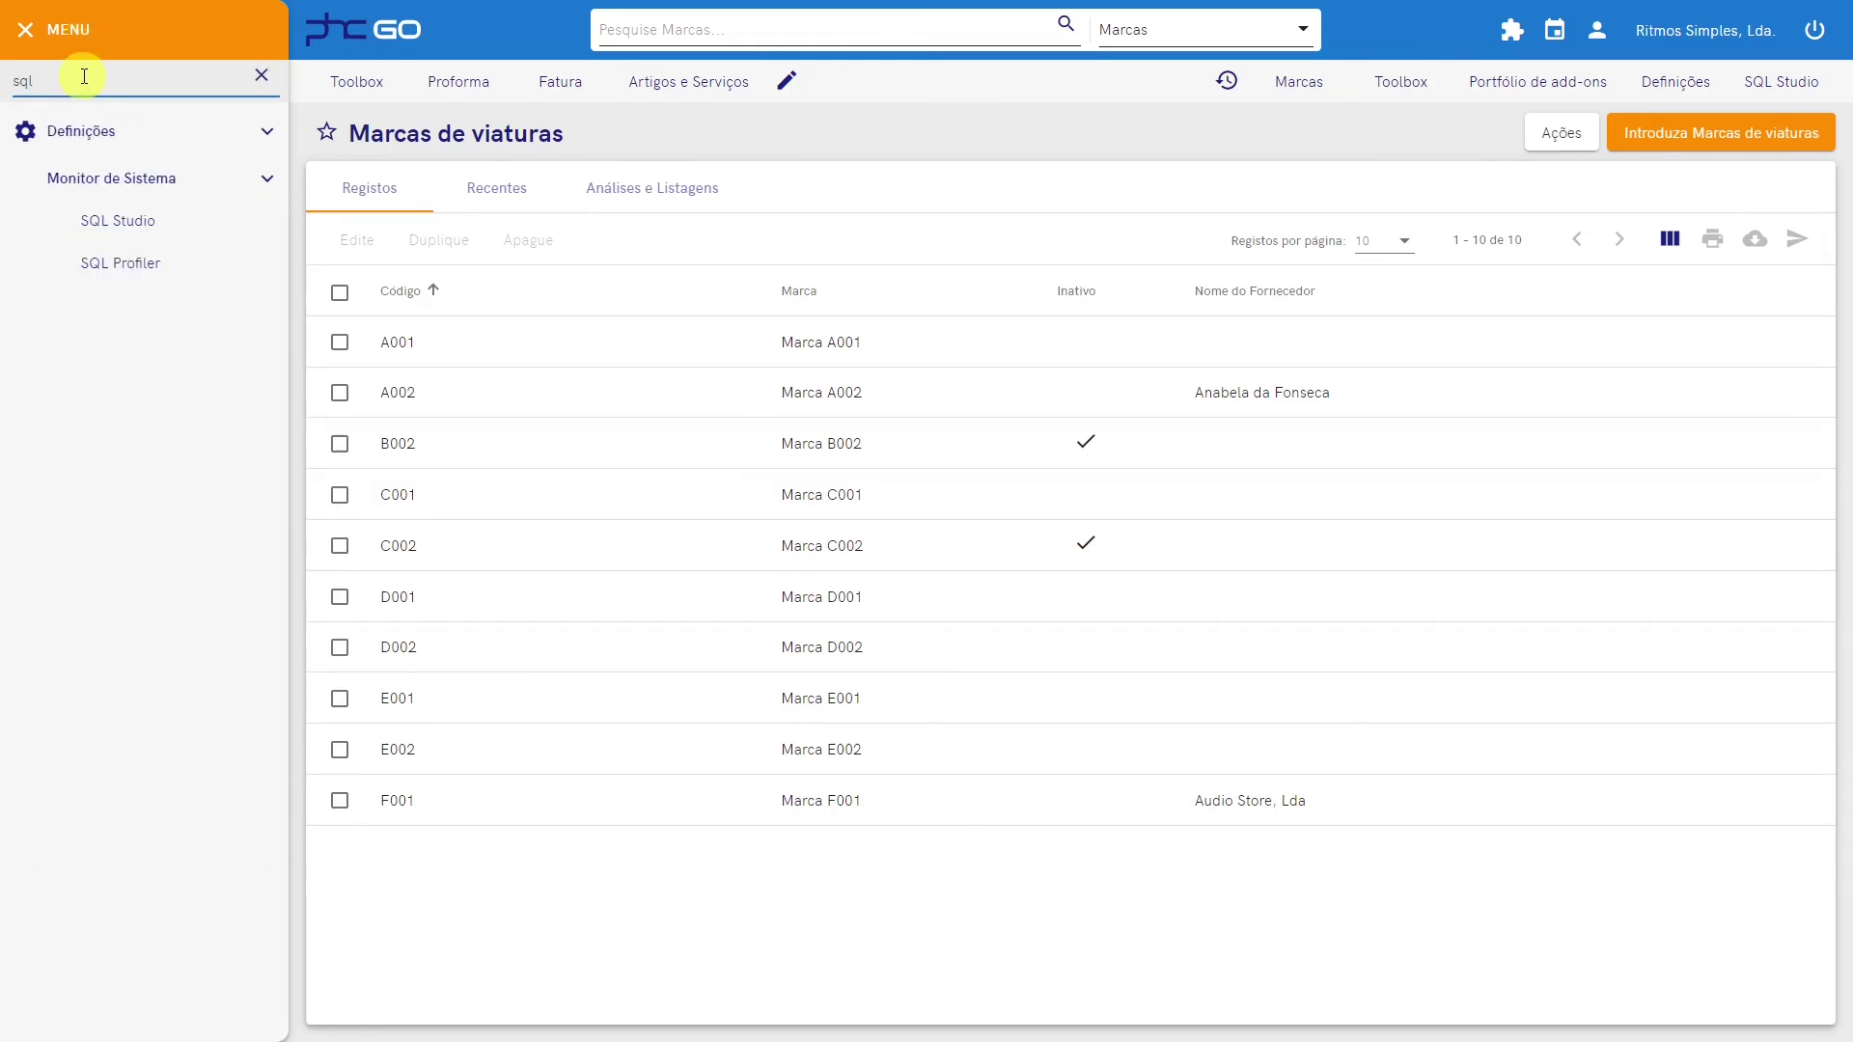
pyautogui.click(104, 224)
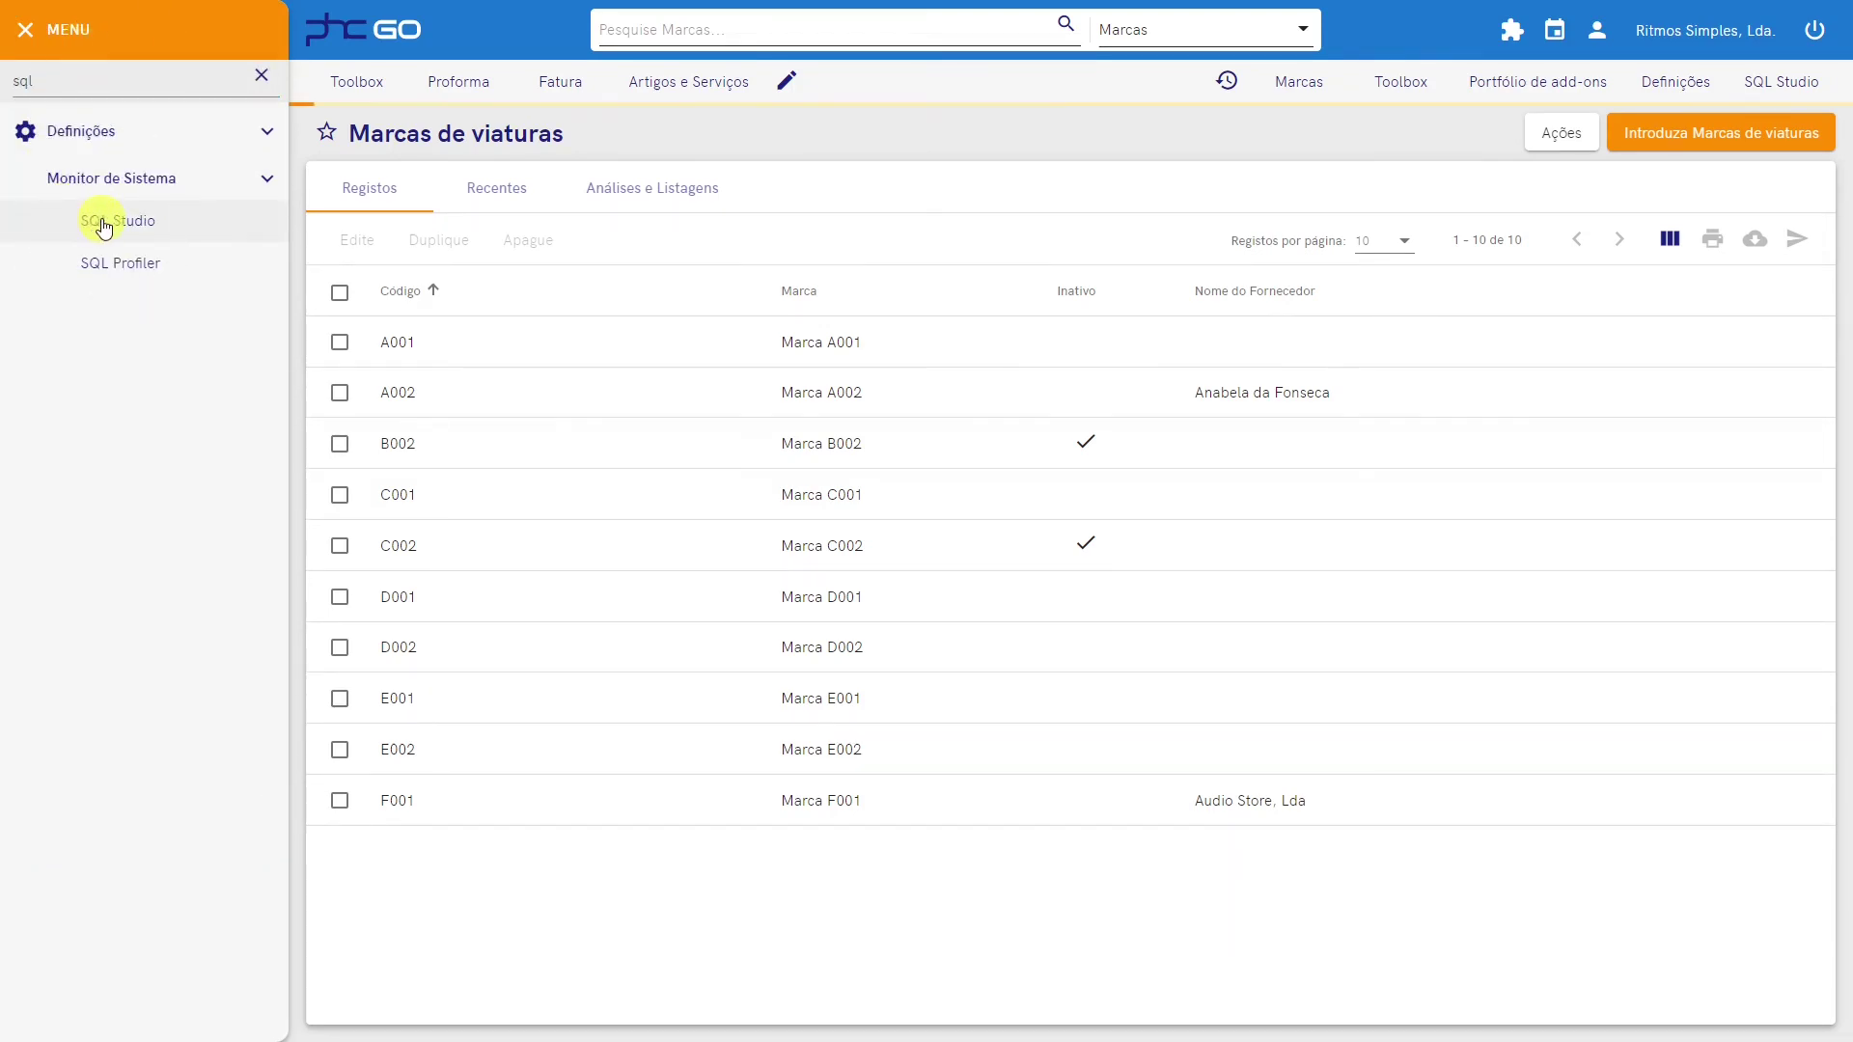
pyautogui.click(781, 322)
pyautogui.write('select')
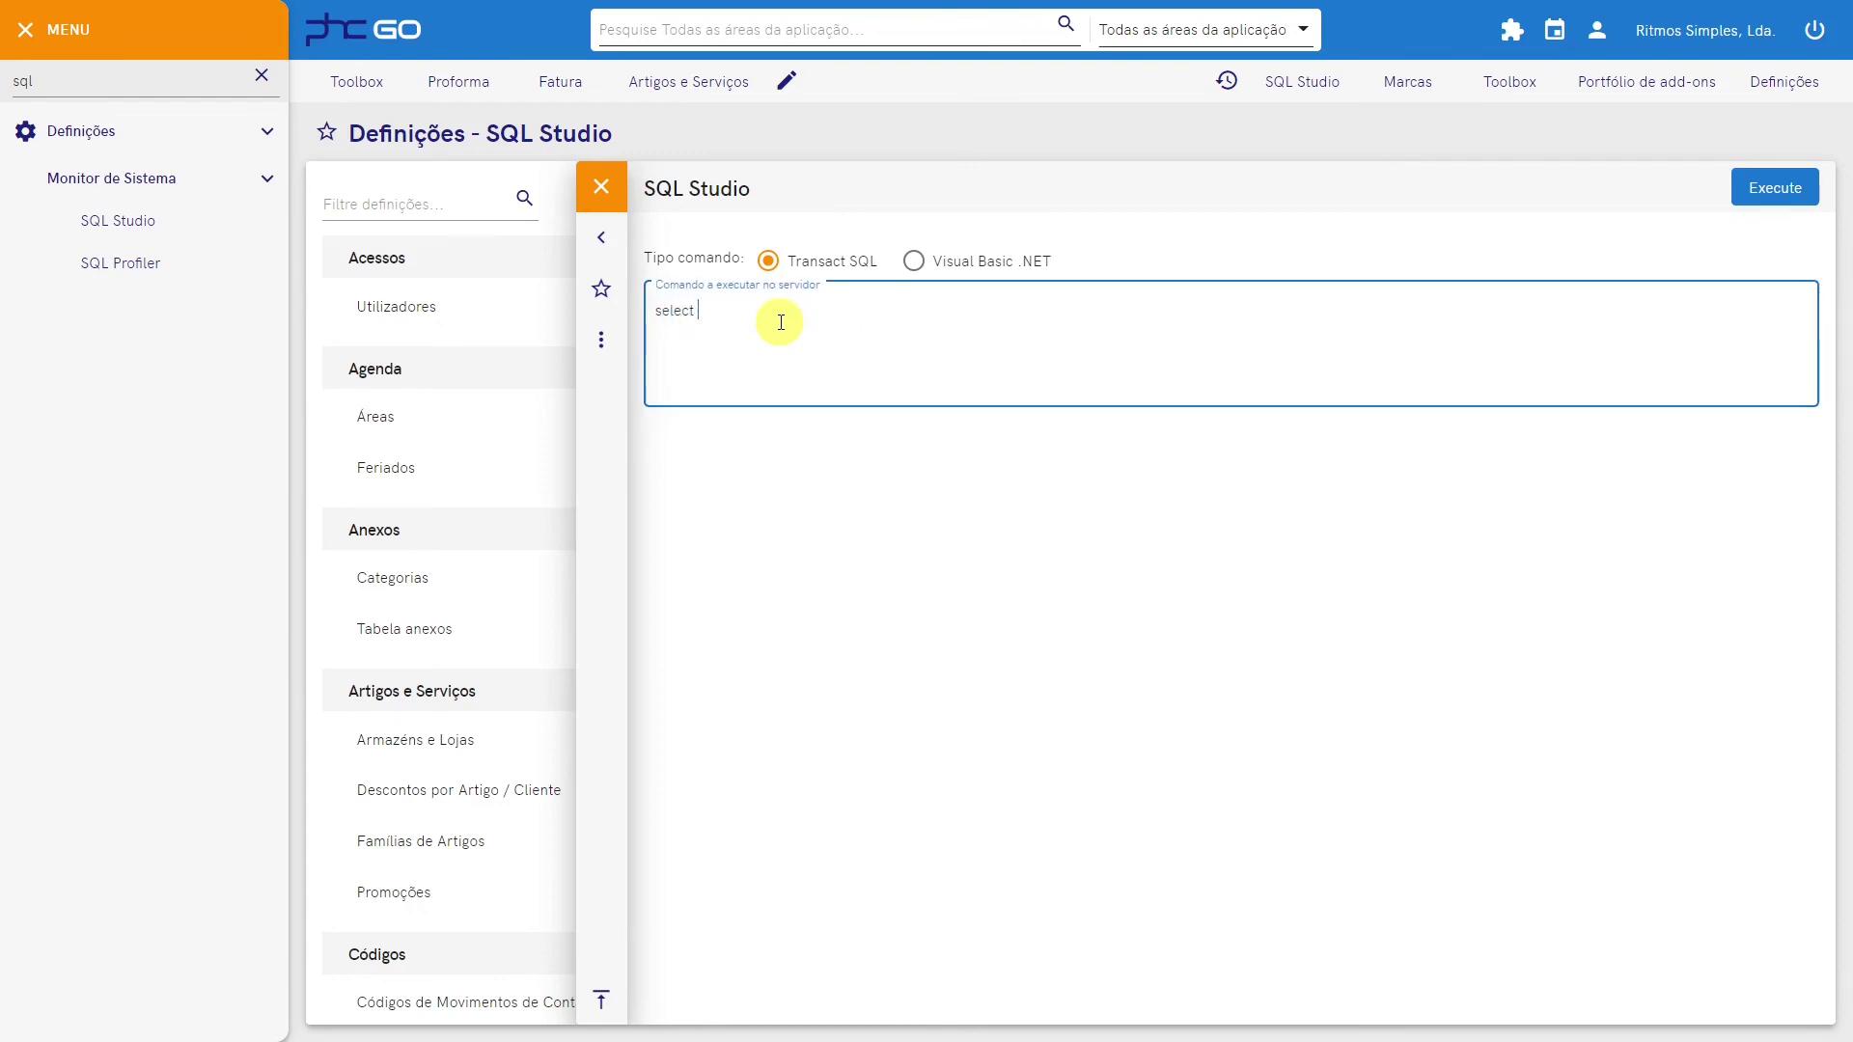
pyautogui.write(' * from u4902_marcas')
pyautogui.click(1765, 188)
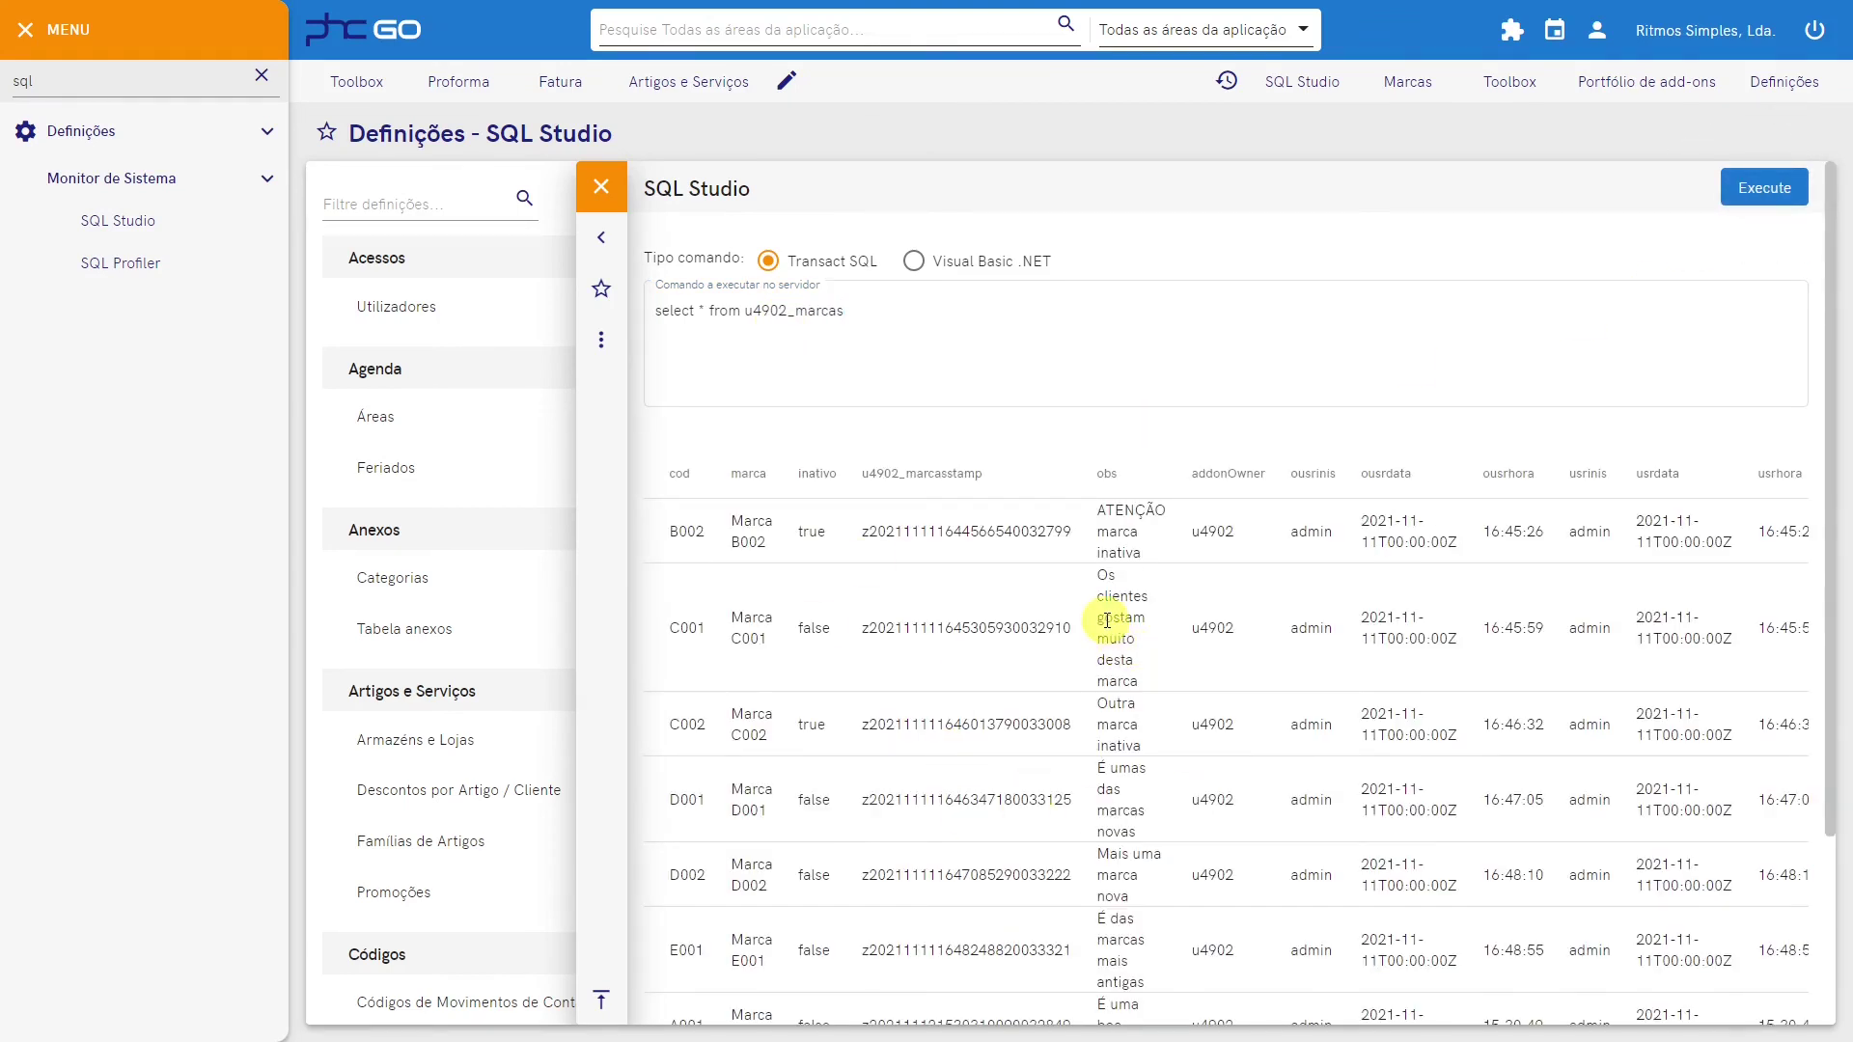
# - Examine the flstamp, no, estab and nome values in the query results for the two brands with a supplier
pyautogui.hscroll(5, 1206, 618)
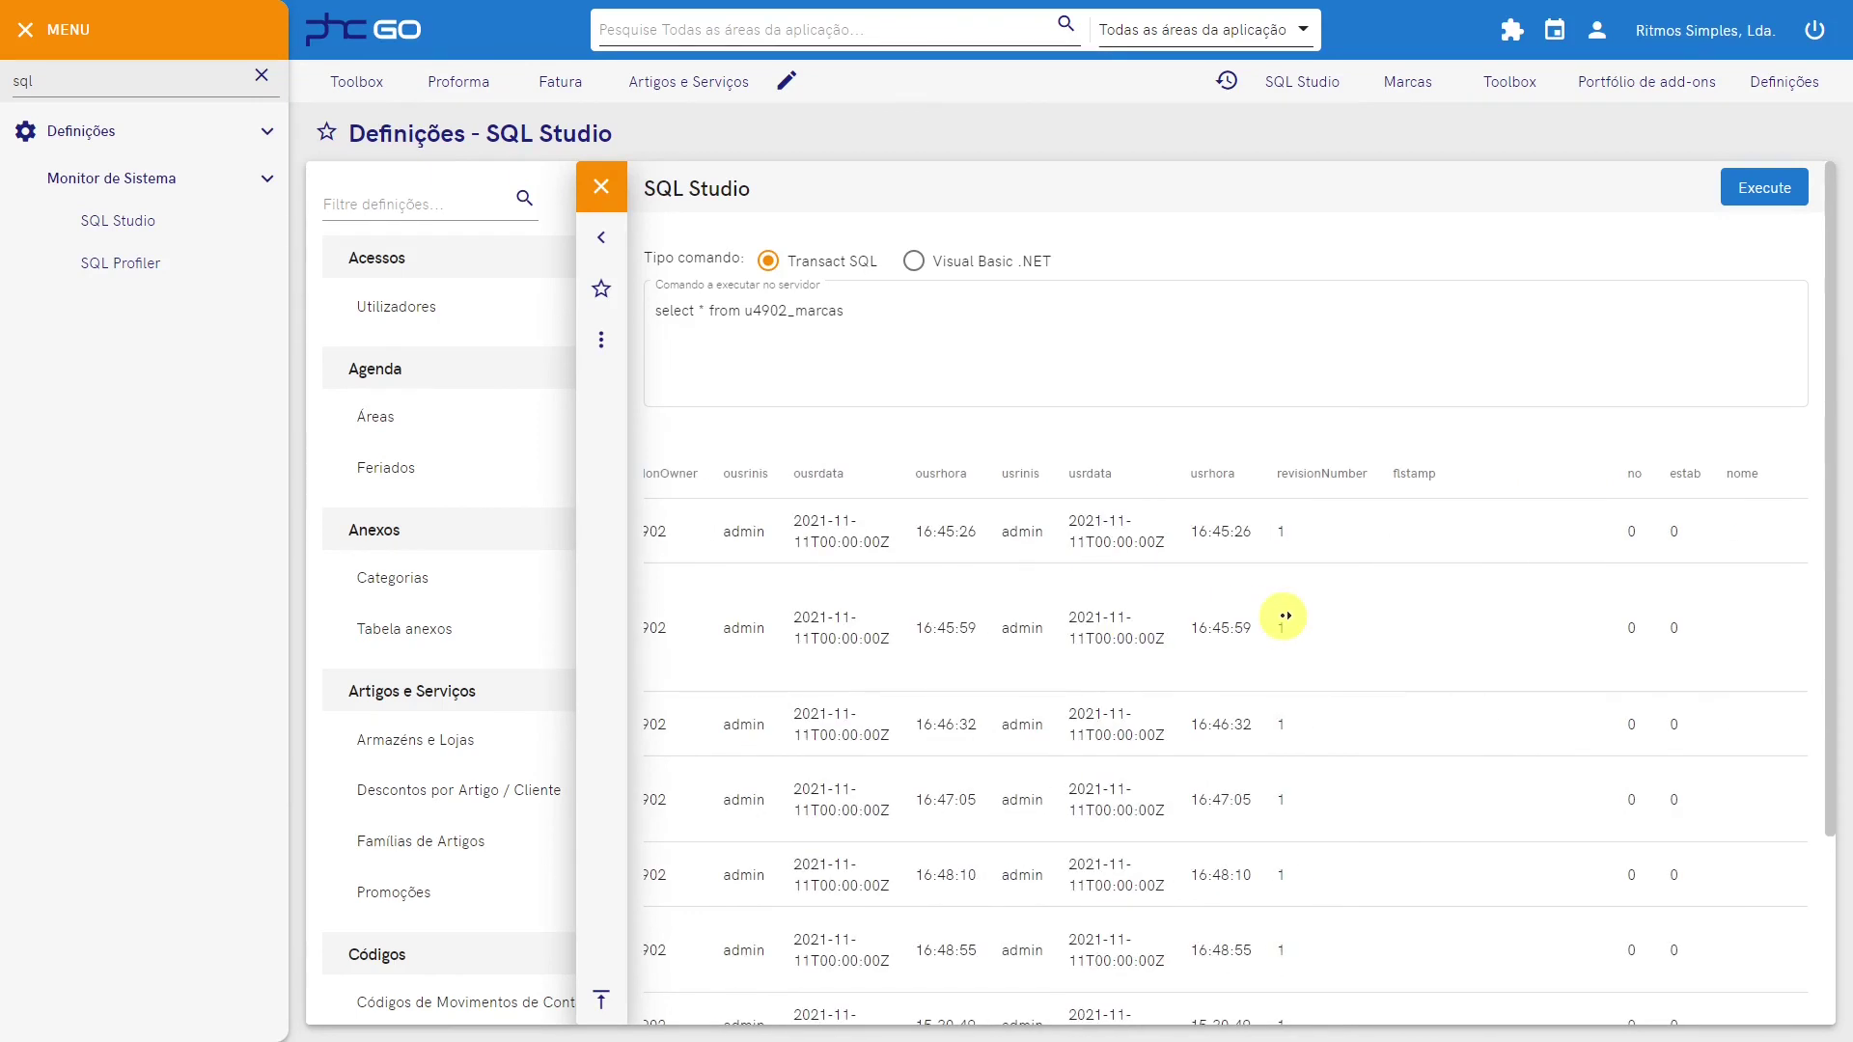
pyautogui.click(1443, 524)
pyautogui.scroll(-3, 1573, 595)
pyautogui.click(1489, 842)
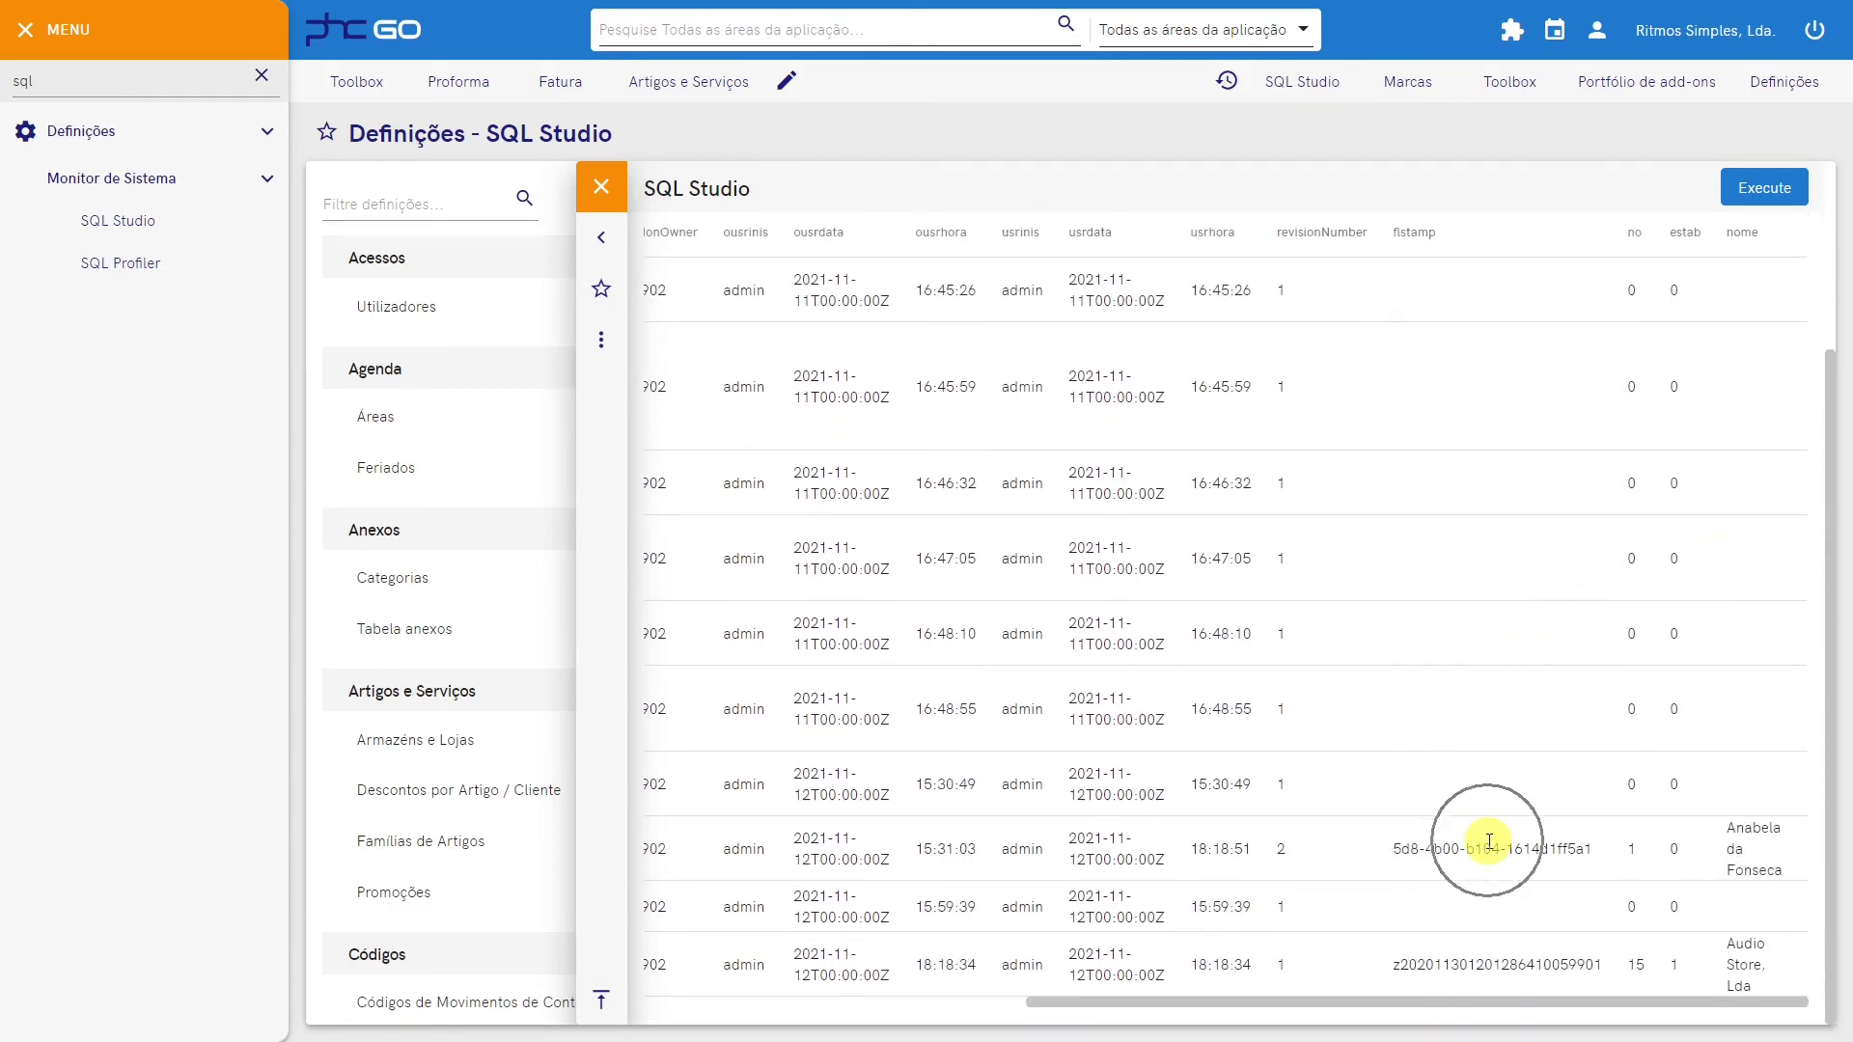
pyautogui.click(1676, 845)
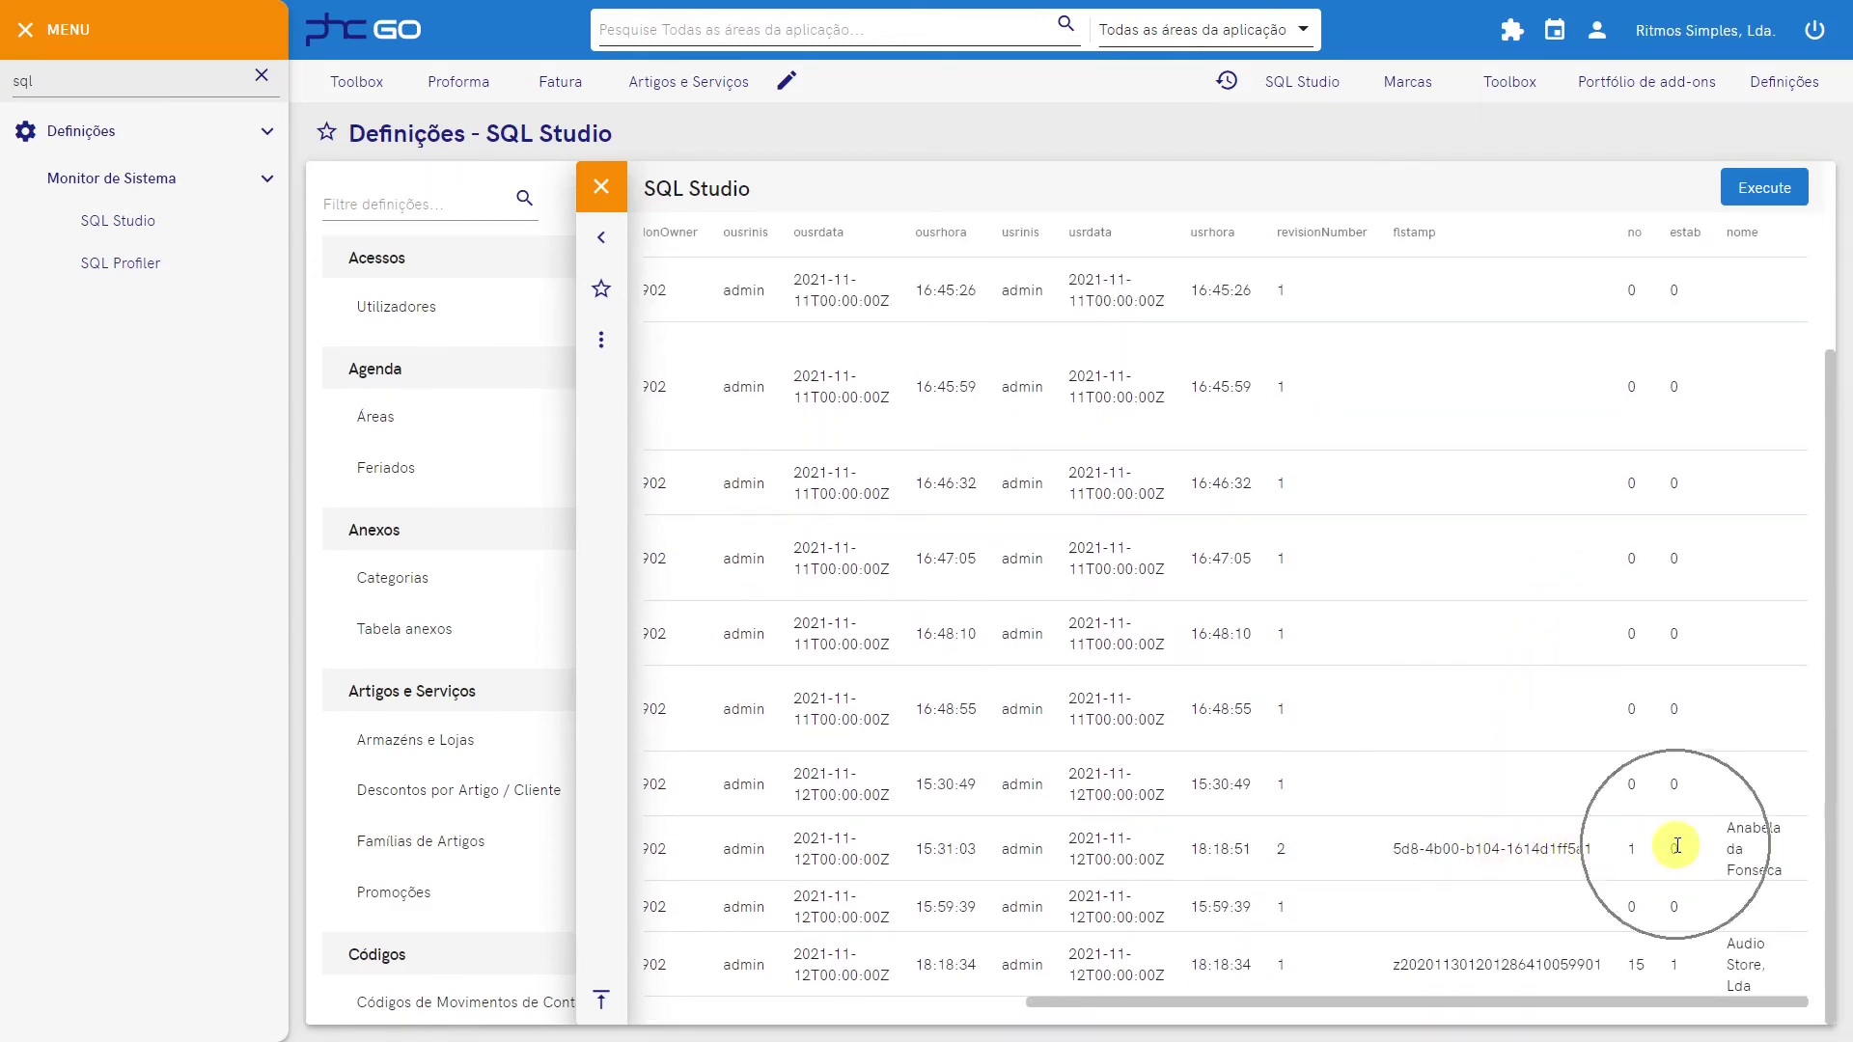
pyautogui.click(1742, 848)
pyautogui.click(1580, 971)
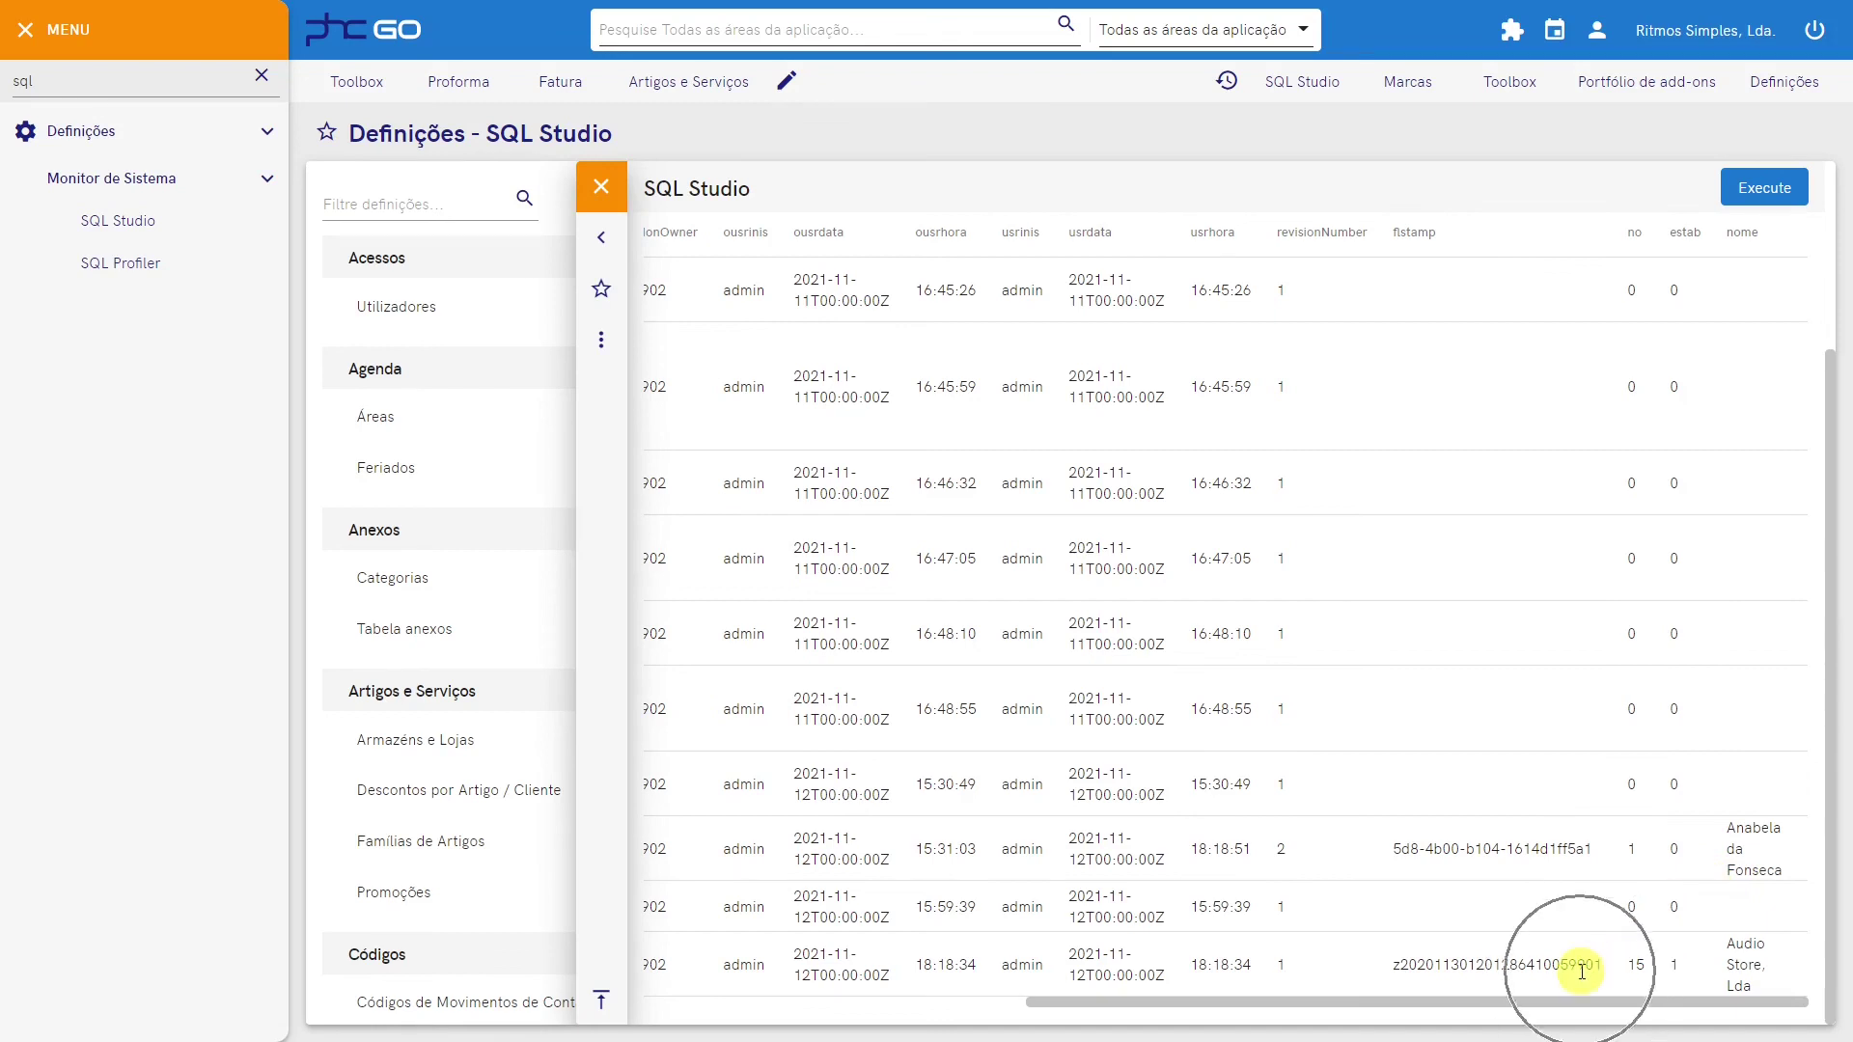
pyautogui.click(1635, 961)
pyautogui.click(1670, 962)
pyautogui.click(1753, 960)
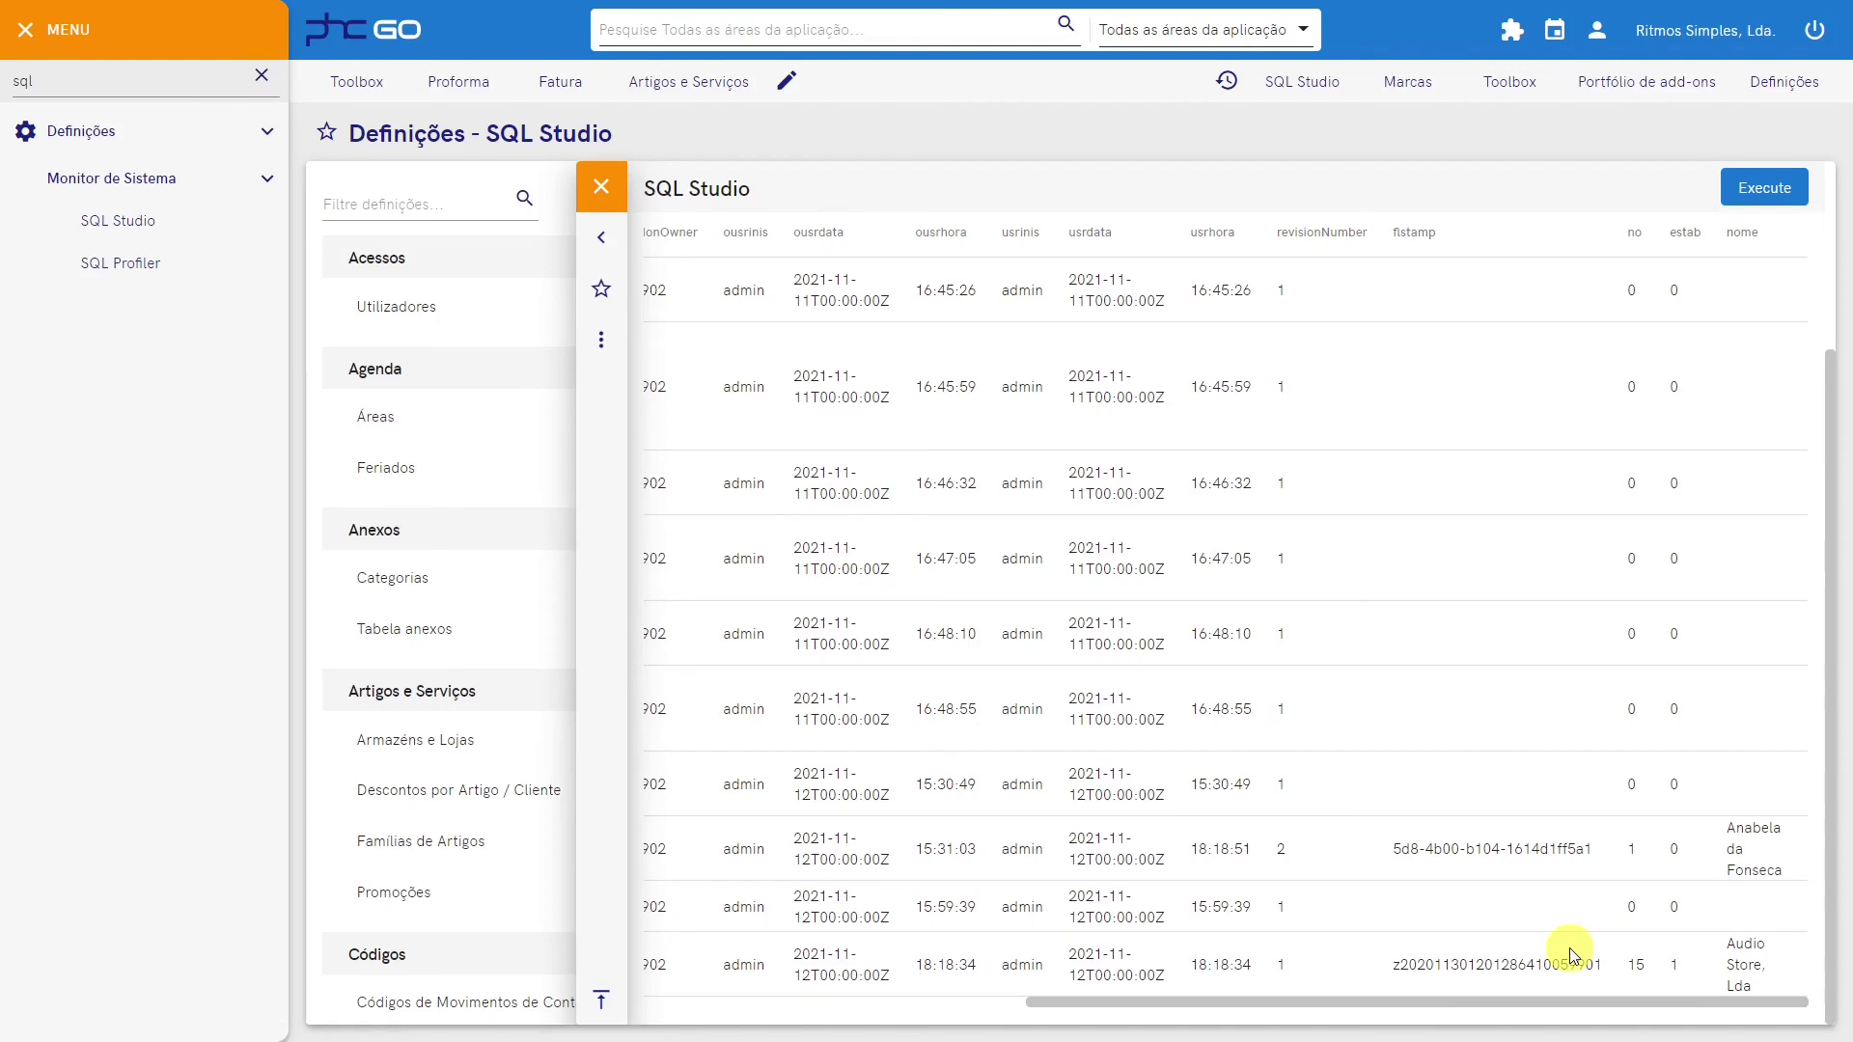
# - Close SQL Studio, collapse the main menu and return to the dashboard
pyautogui.click(603, 203)
pyautogui.click(29, 32)
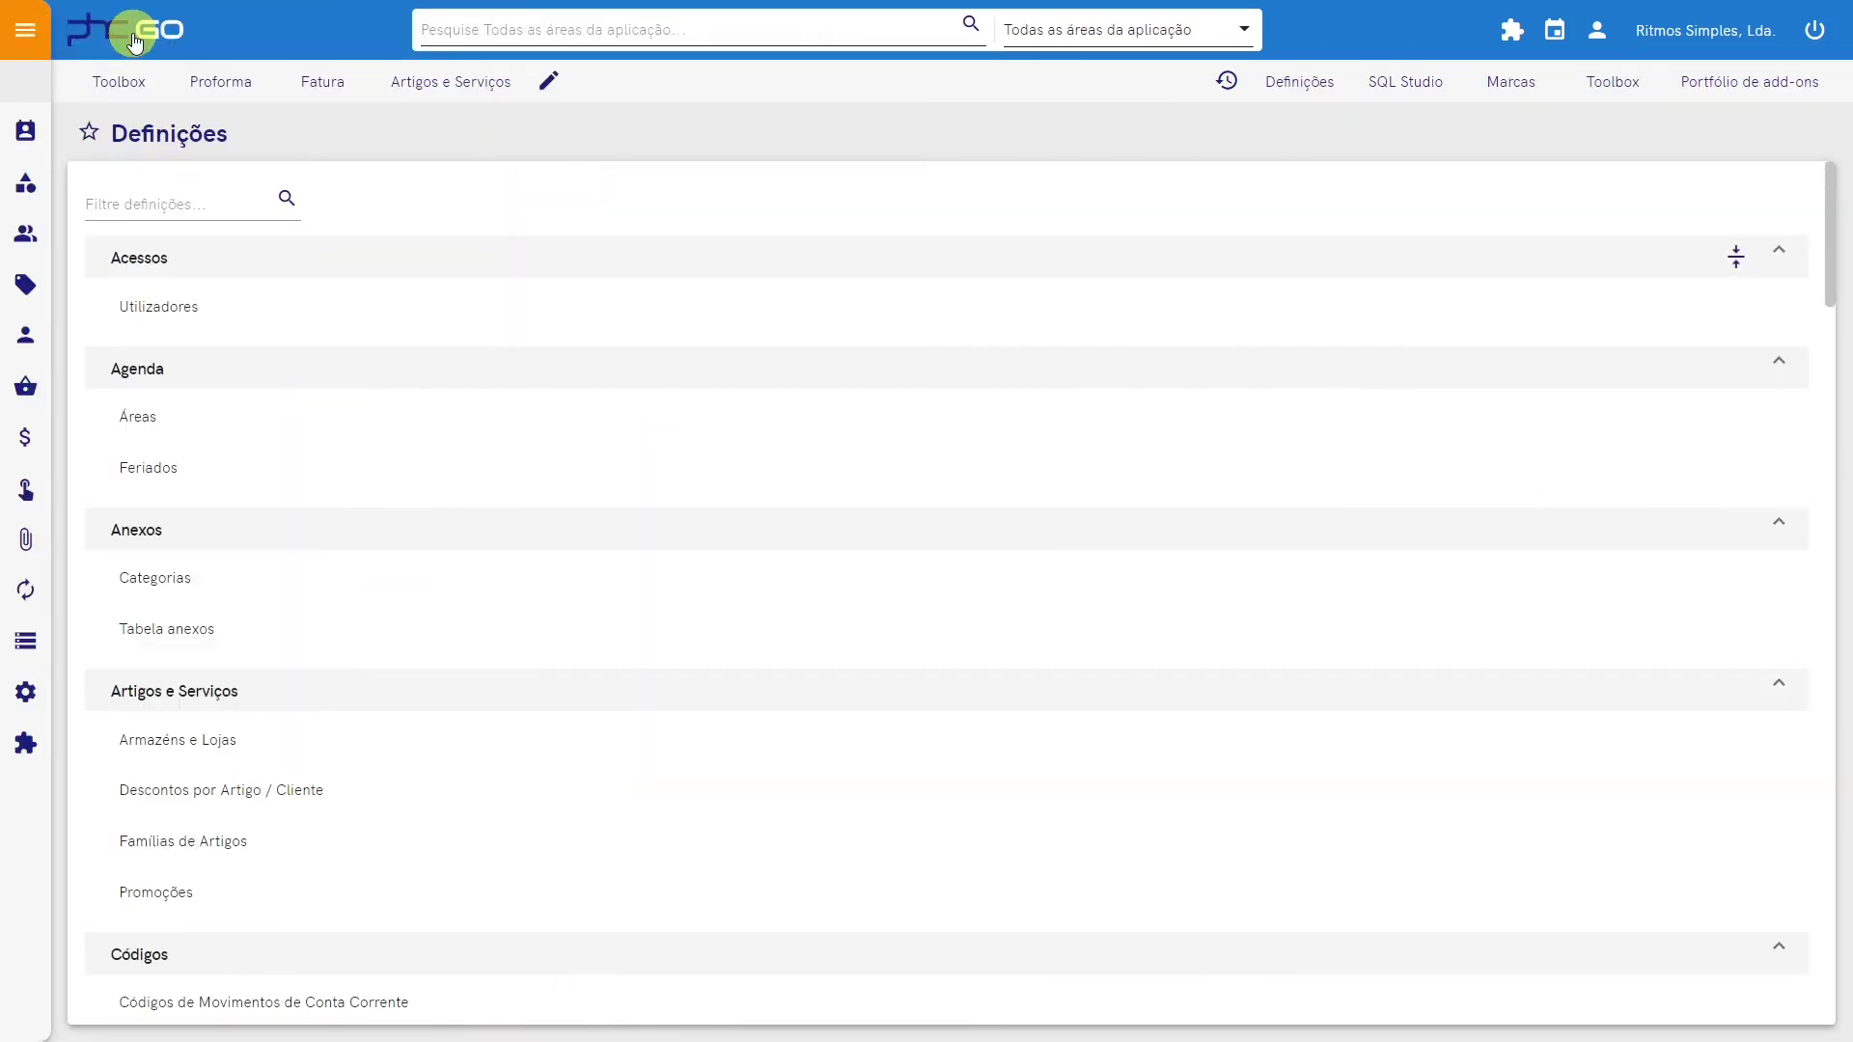
pyautogui.click(130, 32)
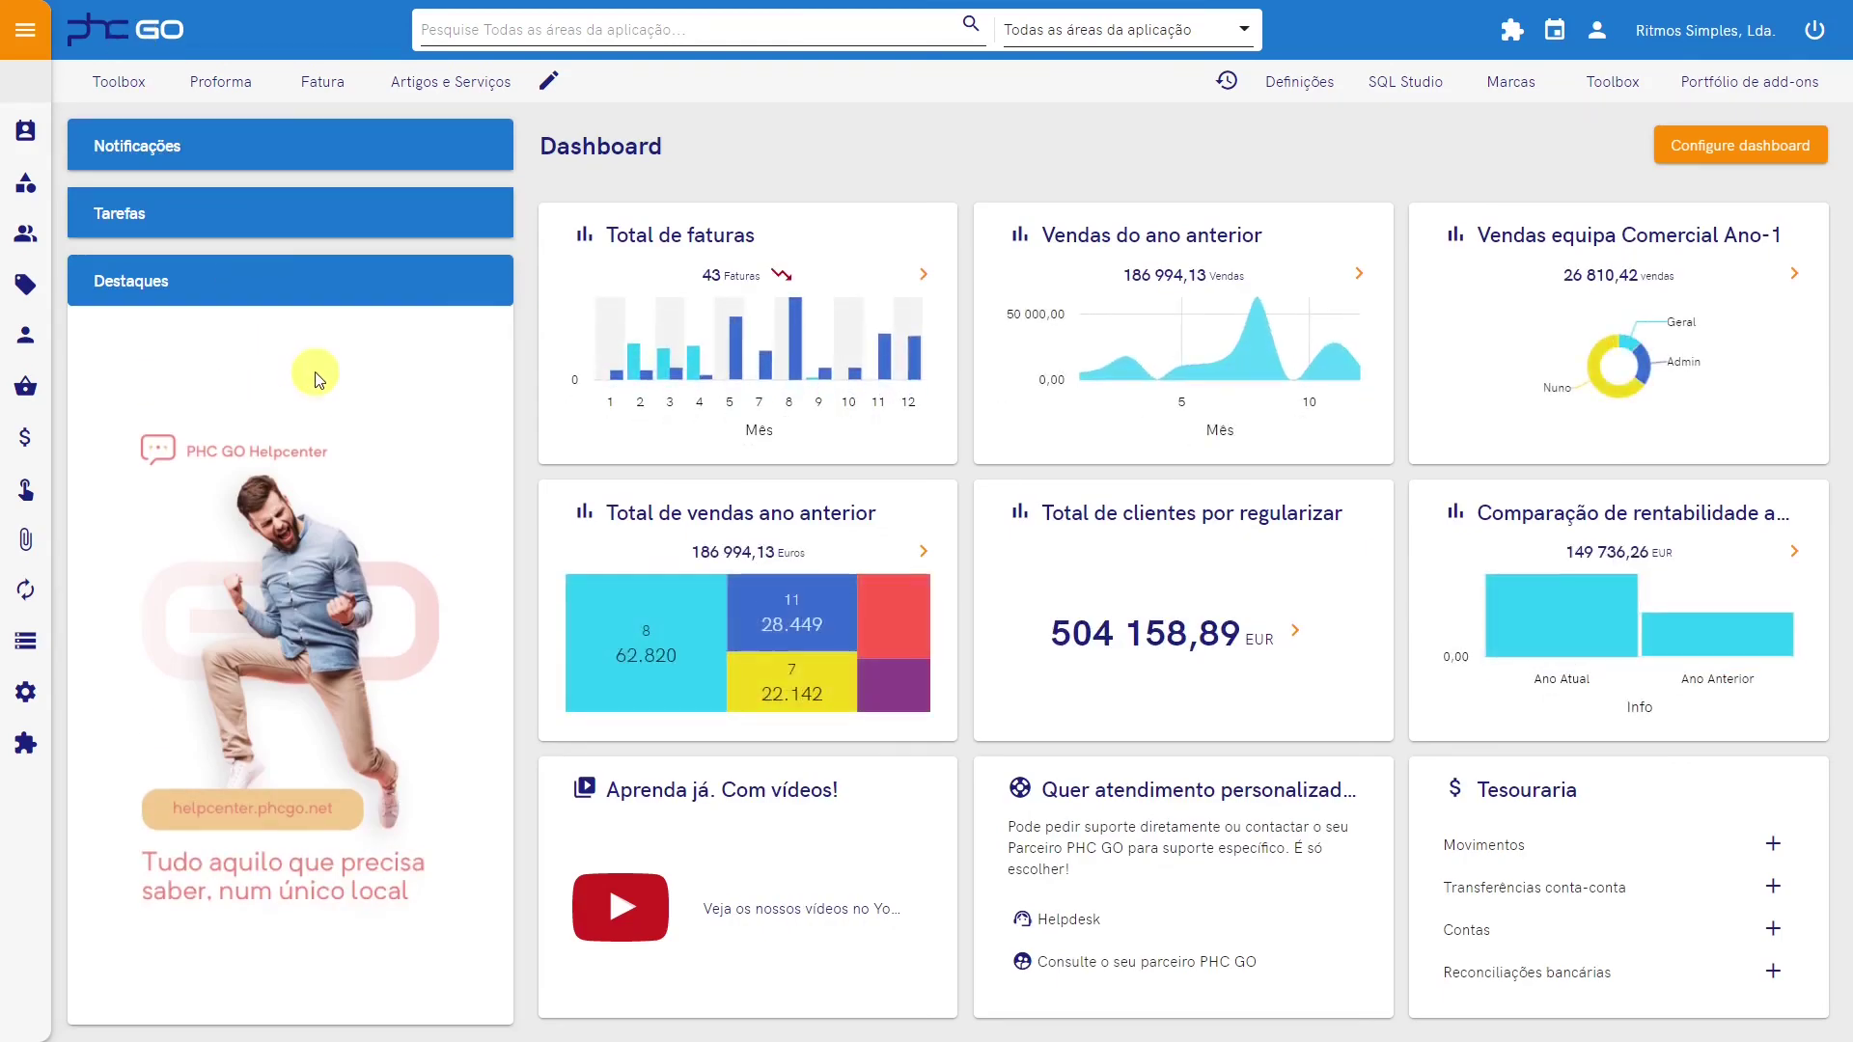